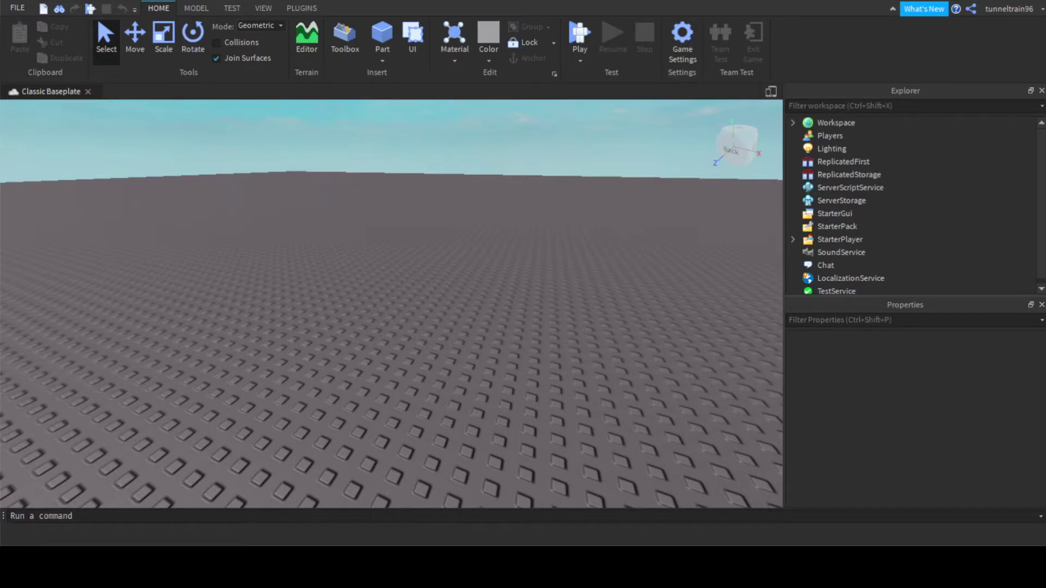
Search the Toolbox models for "ro scale".
right_drag(395, 294, 475, 263)
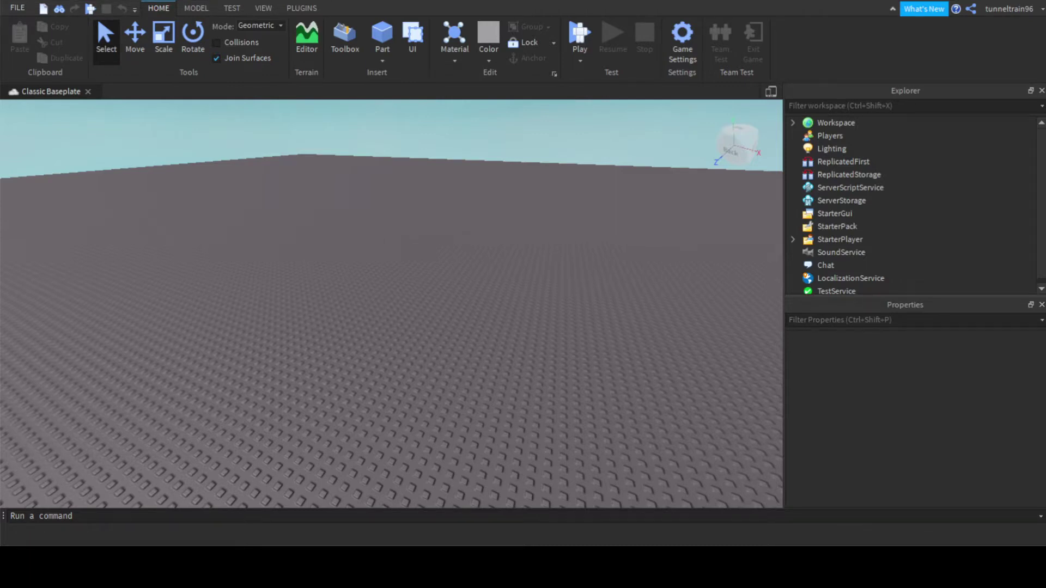
scroll(473, 296, up, 5)
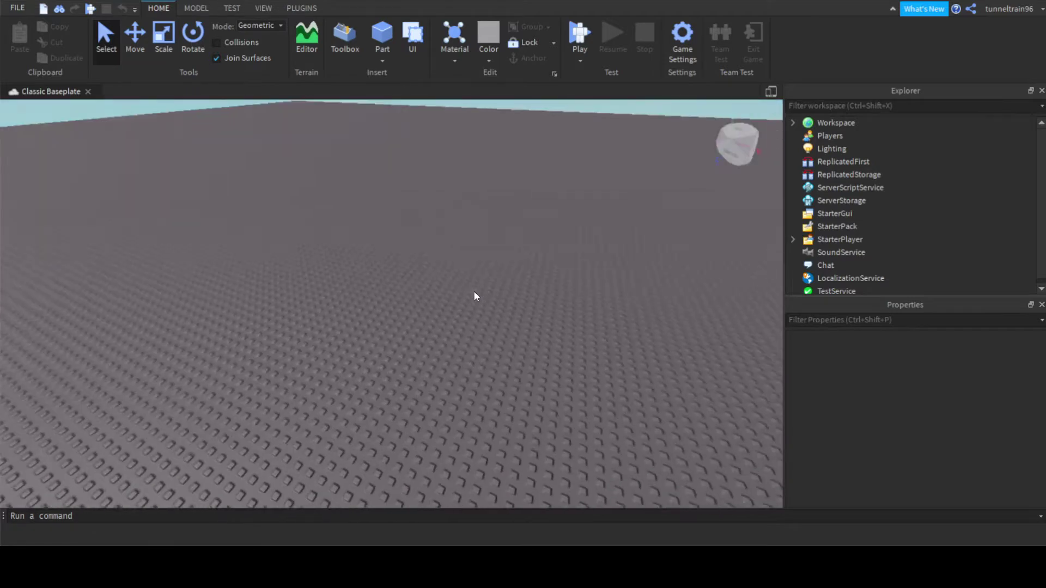
click(345, 38)
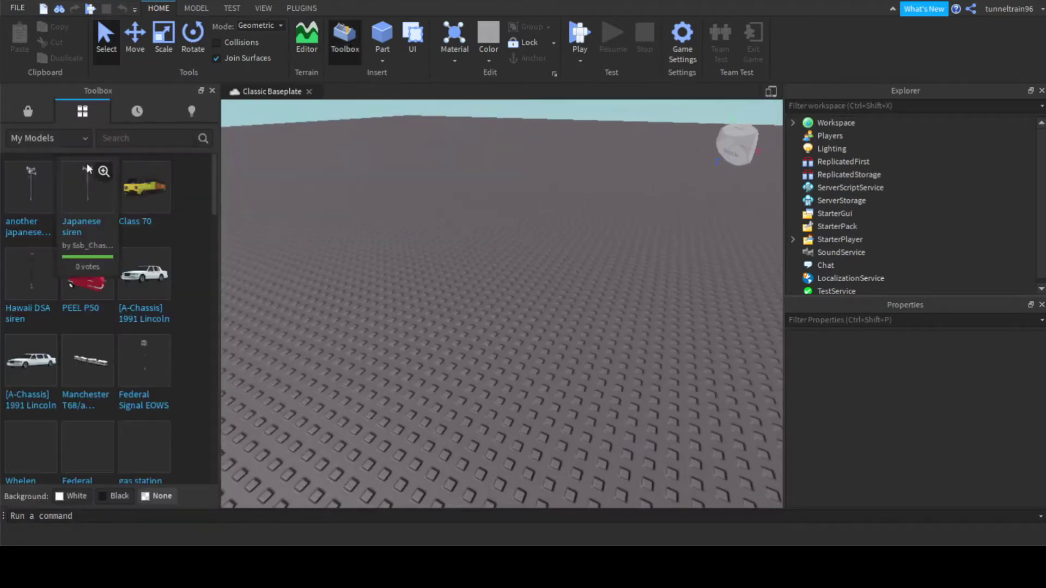
click(150, 143)
text(ro )
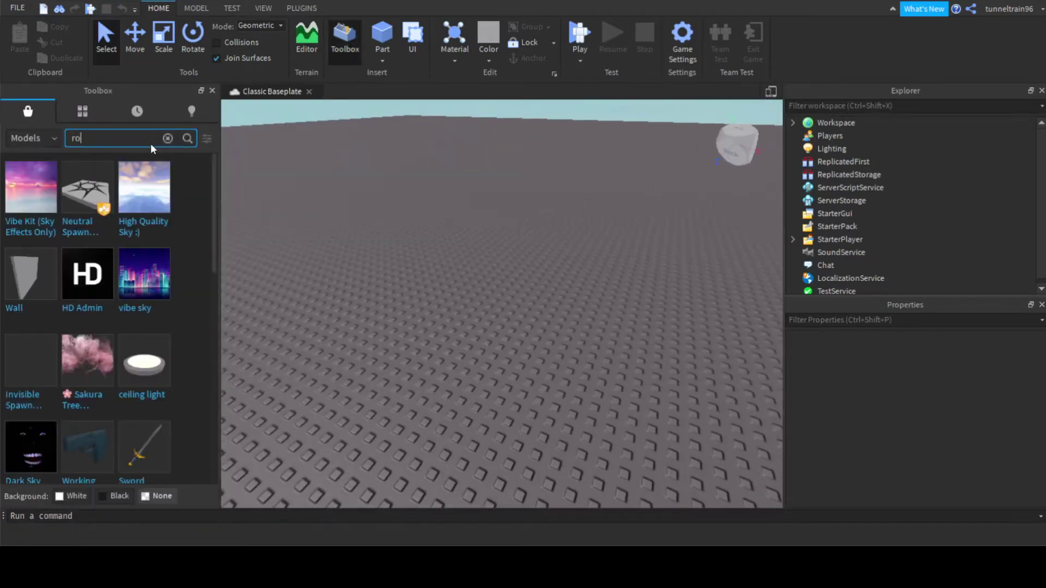
text(scale)
key(Return)
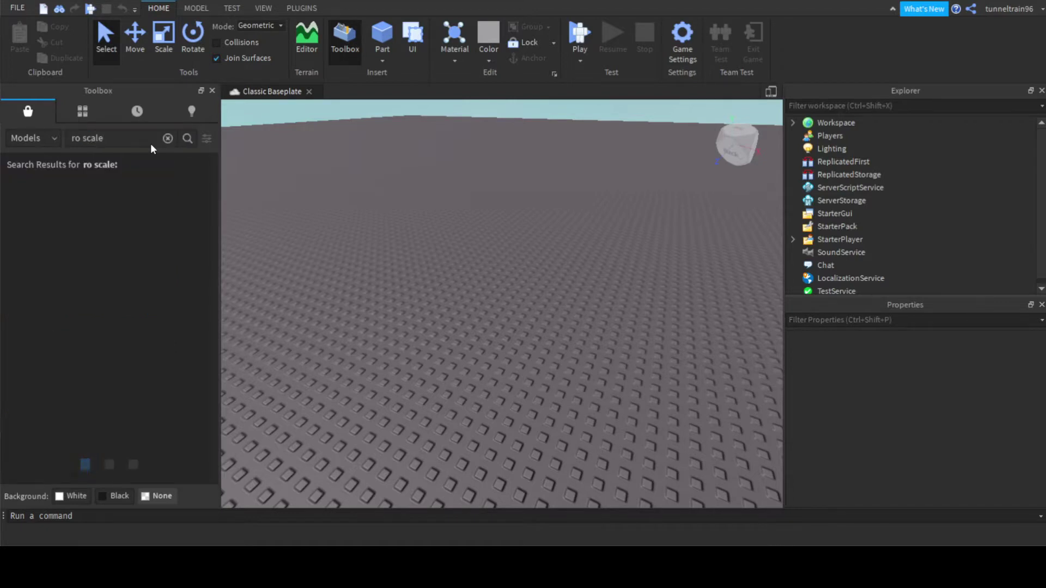
Insert the [Ro-Scale] Extra Long track model from the search results onto the baseplate.
mouse_move(139, 244)
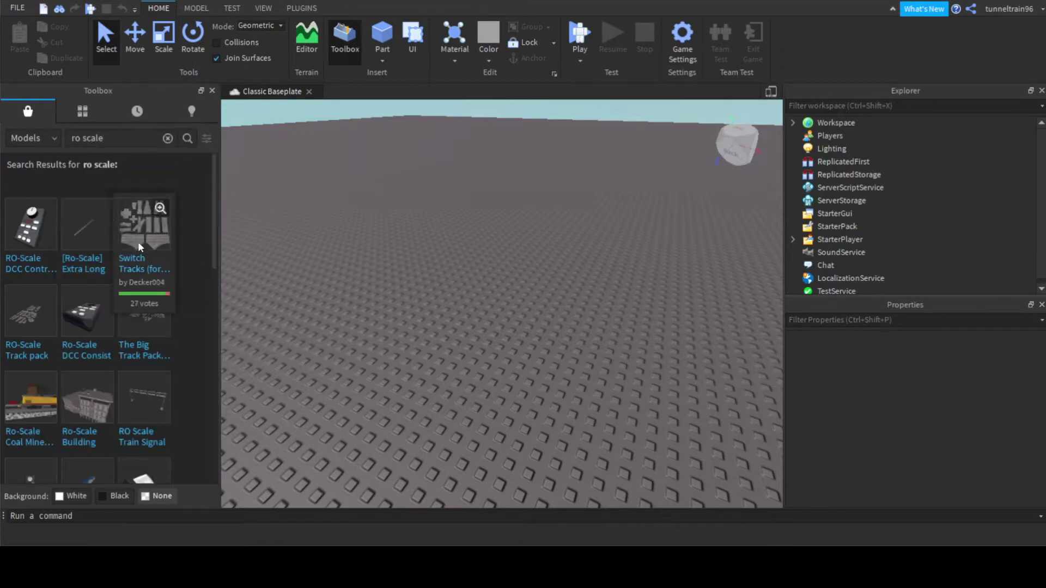
drag(87, 243, 530, 306)
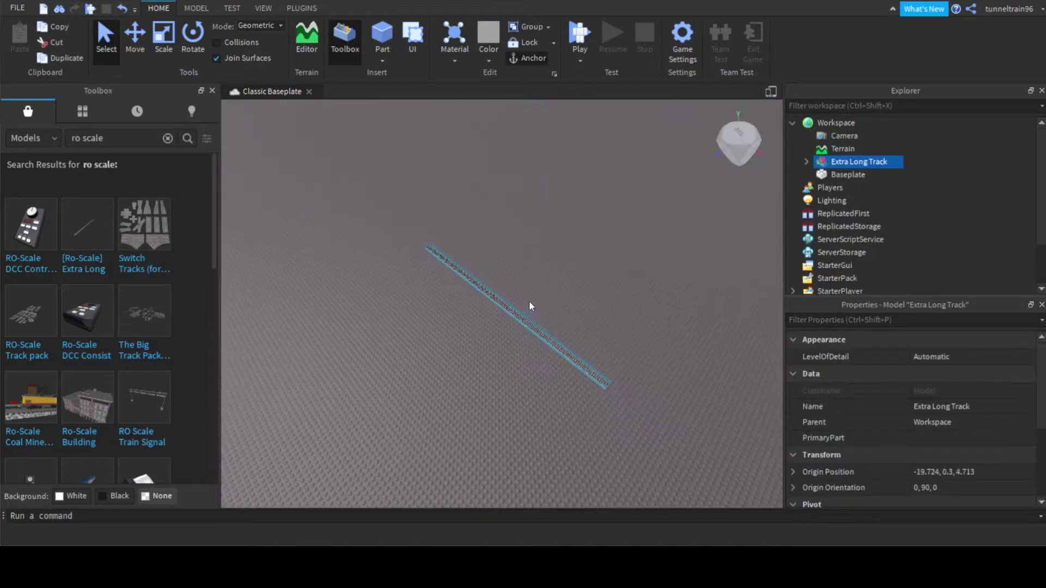
right_drag(643, 247, 639, 250)
scroll(639, 250, up, 5)
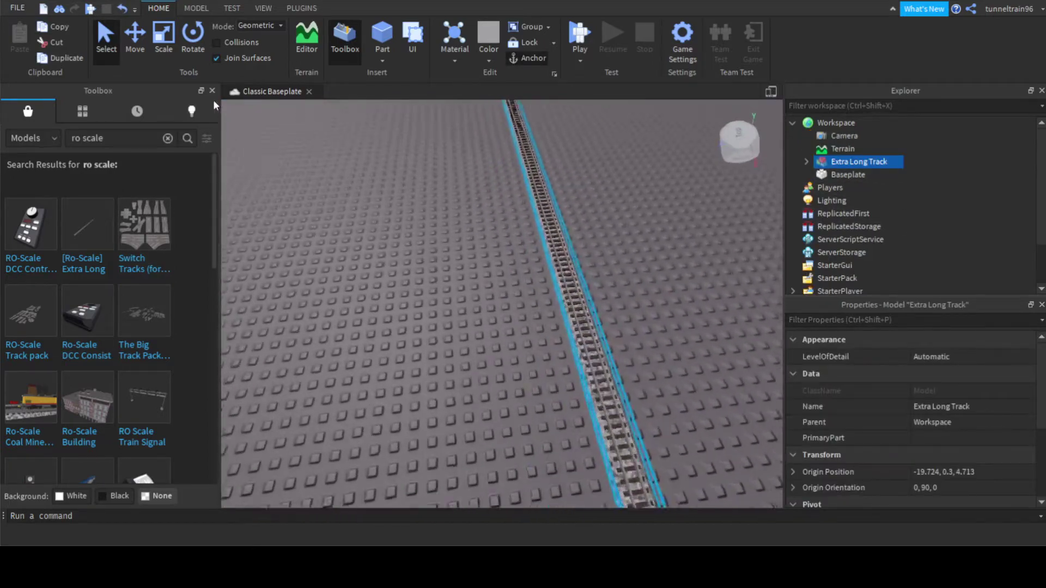
right_drag(213, 100, 525, 322)
click(212, 91)
click(558, 331)
scroll(526, 325, down, 5)
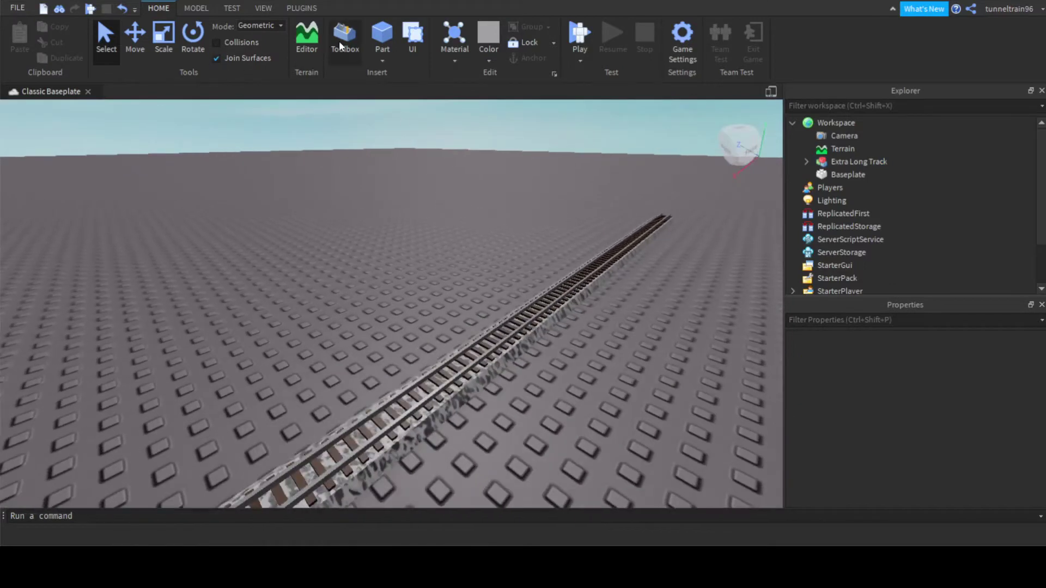
Insert the Ro-Scale Coal Mine set from the Toolbox and move it away from the straight track.
click(344, 44)
click(27, 427)
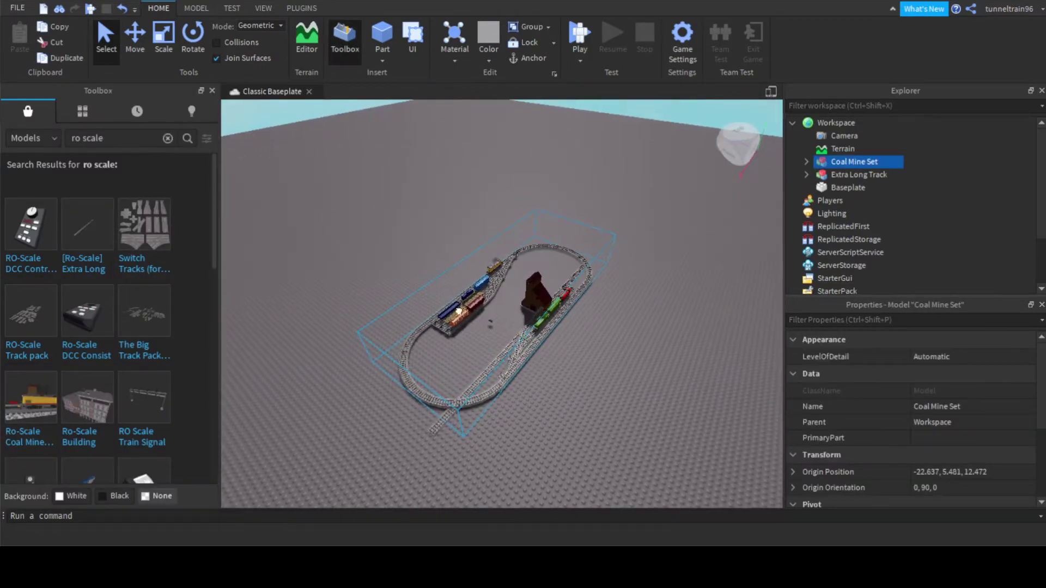
drag(537, 354, 484, 331)
click(478, 339)
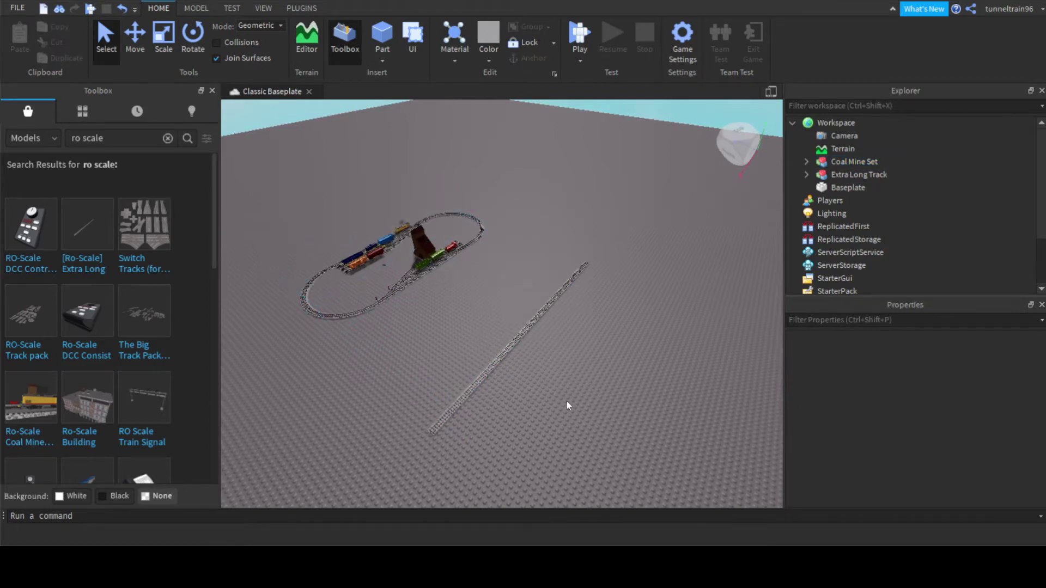
drag(480, 253, 447, 305)
Delete the Extra Long Track model from the Workspace and close the Toolbox.
click(873, 175)
key(Delete)
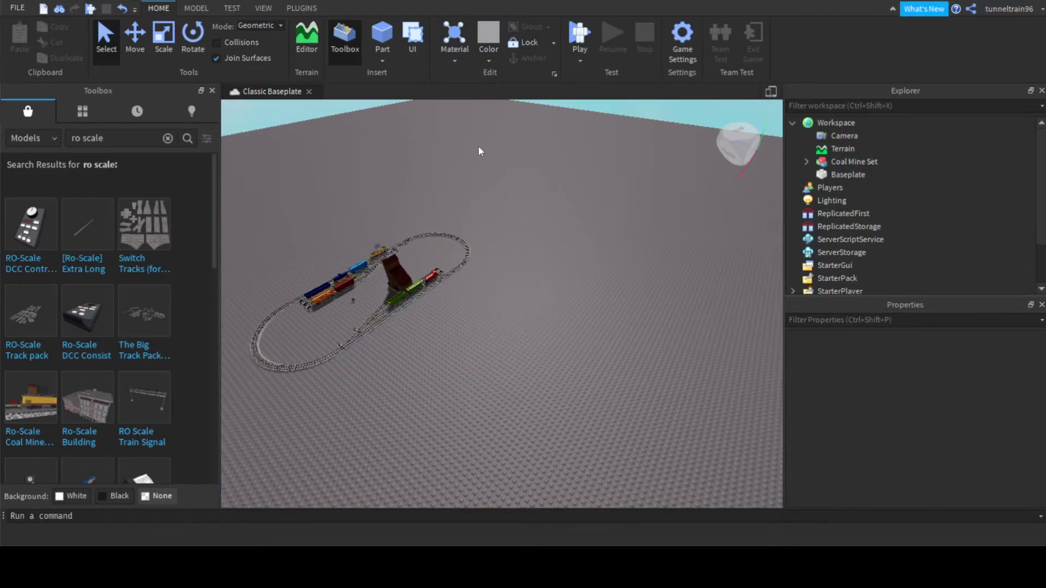
right_drag(478, 146, 548, 293)
scroll(553, 292, up, 4)
click(212, 91)
scroll(512, 305, up, 3)
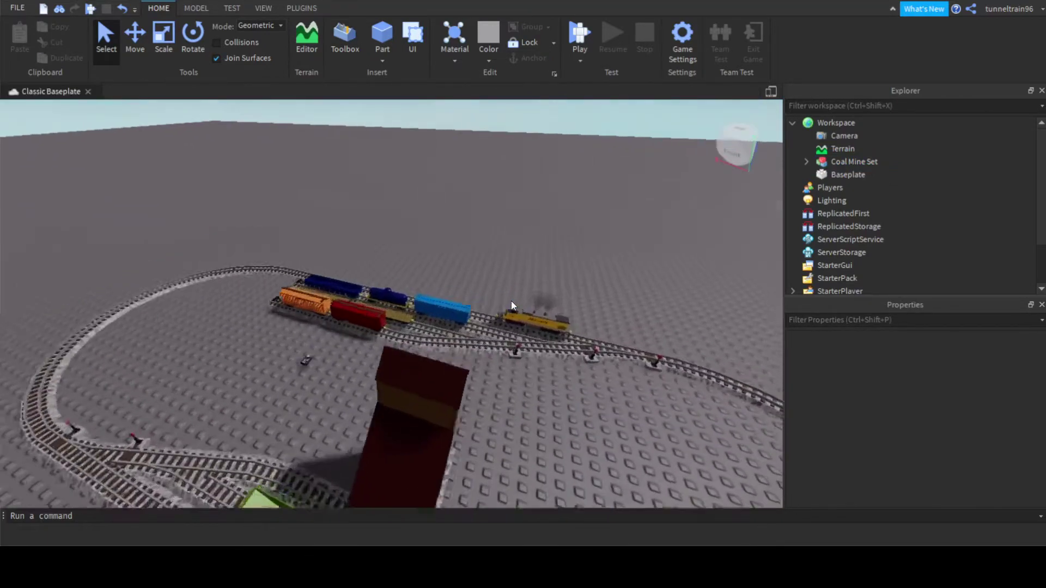
Activate the Building Tools by F3X plugin for work on the train layout.
scroll(511, 301, up, 3)
scroll(548, 293, down, 2)
scroll(508, 263, up, 2)
click(301, 8)
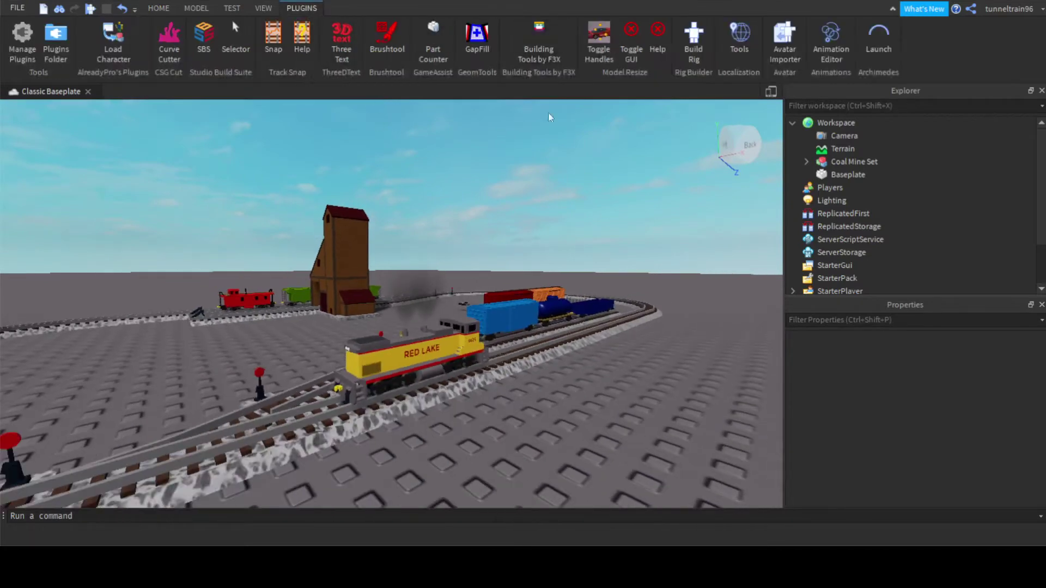
right_drag(527, 298, 527, 298)
scroll(527, 299, down, 3)
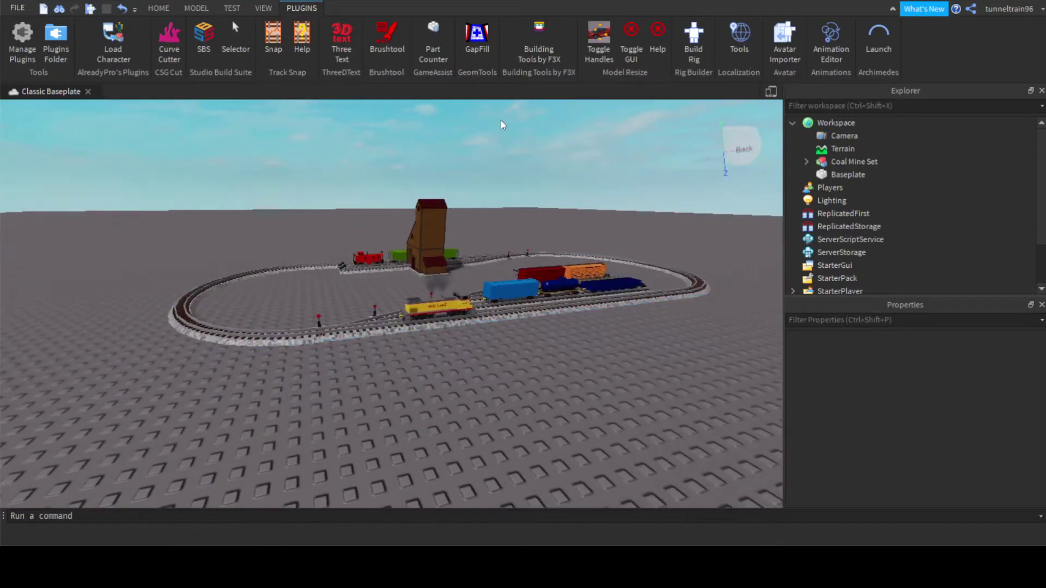
click(536, 44)
scroll(537, 308, up, 3)
scroll(513, 327, down, 1)
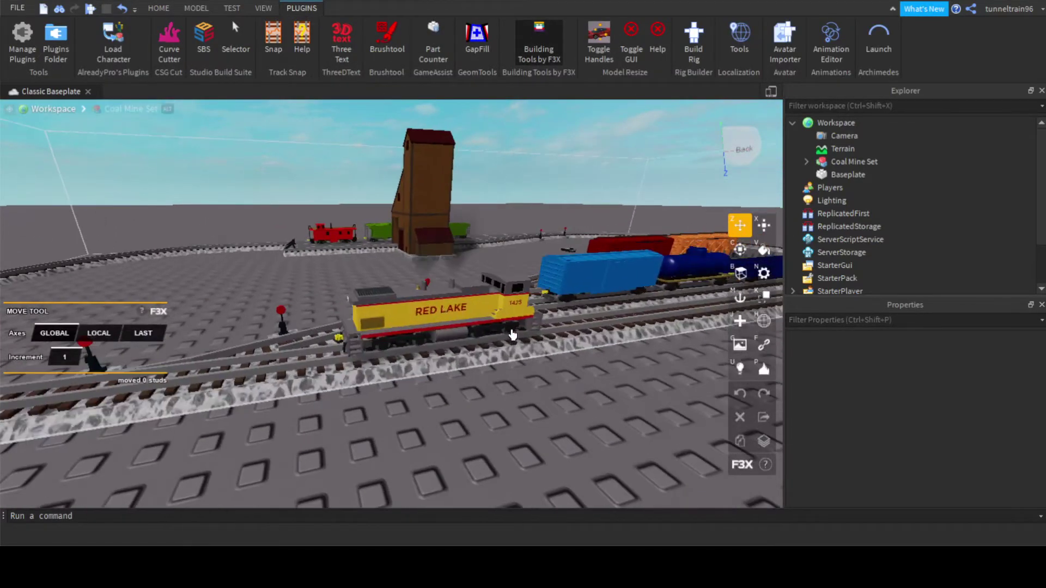
Ungroup the Coal Mine Set model into its separate components in the Workspace and clear the selection.
click(514, 336)
scroll(545, 381, down, 1)
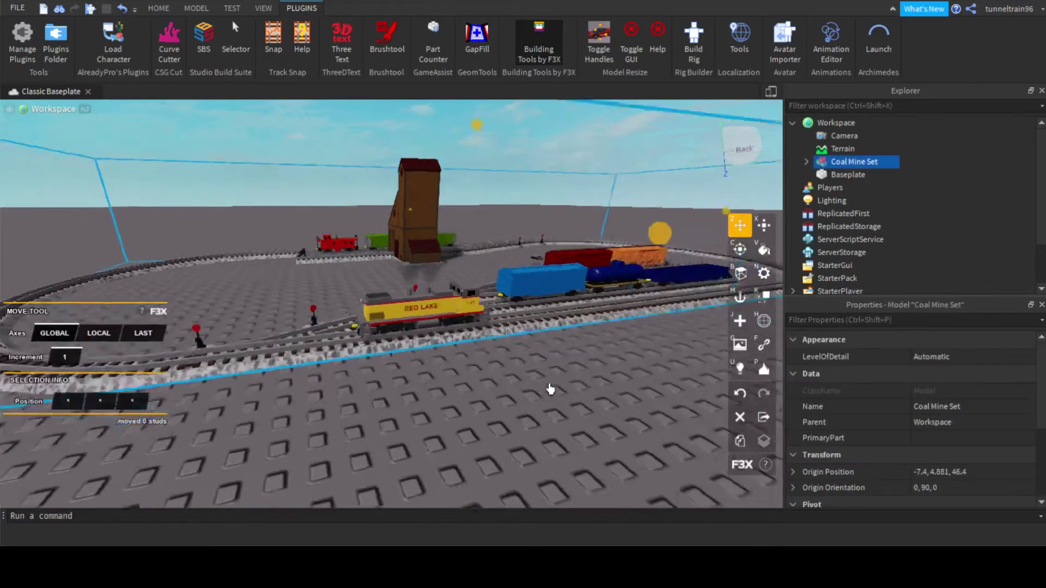
scroll(550, 389, down, 3)
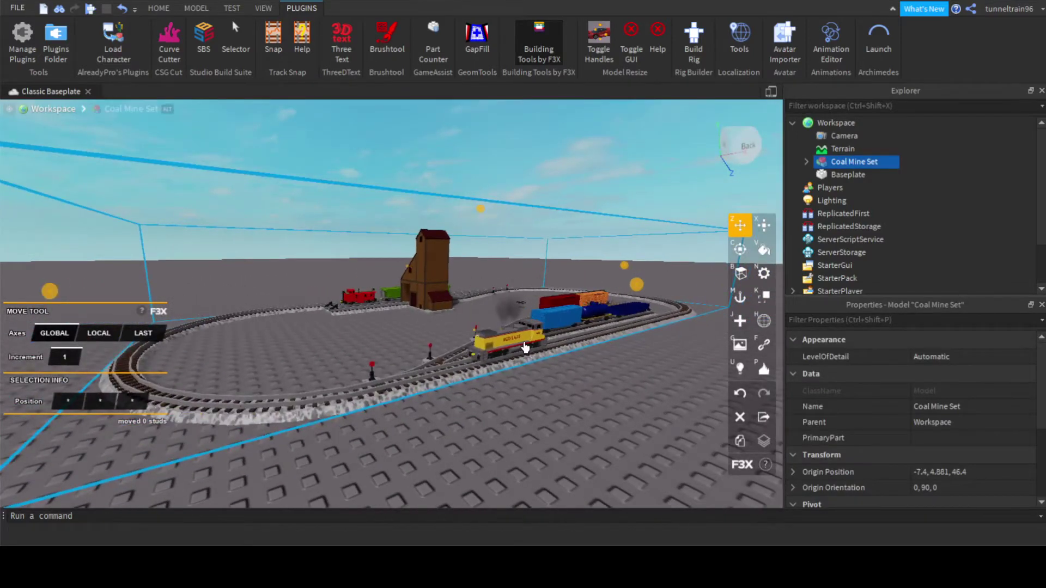
key(ctrl+u)
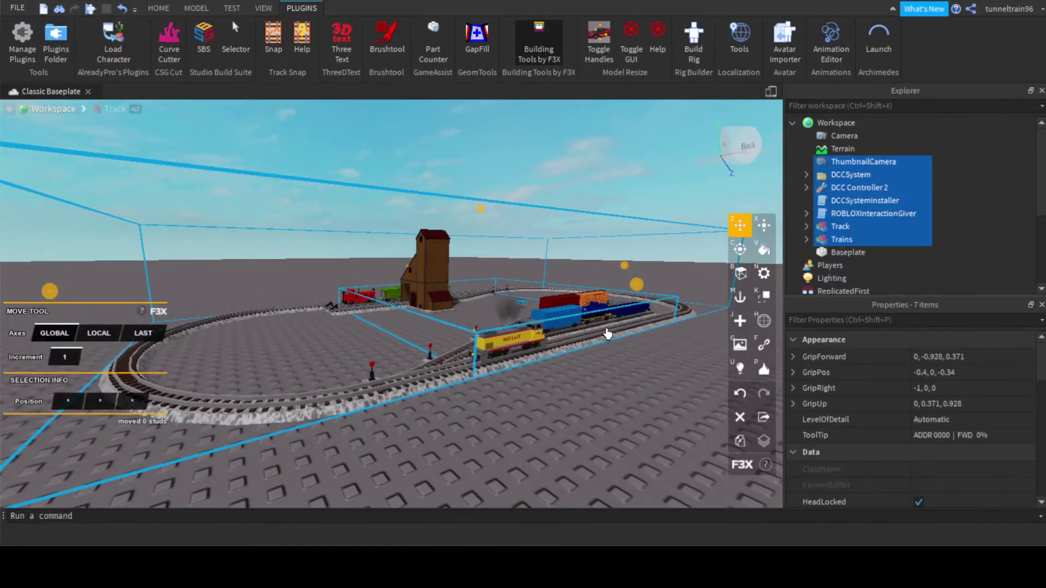
right_drag(609, 334, 626, 312)
click(545, 243)
Examine the Red Lake locomotive and the surrounding tracks and switches from different angles.
scroll(628, 220, up, 3)
right_drag(628, 220, 611, 247)
scroll(612, 247, down, 4)
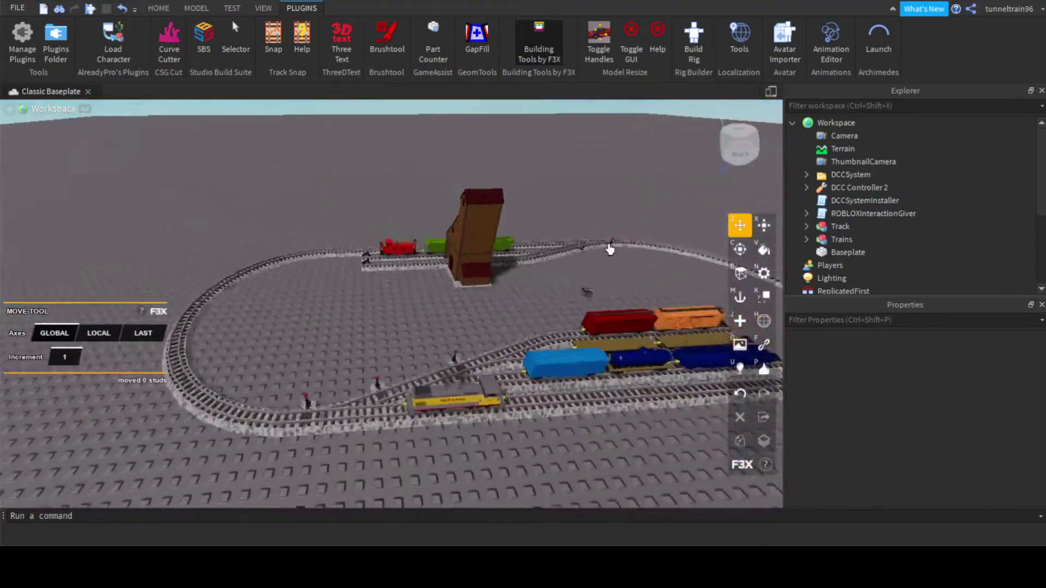
right_drag(524, 422, 484, 247)
scroll(514, 385, up, 4)
scroll(508, 374, down, 2)
scroll(509, 374, down, 5)
scroll(508, 374, up, 3)
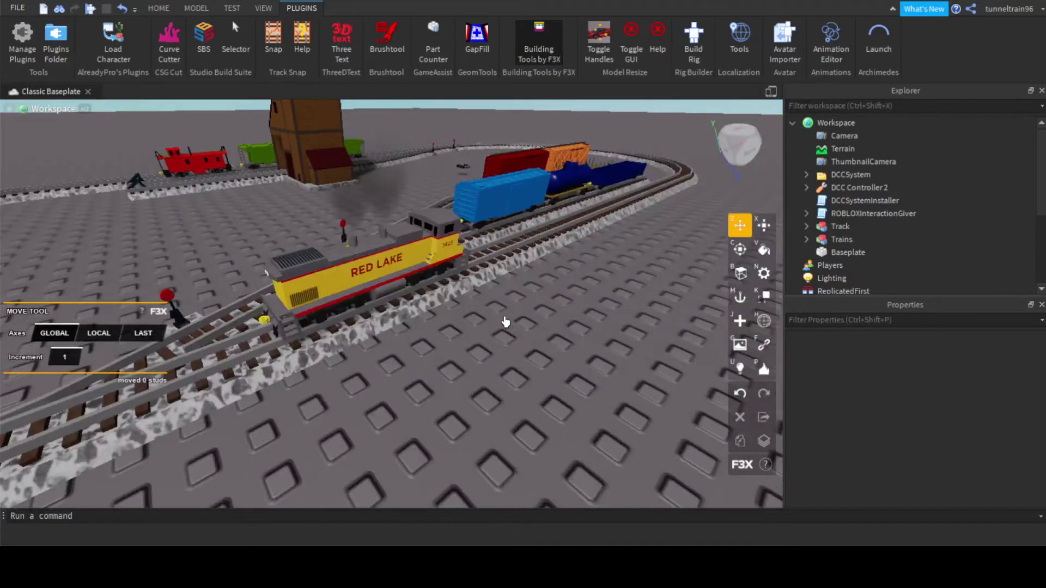
scroll(466, 285, down, 2)
scroll(507, 304, up, 3)
scroll(484, 248, up, 3)
scroll(534, 268, down, 5)
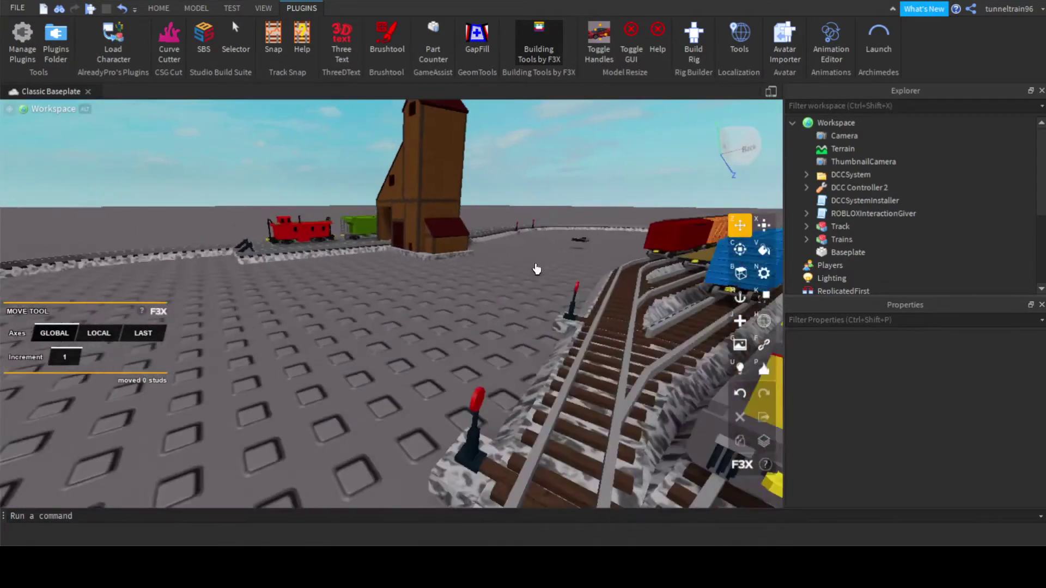
right_drag(546, 332, 547, 320)
scroll(548, 321, up, 5)
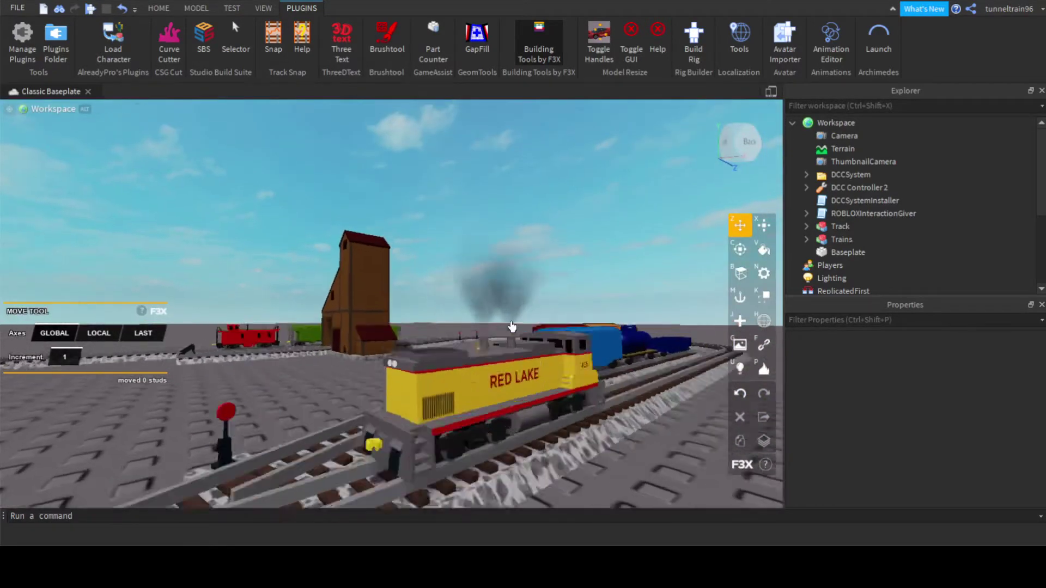
scroll(570, 268, down, 2)
right_drag(569, 268, 572, 271)
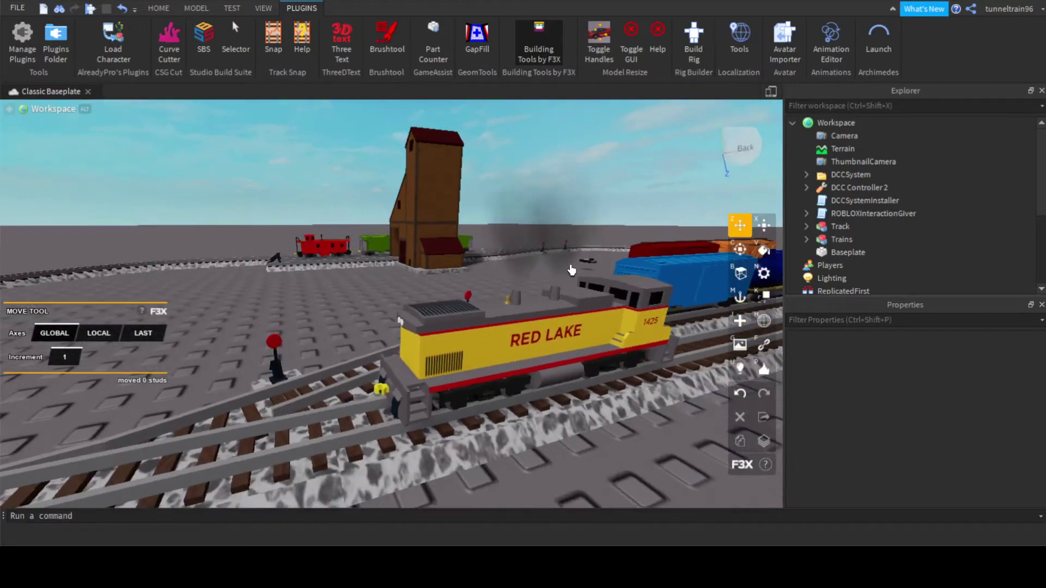
right_drag(519, 325, 570, 320)
scroll(595, 305, down, 3)
scroll(567, 318, up, 3)
key(a)
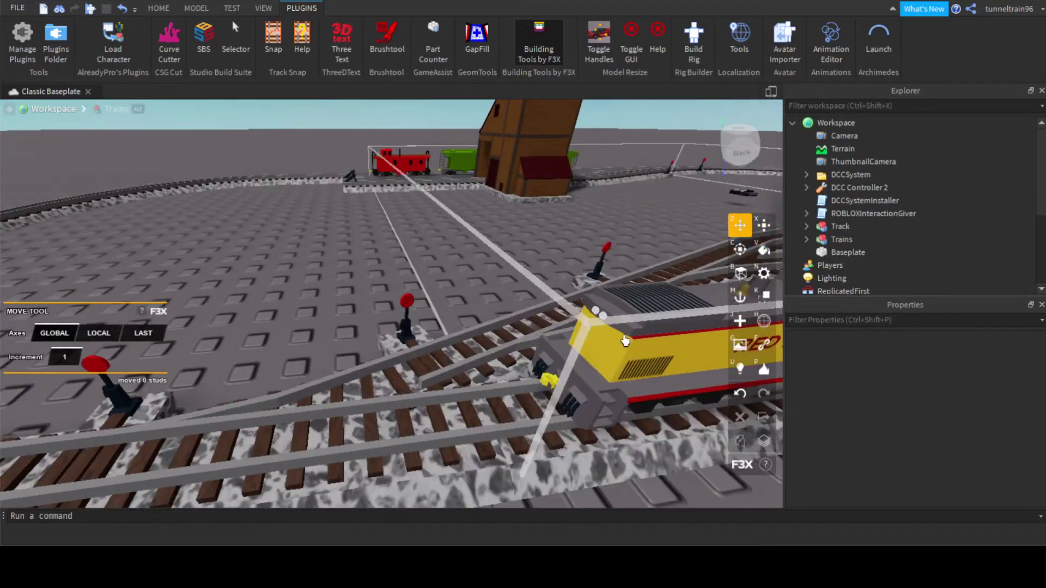
right_drag(625, 341, 626, 341)
key(d)
scroll(502, 343, up, 4)
scroll(506, 341, down, 5)
Ungroup the Trains model into individual locomotive and car models and clear the selection.
click(516, 338)
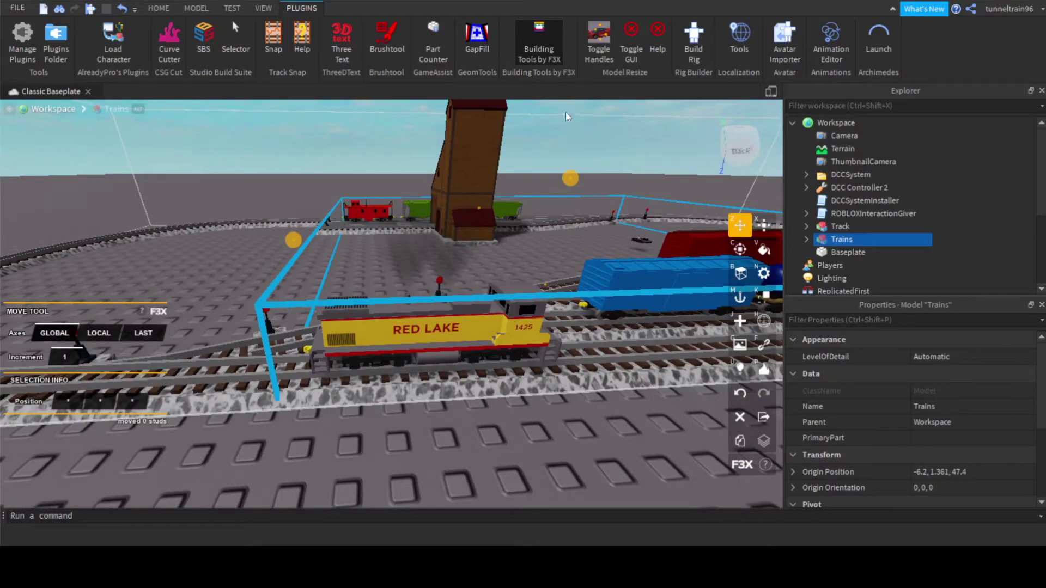
key(ctrl+u)
scroll(553, 264, down, 5)
click(567, 216)
scroll(572, 233, up, 4)
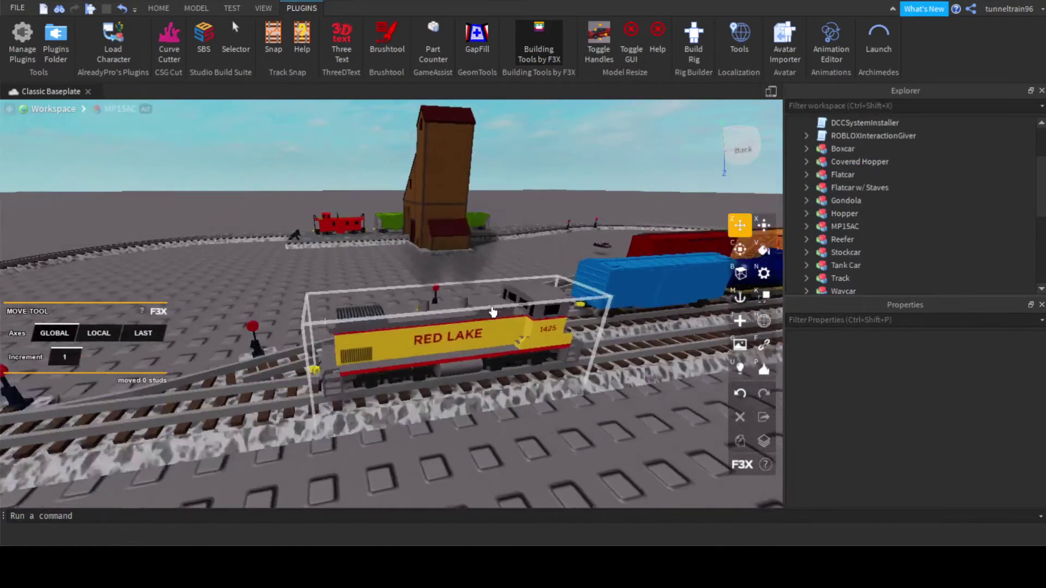
Select the Red Lake MP15AC locomotive and inspect it on the track from several sides.
click(493, 312)
right_drag(493, 312, 492, 194)
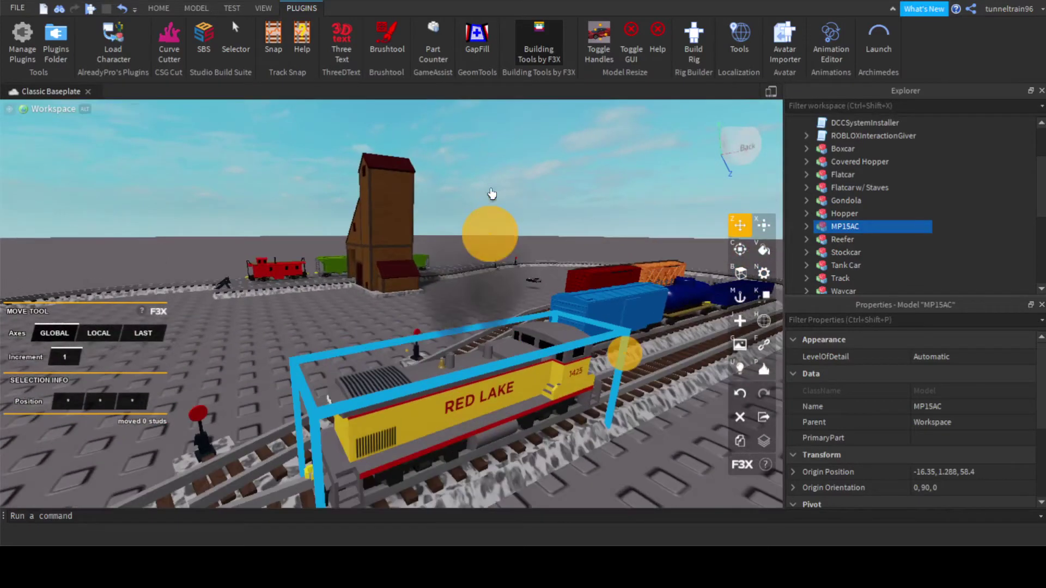
click(499, 186)
scroll(504, 239, down, 4)
right_drag(537, 334, 427, 299)
click(463, 303)
scroll(443, 301, down, 2)
key(a)
key(w)
key(s)
scroll(507, 244, down, 1)
right_drag(507, 244, 532, 234)
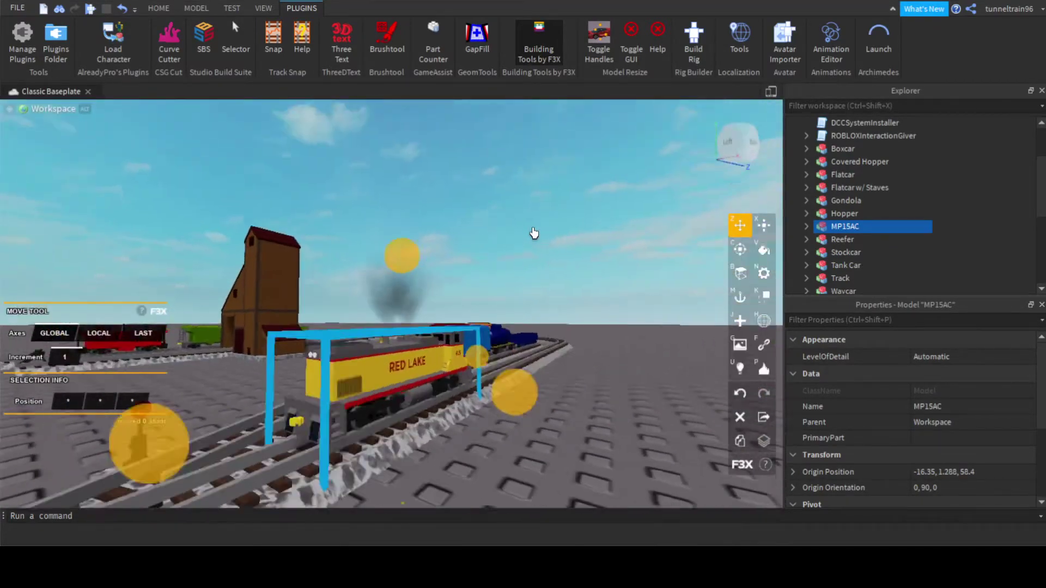
scroll(498, 257, up, 2)
scroll(479, 288, down, 2)
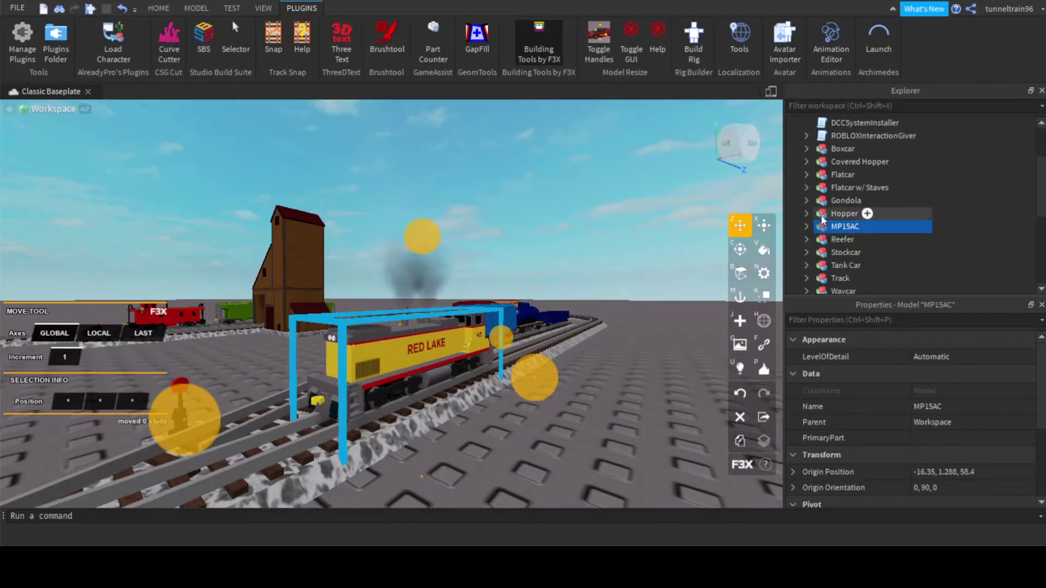
Select the Workspace items from DCCSystem through ROBLOXInteractionGiver to point out the train control components.
scroll(837, 243, up, 3)
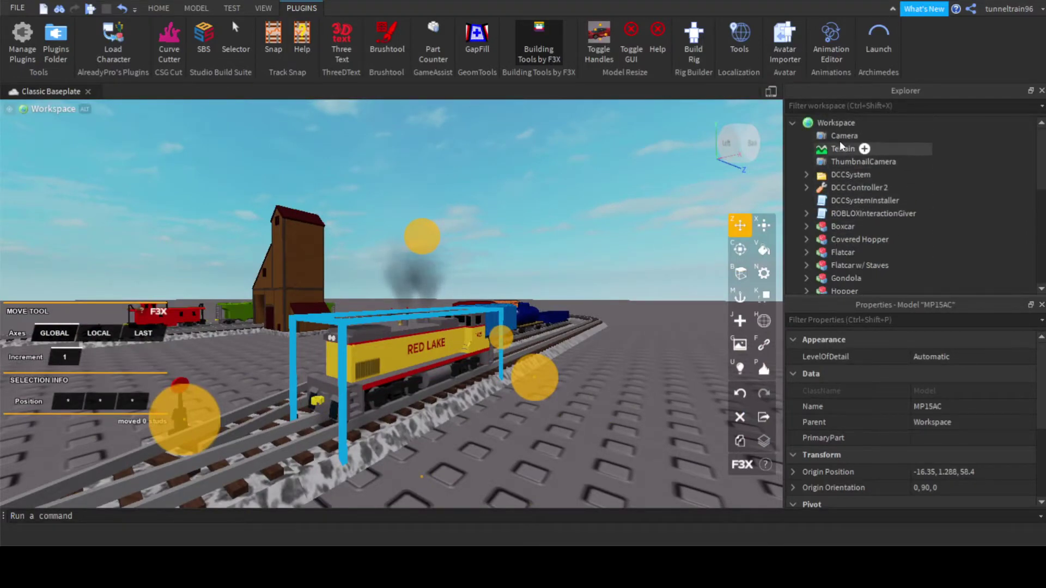
click(841, 176)
shift+click(871, 214)
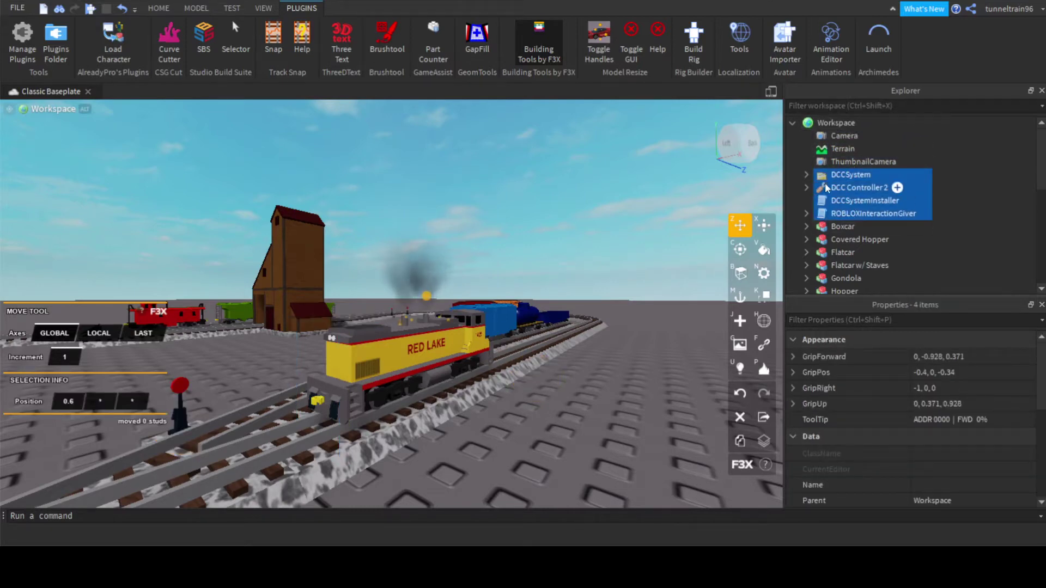
Reselect the MP15AC locomotive and look through the ungrouped car and track models in the Workspace.
click(561, 245)
key(w)
right_drag(560, 245, 493, 292)
click(549, 283)
key(d)
key(a)
key(d)
key(a)
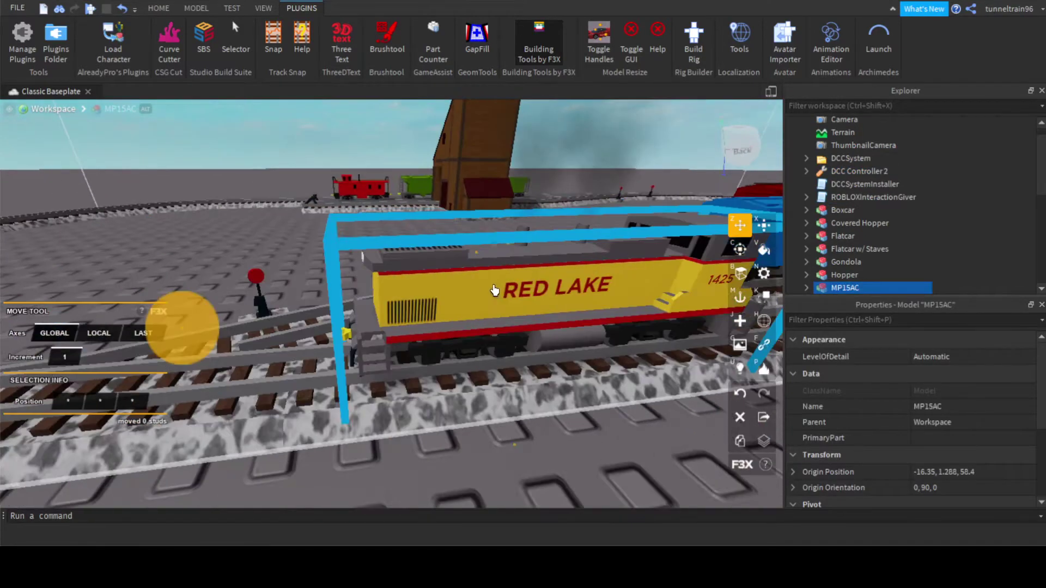
scroll(850, 256, down, 3)
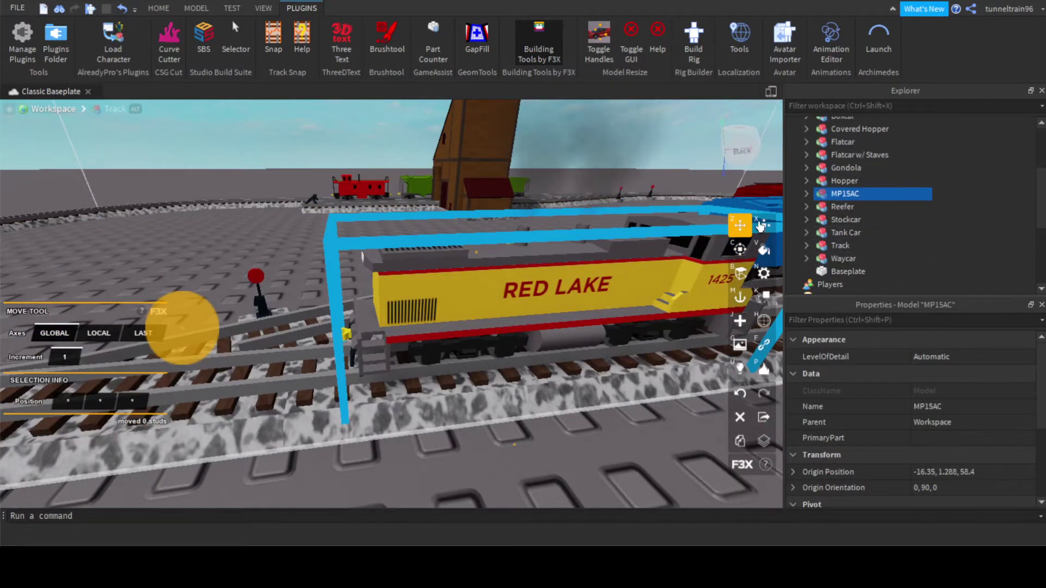
scroll(565, 334, down, 3)
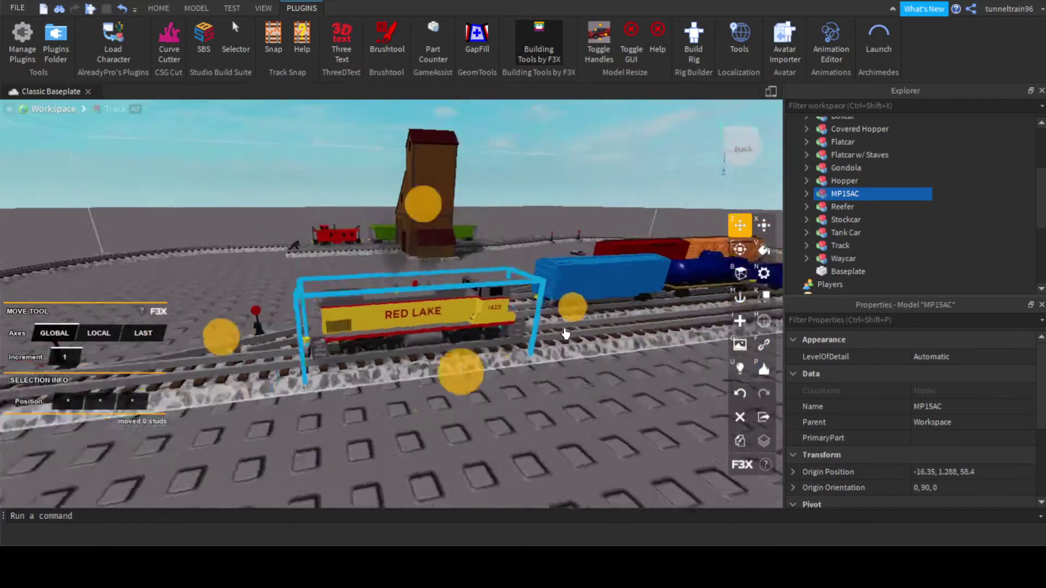
Select the MP15AC locomotive on the track and expand its model in the Explorer to list its components.
key(d)
right_drag(565, 334, 456, 285)
key(d)
key(a)
click(503, 235)
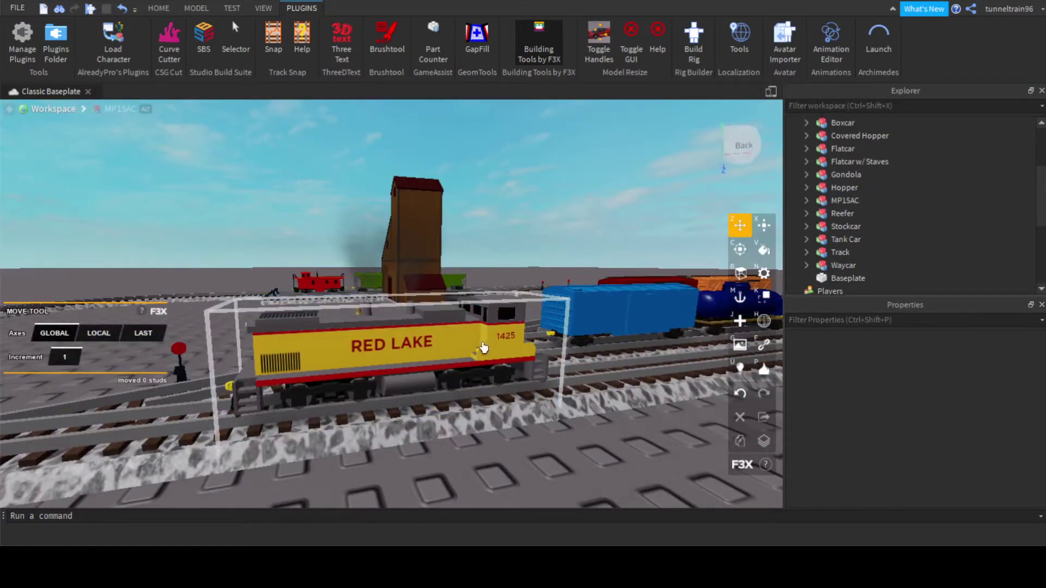
click(483, 347)
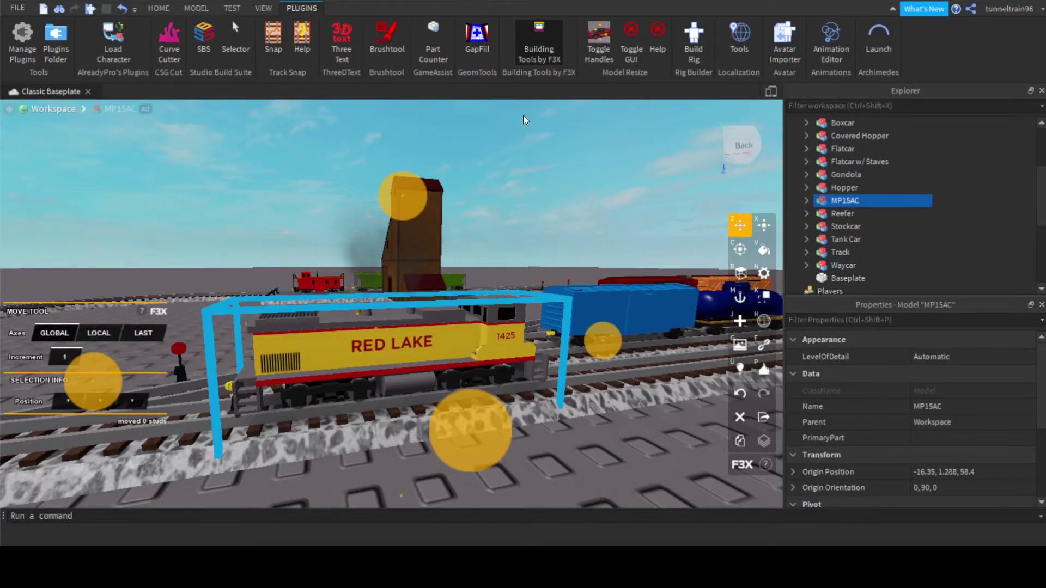
right_drag(445, 175, 462, 214)
key(a)
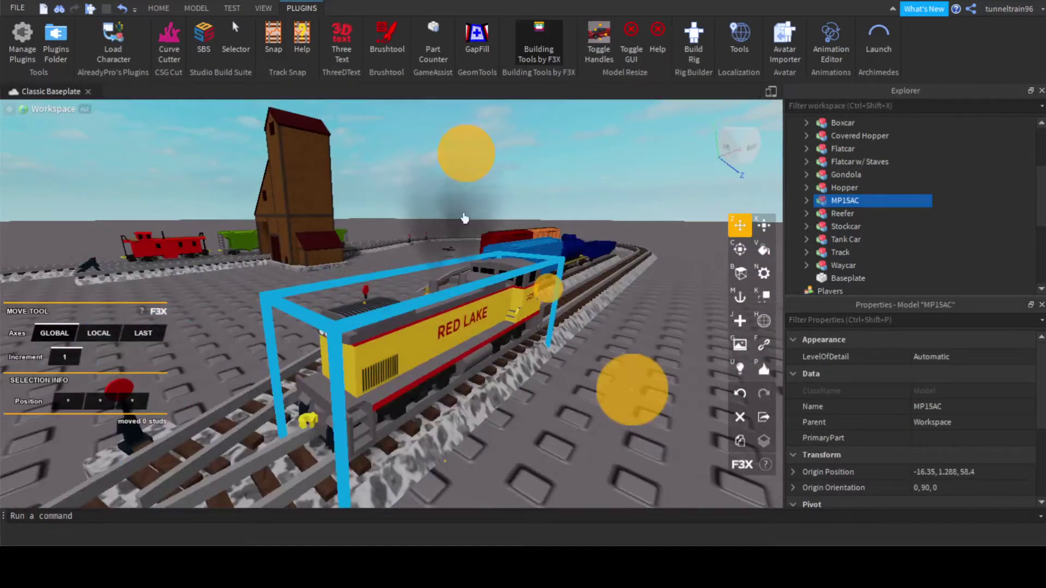
click(806, 201)
Select the grey Roof union on top of the MP15AC locomotive and delete it.
right_drag(675, 250, 586, 266)
scroll(586, 267, down, 2)
click(579, 245)
scroll(561, 294, up, 1)
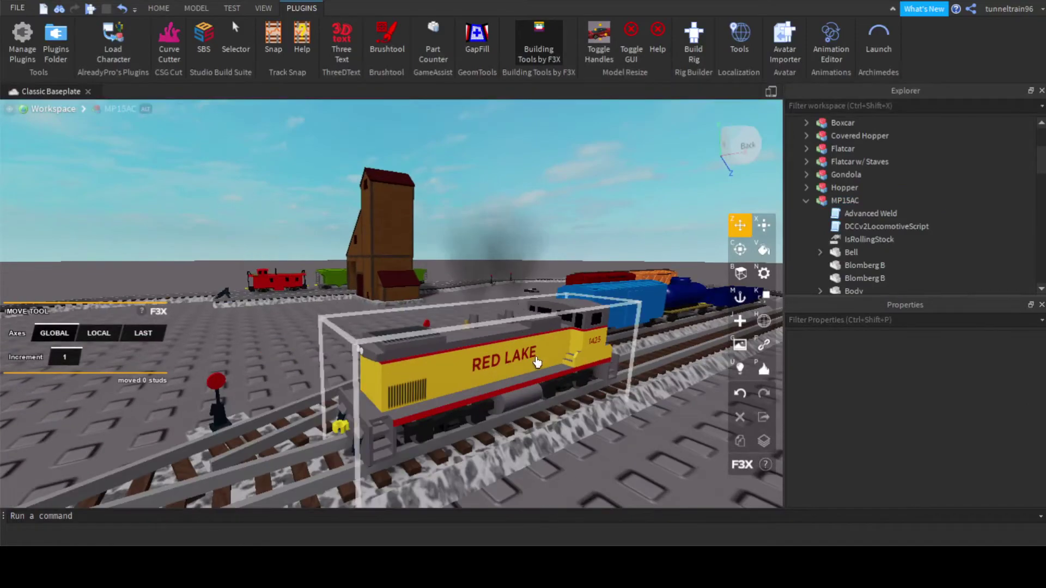
mouse_move(537, 363)
right_down()
mouse_move(550, 356)
mouse_move(510, 328)
mouse_move(525, 309)
mouse_move(523, 354)
right_up()
key(a)
scroll(525, 304, down, 3)
scroll(526, 304, up, 3)
click(506, 328)
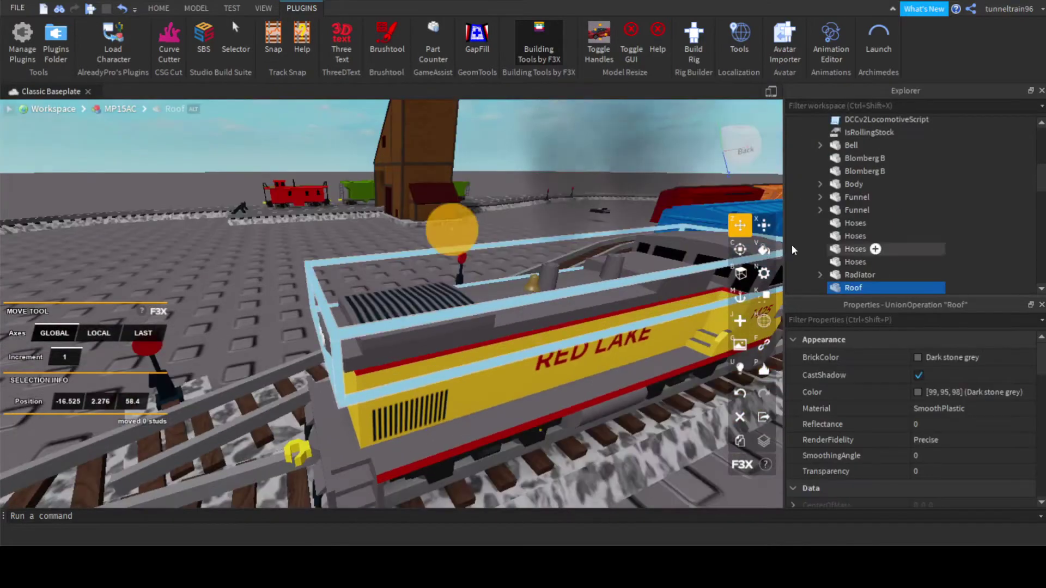
key(d)
right_drag(527, 256, 527, 259)
key(a)
key(Delete)
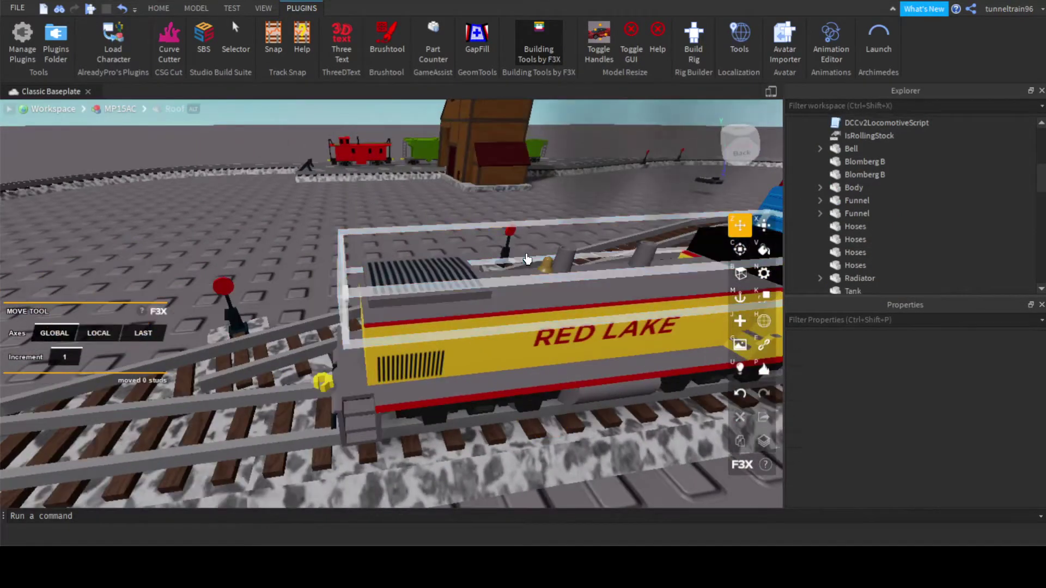
Select the locomotive's Radiator and examine the hood, side and cab end of the shell.
key(a)
key(d)
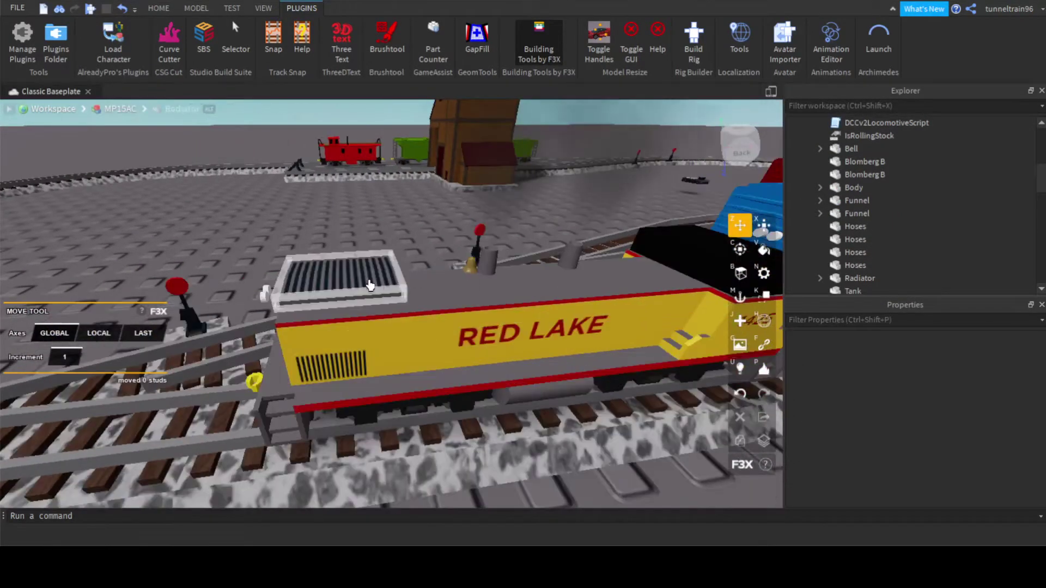
click(369, 285)
scroll(369, 285, down, 3)
right_drag(369, 285, 551, 262)
key(d)
key(a)
scroll(564, 246, up, 3)
scroll(564, 247, down, 3)
key(d)
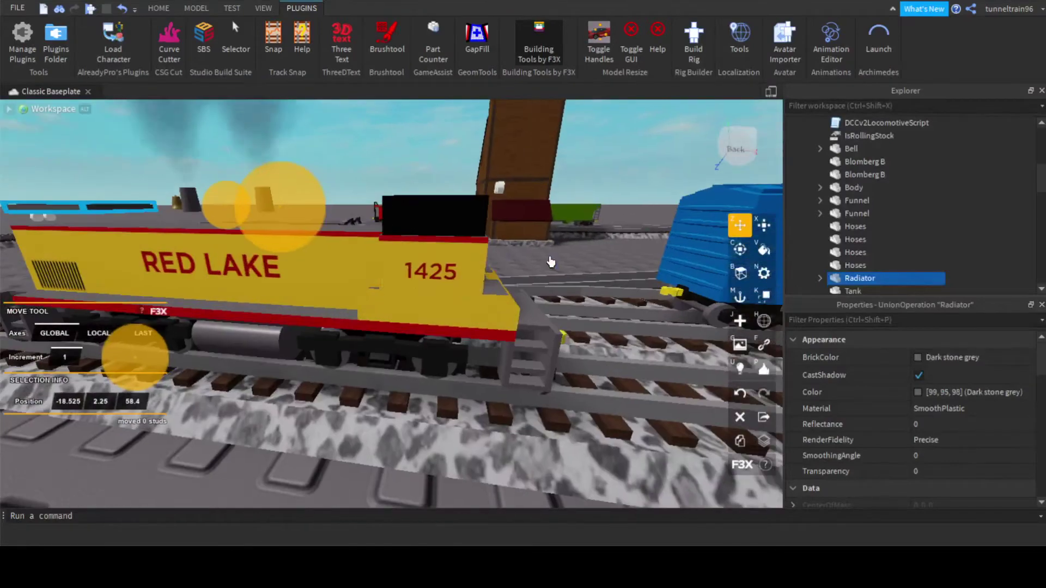
Delete the yellow Body union from the locomotive.
click(444, 299)
scroll(442, 301, down, 3)
key(Delete)
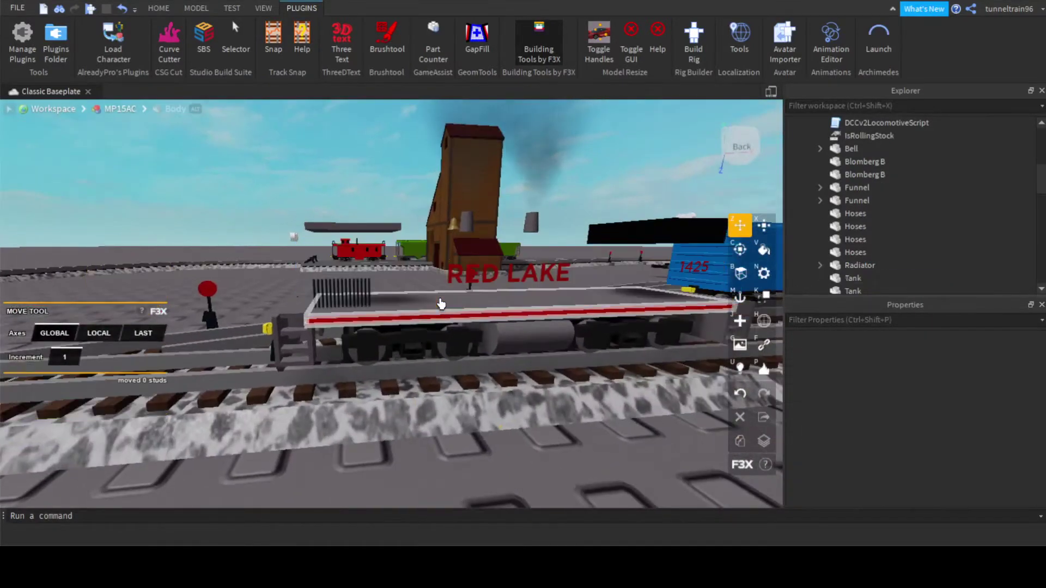
Select the locomotive's chassis part, Base, and expand it in the Explorer to list its contents.
click(510, 275)
right_drag(509, 275, 538, 250)
key(d)
key(a)
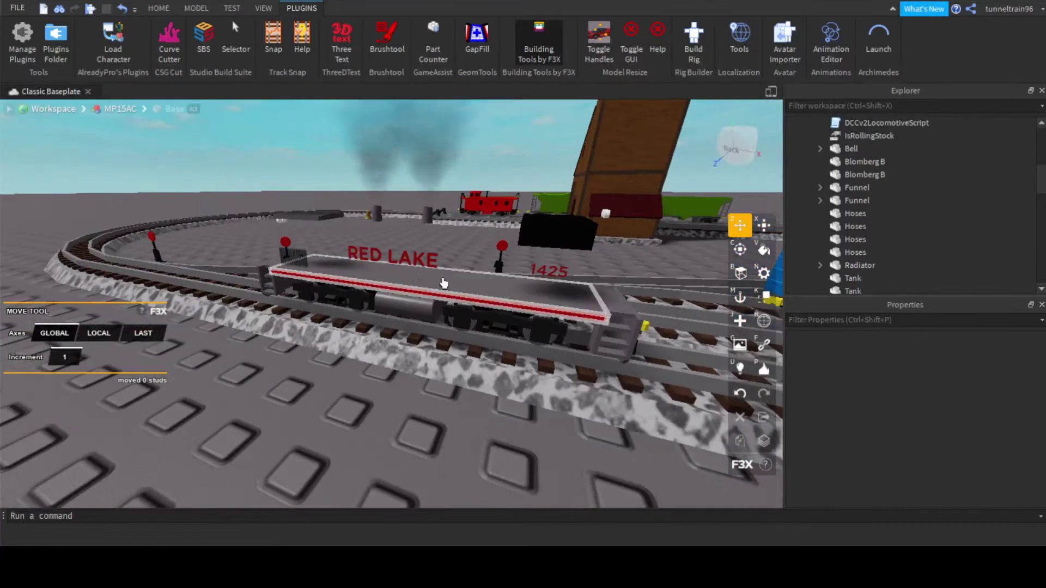
right_drag(444, 284, 448, 269)
click(432, 239)
scroll(896, 244, down, 3)
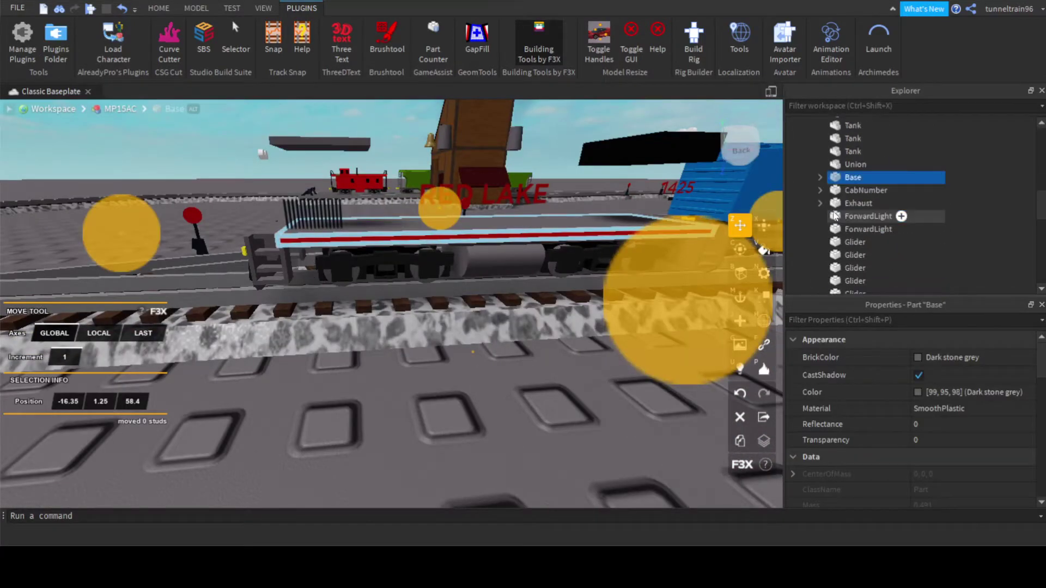
click(819, 178)
scroll(863, 231, down, 3)
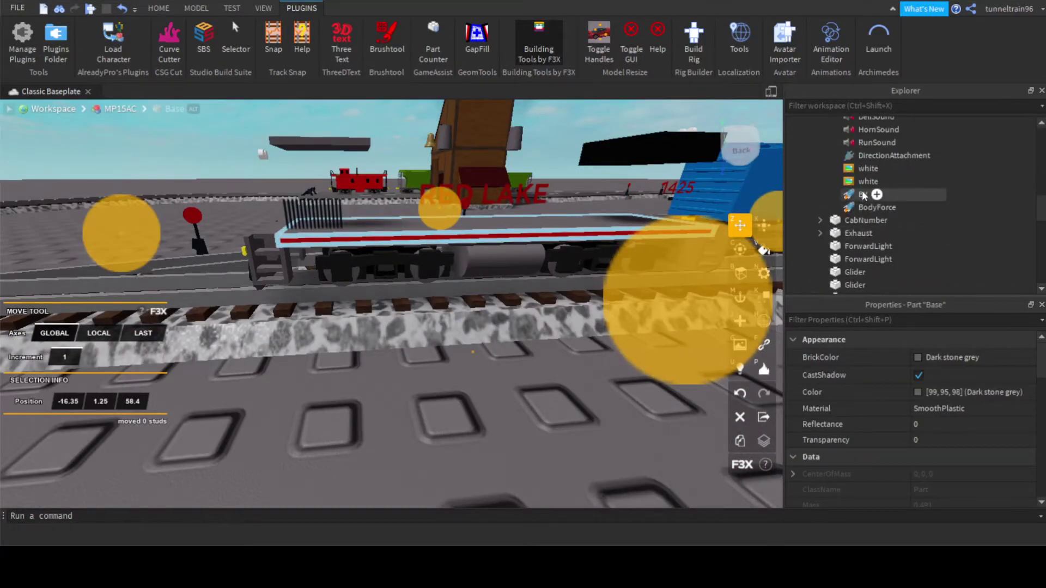
Delete both red-tinted "white" stripe decals from the Base part.
scroll(871, 218, up, 3)
scroll(882, 203, down, 3)
click(870, 206)
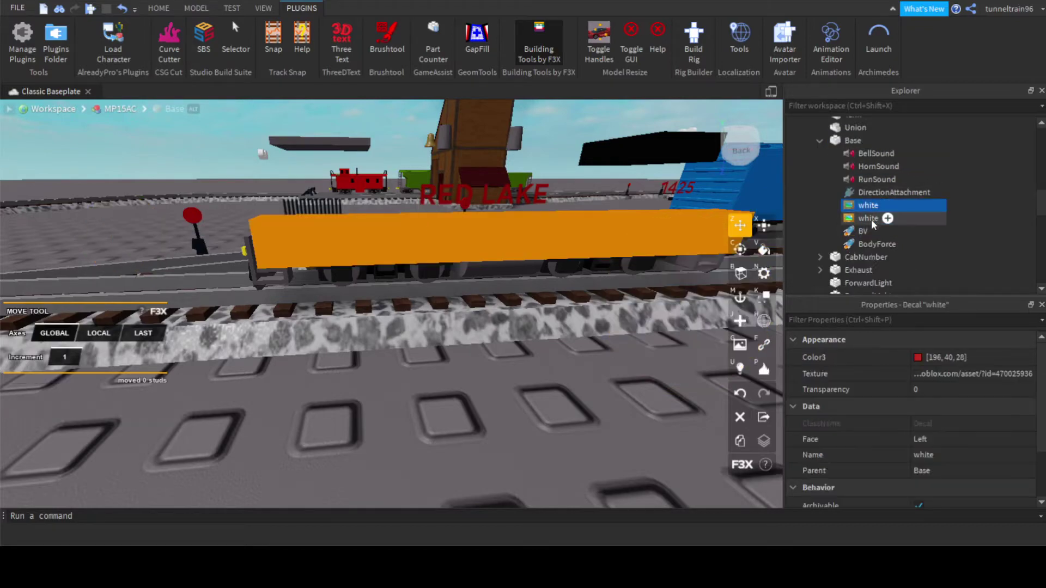
shift+click(871, 219)
key(Delete)
Move the Radiator along the locomotive toward the cab end, using a move increment of 0.1.
right_drag(550, 236, 544, 209)
scroll(545, 208, down, 5)
scroll(544, 209, up, 5)
scroll(544, 209, up, 5)
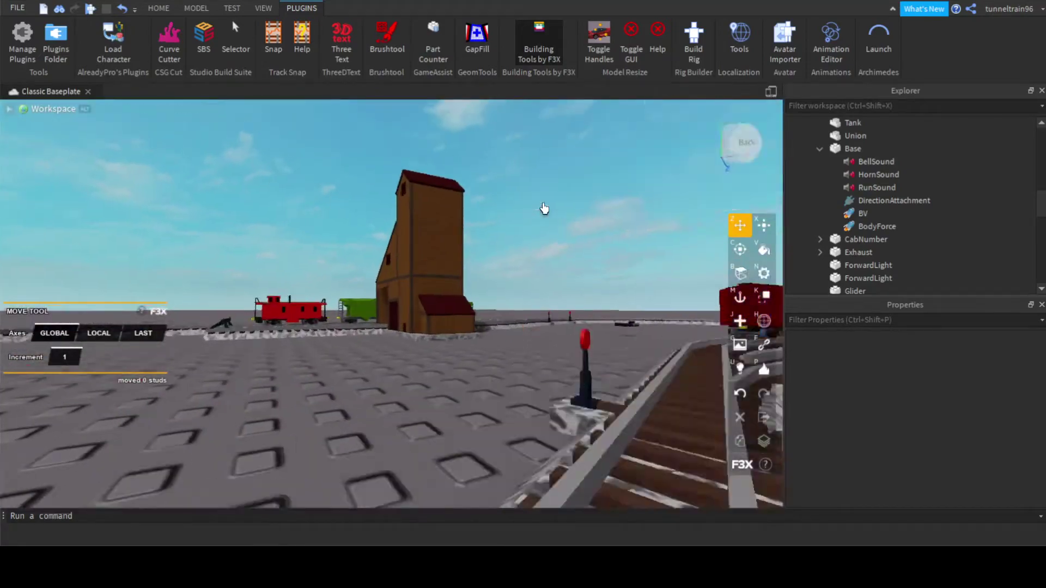
scroll(544, 208, down, 5)
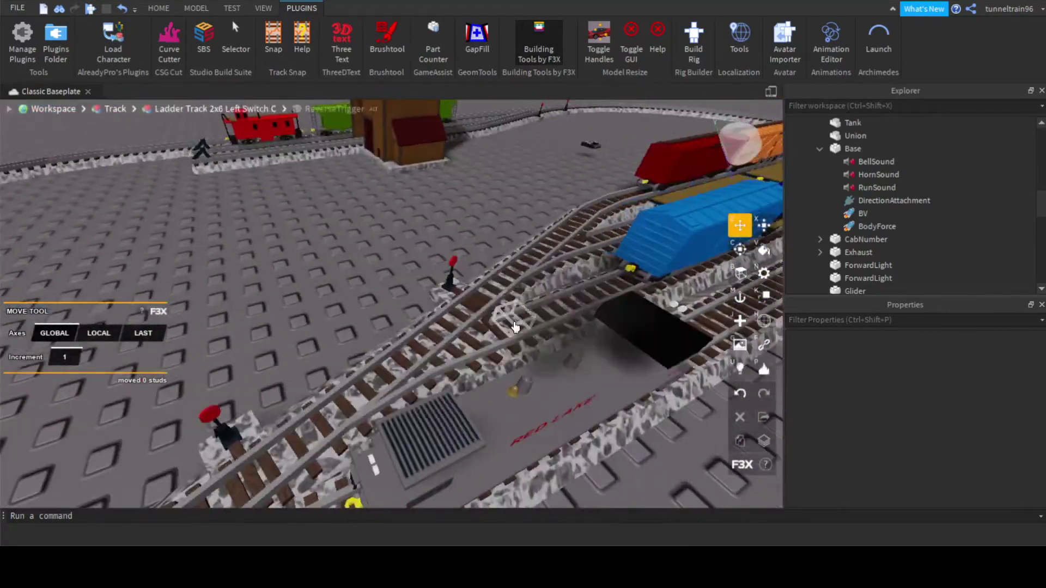
scroll(515, 326, down, 2)
click(432, 377)
scroll(507, 349, up, 3)
right_drag(507, 348, 525, 323)
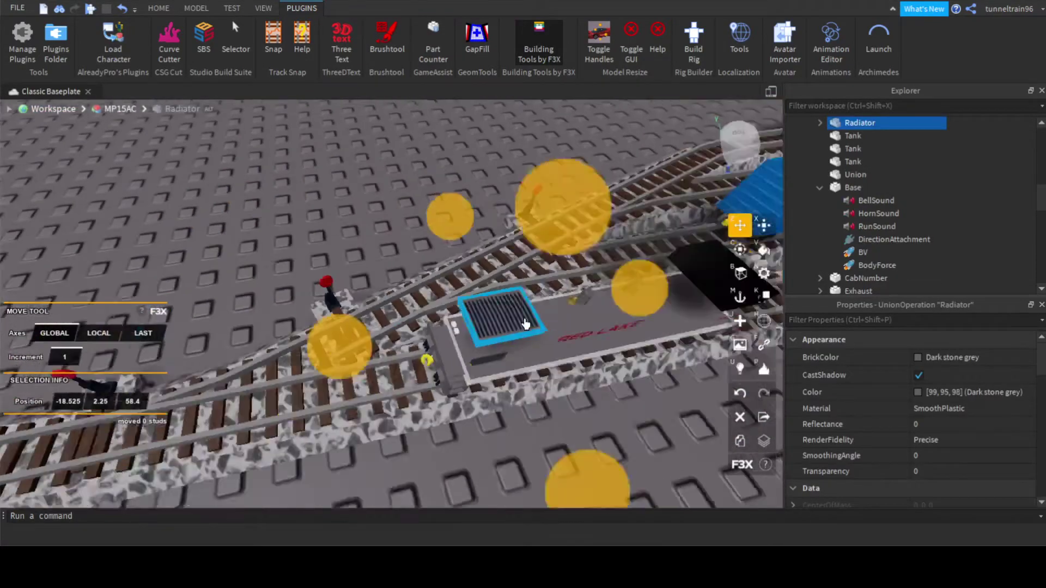
scroll(525, 323, down, 2)
right_drag(360, 359, 354, 357)
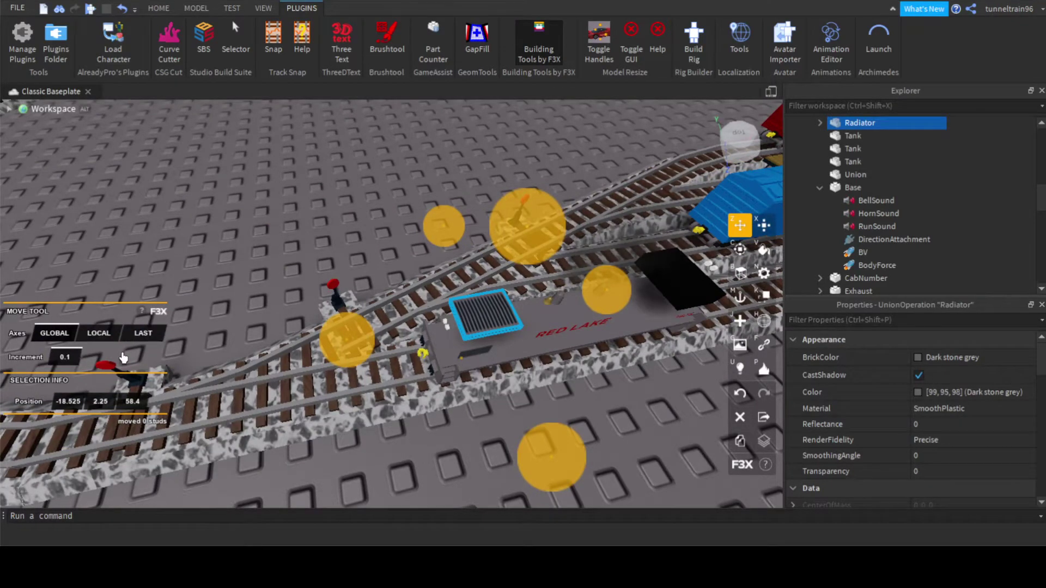
drag(346, 355, 508, 340)
Create a new block part over the locomotive's chassis.
right_drag(504, 366, 459, 365)
scroll(504, 371, up, 3)
key(j)
click(455, 309)
Narrow the new part to 1 stud wide using a 0.1 resize increment and move it 1.7 studs toward the cab end.
key(x)
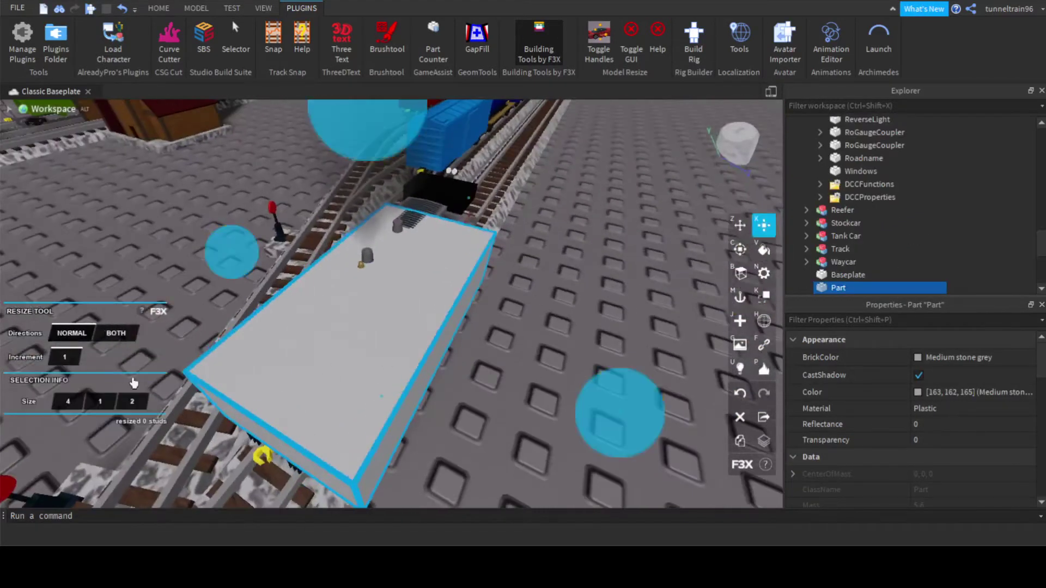
click(68, 361)
text(0.1)
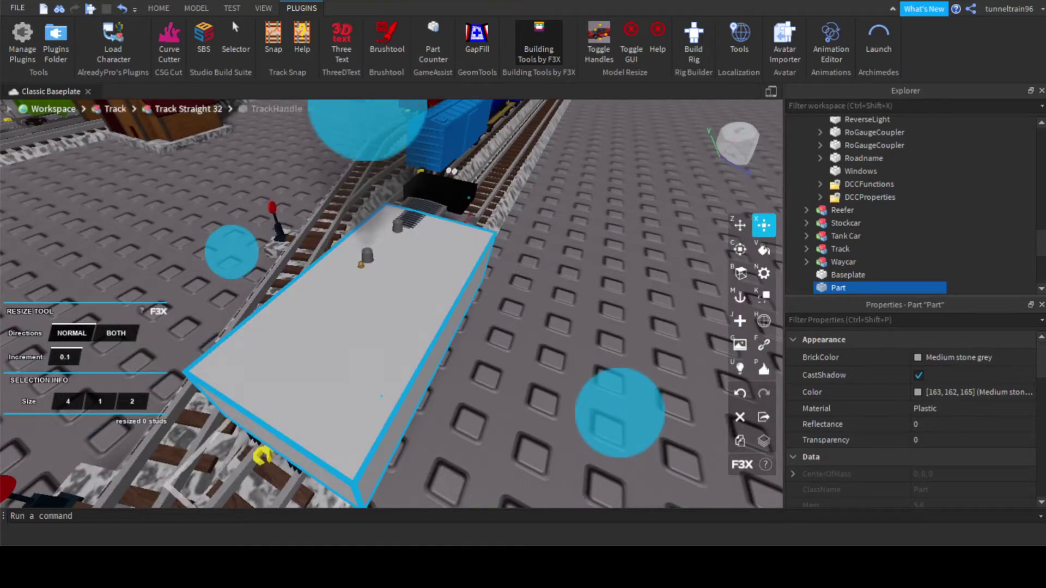
right_drag(500, 421, 504, 421)
drag(667, 479, 560, 425)
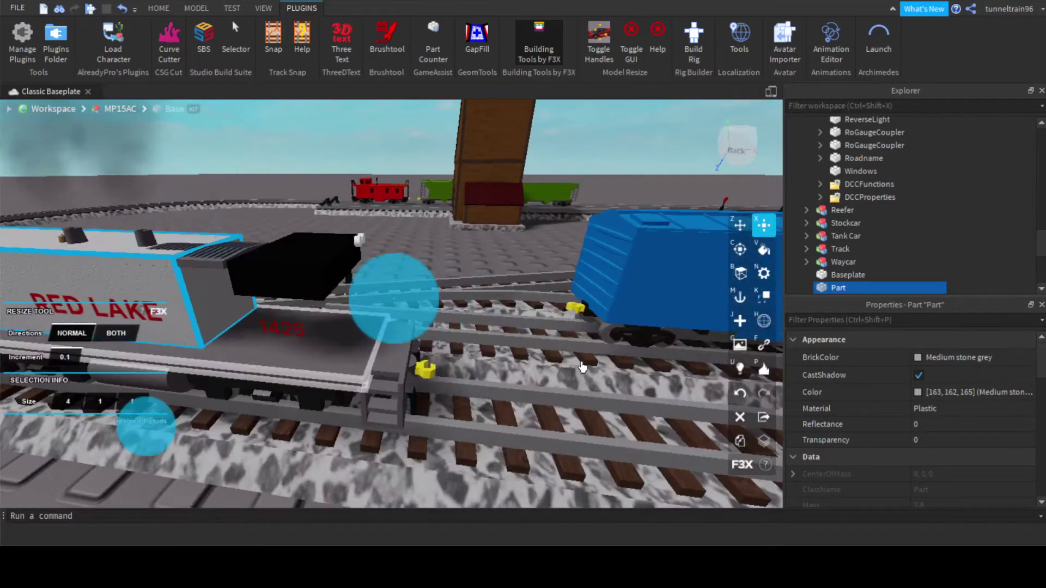
key(z)
drag(388, 331, 550, 346)
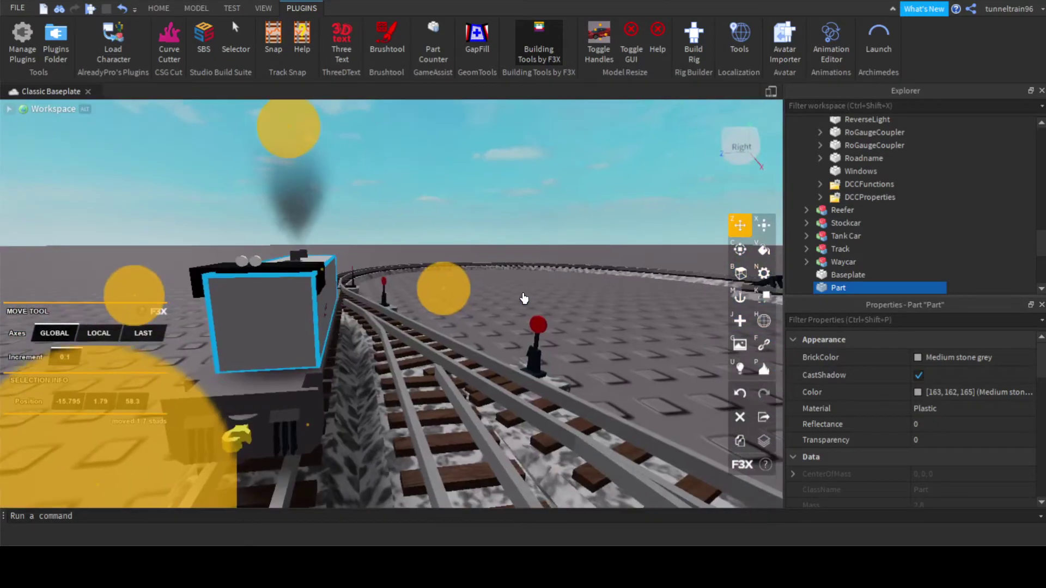
Adjust the part's two sides to line it up over the chassis, with a final width of 1 stud.
key(x)
drag(438, 290, 434, 292)
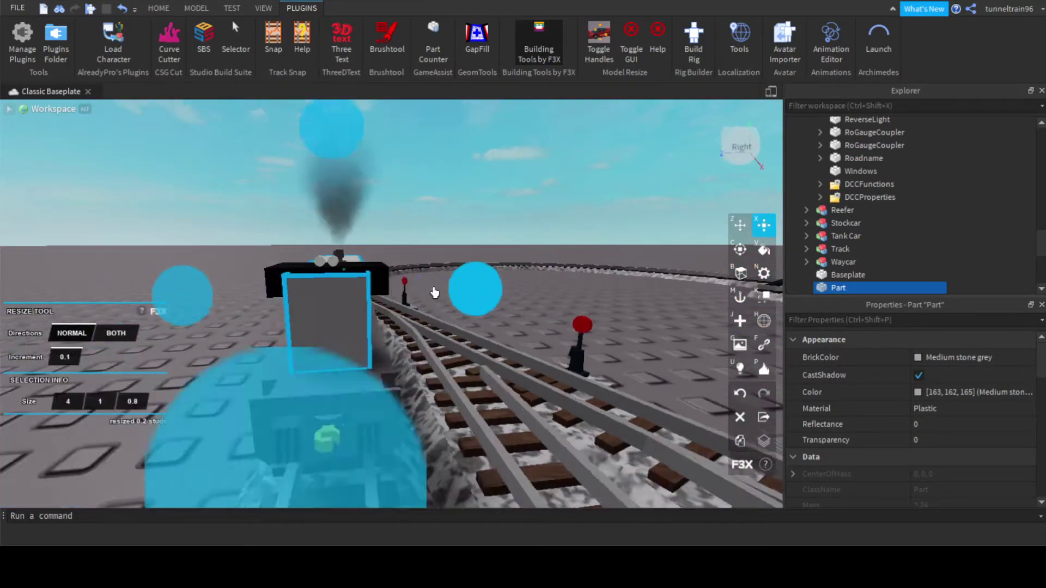
right_drag(434, 292, 400, 327)
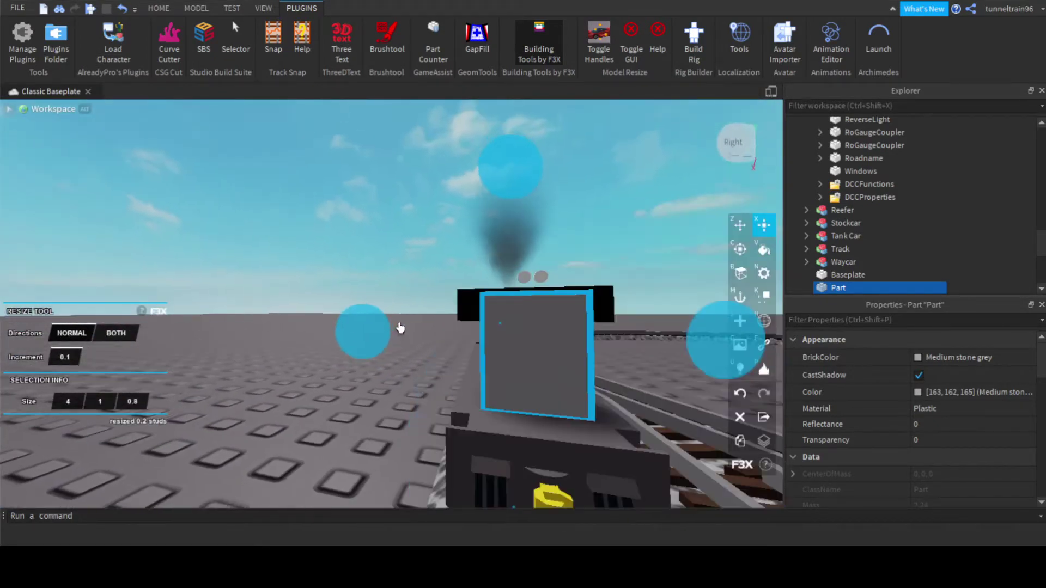
drag(381, 332, 357, 330)
right_drag(357, 330, 488, 323)
drag(488, 323, 482, 327)
right_drag(482, 326, 502, 309)
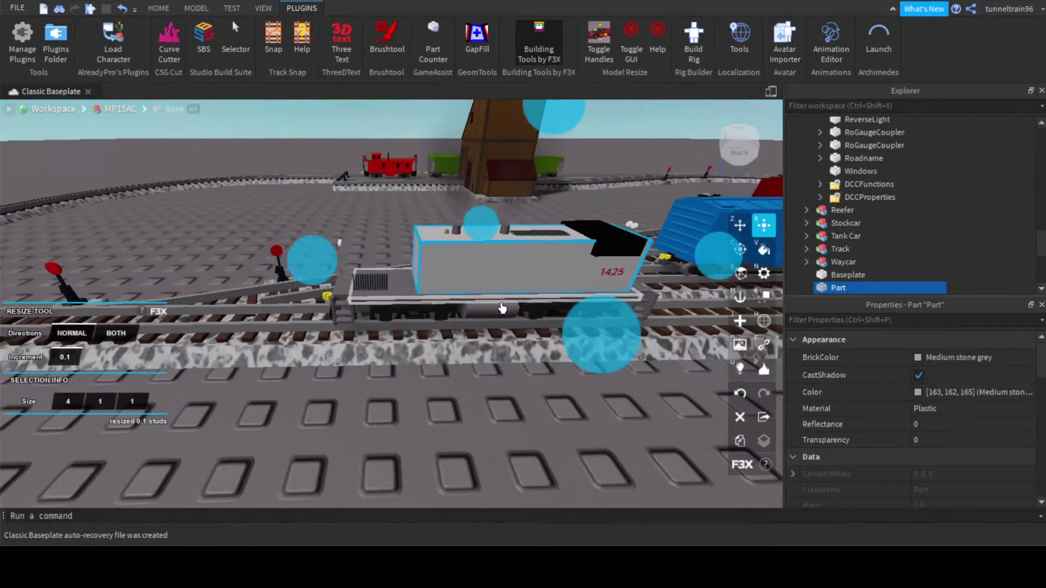
Shorten the part to 3.5 studs and narrow it from both sides to 0.8 studs wide.
drag(319, 253, 347, 254)
right_drag(490, 285, 493, 282)
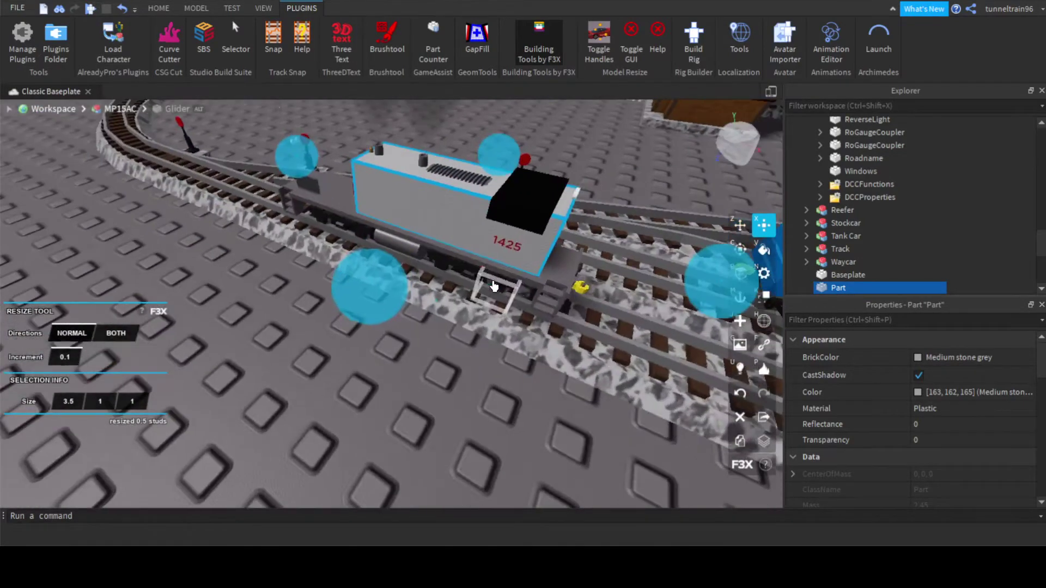
mouse_move(388, 278)
mouse_down()
mouse_move(417, 271)
mouse_move(397, 285)
mouse_up()
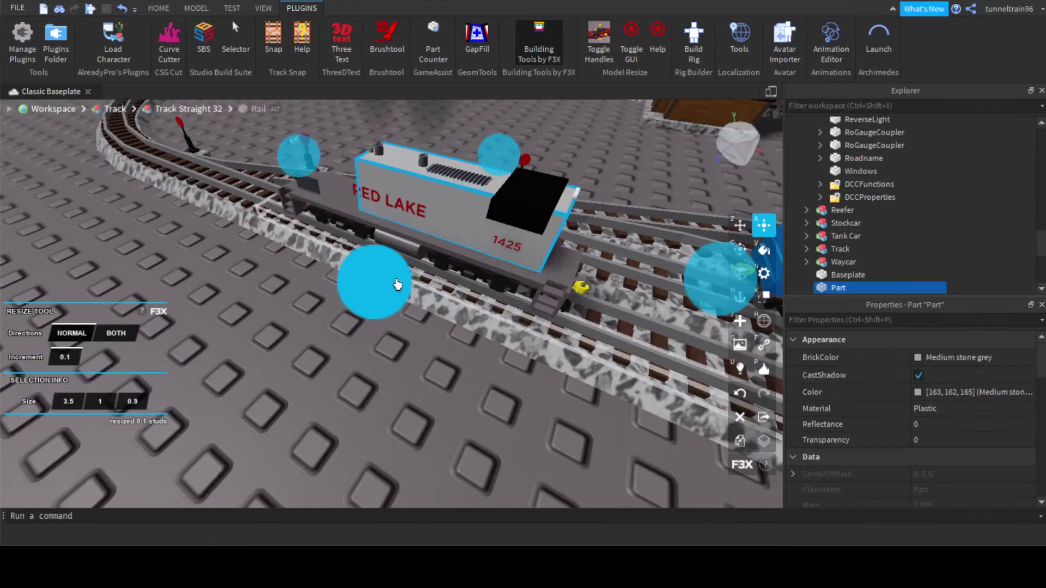
key(d)
right_drag(479, 270, 483, 271)
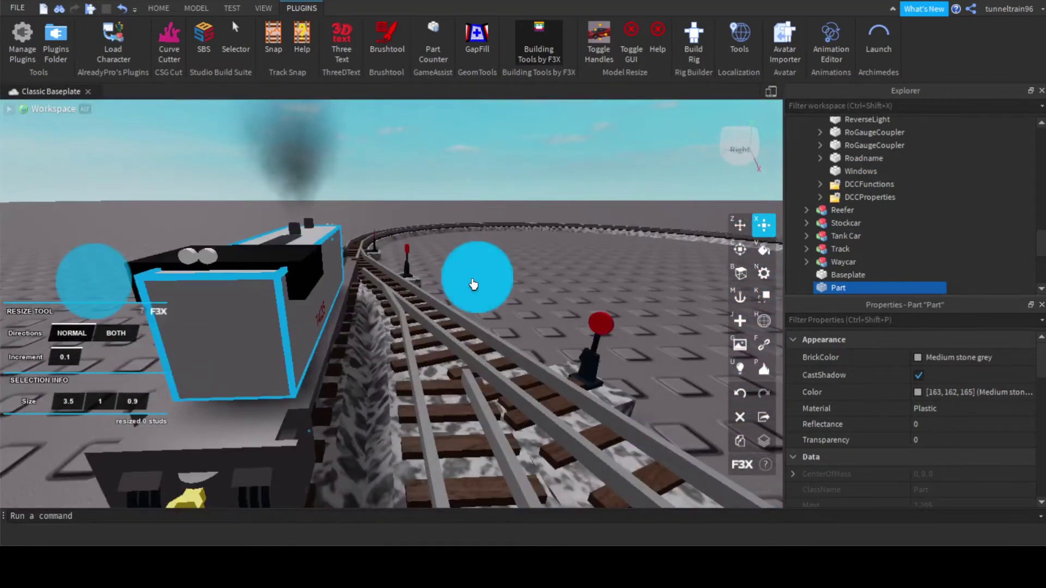
Set the new part's material to Smooth Plastic.
key(f)
key(n)
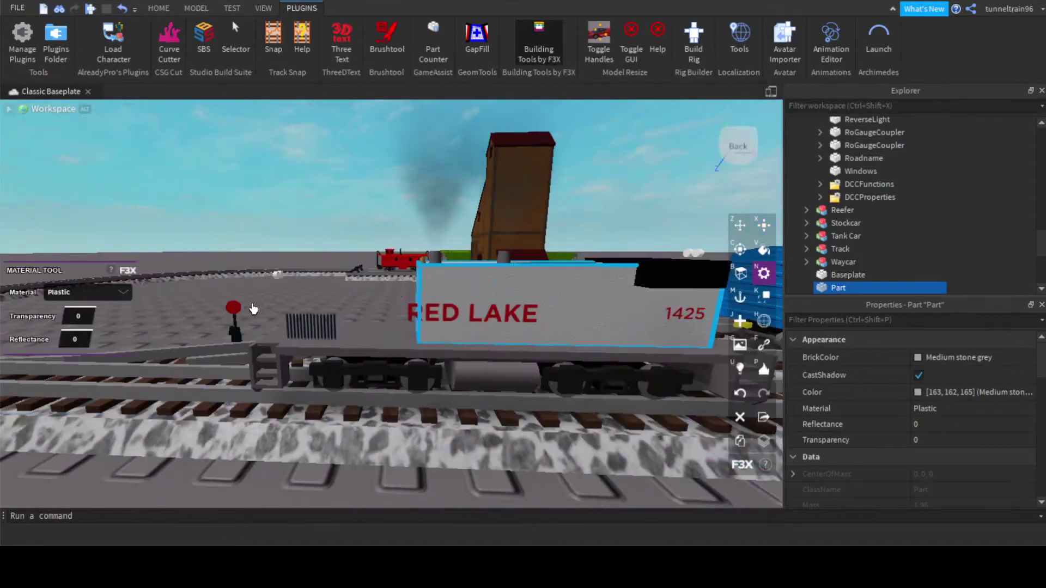
click(110, 295)
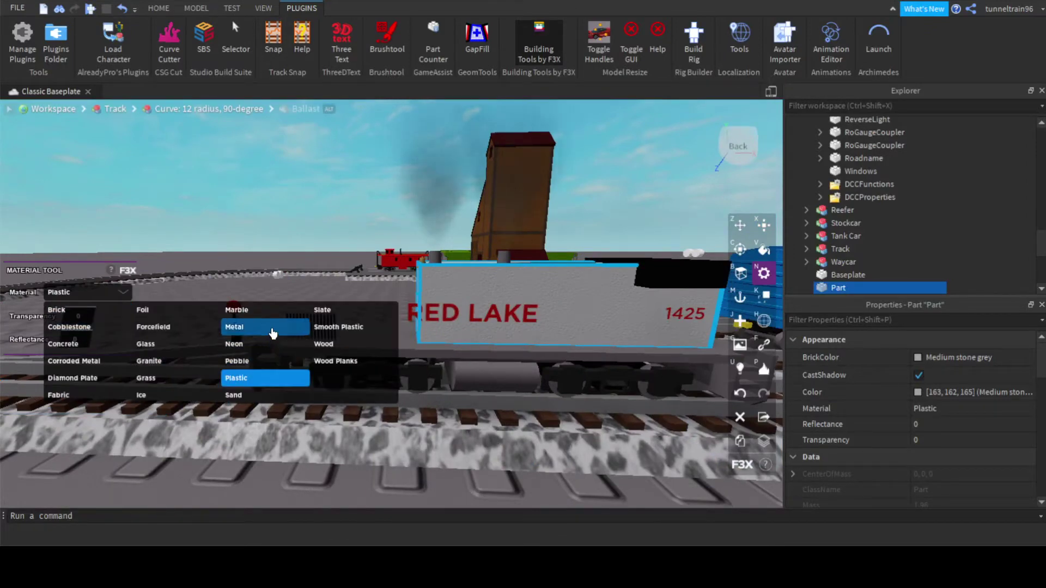
click(355, 326)
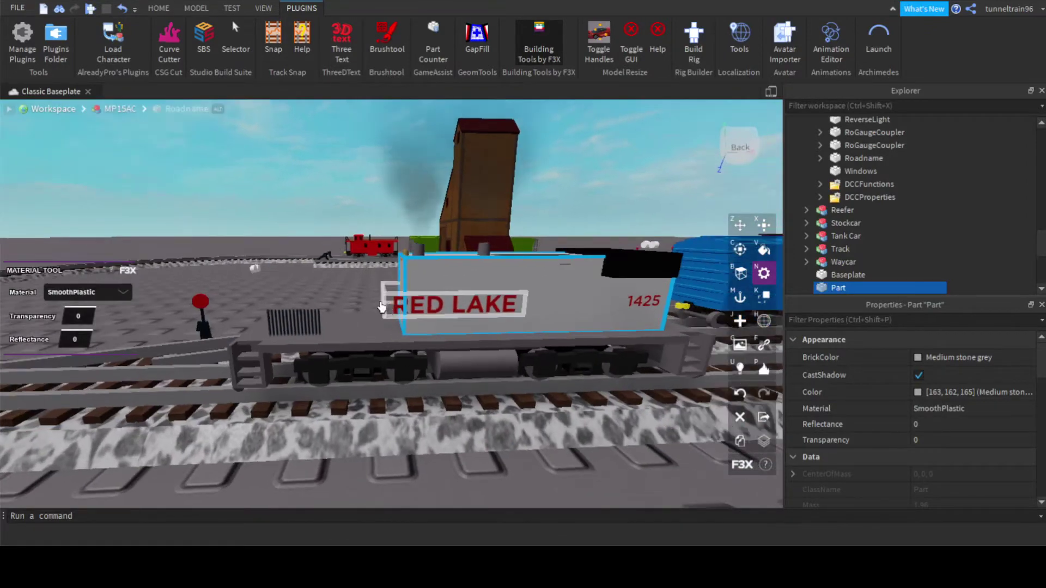
Paint the new body part Bright red.
key(v)
click(22, 266)
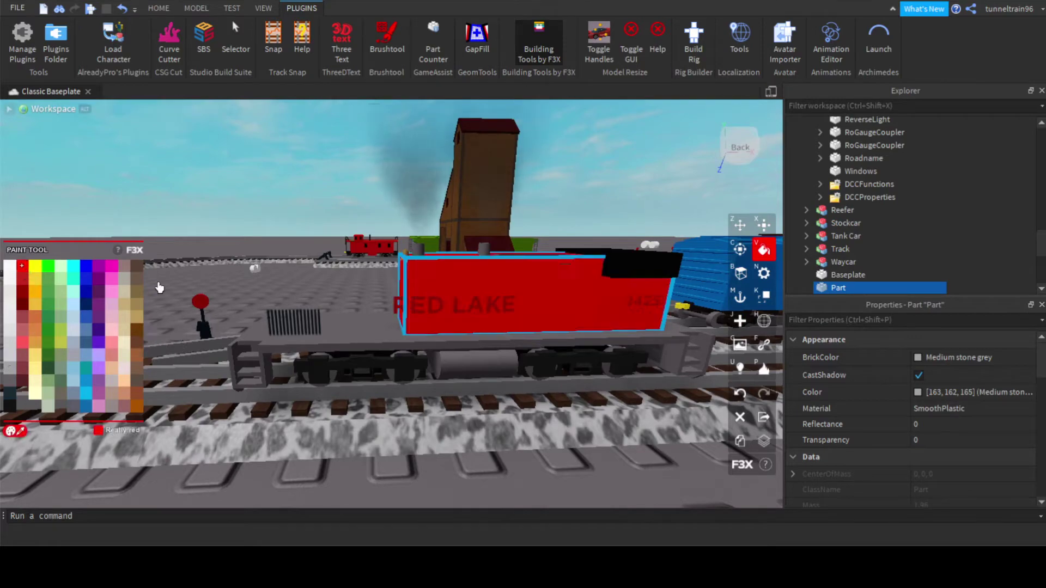
right_drag(262, 288, 322, 289)
click(19, 280)
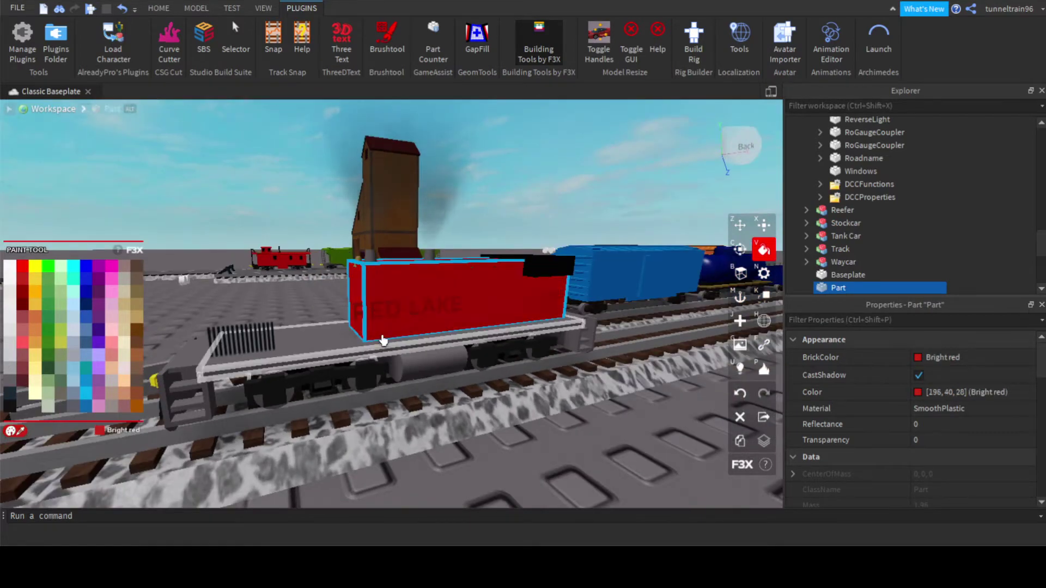
Lower the top of the red body part to a height of 0.9 studs.
mouse_move(381, 339)
right_down()
mouse_move(423, 325)
mouse_move(429, 309)
right_up()
key(x)
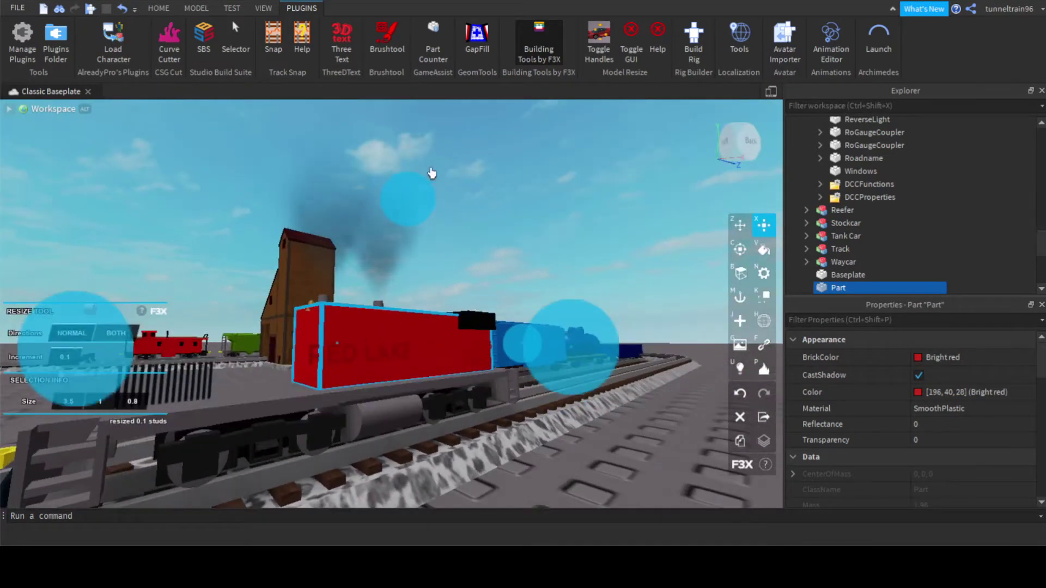
right_drag(431, 173, 444, 162)
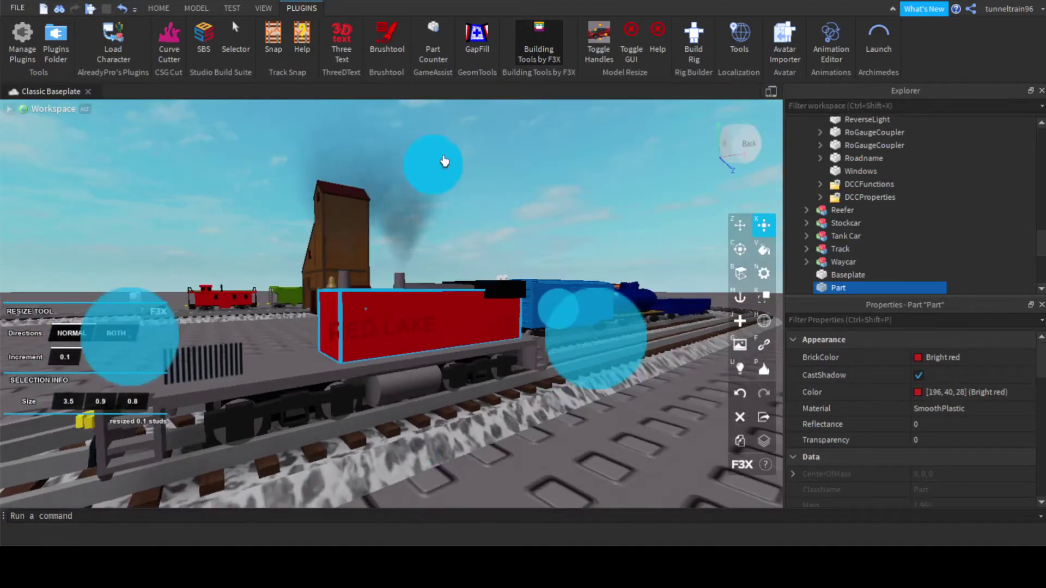
drag(444, 161, 444, 159)
right_drag(528, 293, 541, 271)
key(z)
scroll(634, 233, down, 4)
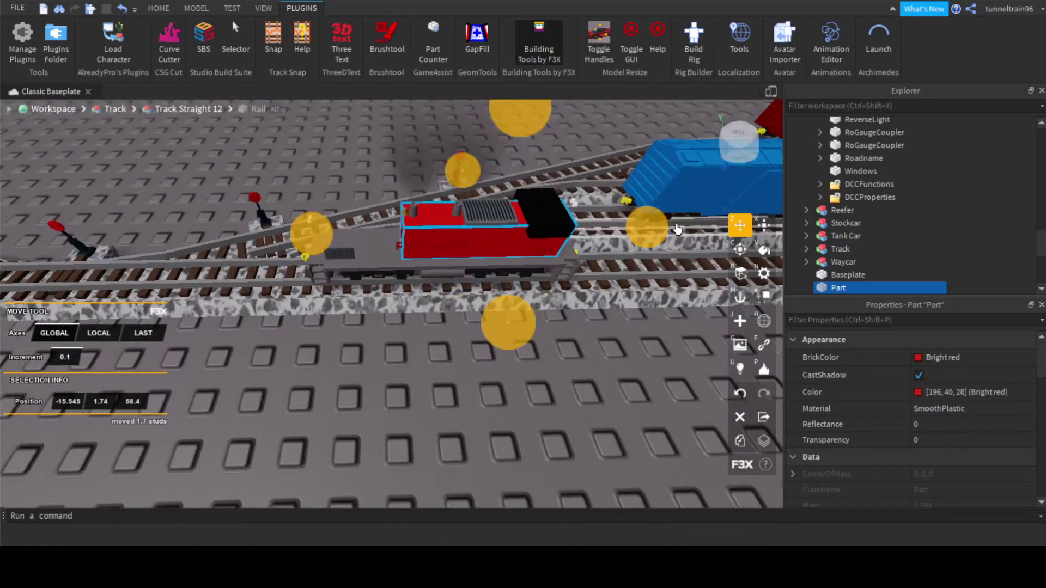
Place a copy of the red body part at the free end of the chassis and shorten it to 1.2 studs.
drag(651, 236, 497, 253)
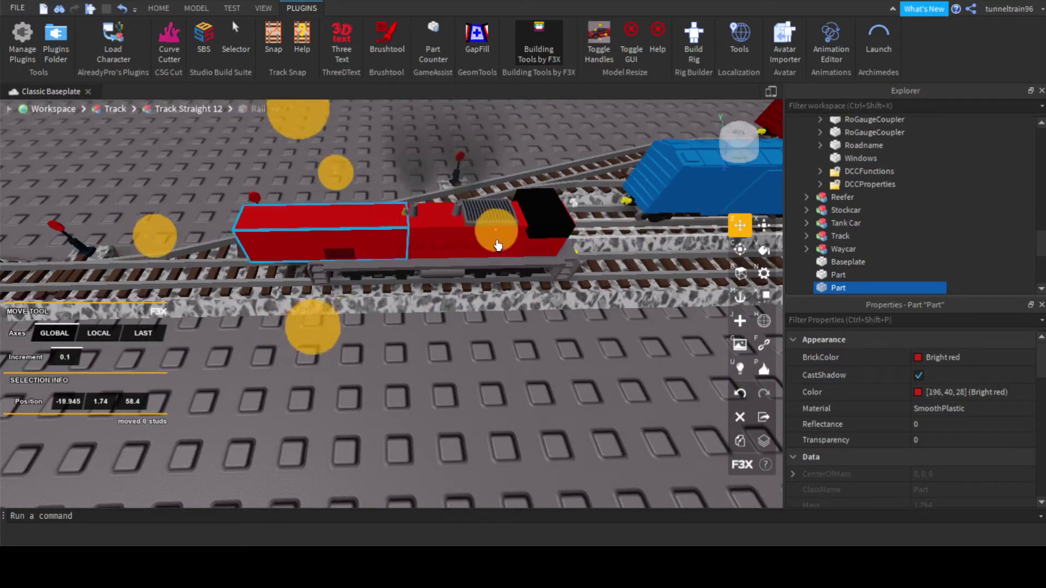
key(x)
drag(149, 237, 260, 251)
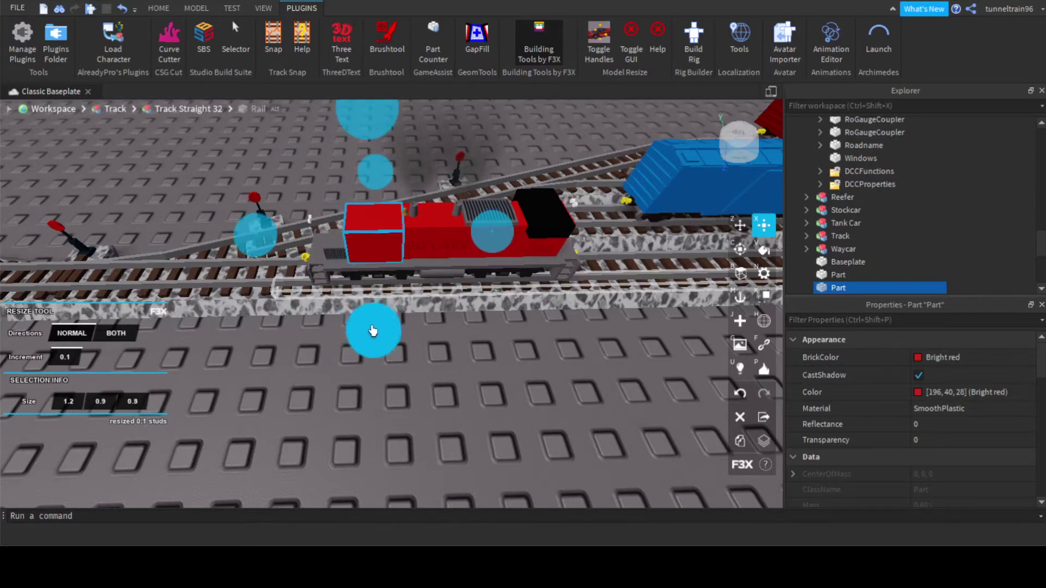
Widen the copied red cab part from both sides to 1.2 studs.
key(d)
right_drag(432, 273, 431, 273)
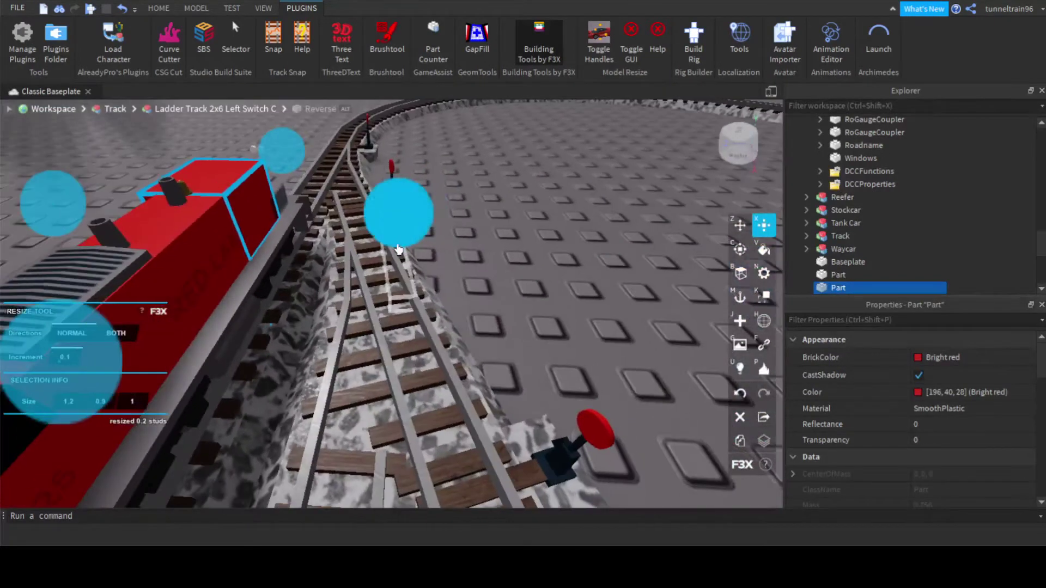
drag(398, 248, 417, 252)
right_drag(405, 295, 405, 297)
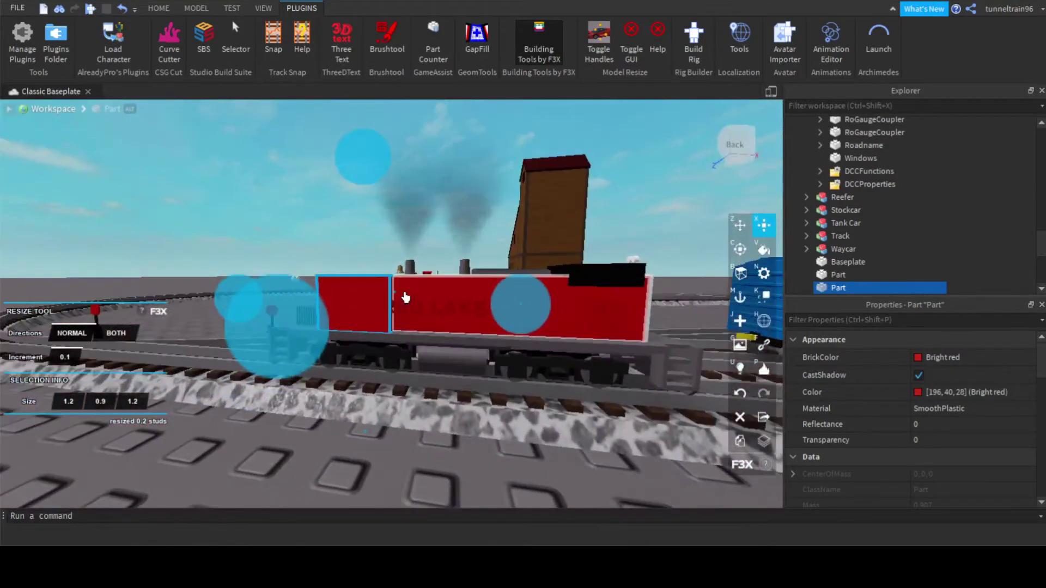
right_drag(429, 235, 430, 236)
right_drag(473, 303, 434, 299)
Move the black Windows part along the locomotive onto the new red cab.
click(397, 262)
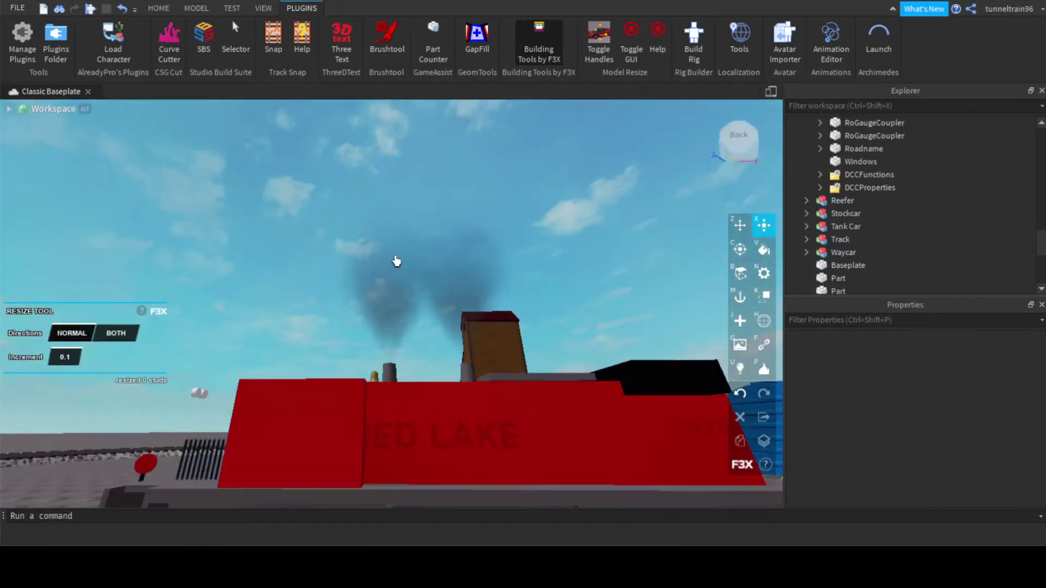
right_drag(397, 262, 583, 284)
click(527, 269)
key(z)
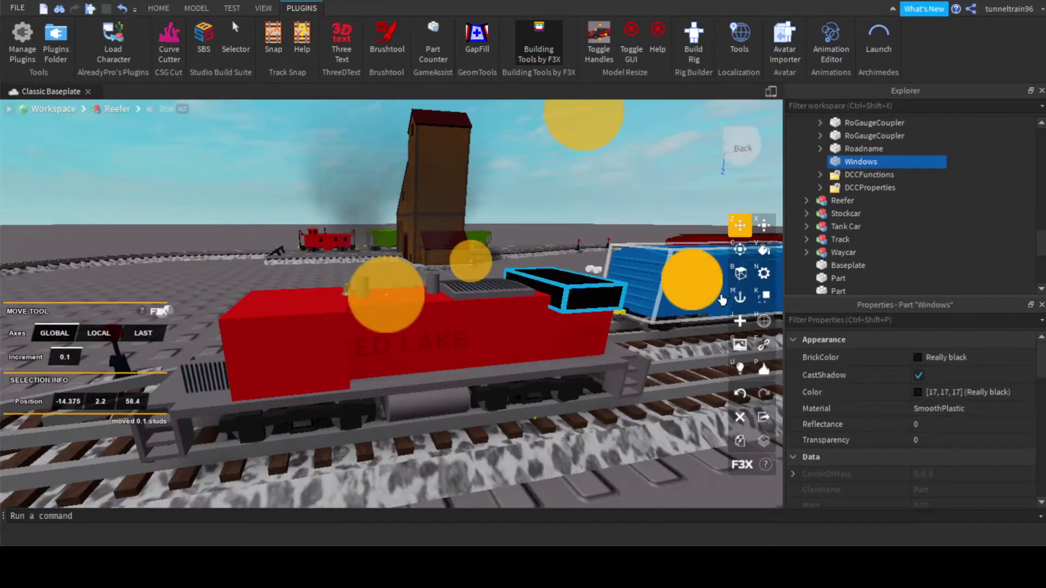
drag(688, 295, 481, 331)
right_drag(481, 332, 404, 413)
Shrink the Windows part to 1.25 × 0.5 × 0.8 studs so it fits the cab.
key(x)
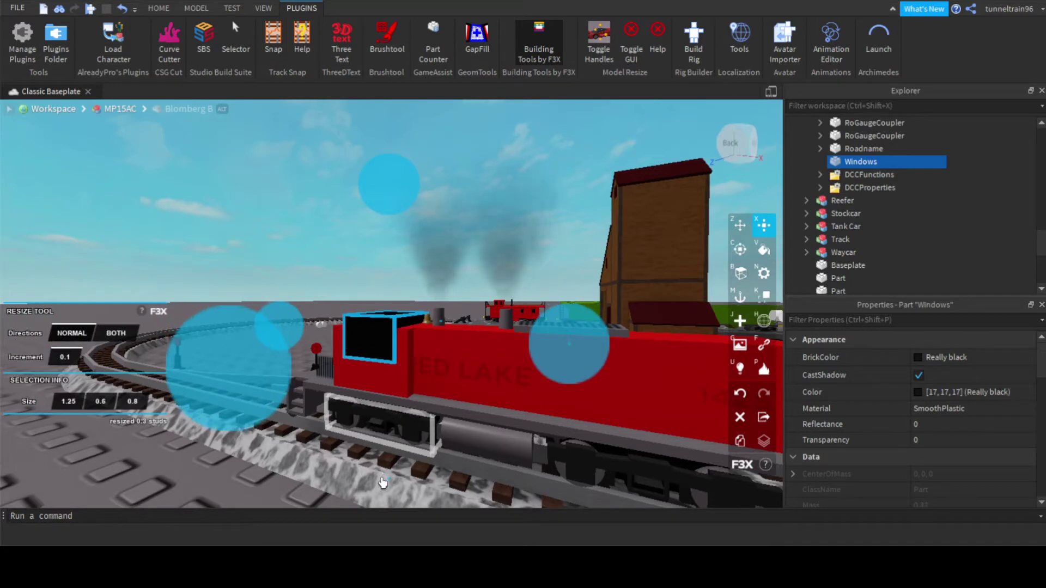
drag(383, 483, 383, 471)
right_drag(402, 400, 405, 391)
scroll(386, 233, down, 4)
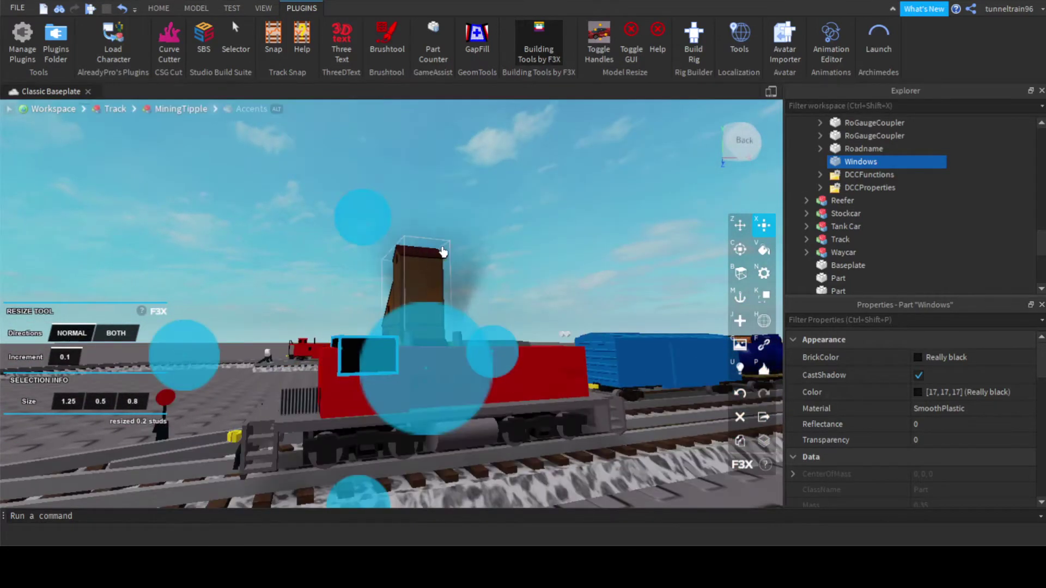
key(d)
right_drag(443, 252, 445, 258)
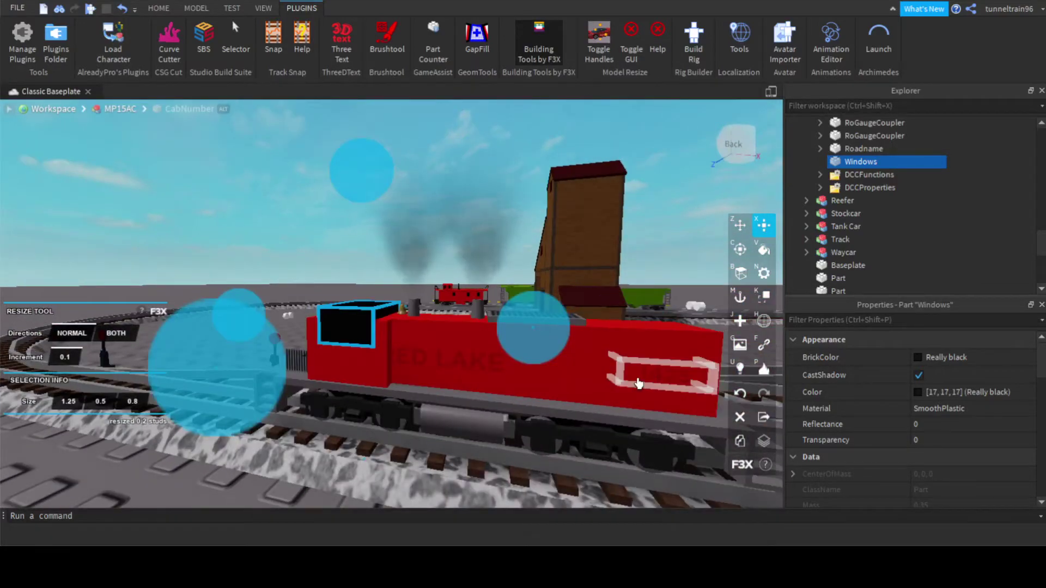
Move the CabNumber part 3.5 studs toward the cab and lower it 0.1 studs so it sits below the windows.
click(638, 383)
key(z)
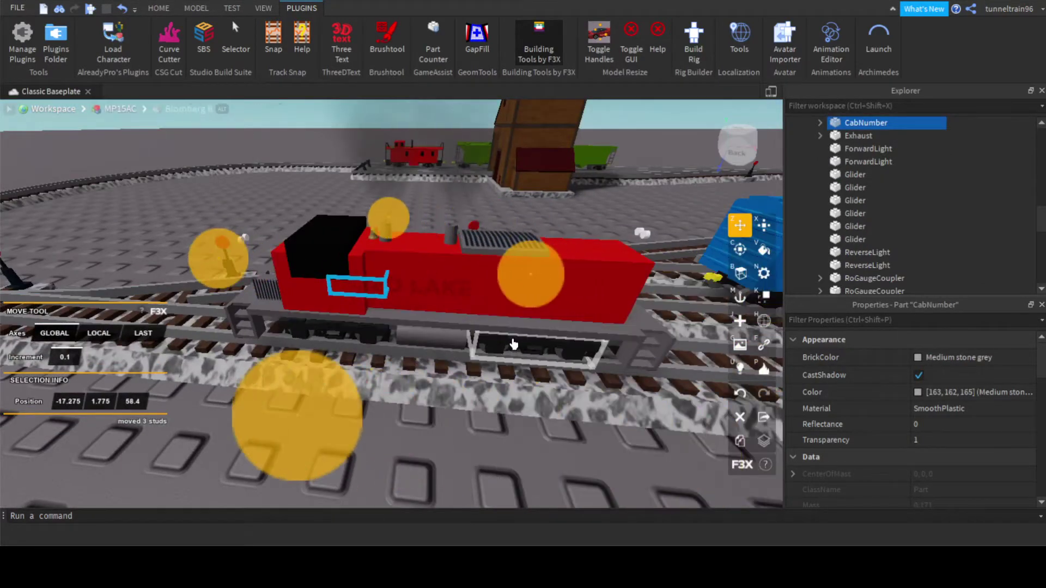
drag(514, 344, 476, 343)
right_drag(476, 343, 385, 311)
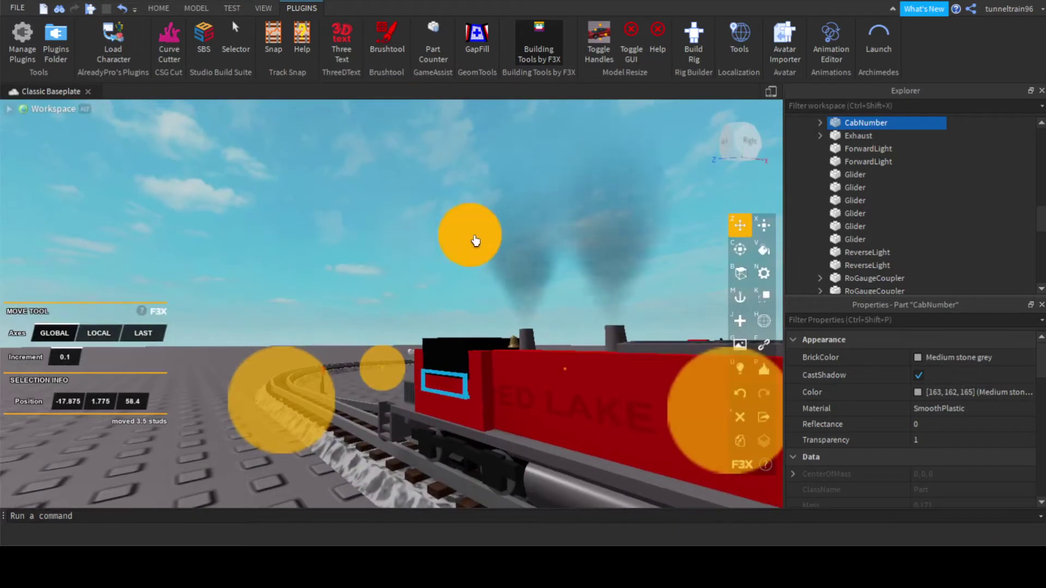
drag(476, 241, 477, 246)
Set the text color of the first CabNumberLabel to white (255, 255, 255).
click(820, 123)
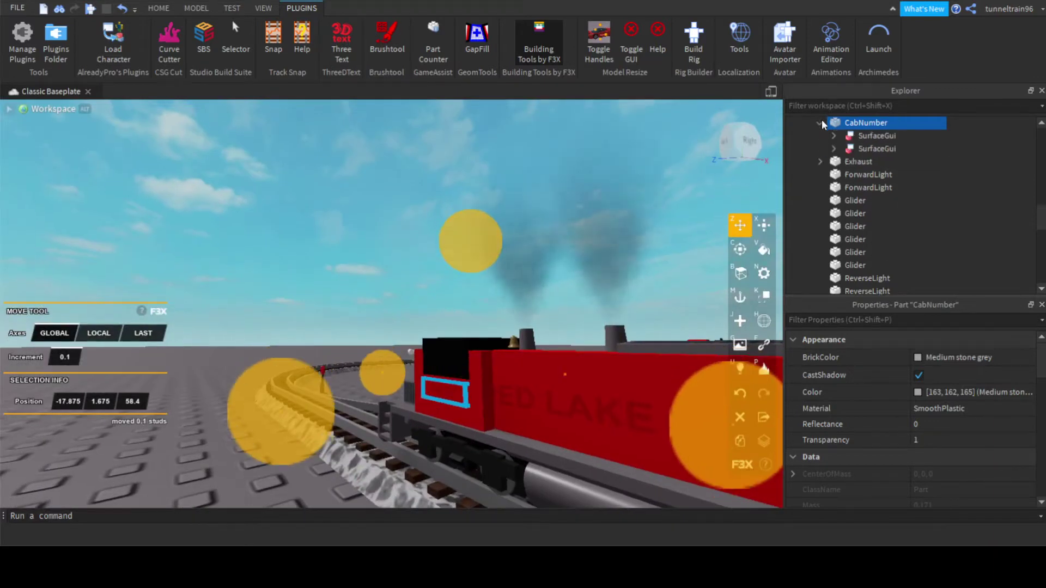
click(834, 136)
click(882, 149)
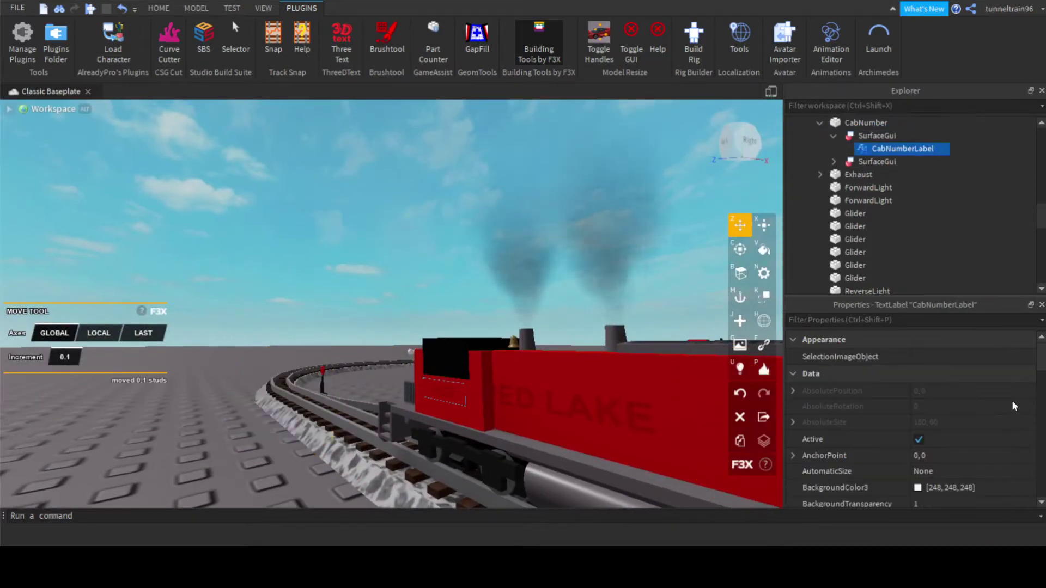
scroll(1004, 449, down, 15)
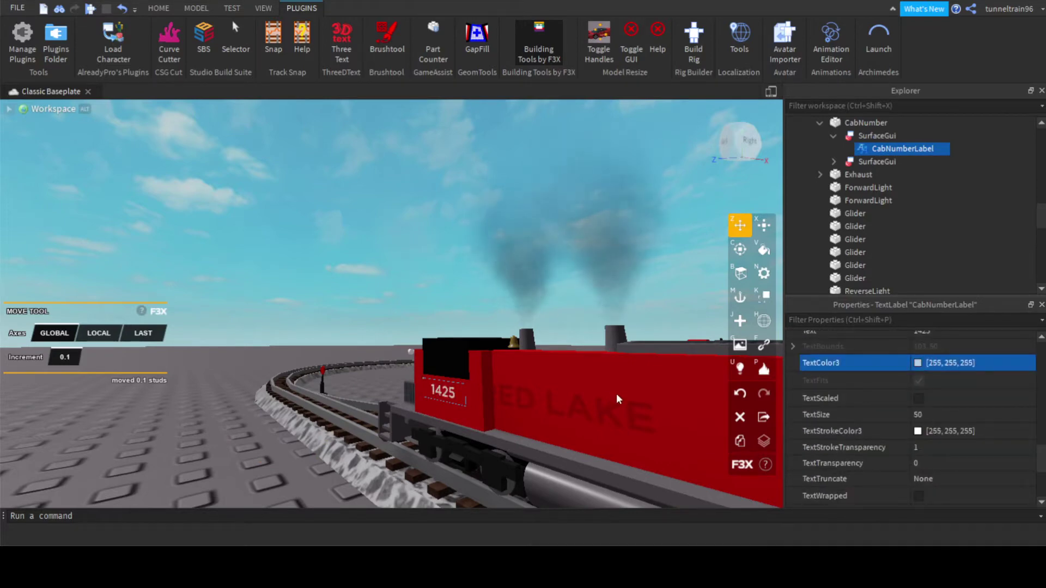
Set the text color of the second CabNumberLabel to white (255, 255, 255) for the cab's other side.
key(s)
key(w)
right_drag(502, 374, 535, 345)
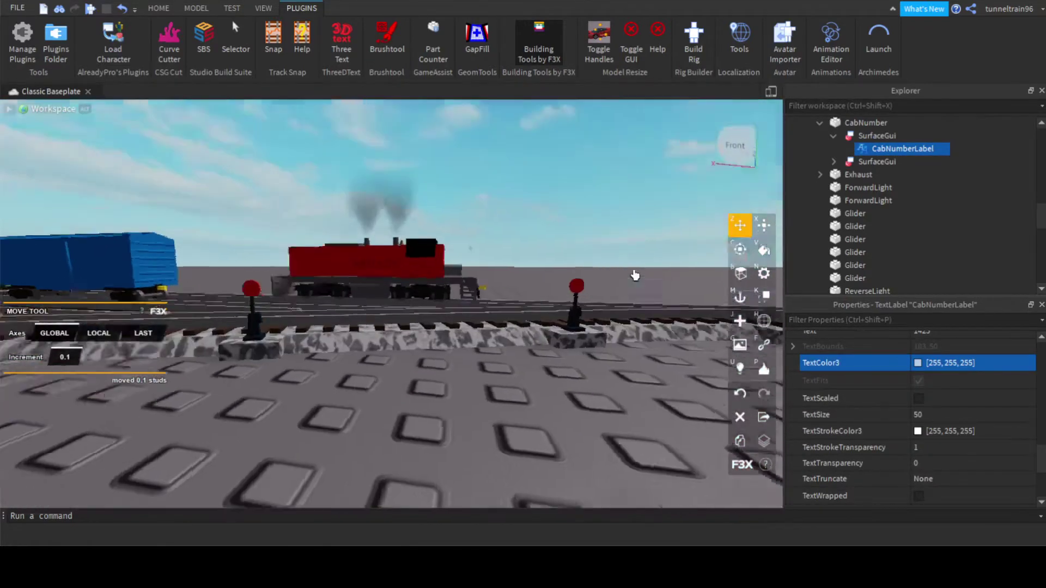
key(f)
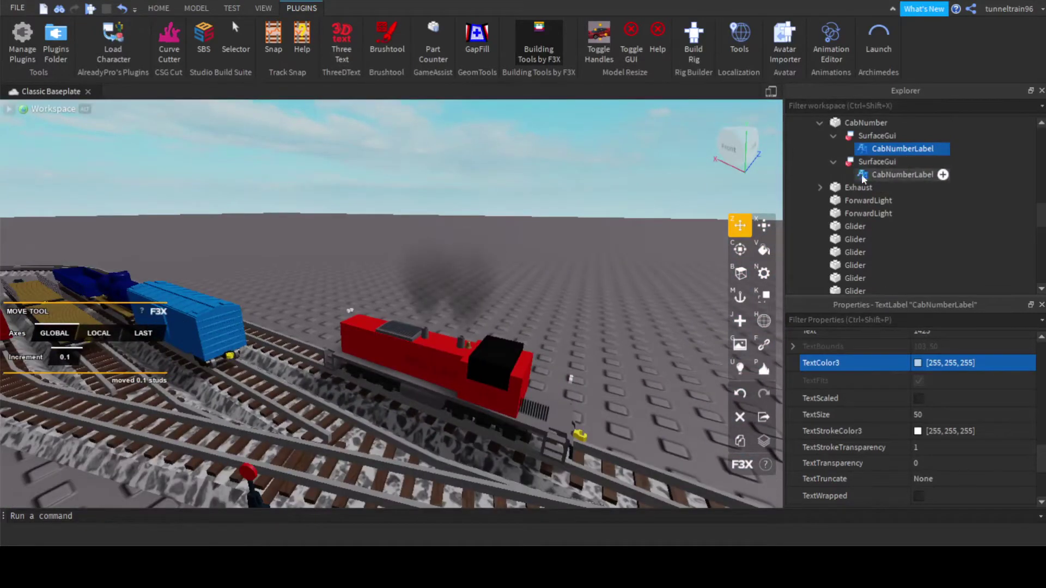
click(863, 175)
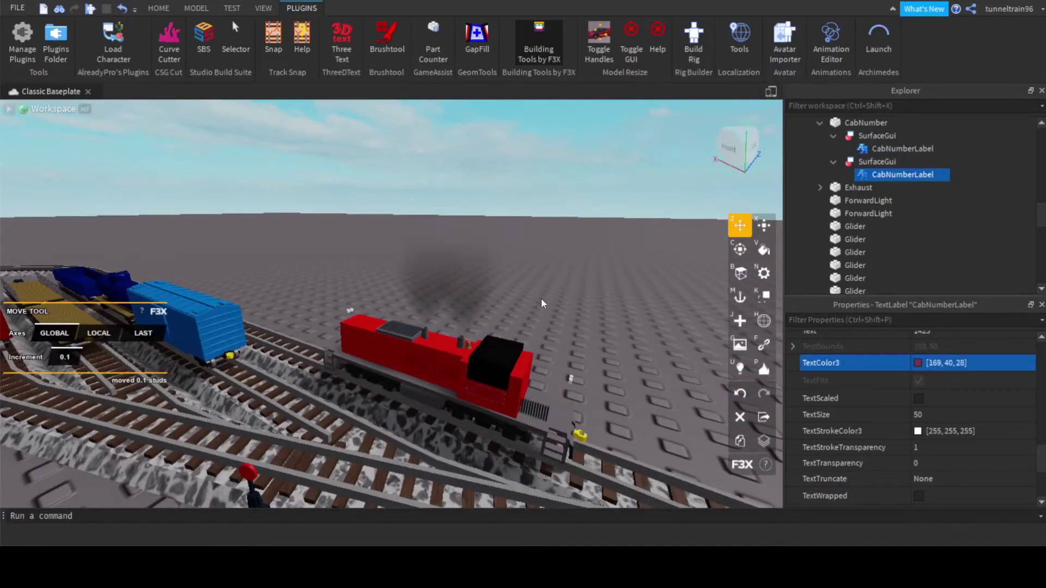
click(492, 248)
key(w)
right_drag(566, 315, 549, 317)
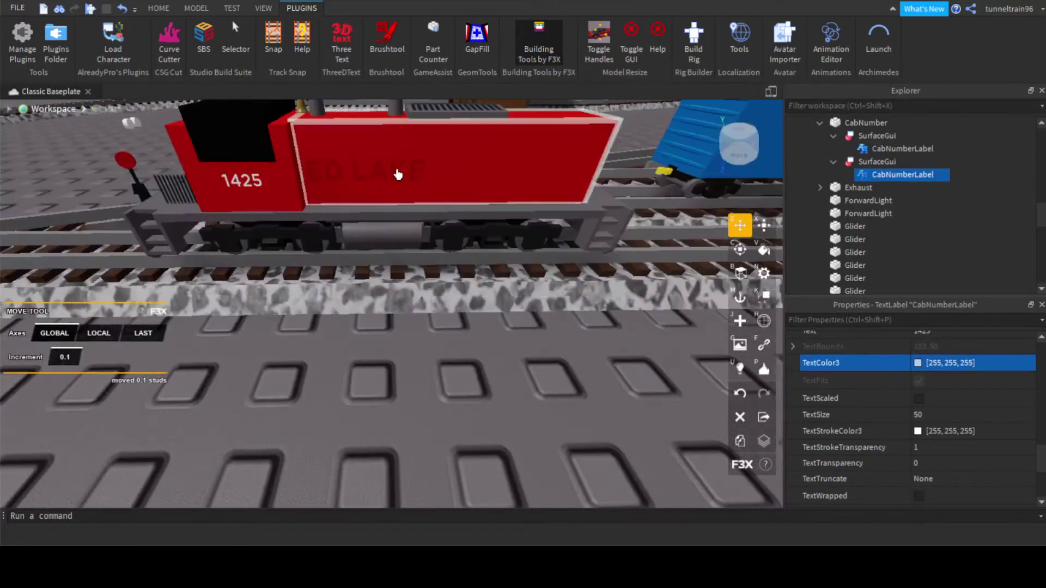
Look through the MP15AC's parts in the model hierarchy for the one carrying the RED LAKE lettering.
scroll(878, 126, up, 3)
click(820, 196)
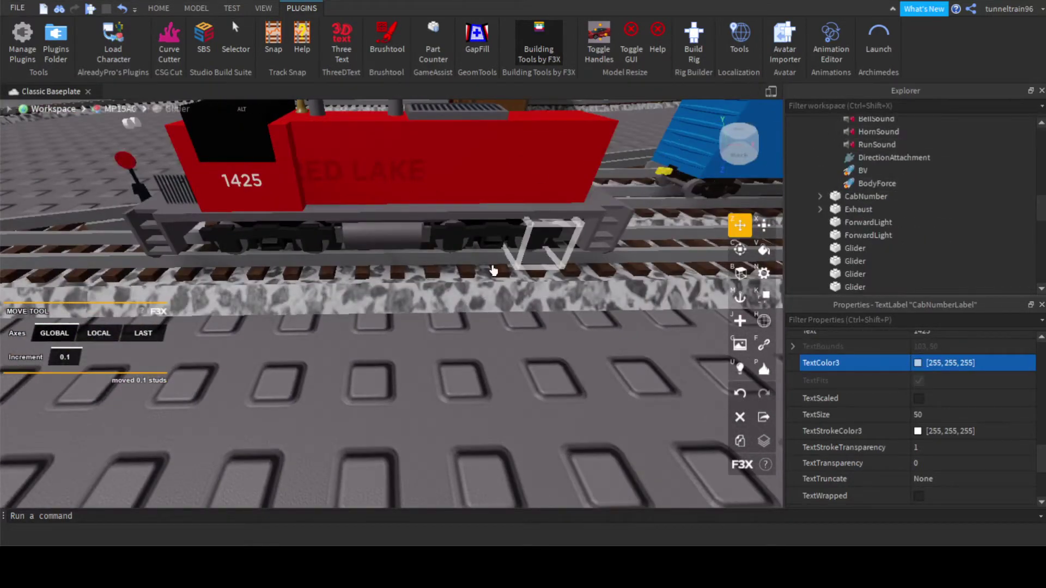
right_drag(493, 270, 489, 216)
click(507, 212)
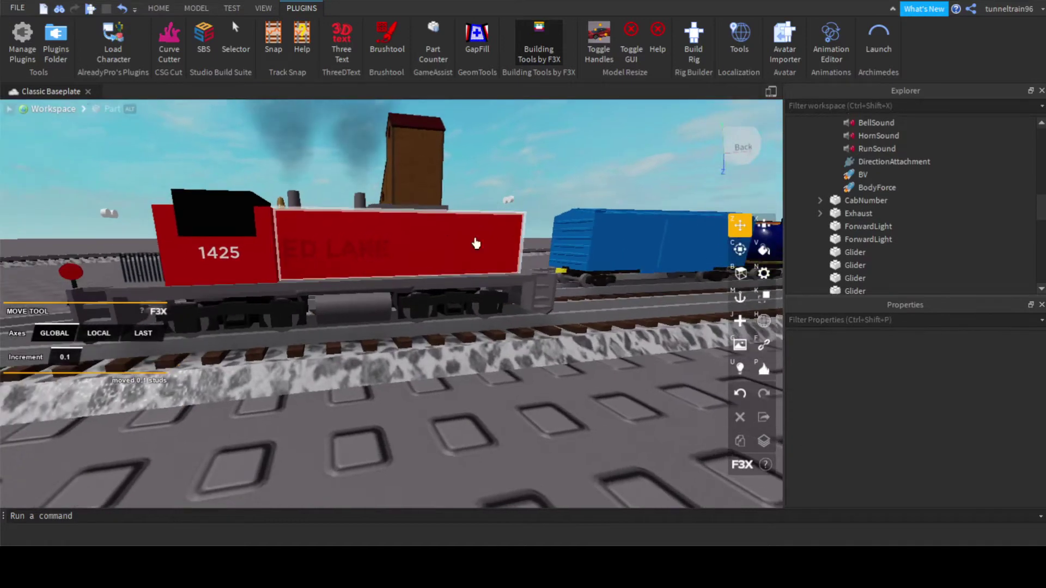
click(865, 200)
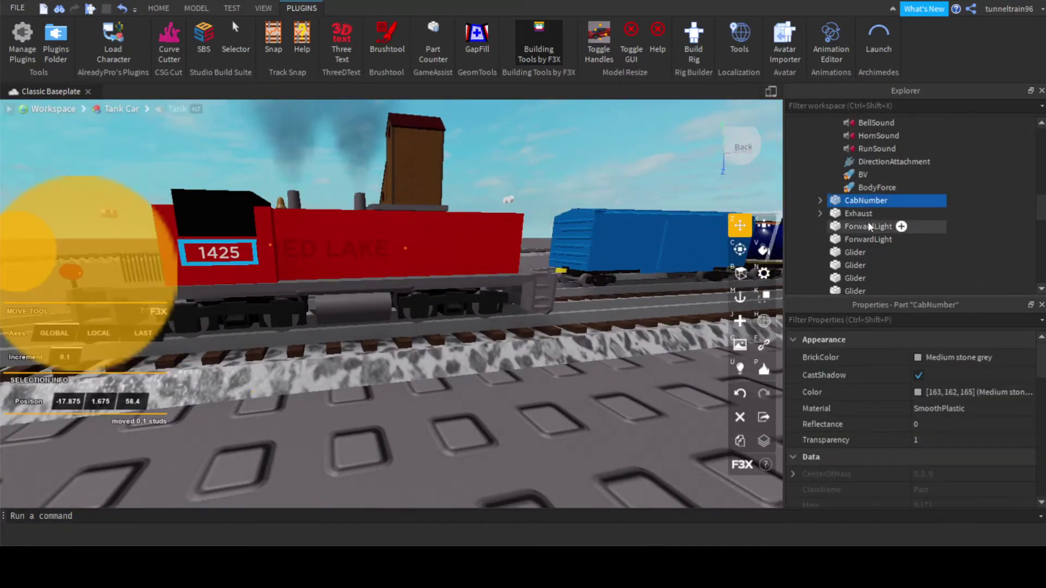
scroll(867, 221, up, 4)
click(820, 220)
scroll(861, 136, up, 3)
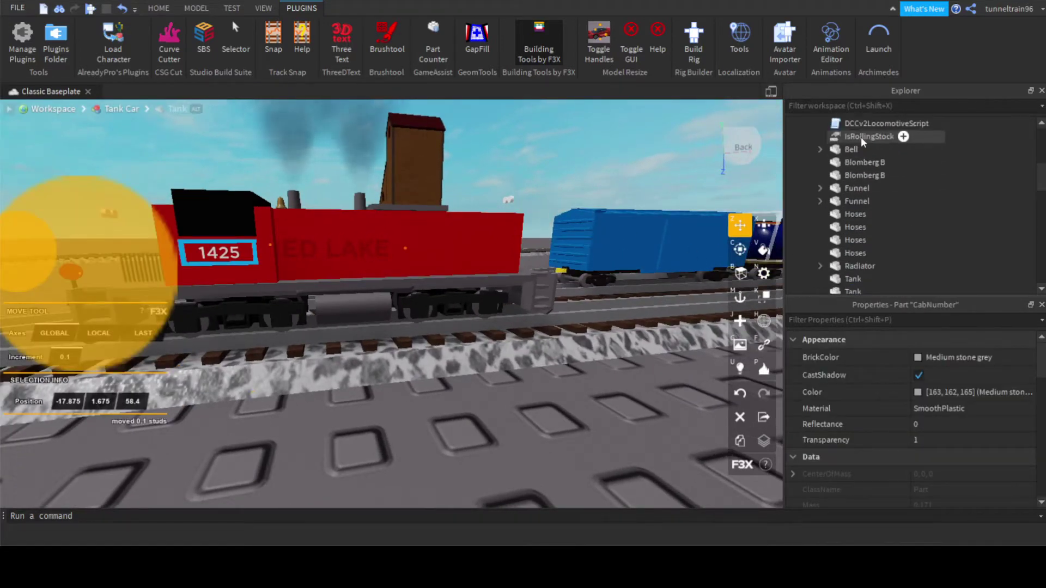
right_drag(572, 251, 560, 254)
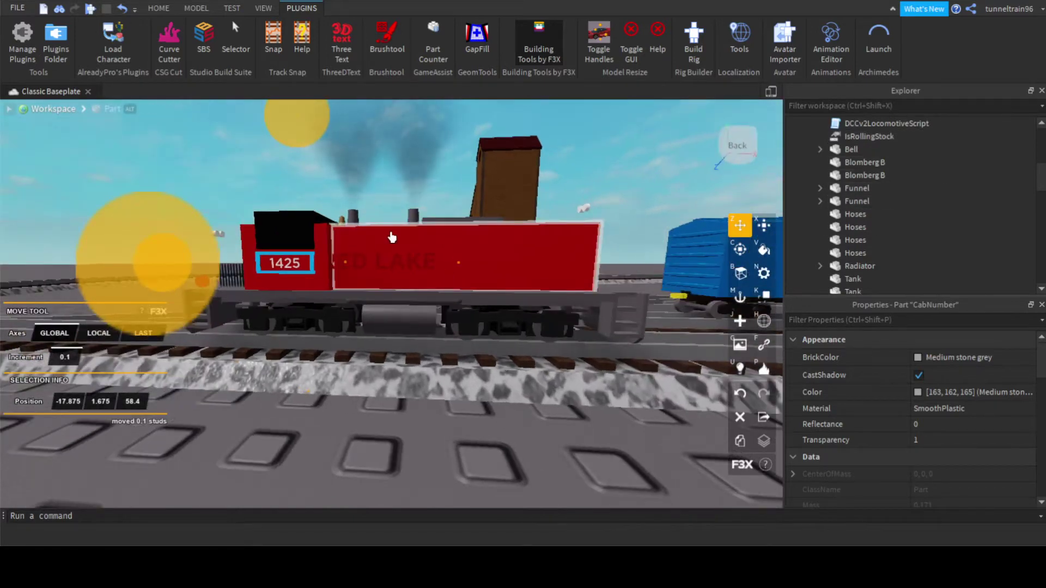
scroll(915, 231, down, 5)
scroll(866, 215, down, 3)
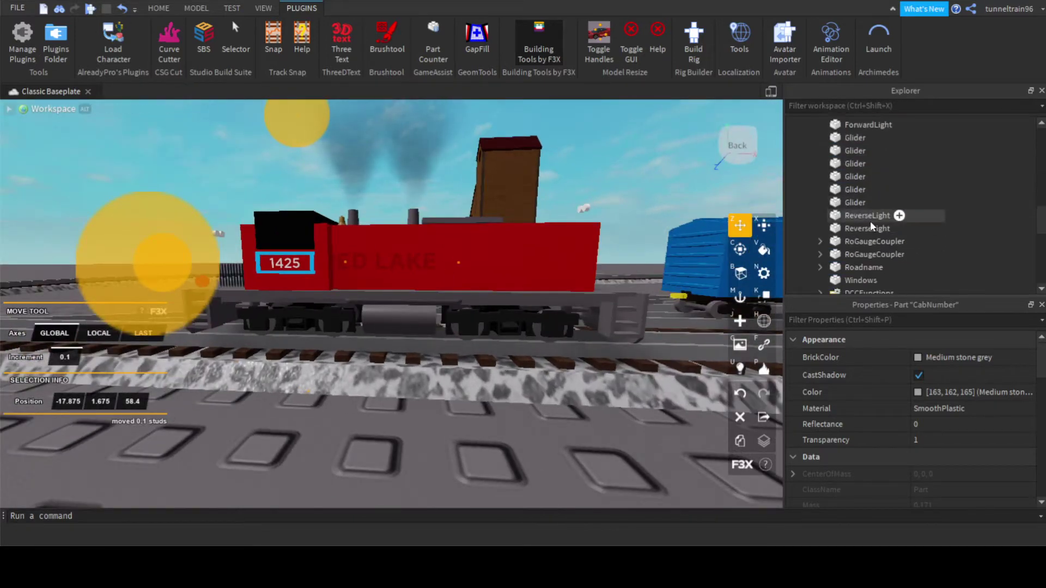
scroll(870, 220, down, 3)
Move the Roadname part 1 stud away from the cab along the long red body.
click(866, 231)
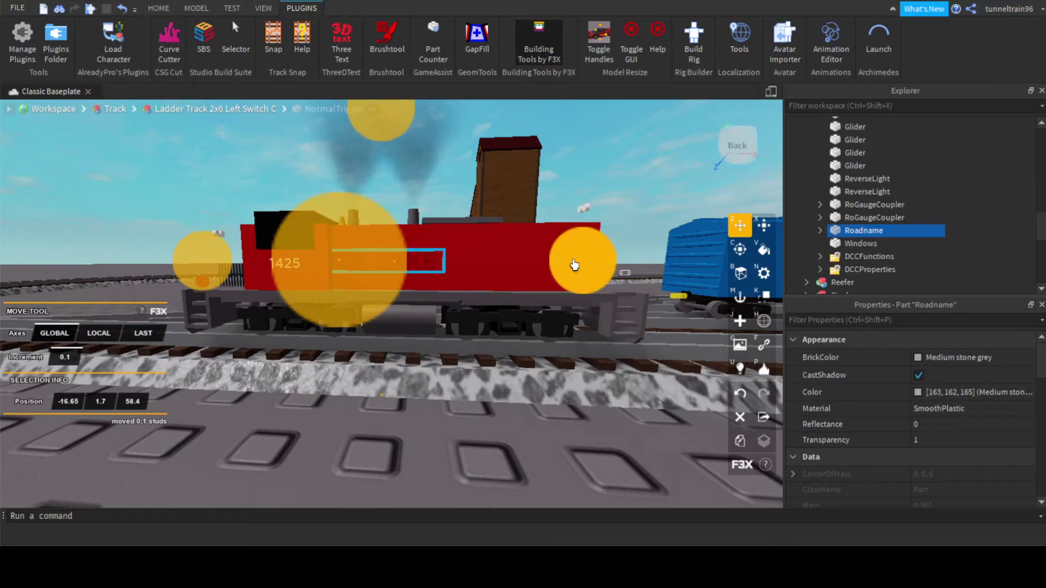
drag(574, 265, 646, 290)
scroll(602, 259, down, 4)
right_drag(624, 287, 412, 154)
Move the Exhaust grille 4.3 studs to the end of the body opposite the cab and raise it 0.2 studs.
scroll(602, 259, up, 4)
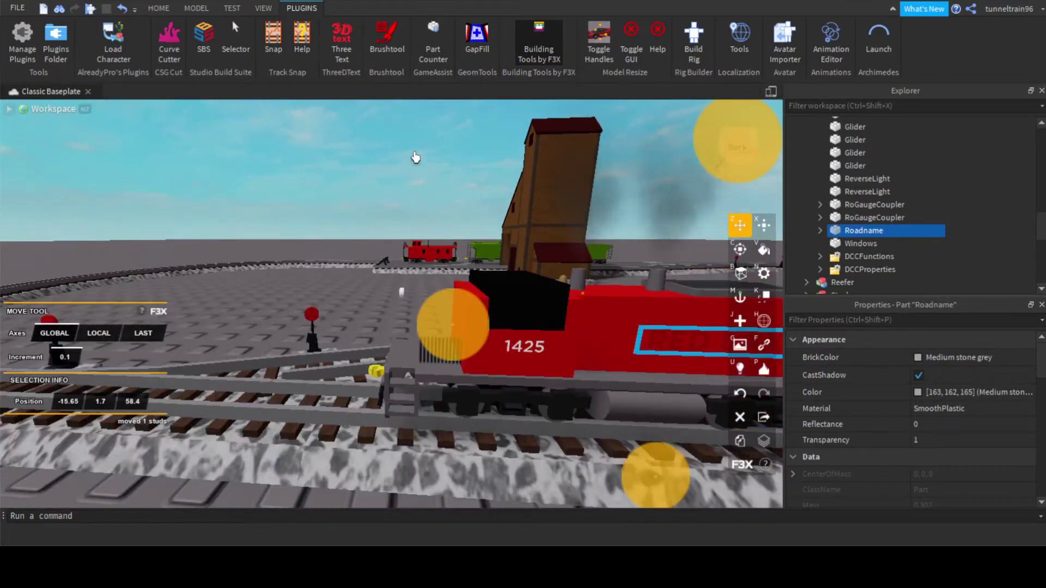
click(440, 315)
click(443, 358)
right_drag(442, 358, 467, 342)
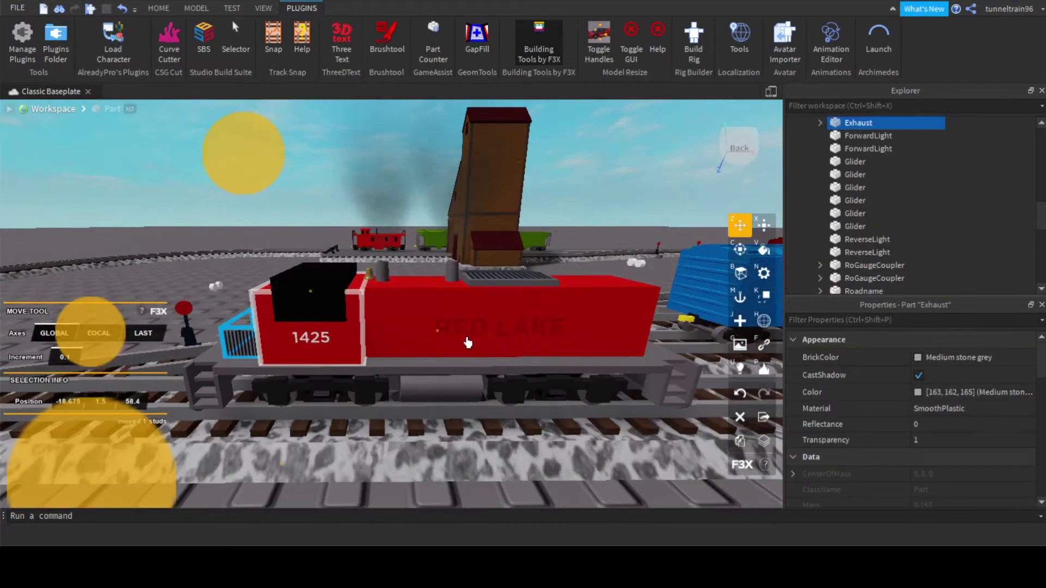
drag(439, 333, 530, 353)
key(d)
right_drag(534, 370, 545, 414)
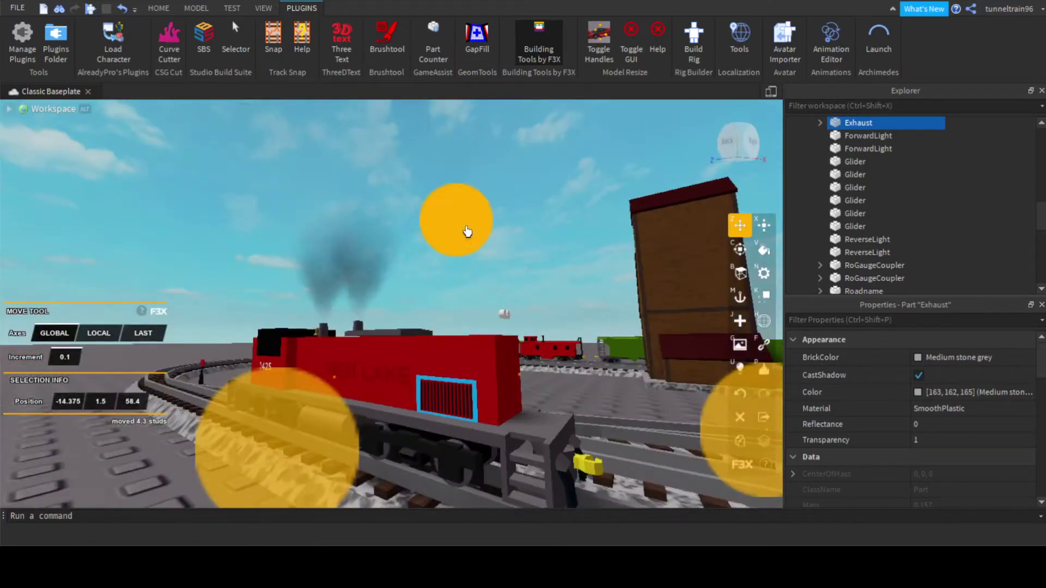
drag(467, 231, 469, 213)
right_drag(463, 217, 537, 280)
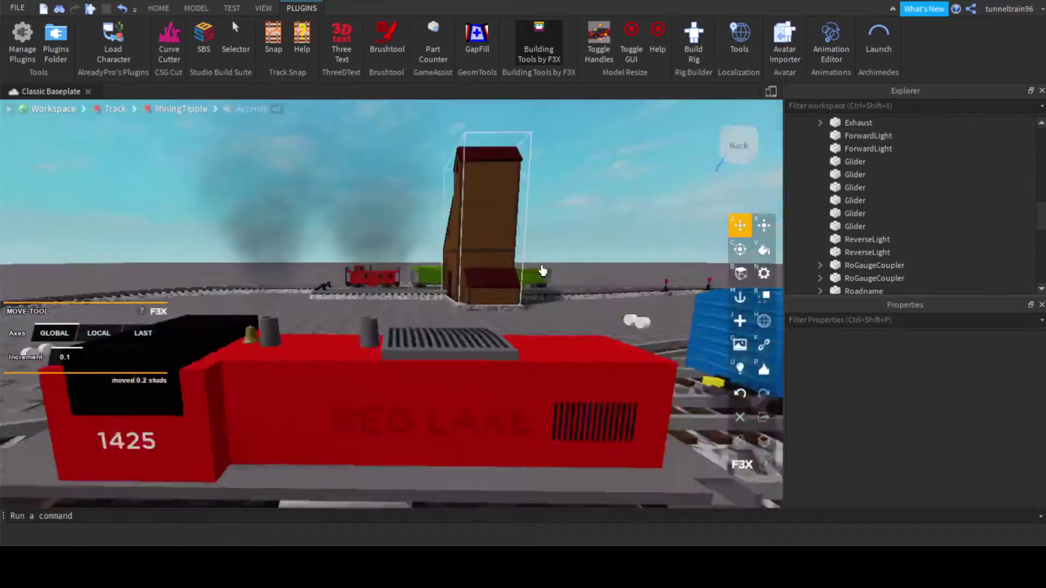
right_drag(542, 271, 512, 315)
key(a)
scroll(561, 373, down, 2)
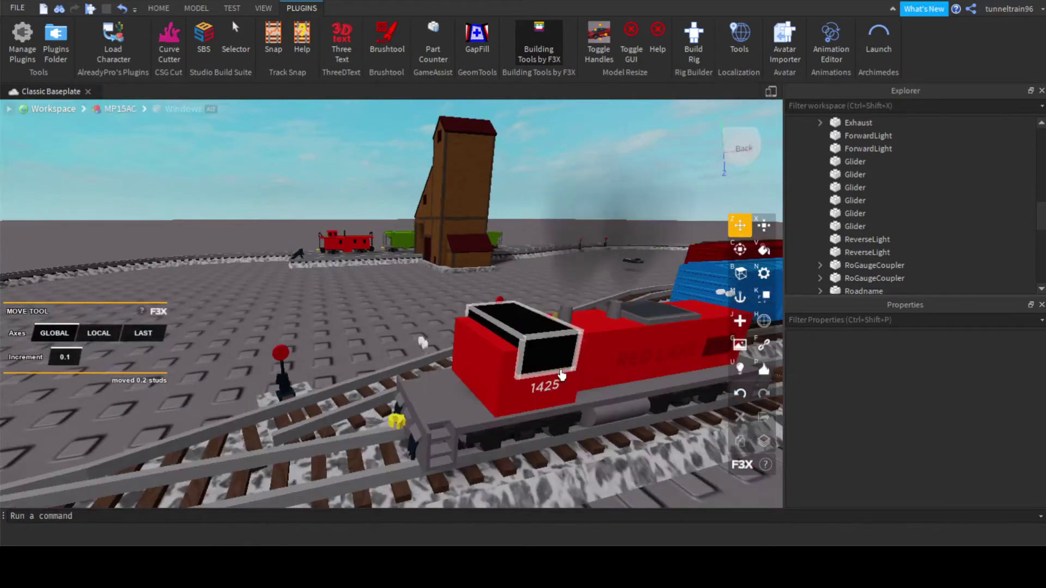
right_drag(560, 373, 520, 359)
click(505, 305)
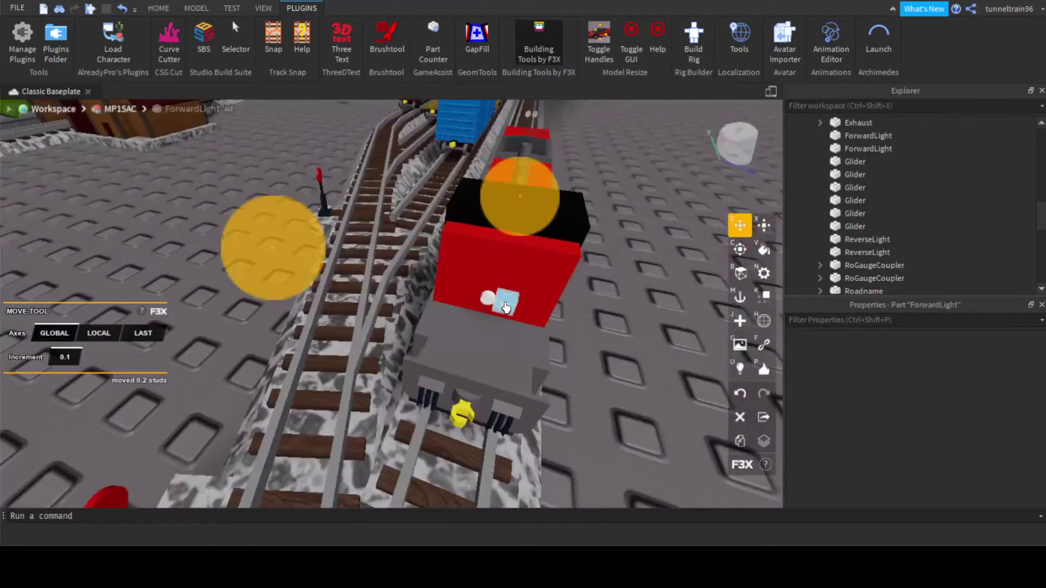
right_drag(631, 266, 555, 271)
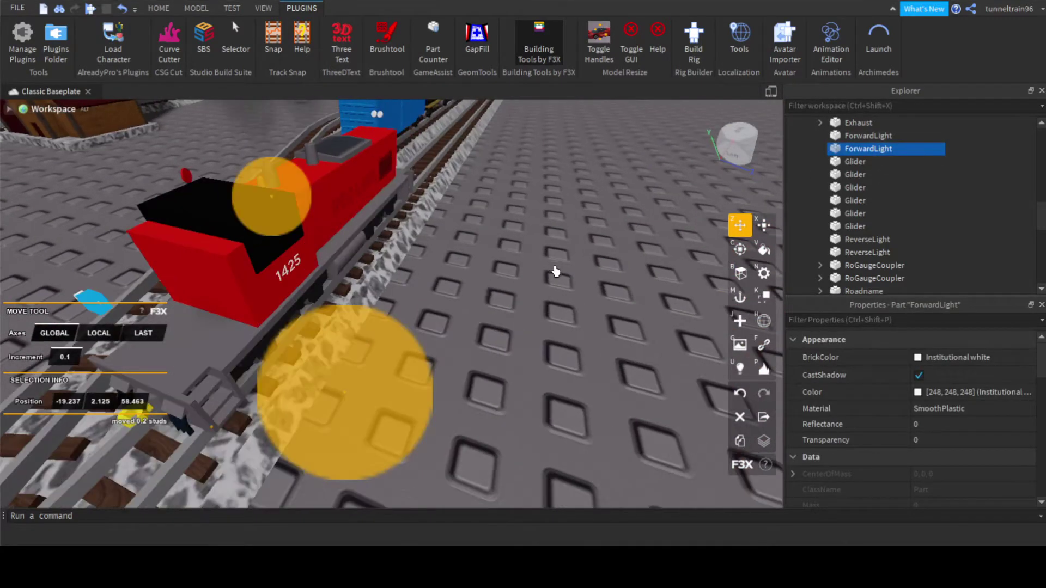
click(488, 298)
right_drag(488, 297, 518, 292)
Create a new wedge part on the baseplate beside the locomotive.
key(j)
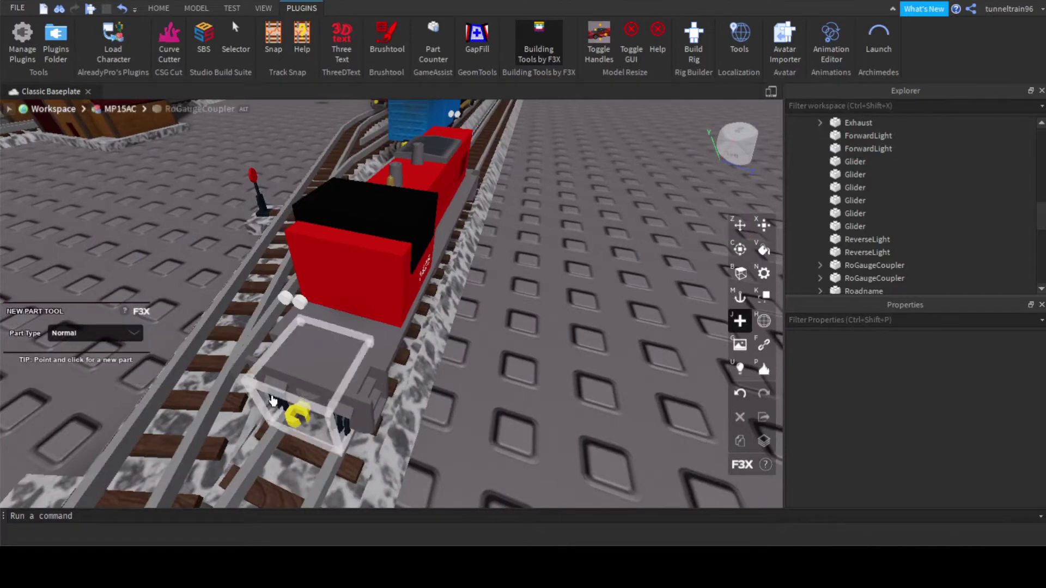
click(111, 333)
click(90, 391)
click(525, 348)
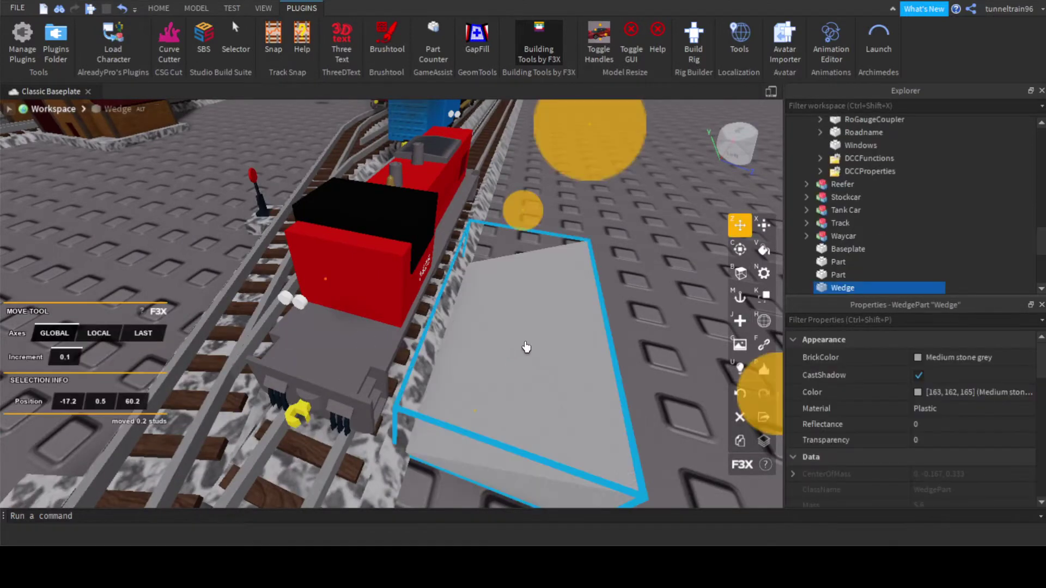
Give the new wedge the SmoothPlastic material and paint it Dark stone grey.
right_drag(491, 341, 464, 333)
key(n)
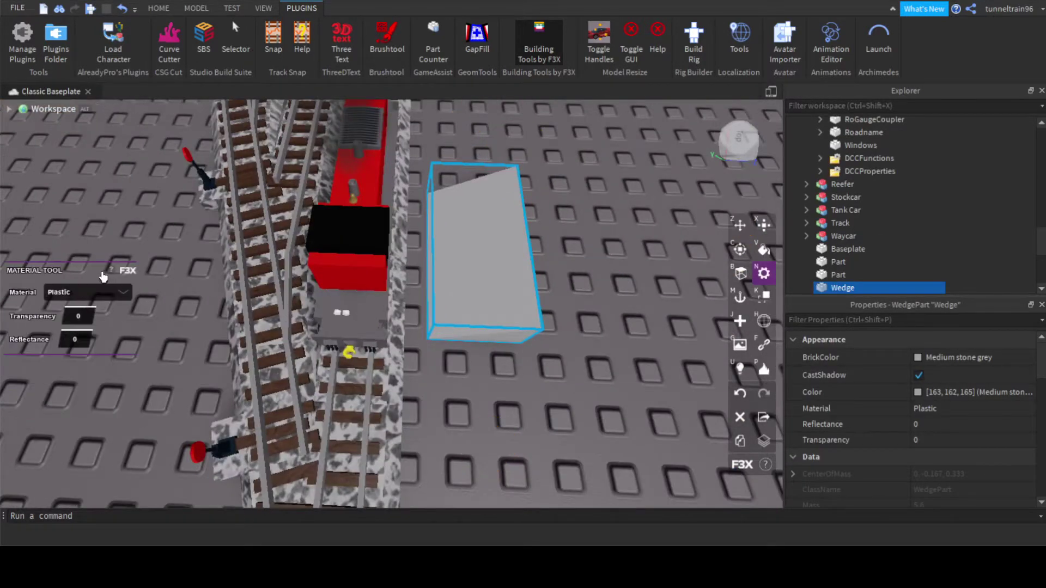
click(91, 299)
click(256, 335)
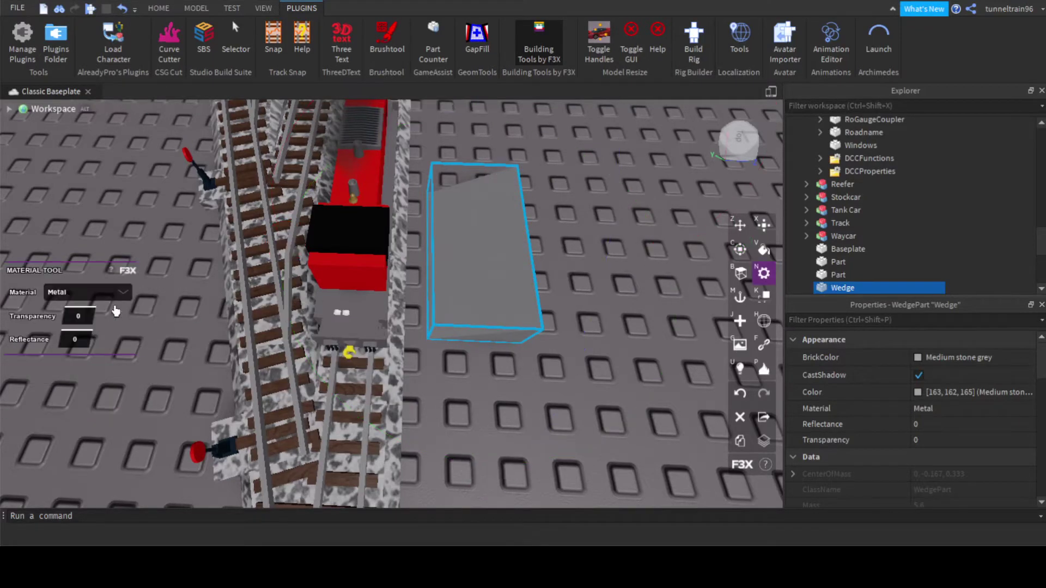
click(65, 291)
click(350, 343)
key(v)
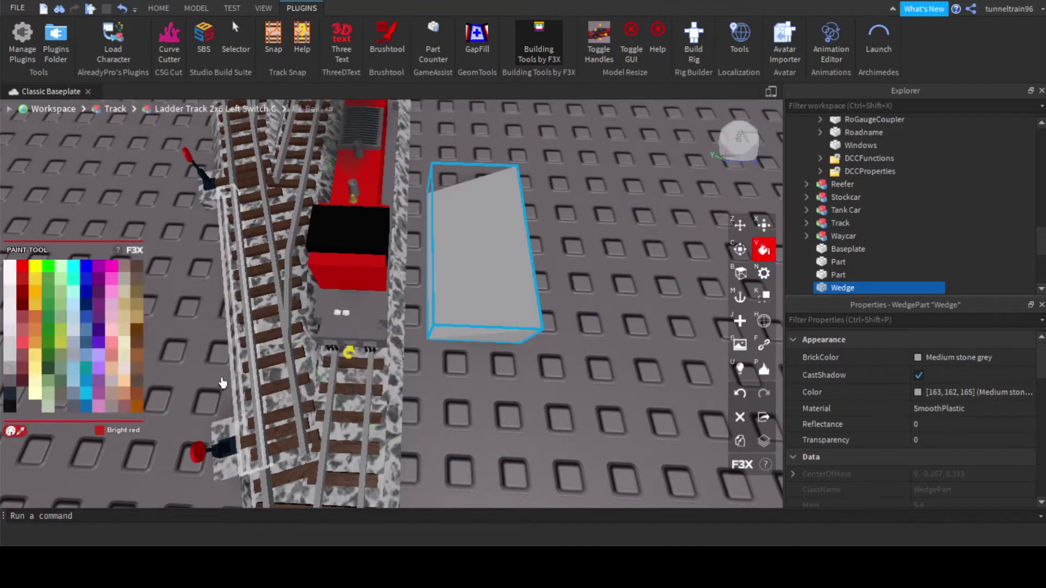
click(8, 382)
Try to rotate the wedge 75 degrees about its vertical axis, and undo the rotation.
right_drag(422, 402, 422, 401)
key(z)
key(c)
right_drag(473, 368, 473, 368)
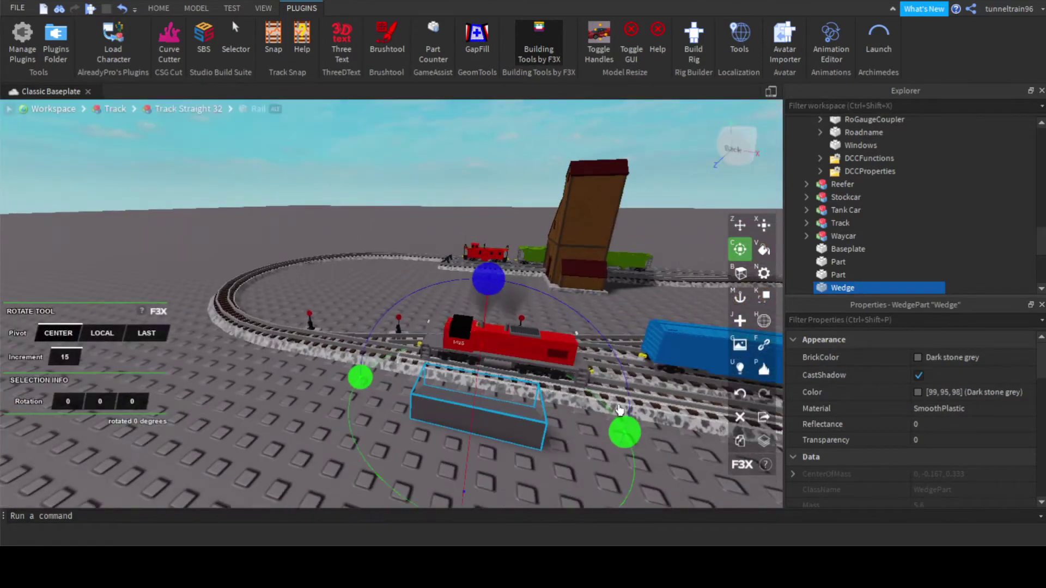
drag(632, 440, 684, 405)
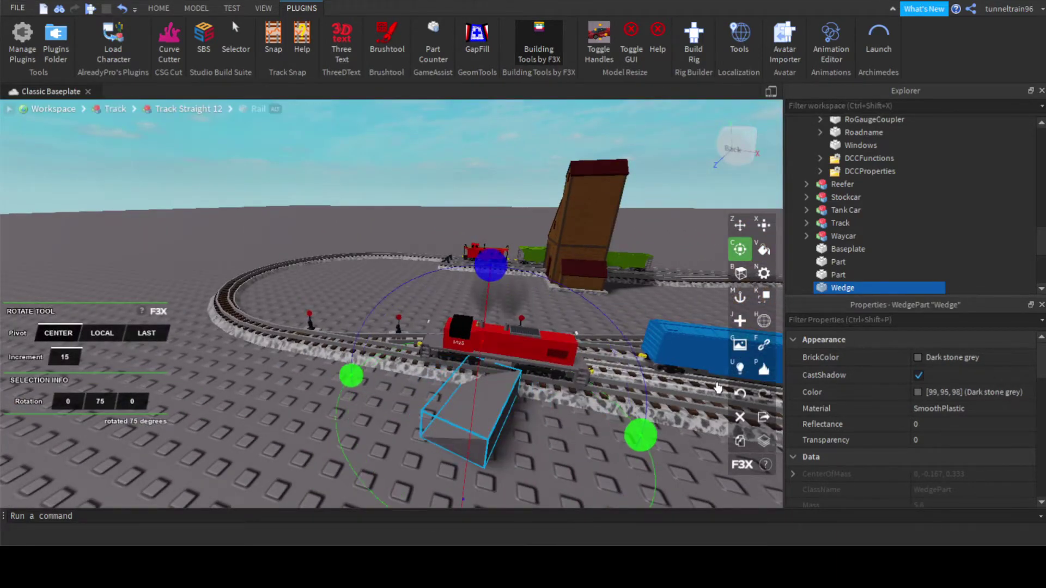
click(741, 399)
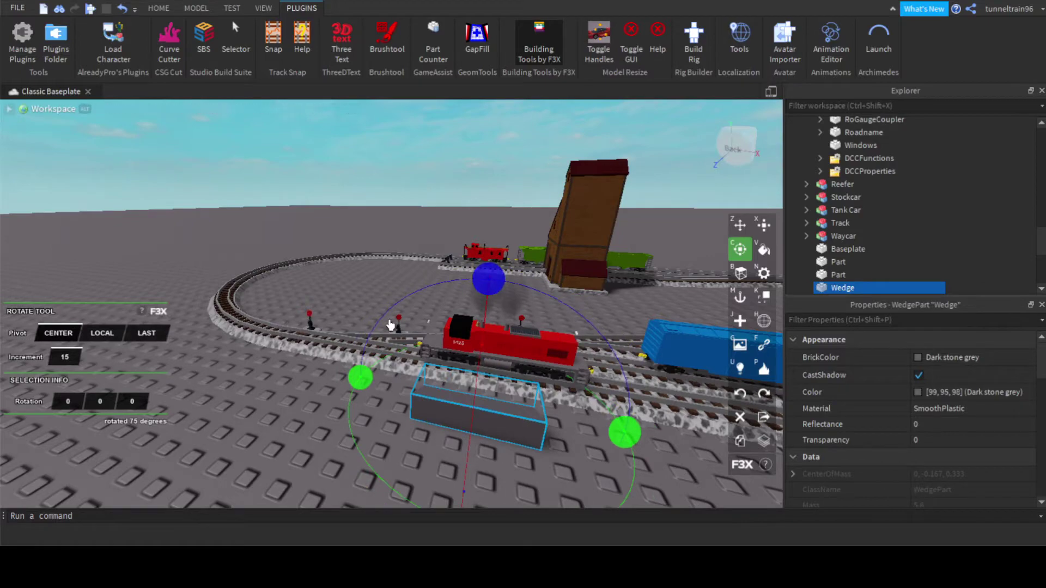
Rotate the wedge 90 degrees about the Z axis and place it over the deck at the locomotive's cab end.
right_drag(592, 422, 510, 432)
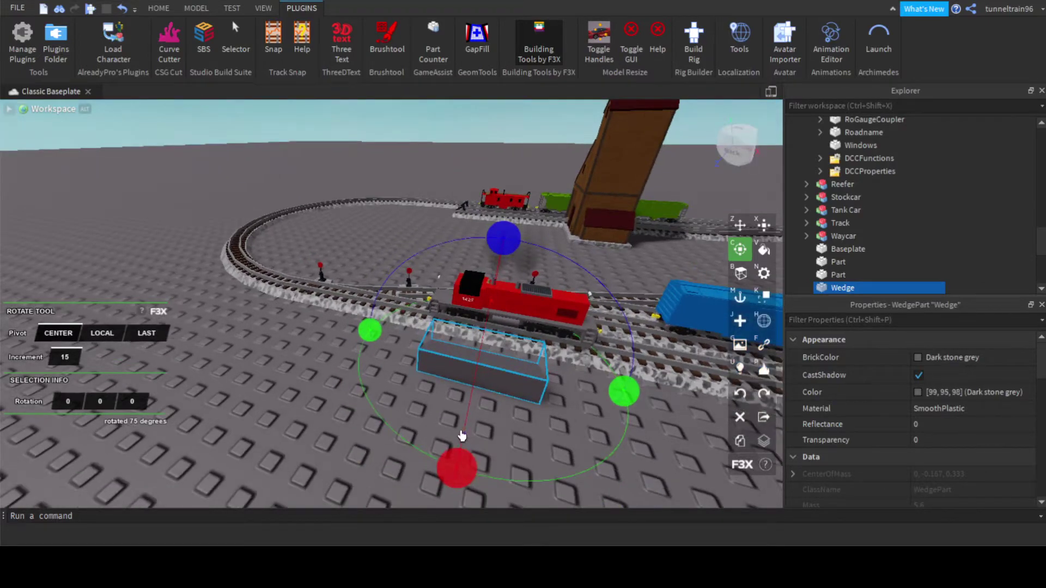
drag(462, 435, 614, 395)
key(z)
key(a)
right_drag(384, 365, 384, 360)
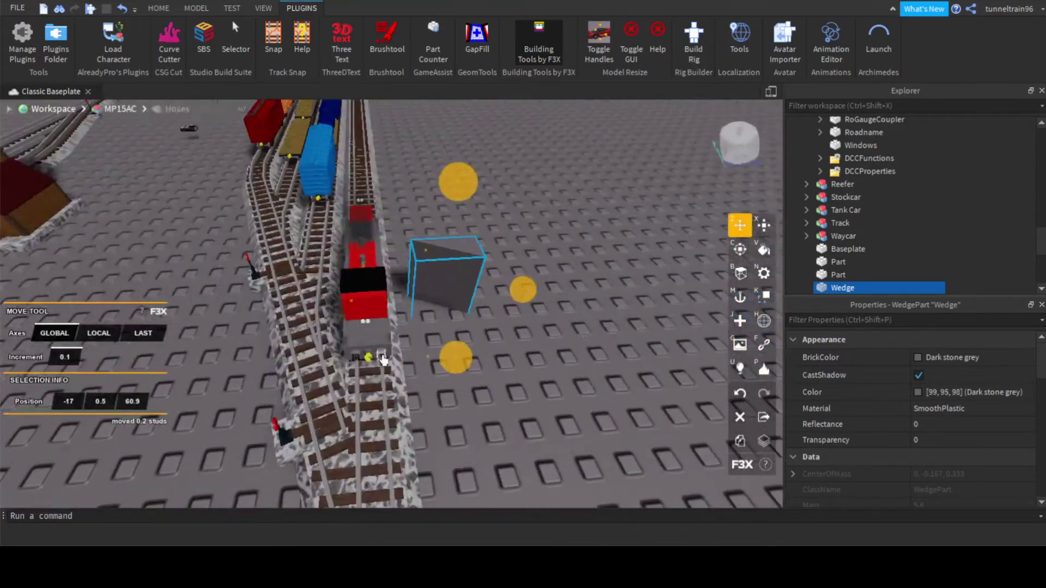
drag(450, 295, 368, 355)
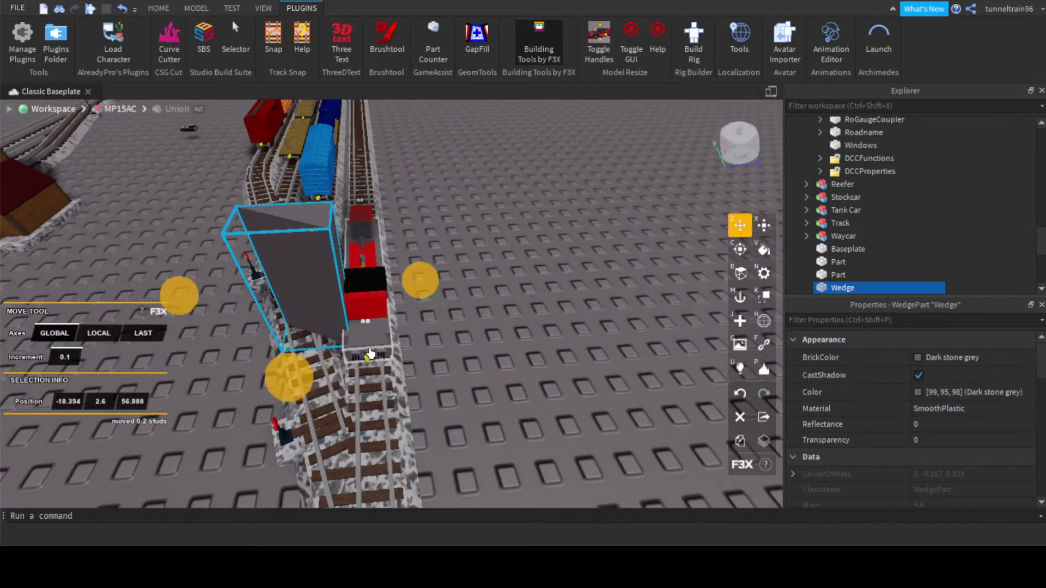
right_drag(368, 355, 391, 345)
drag(509, 292, 546, 281)
Shrink the wedge to about 1.4 × 1 × 0.7 studs so it fits in front of the cab.
right_drag(546, 281, 310, 299)
key(x)
drag(319, 282, 346, 289)
right_drag(345, 289, 410, 227)
drag(411, 226, 412, 335)
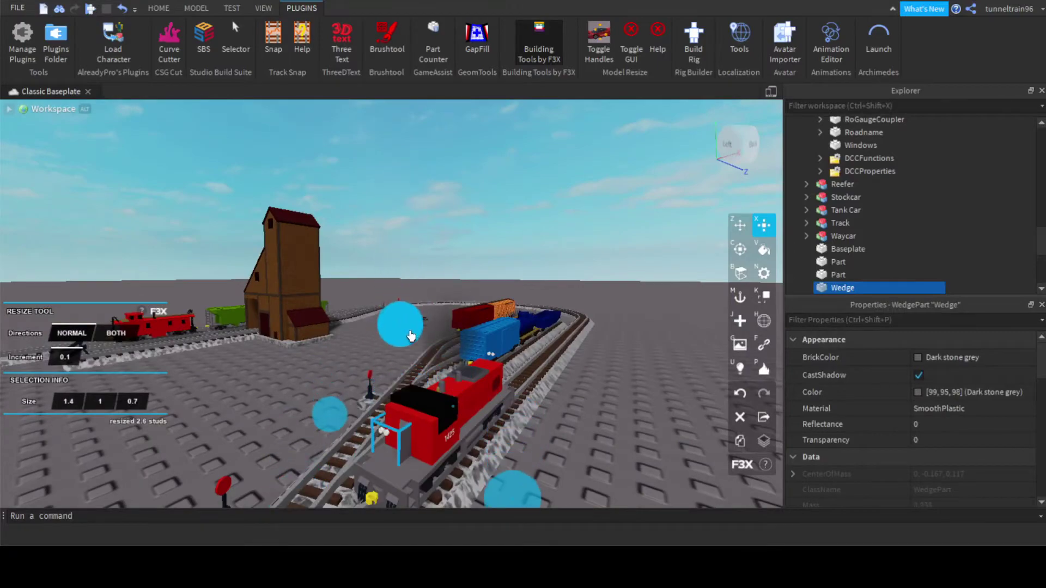
Move the wedge 0.6 studs away from the cab toward the coupler.
right_drag(420, 351, 426, 364)
scroll(426, 364, up, 3)
key(z)
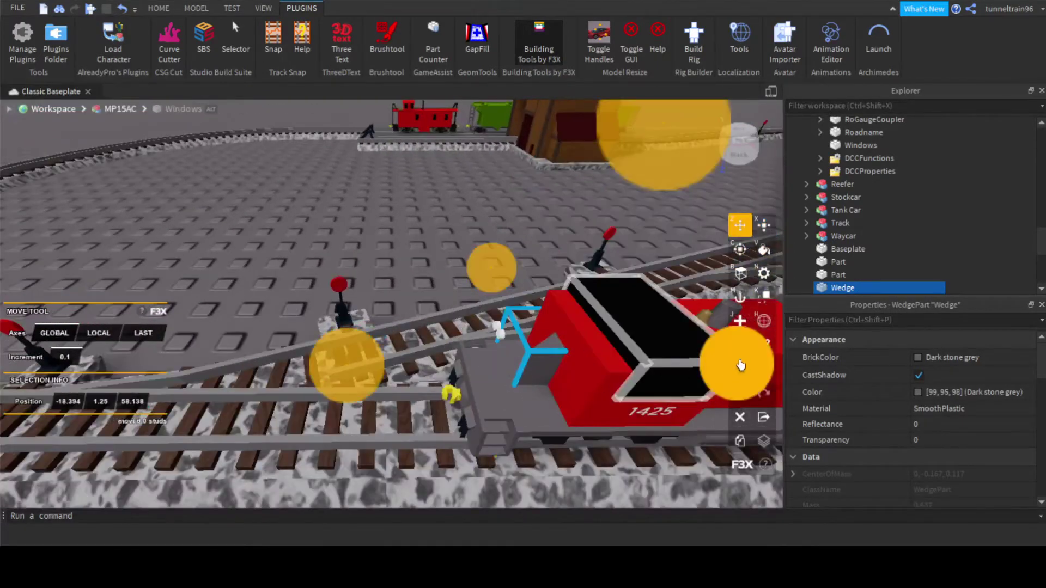
drag(732, 366, 701, 368)
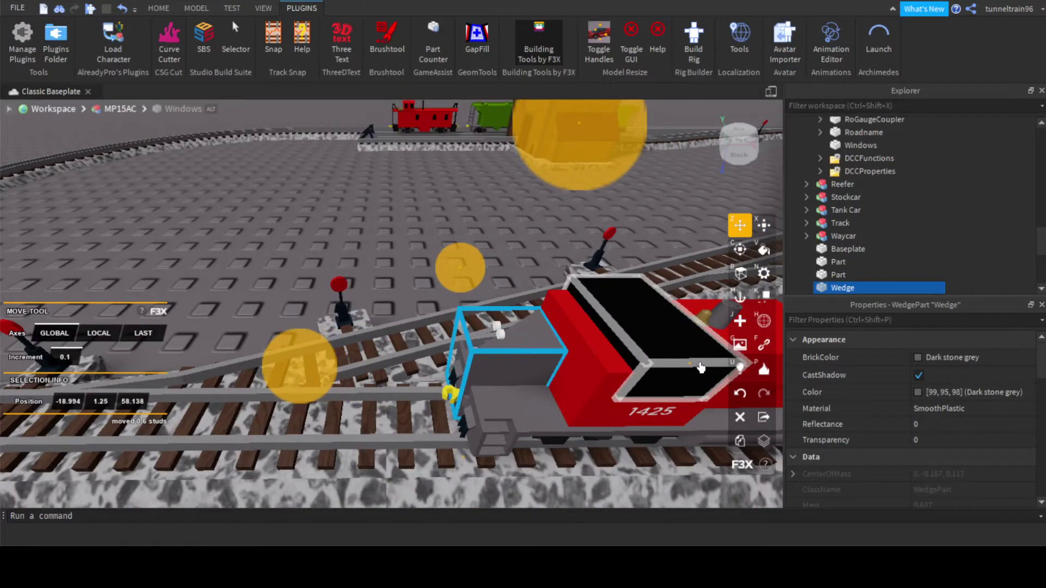
Shorten the wedge to 0.8 studs along the locomotive and raise its underside to make it 0.7 studs high.
key(x)
drag(319, 370, 342, 369)
right_drag(355, 370, 350, 413)
scroll(362, 373, down, 3)
scroll(350, 412, up, 3)
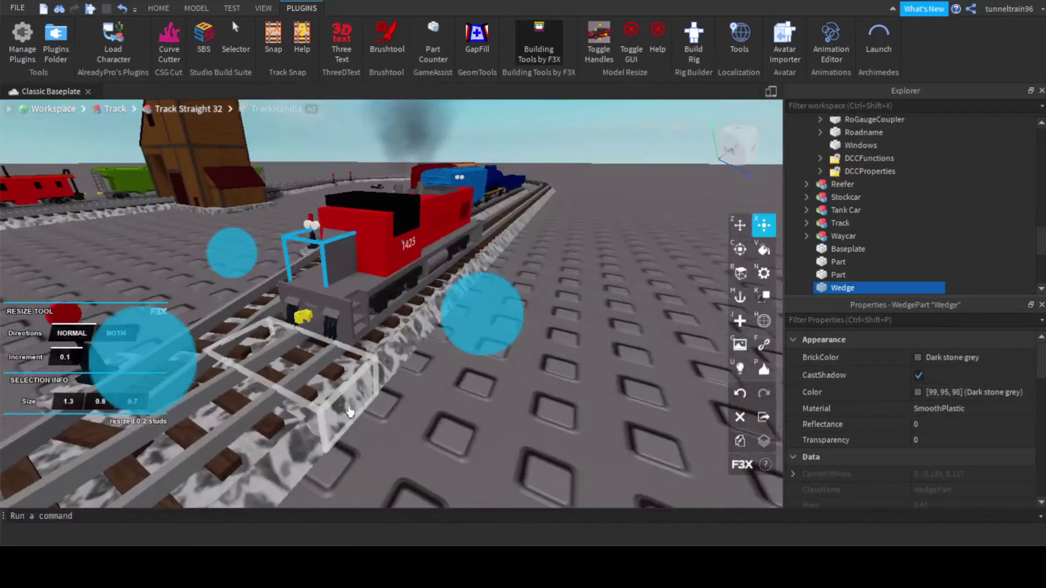
drag(336, 409, 336, 383)
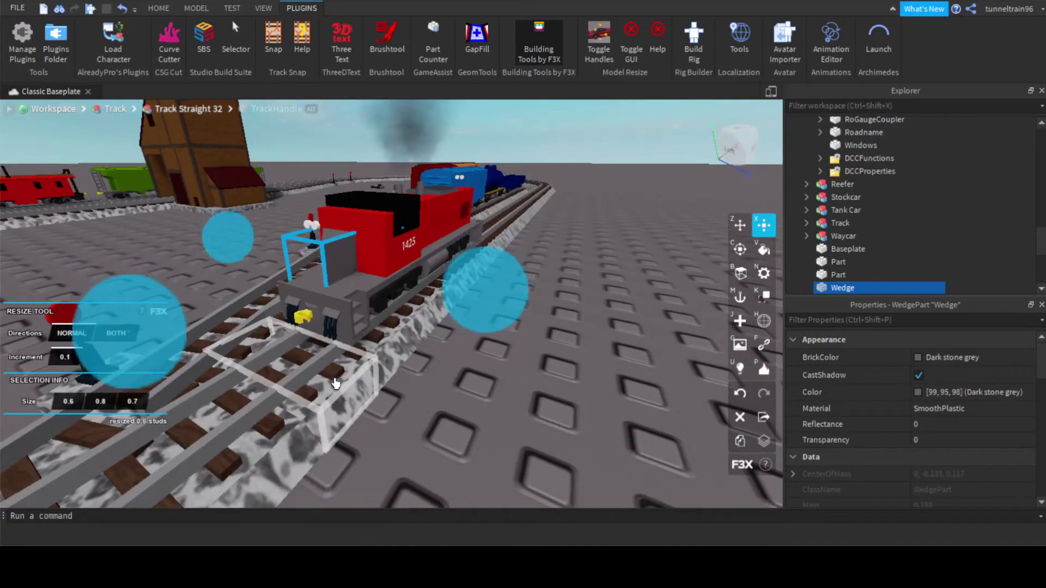
Set the resize increment to 0.05 studs and try to widen the wedge to 0.8 studs.
key(a)
right_drag(348, 372, 353, 367)
key(w)
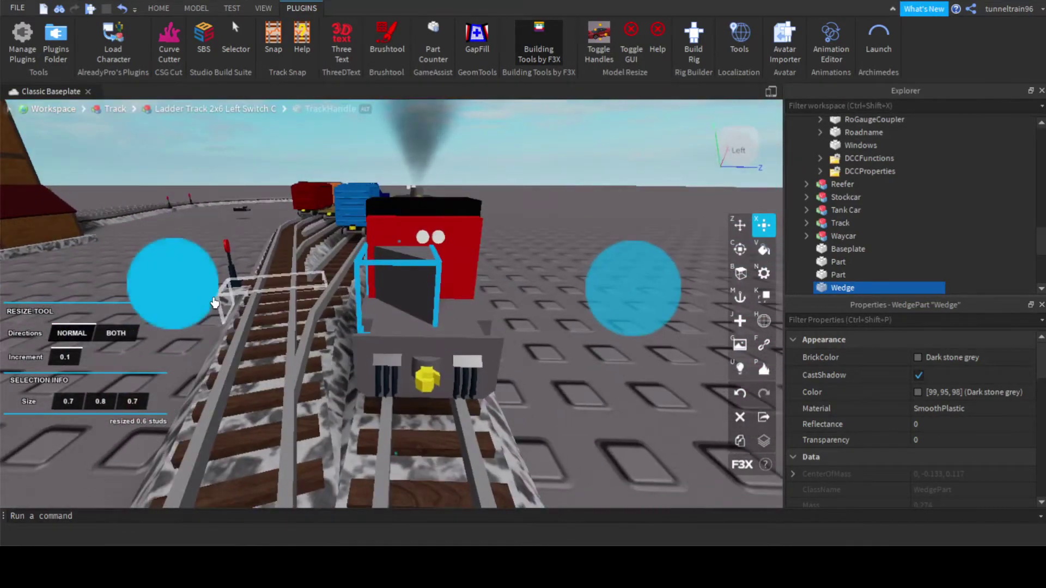
drag(205, 301, 198, 301)
key(s)
right_drag(256, 301, 259, 304)
key(w)
key(a)
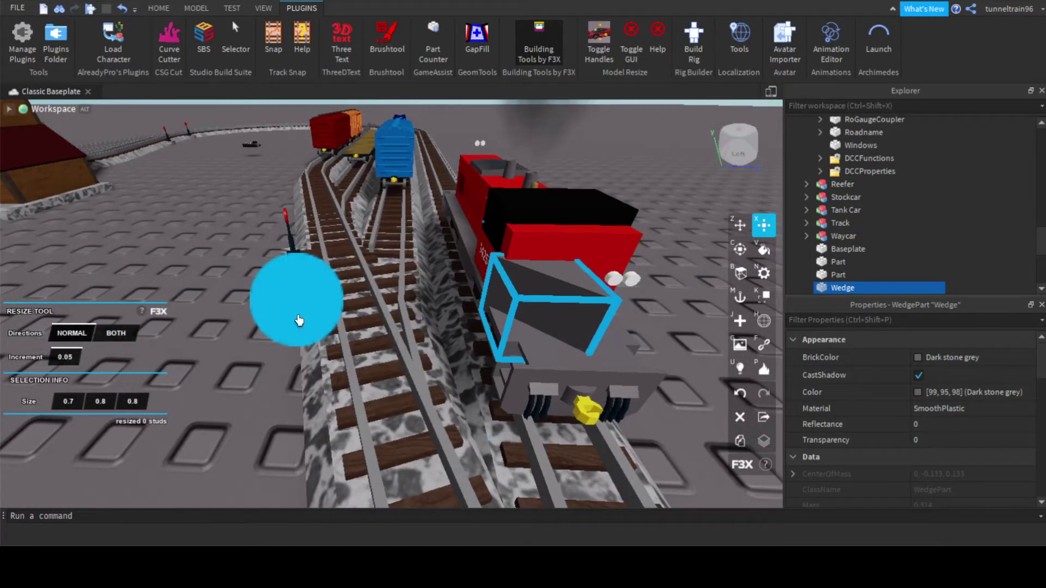
Shorten the wedge along the locomotive to 0.3 studs, trimming both its outer end and its cab-side end.
right_drag(326, 320, 338, 322)
key(a)
key(z)
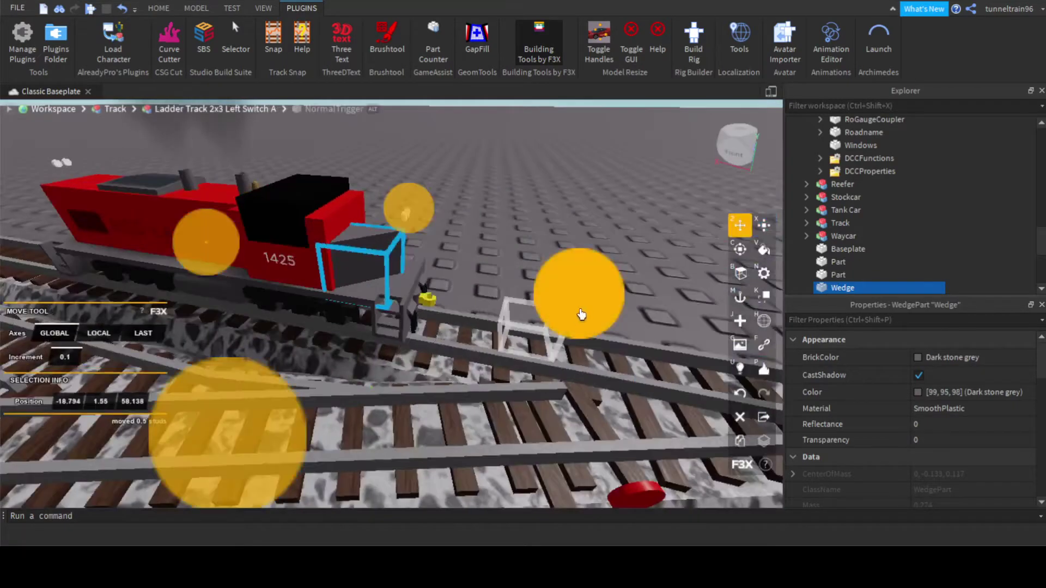
drag(582, 315, 593, 315)
key(d)
right_drag(399, 216, 393, 217)
key(d)
key(w)
key(s)
key(x)
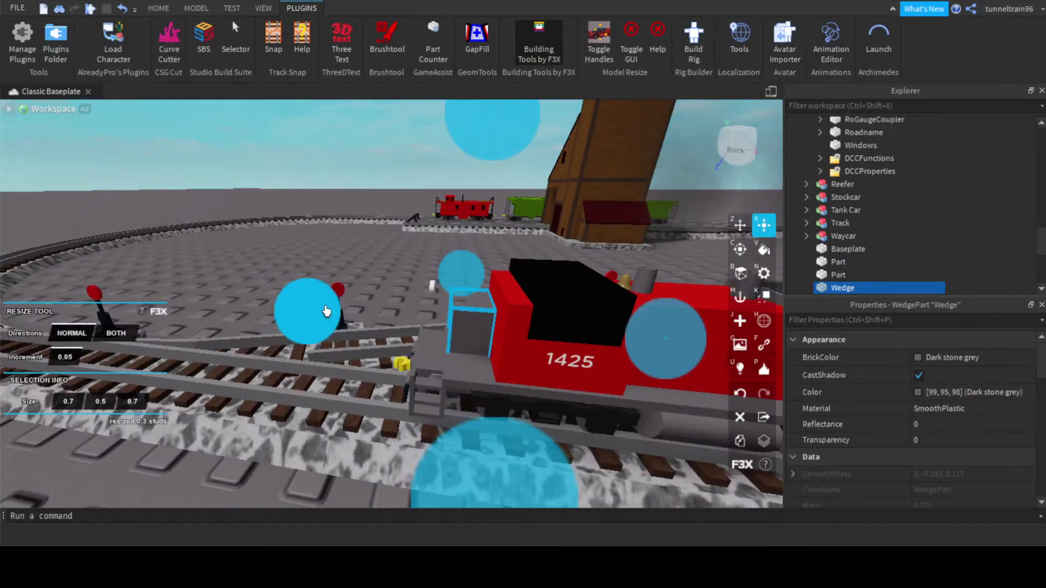
drag(322, 311, 328, 312)
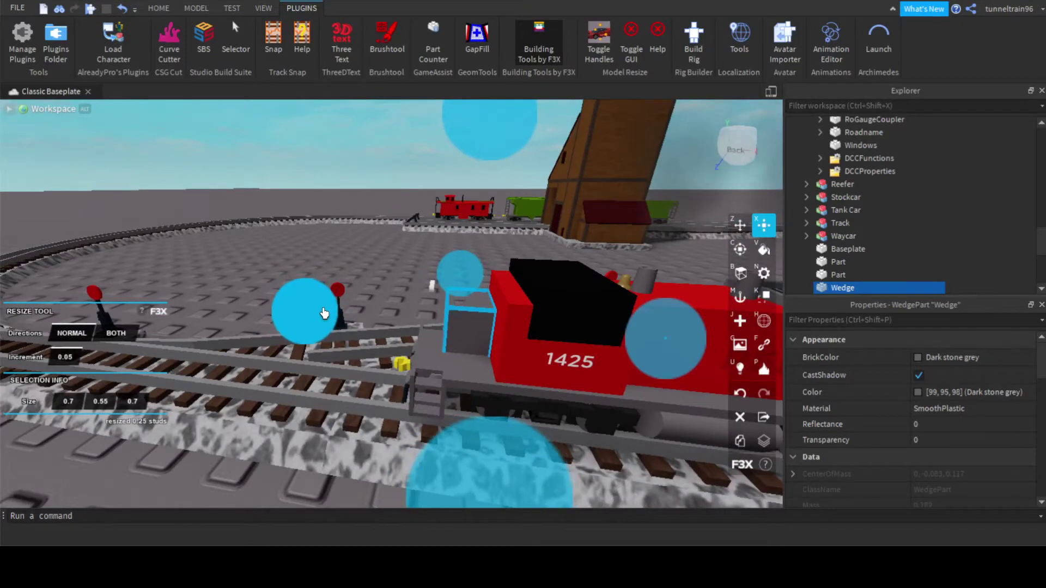
right_drag(517, 331, 516, 332)
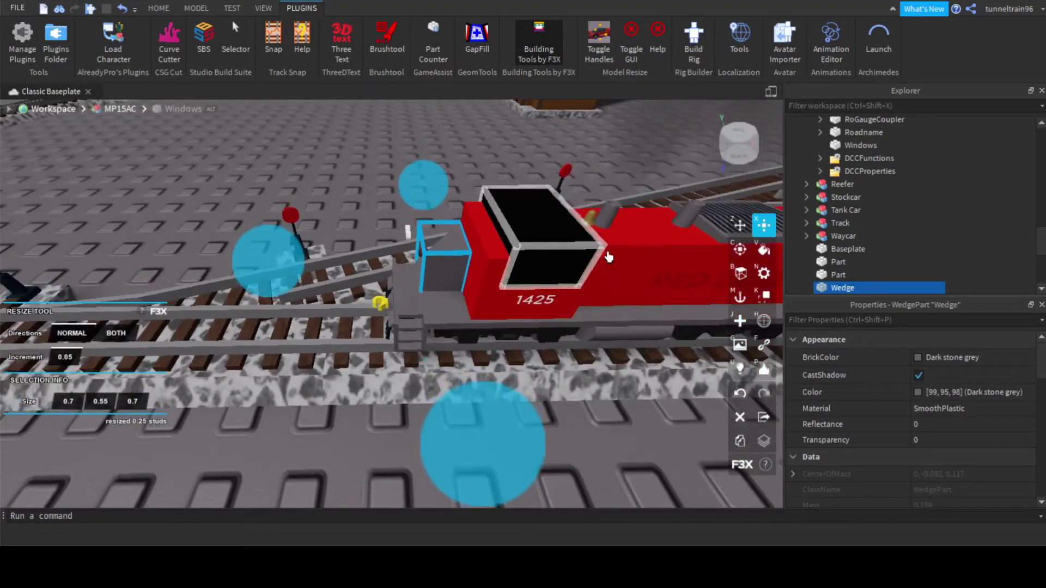
drag(608, 257, 593, 255)
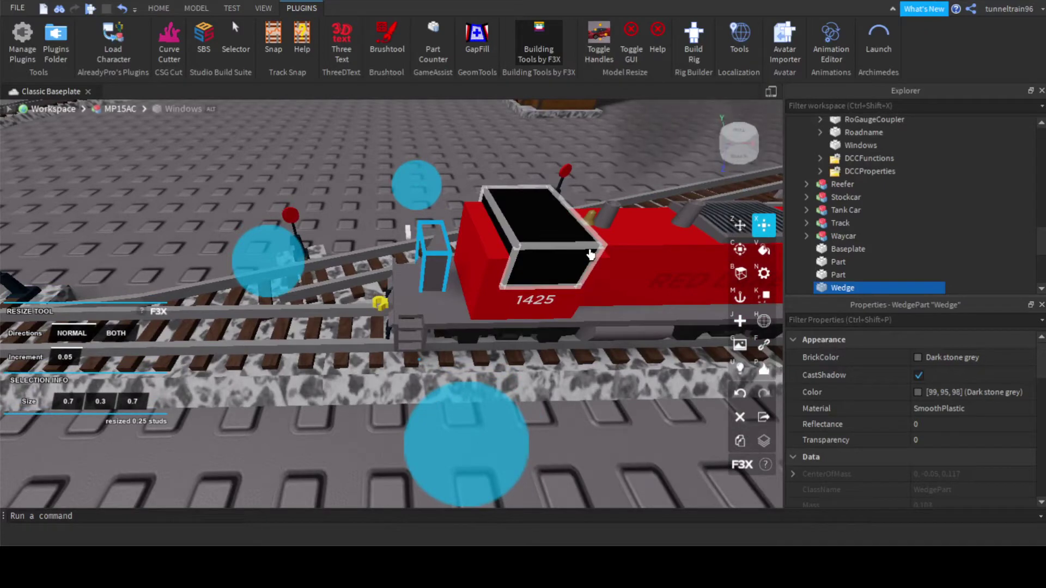
Move the red cab and long body parts together 0.2 studs toward the wedge.
click(497, 287)
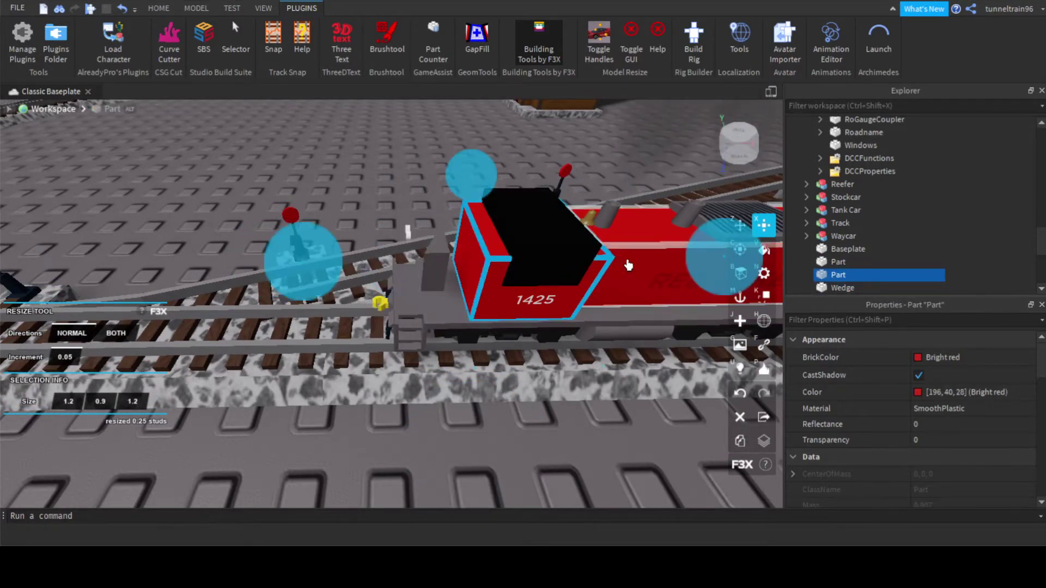
key(z)
drag(351, 267, 297, 266)
key(a)
right_drag(297, 267, 425, 246)
scroll(425, 245, up, 5)
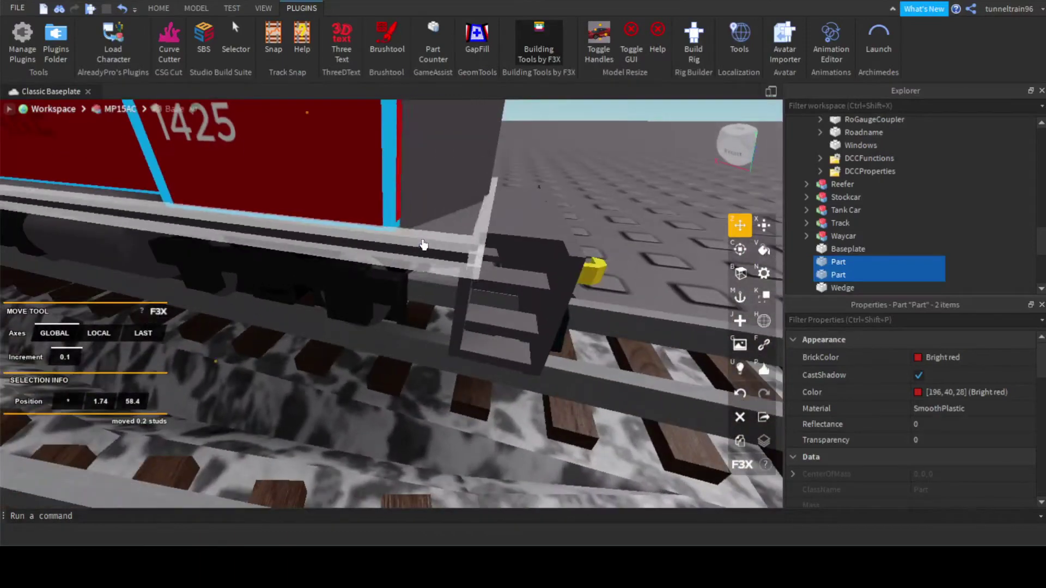
Extend the wedge by 0.05 studs toward the cab, making it 0.35 studs long.
click(445, 205)
scroll(400, 222, up, 1)
scroll(401, 221, down, 5)
key(x)
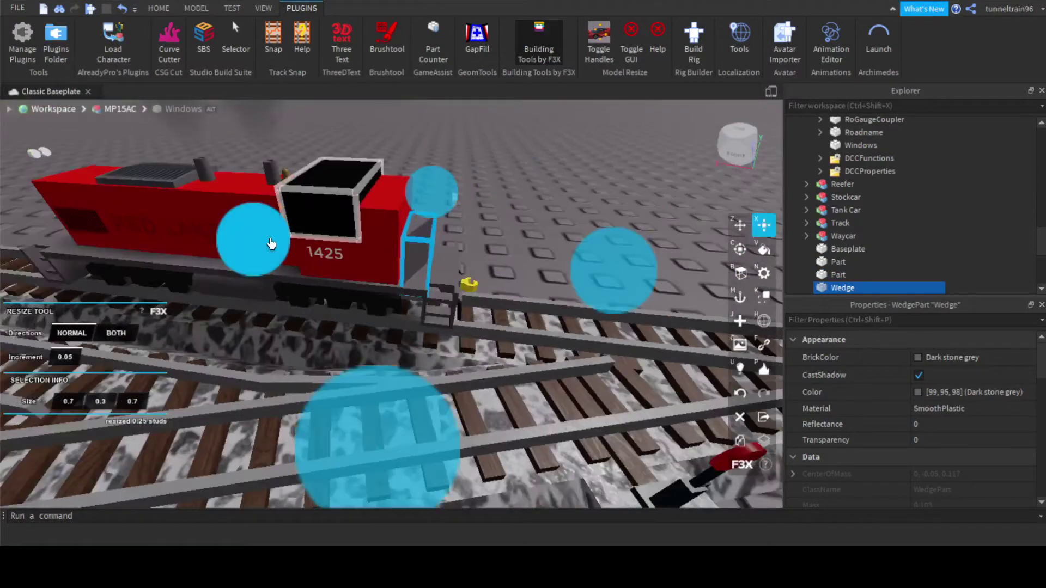
click(497, 227)
Duplicate the wedge and move the copy 0.7 studs sideways across the locomotive, next to the original.
key(d)
right_drag(497, 227, 445, 245)
scroll(479, 224, down, 3)
scroll(471, 223, up, 3)
scroll(445, 245, down, 4)
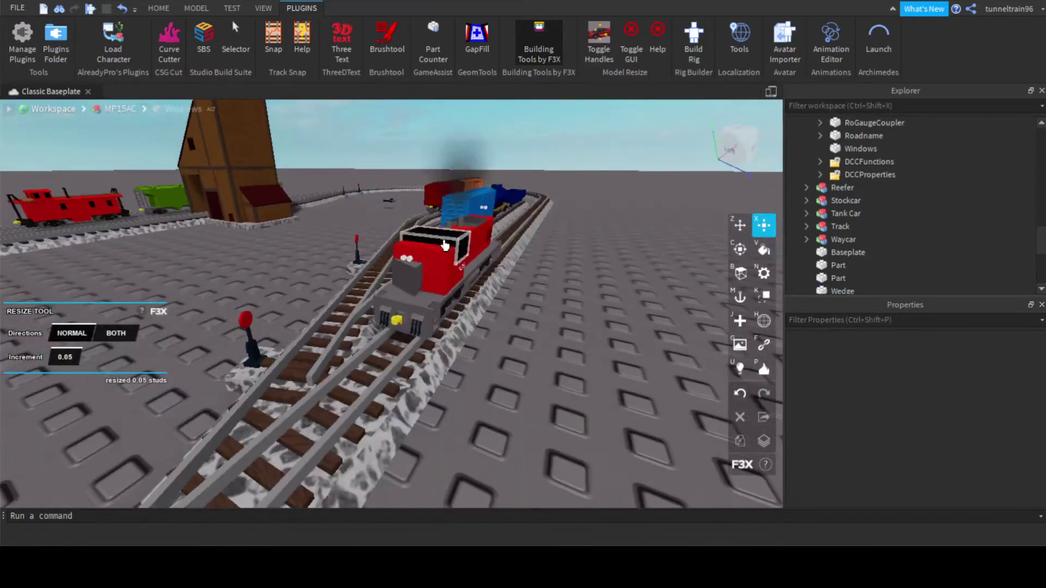
click(412, 278)
right_drag(412, 277, 414, 256)
key(c)
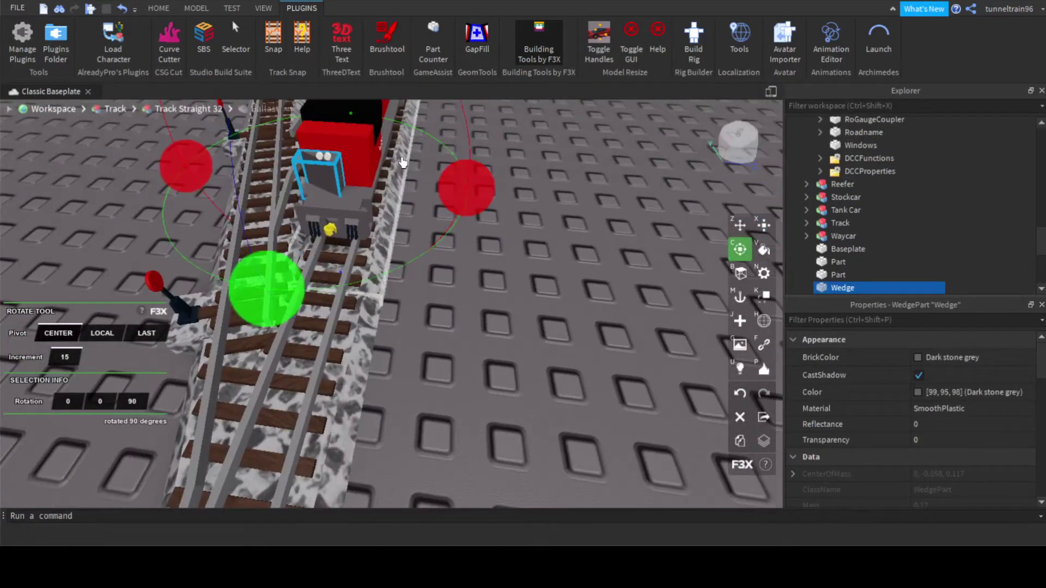
key(a)
right_drag(553, 262, 439, 146)
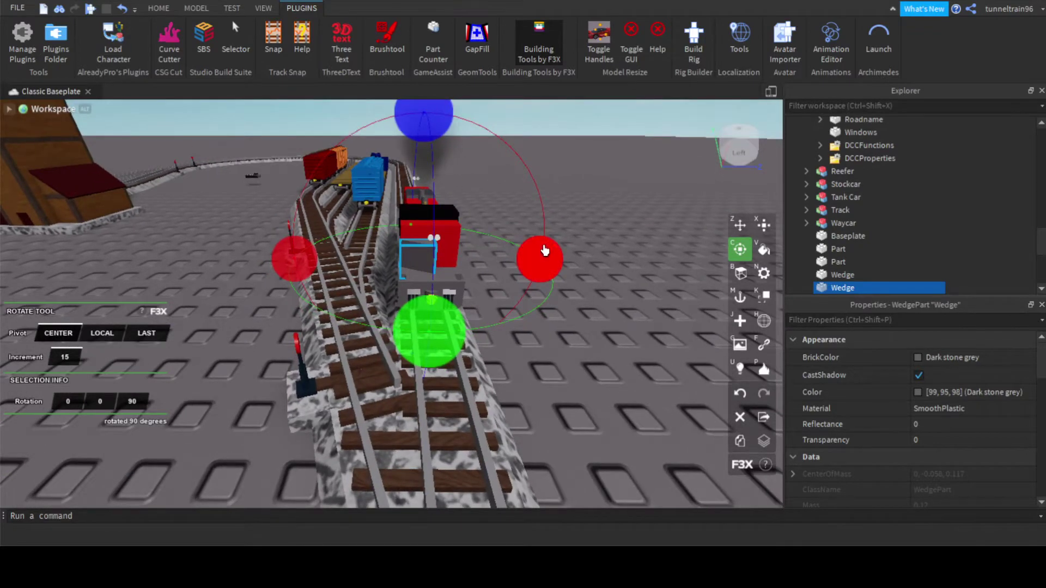
key(z)
key(w)
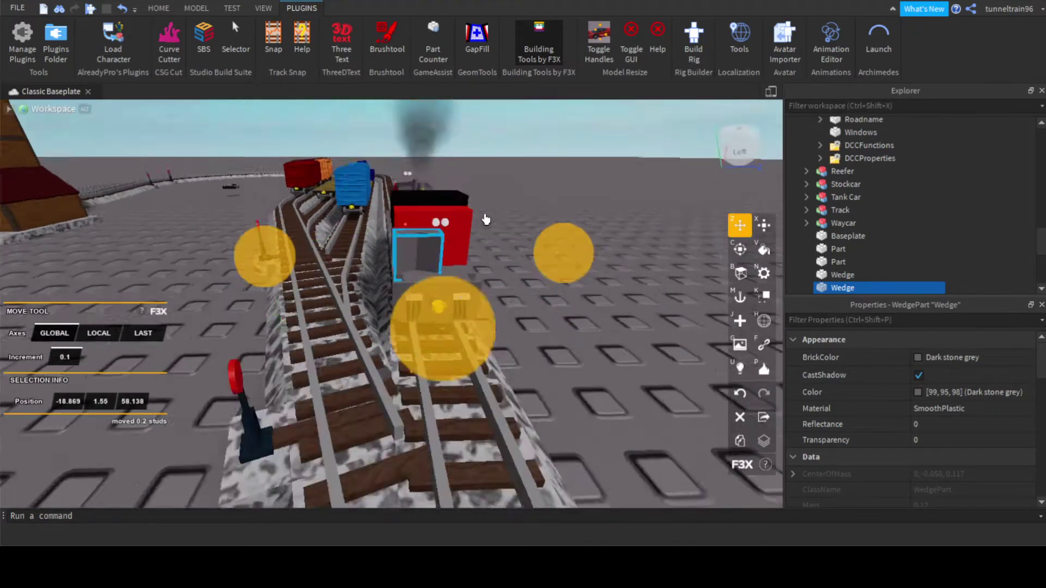
right_drag(484, 217, 506, 229)
drag(665, 224, 685, 225)
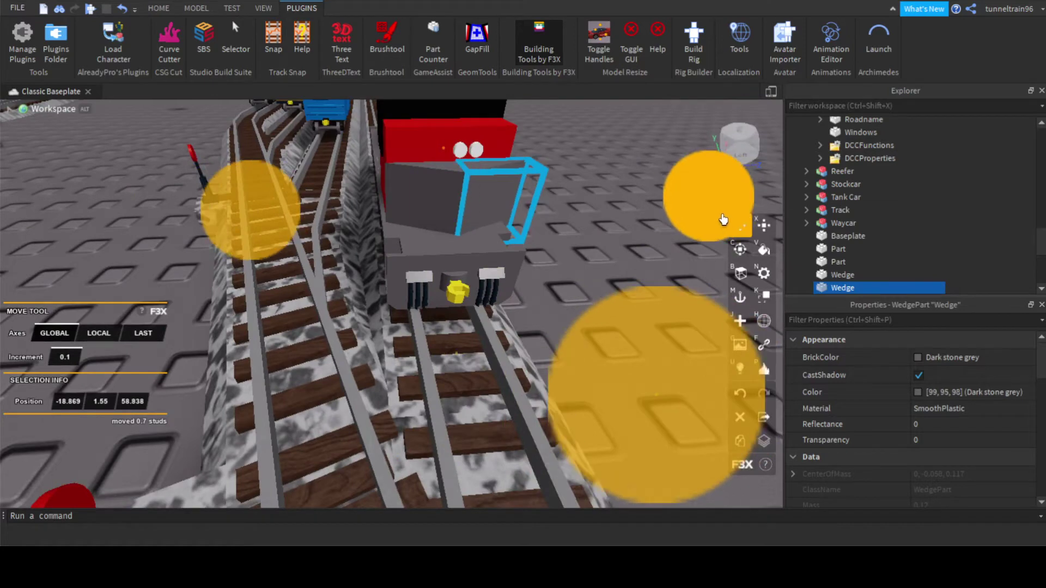
Narrow the copied wedge and the original wedge by 0.15 studs each from their outer sides, to 0.55 studs wide.
scroll(619, 240, down, 5)
key(x)
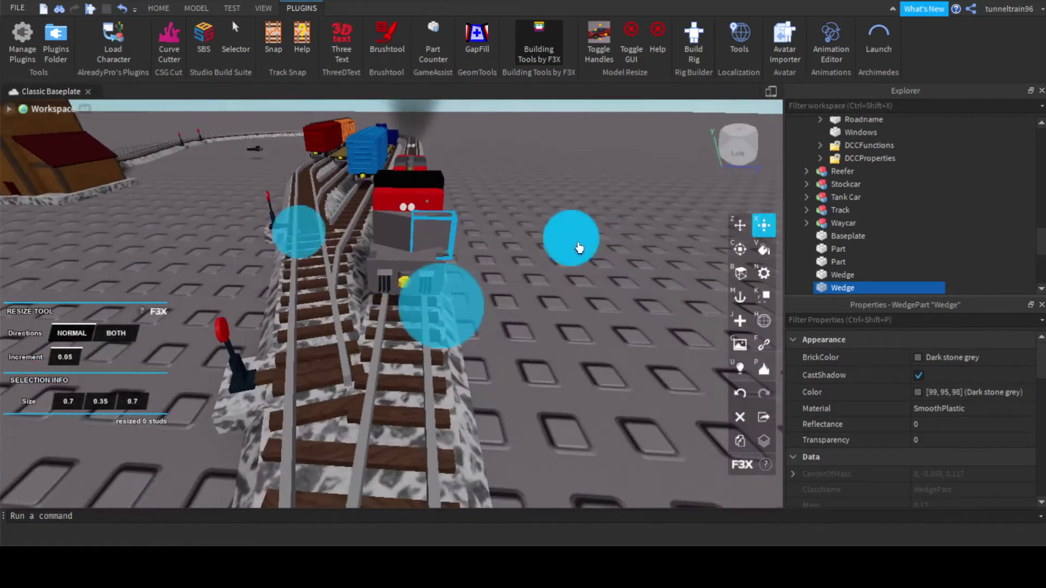
drag(572, 240, 570, 251)
click(398, 239)
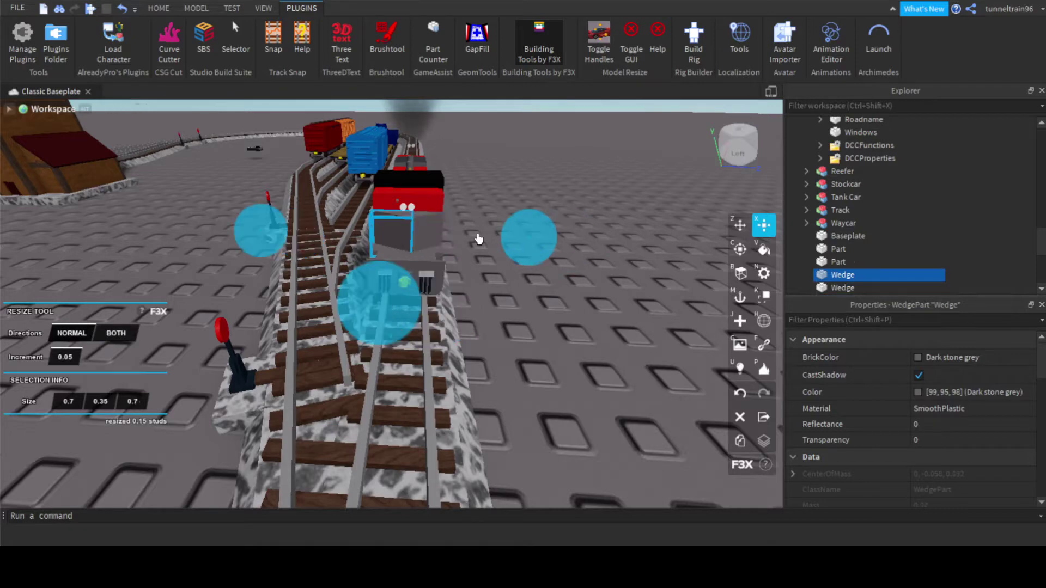
drag(274, 251, 282, 251)
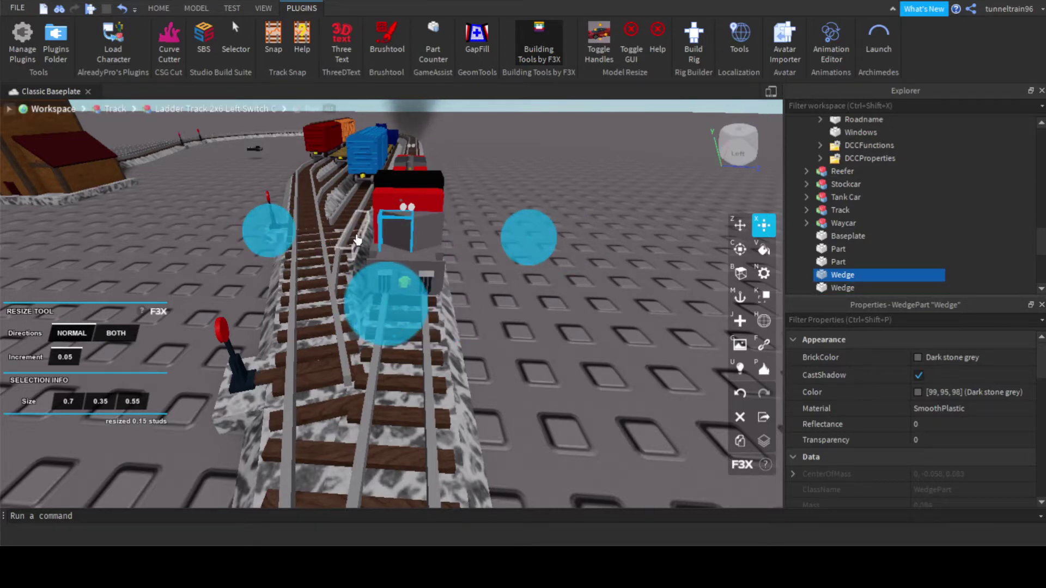
Set the move increment to 0.05 and shift both wedges together 0.1 studs sideways to centre them in front of the cab.
shift+click(430, 234)
key(z)
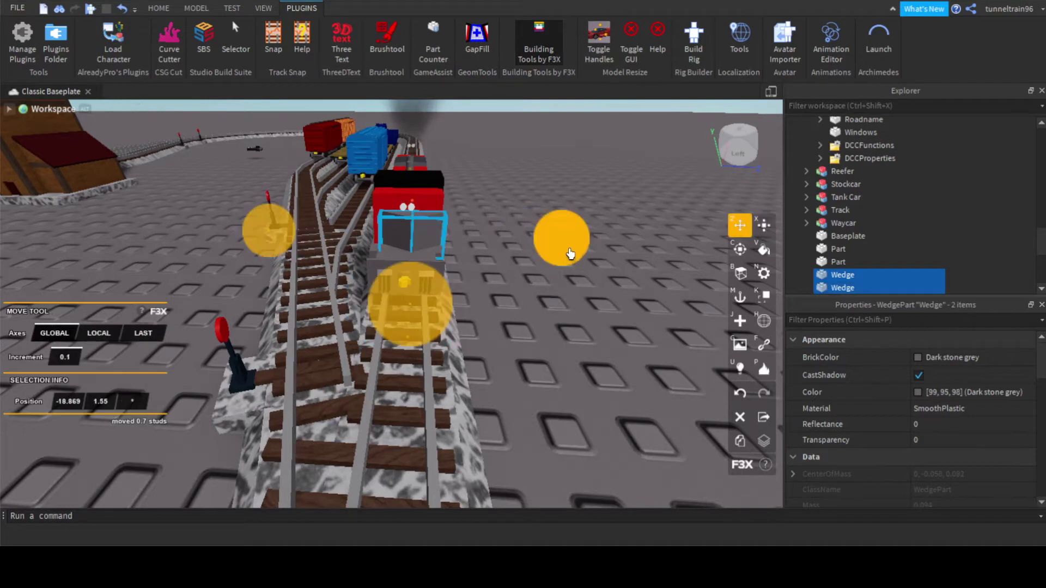
click(55, 355)
text(0.05)
drag(561, 234, 562, 237)
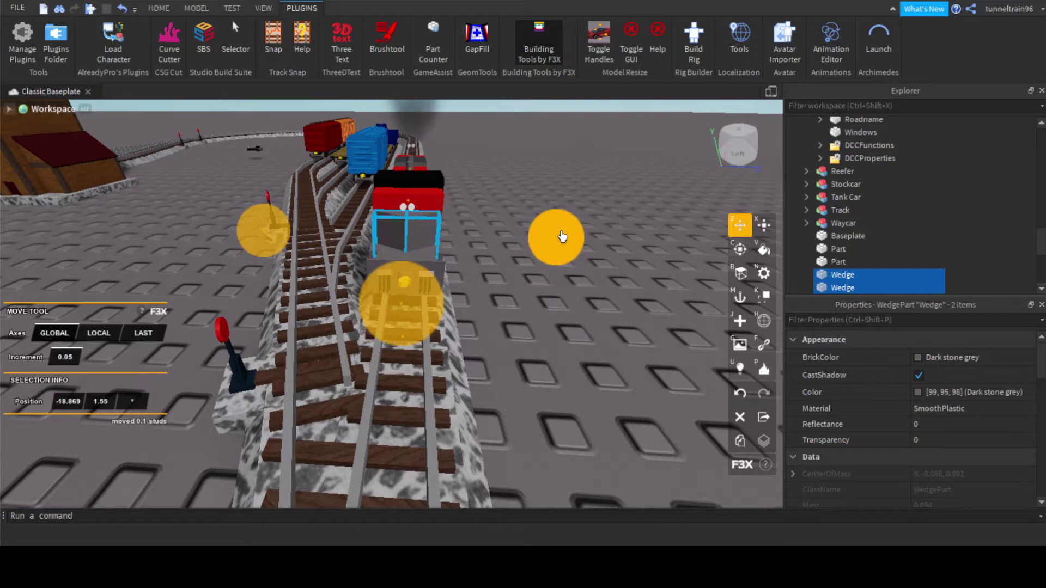
scroll(523, 262, up, 3)
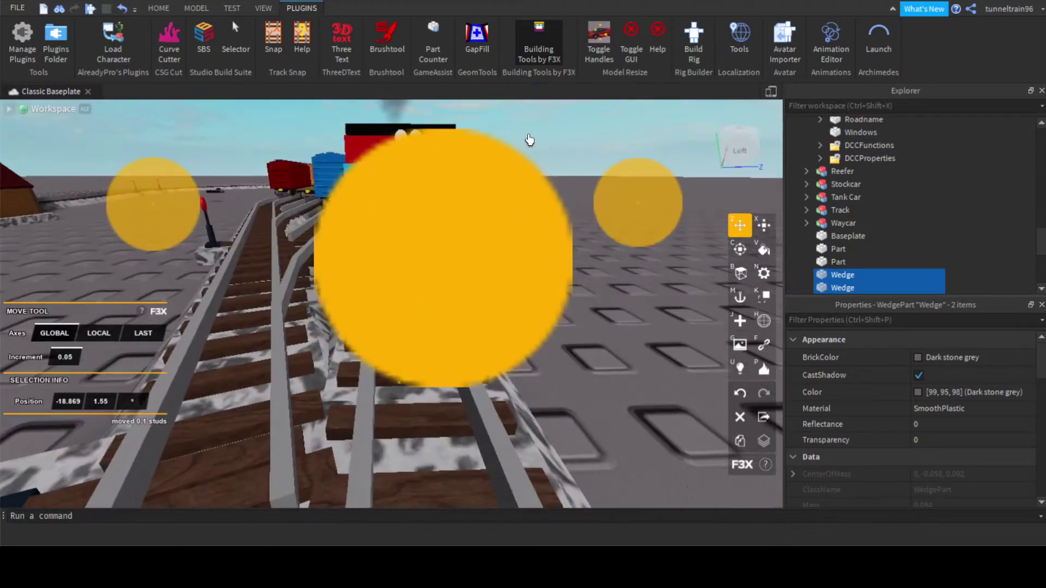
Widen each grey nose wedge by 0.05 studs toward its outer side, to 0.6 studs wide.
click(555, 175)
right_drag(549, 203, 460, 236)
click(415, 227)
key(x)
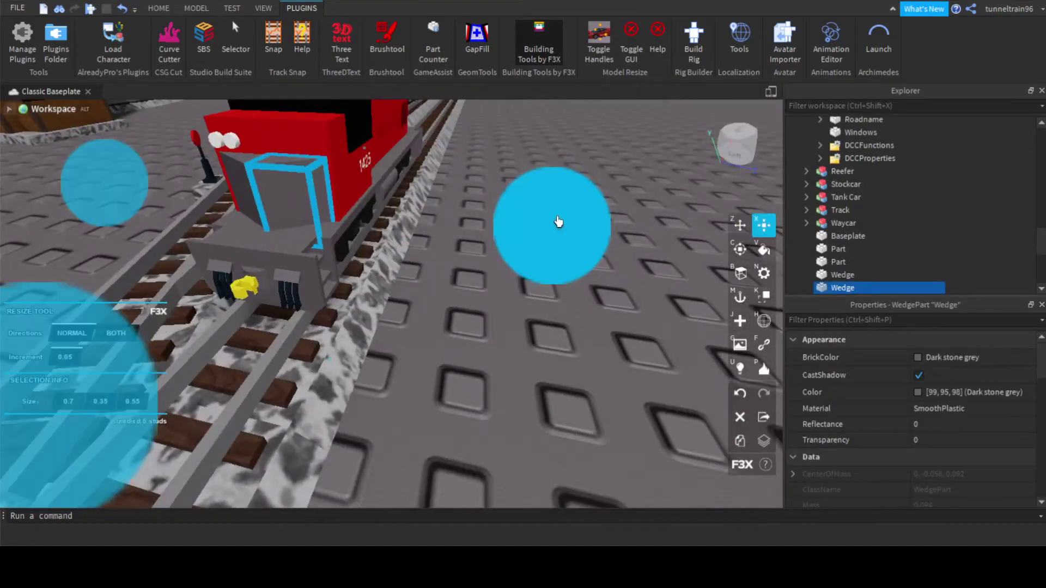
drag(558, 223, 566, 224)
right_drag(566, 223, 510, 233)
click(455, 200)
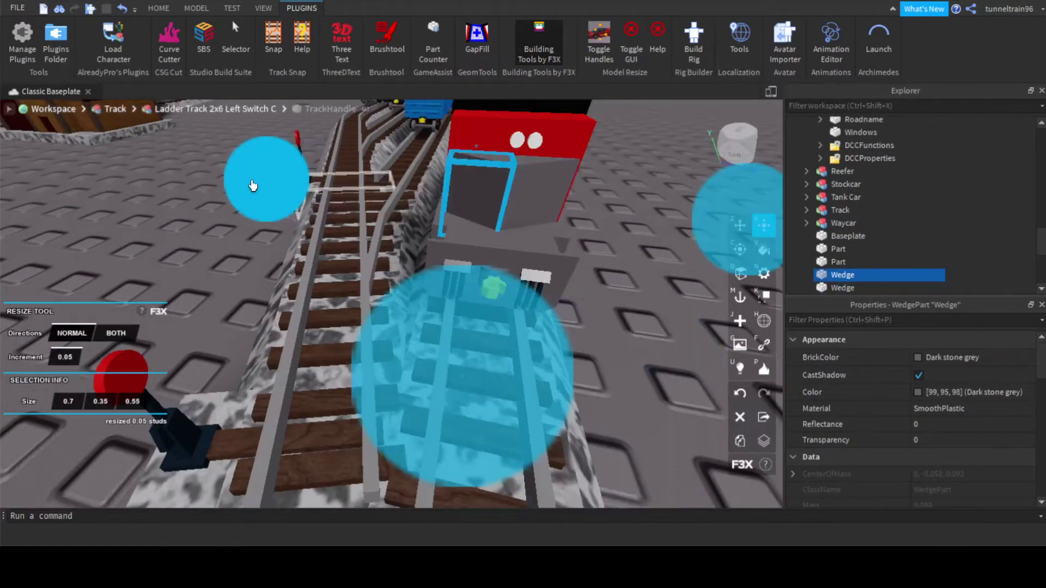
drag(283, 192, 280, 194)
right_drag(498, 250, 541, 256)
click(591, 269)
Move the black Windows block 0.2 studs toward the nose end to centre it in the cab.
scroll(476, 240, up, 5)
scroll(476, 241, down, 5)
right_drag(476, 240, 467, 222)
scroll(467, 222, up, 5)
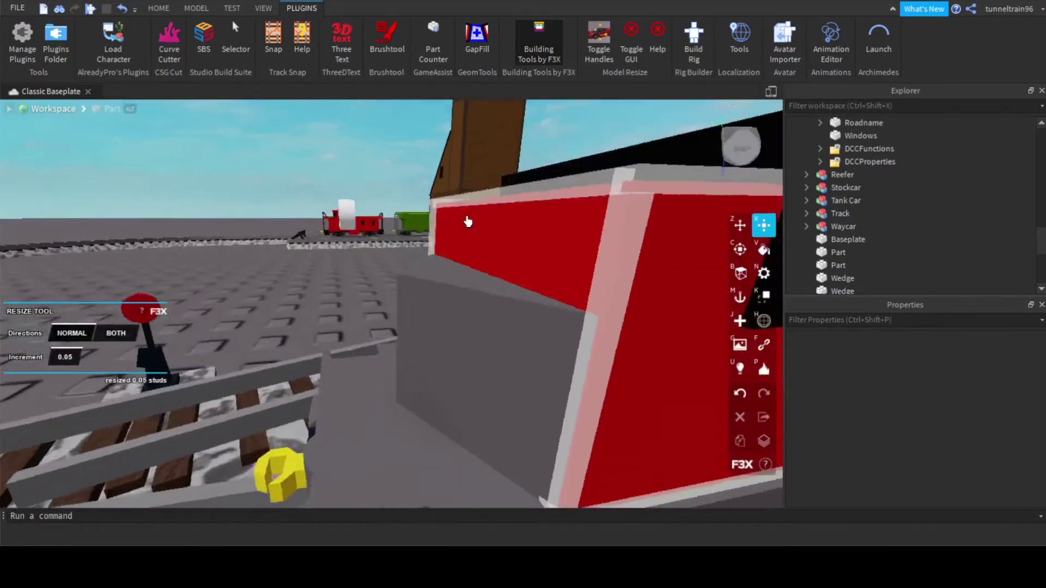
scroll(467, 221, down, 4)
click(521, 296)
key(d)
right_drag(520, 297, 512, 294)
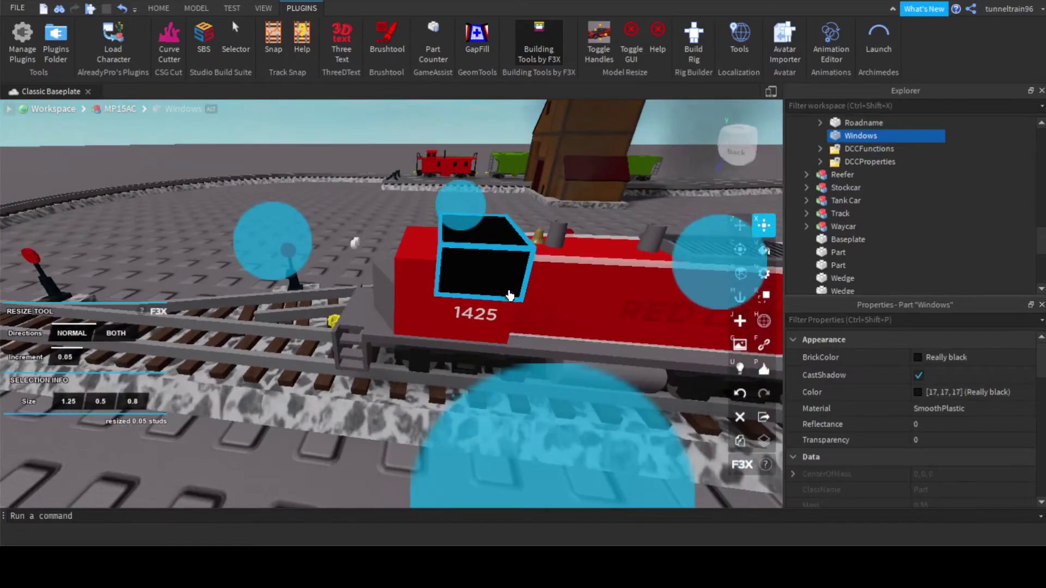
key(z)
drag(733, 285, 710, 280)
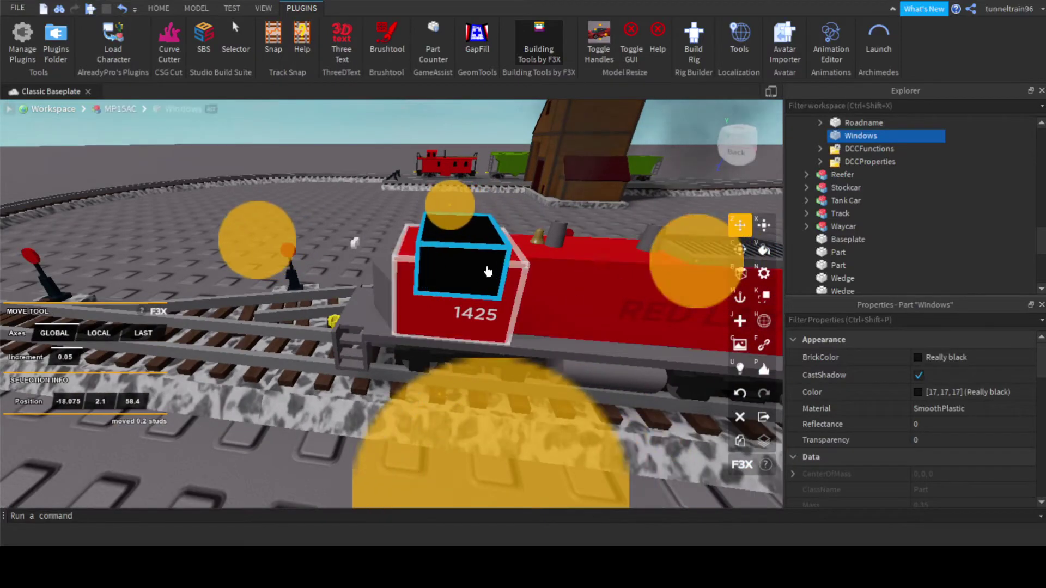
right_drag(488, 270, 450, 246)
Raise the top of the red cab block by 0.3 studs so it encloses the windows.
click(343, 319)
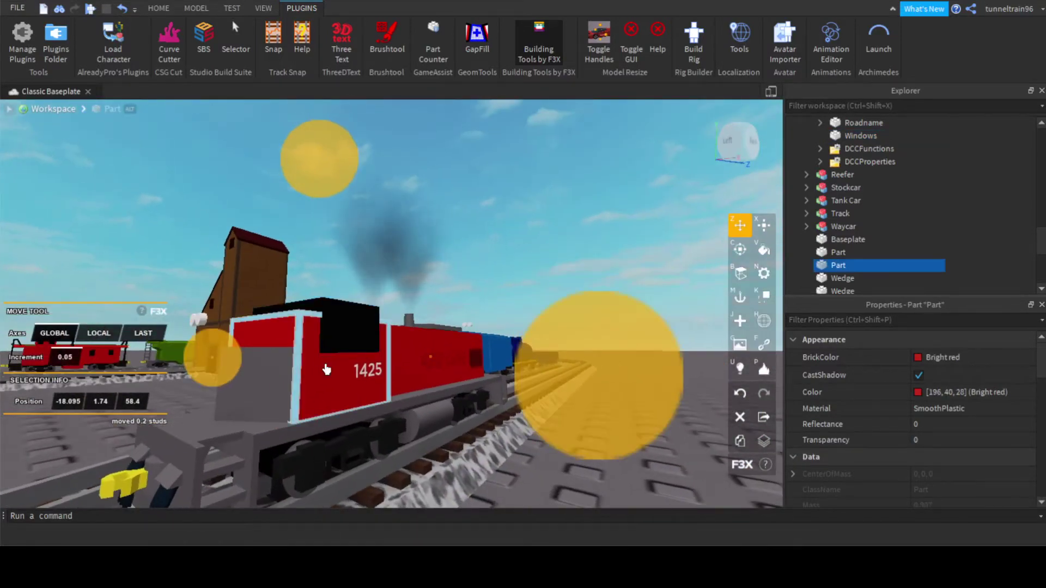
key(x)
drag(304, 199, 314, 164)
Set the resize increment to 0.1 and try to heighten both nose wedges together by 0.6 studs.
click(236, 368)
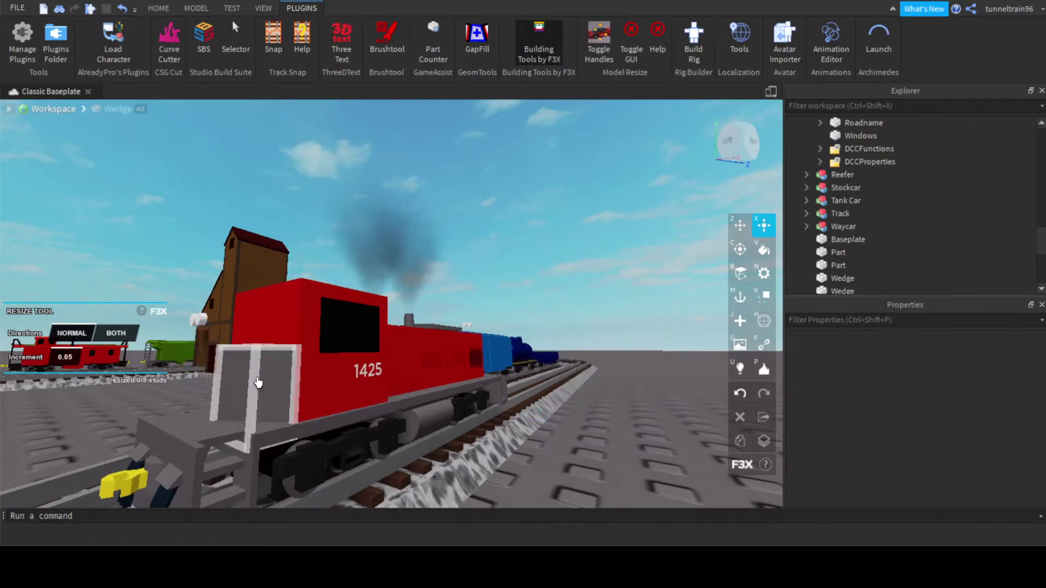
right_drag(236, 368, 276, 348)
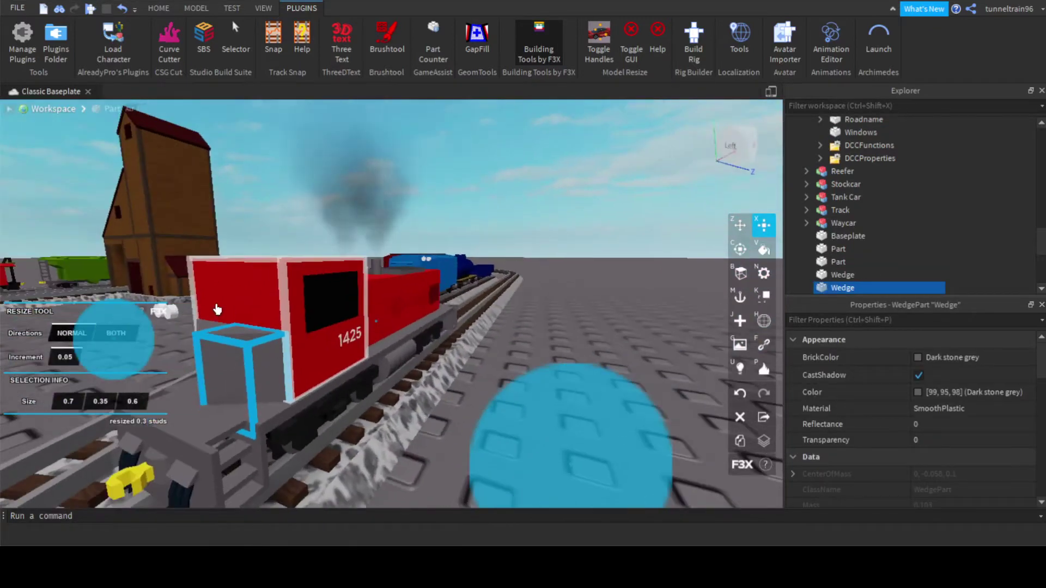
shift+click(209, 333)
right_drag(210, 330, 348, 218)
click(68, 357)
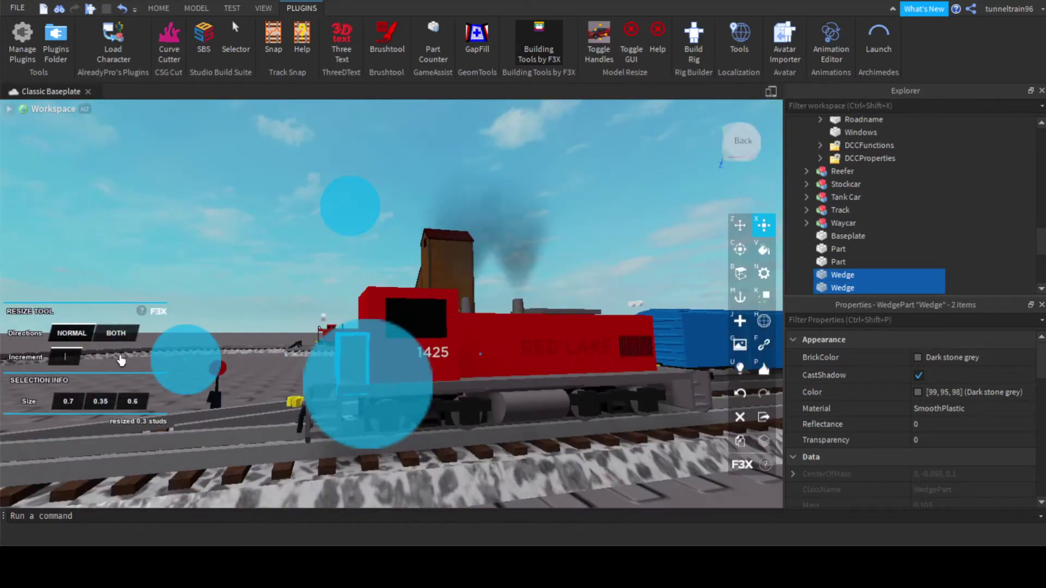
text(0.1)
drag(352, 213, 552, 326)
right_drag(551, 325, 525, 227)
click(525, 227)
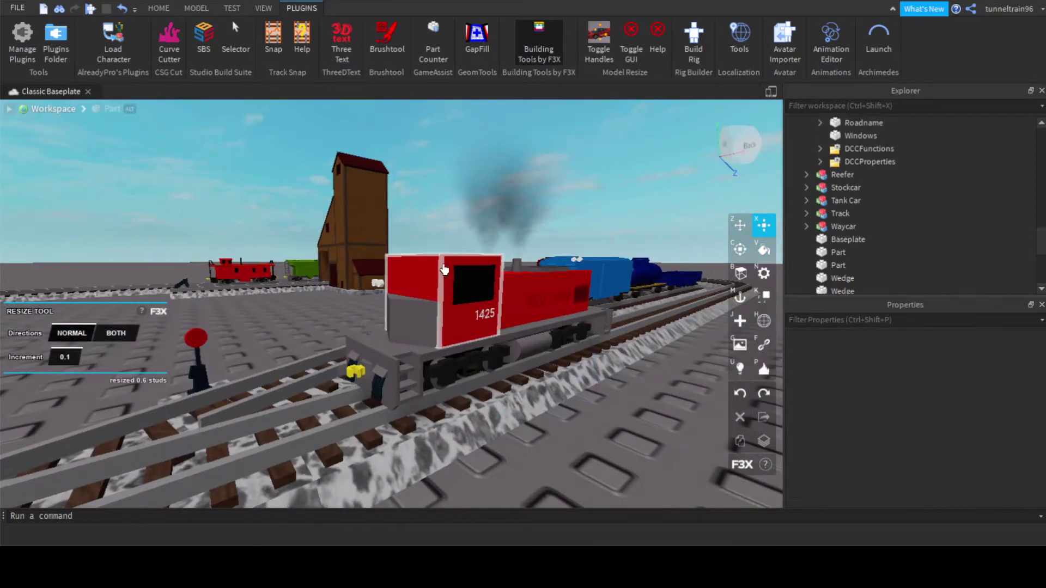
Heighten the two nose wedges one at a time by 0.6 studs each, to 1.3 studs tall.
click(420, 315)
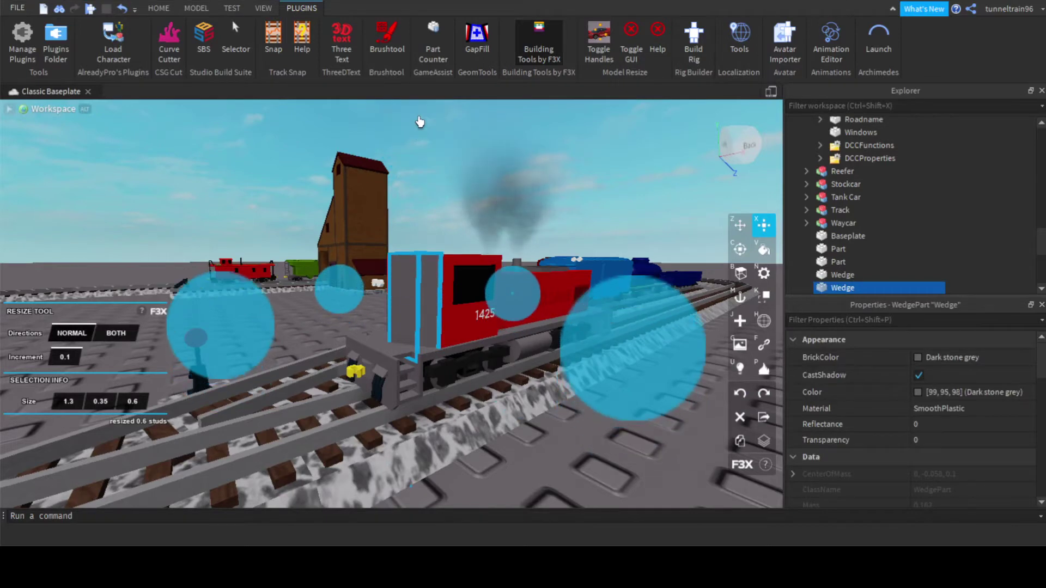
right_drag(420, 133, 439, 177)
click(562, 224)
click(455, 240)
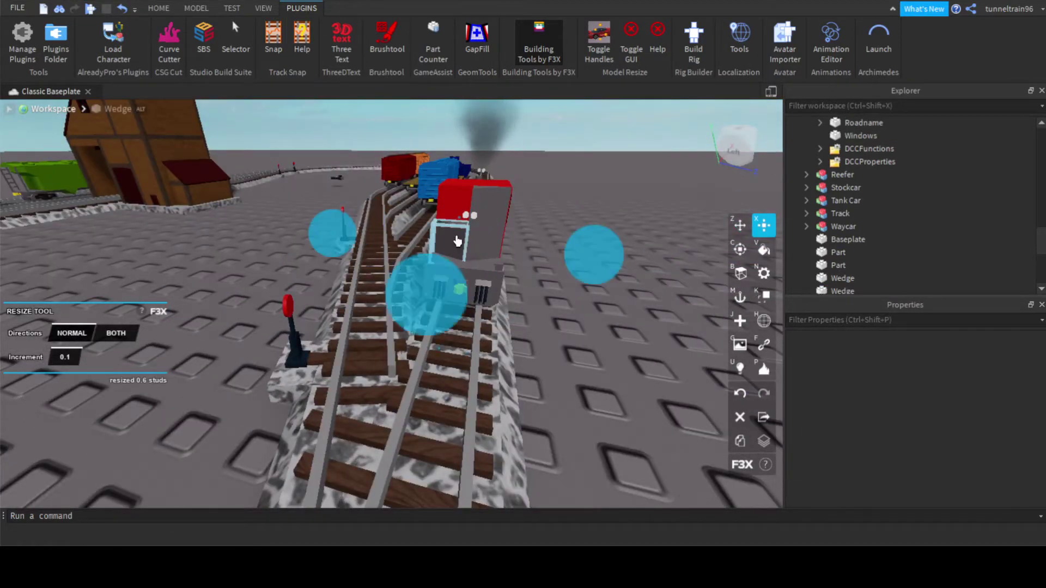
right_drag(455, 240, 465, 249)
drag(390, 171, 395, 131)
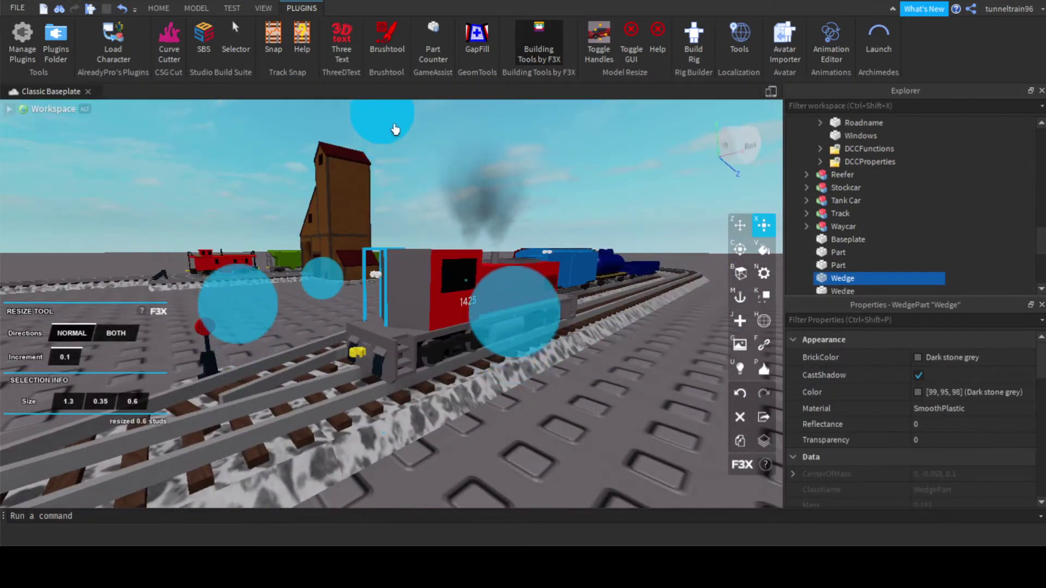
mouse_move(513, 213)
right_down()
mouse_move(450, 171)
mouse_move(518, 203)
mouse_move(512, 210)
right_up()
click(473, 178)
click(455, 229)
mouse_move(454, 229)
right_down()
mouse_move(473, 144)
mouse_move(448, 224)
right_up()
click(508, 136)
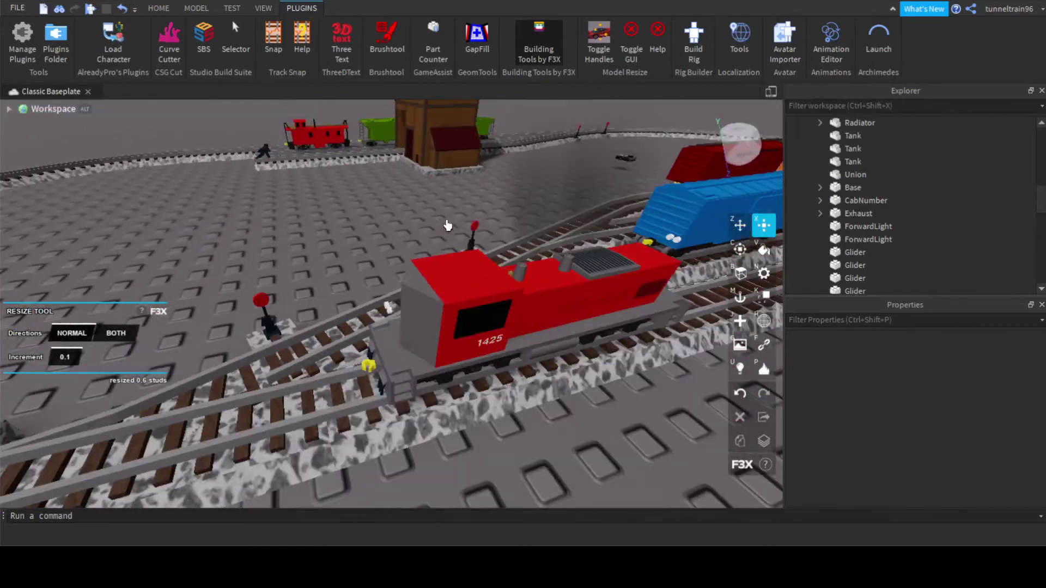
Duplicate both nose wedges and move the copies about 5.05 studs along the locomotive to the end of its hood.
click(433, 298)
right_drag(433, 298, 471, 272)
key(c)
right_drag(239, 219, 234, 219)
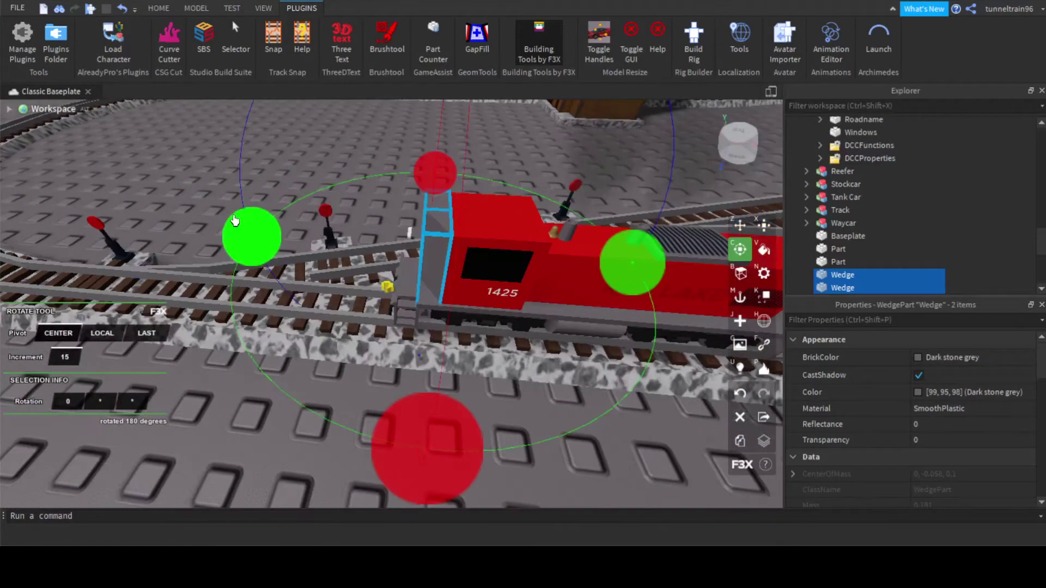
key(shift+c)
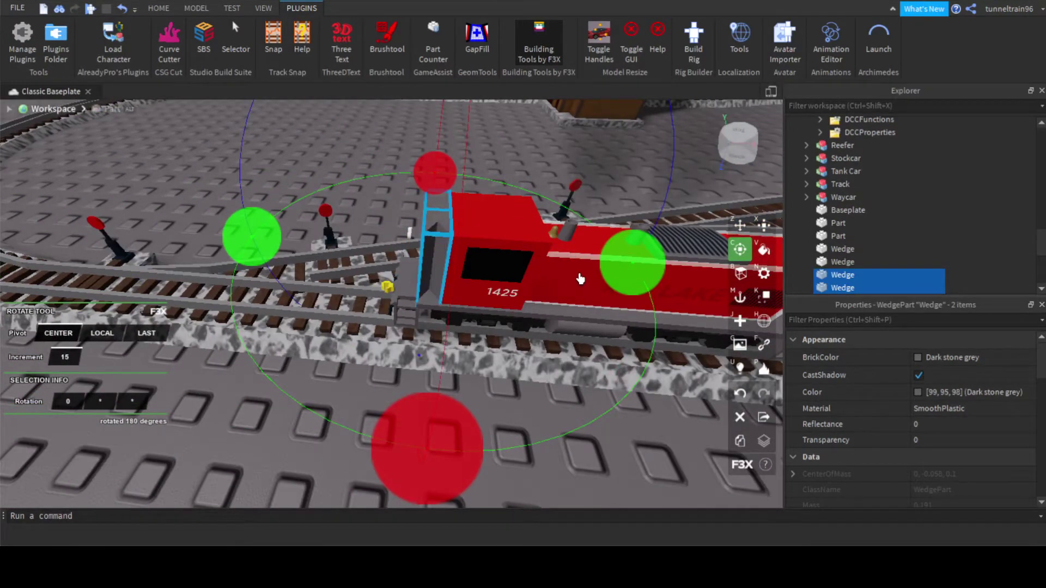
key(z)
key(d)
mouse_move(562, 265)
mouse_down()
mouse_move(607, 285)
mouse_move(568, 277)
mouse_up()
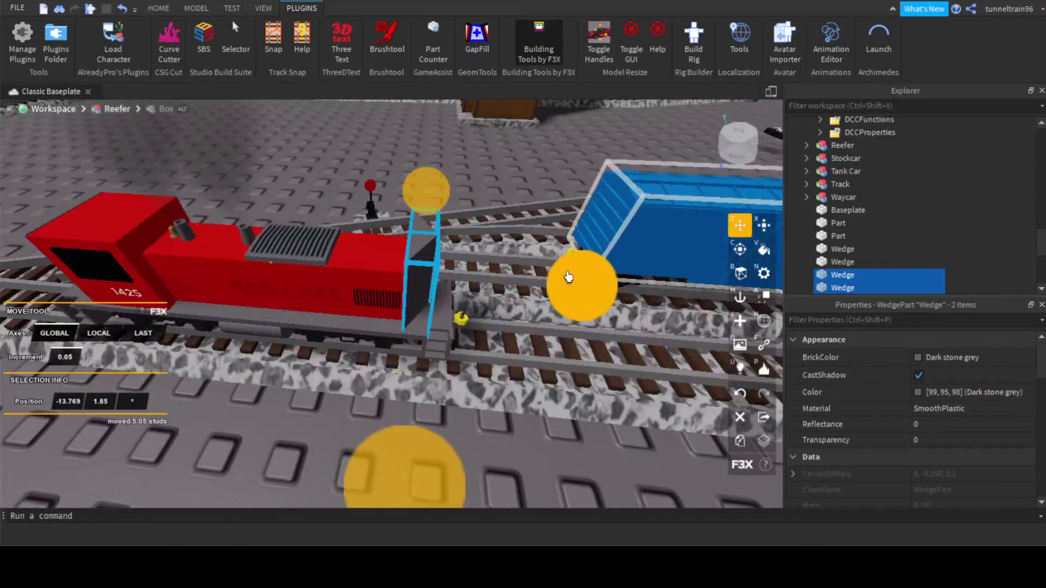
key(q)
right_drag(492, 238, 493, 240)
key(a)
key(s)
key(a)
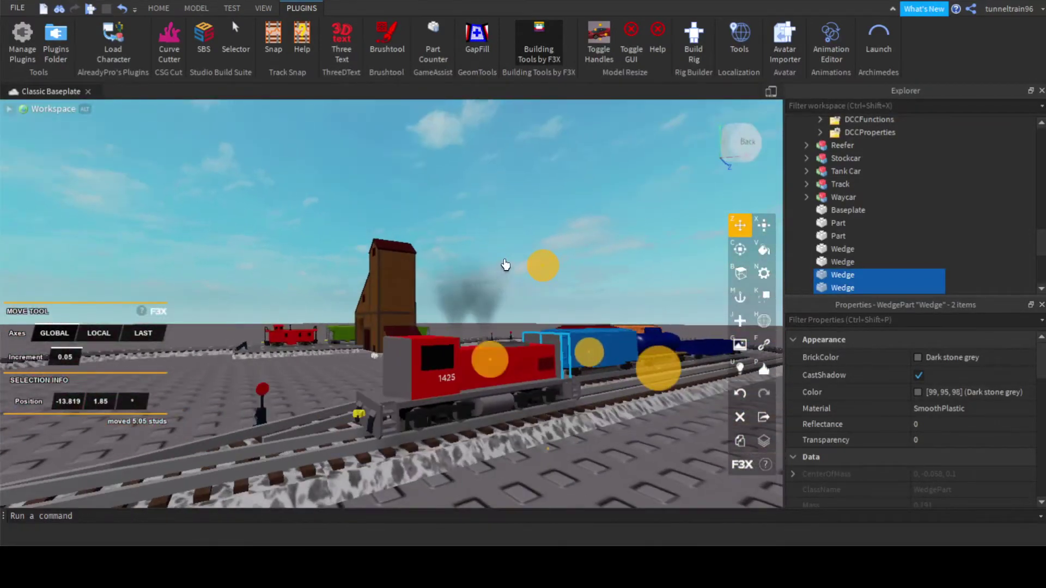
click(493, 248)
Inspect the locomotive's cab end, side and hood end, and view the whole layout.
key(w)
key(d)
right_drag(478, 295, 479, 294)
key(s)
key(a)
right_drag(408, 327, 406, 329)
key(w)
key(d)
key(s)
key(w)
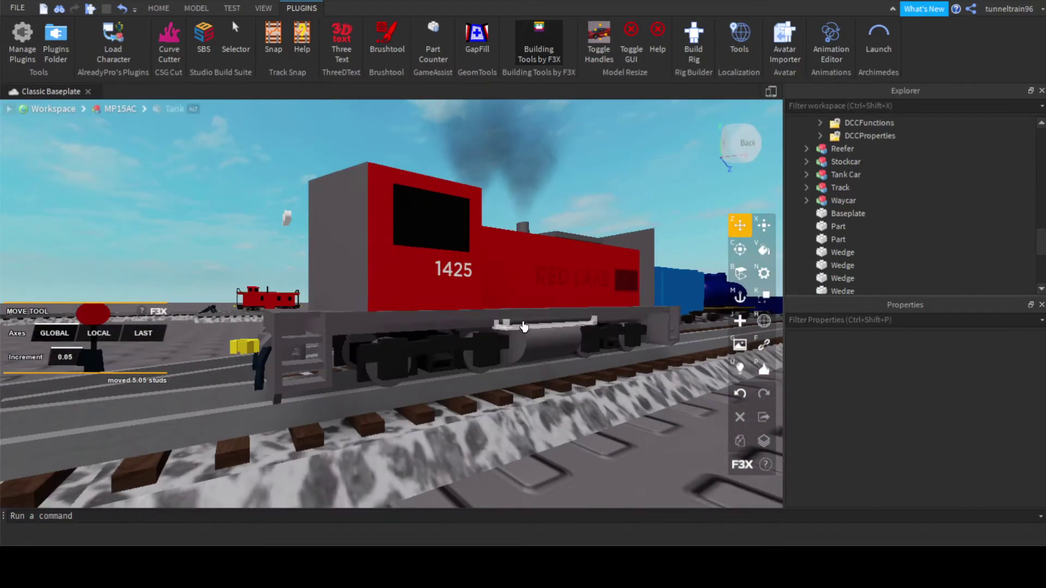
key(d)
right_drag(521, 326, 518, 320)
key(d)
key(w)
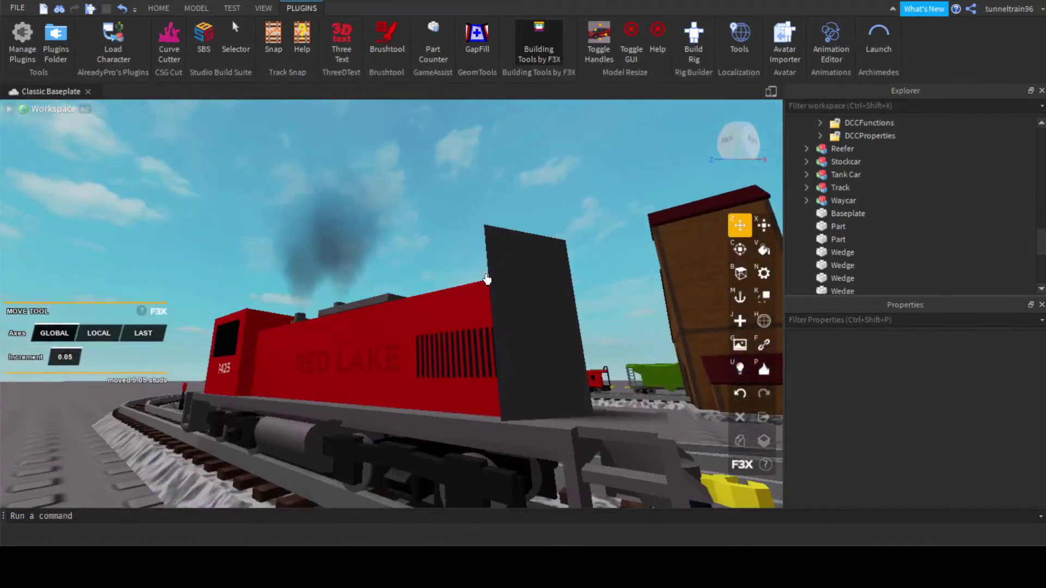
key(a)
right_drag(504, 276, 498, 315)
key(a)
key(a)
key(d)
scroll(505, 312, down, 4)
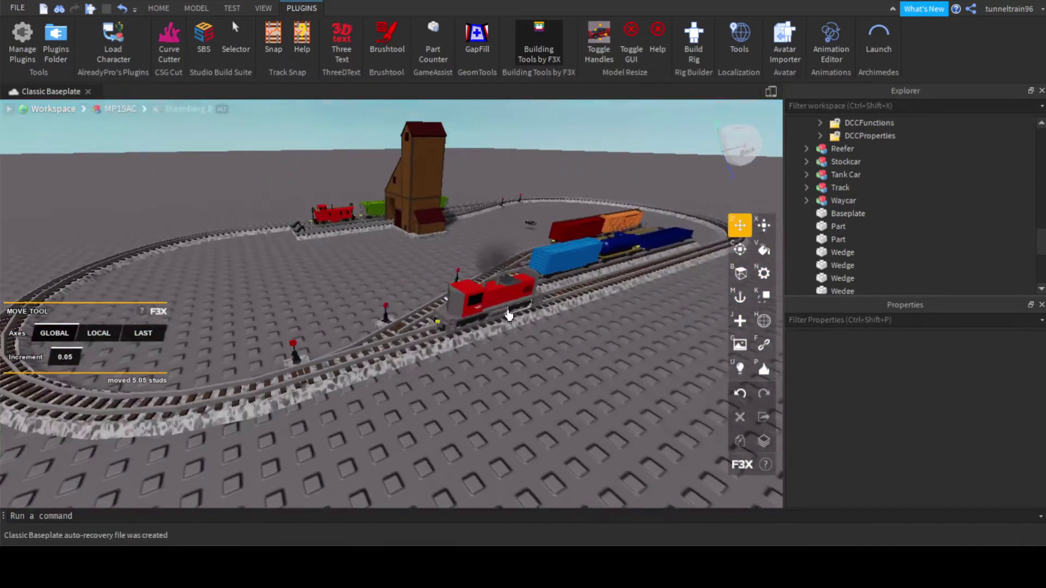
scroll(489, 338, down, 3)
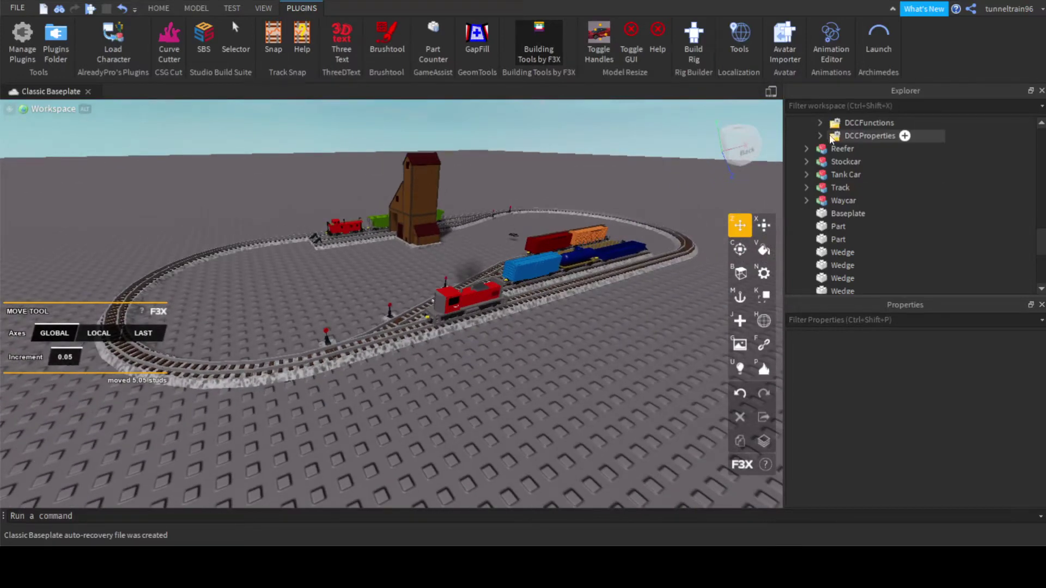
scroll(823, 182, up, 3)
scroll(822, 185, up, 10)
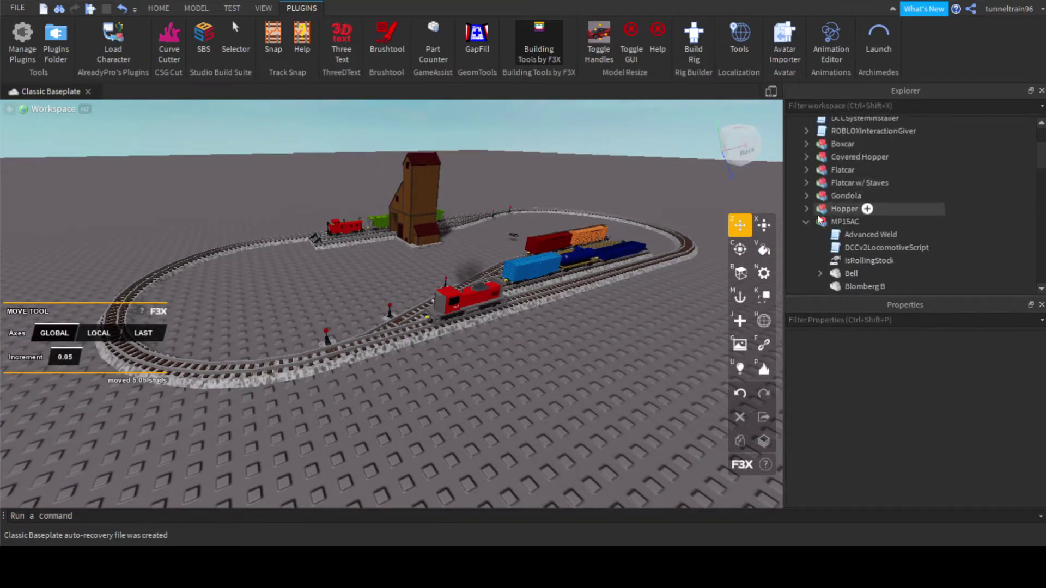
scroll(806, 226, up, 4)
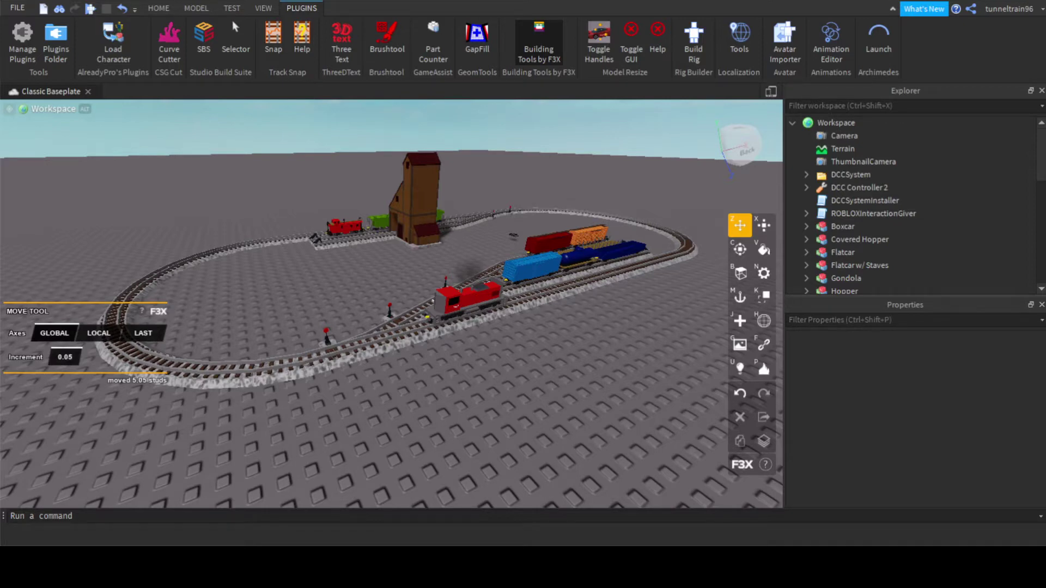
Switch to the browser showing the Roblox Decals creation page and position its window over Studio.
key(alt+Tab)
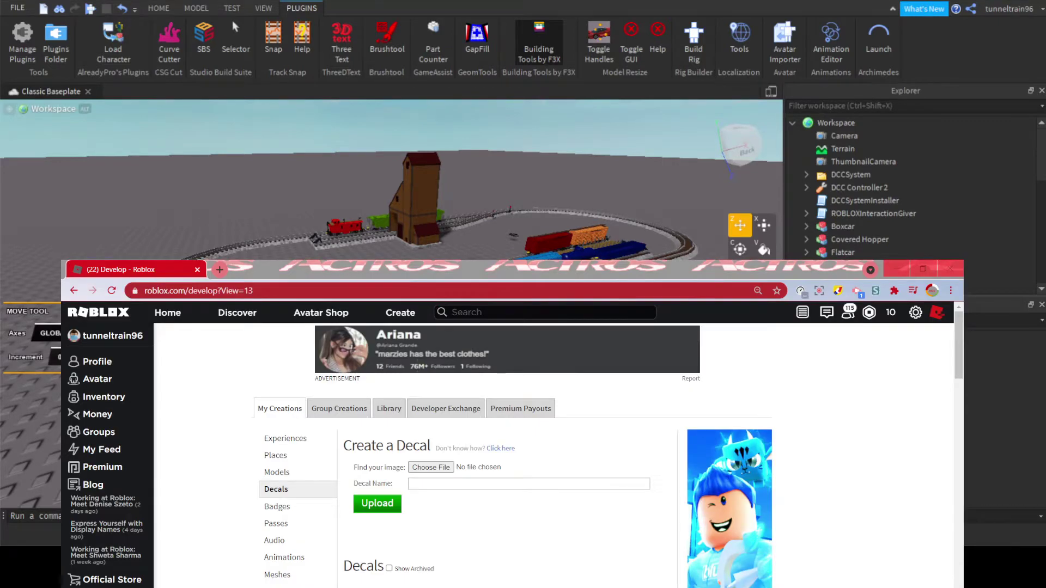
drag(545, 269, 521, 144)
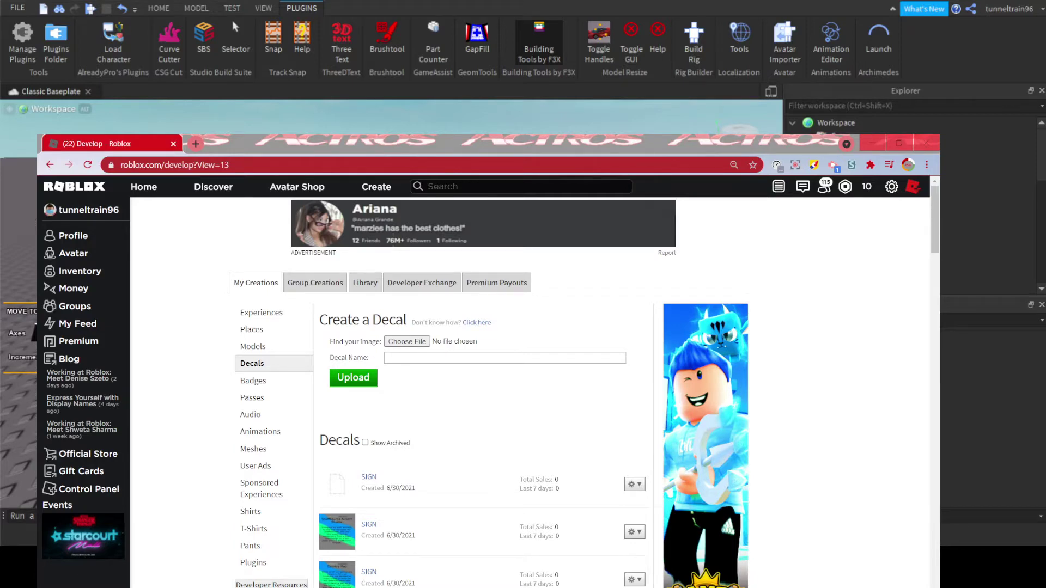
key(alt+Tab)
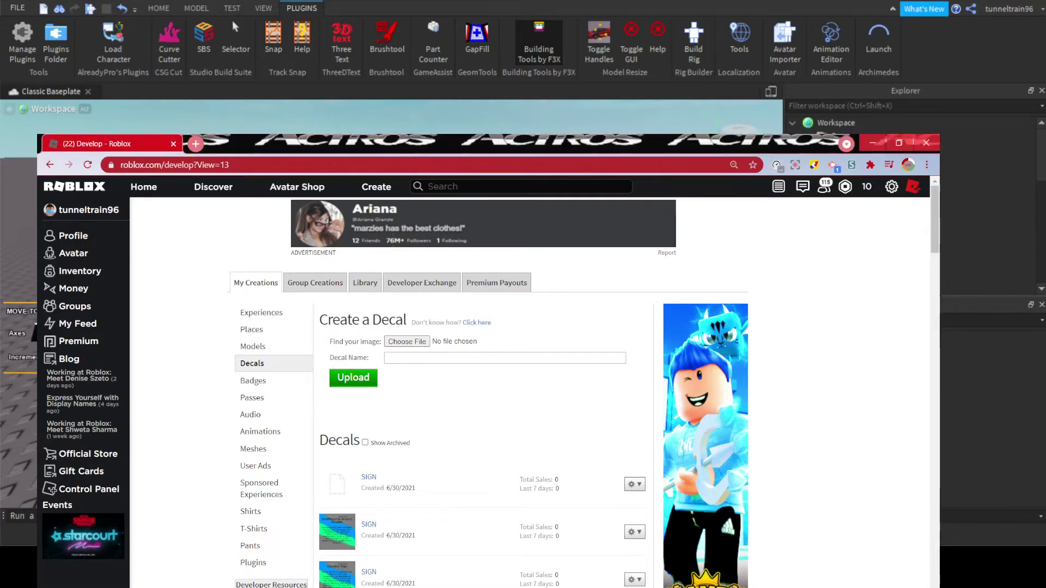
Upload the image vanobahn ref.PNG as a decal named sign.
click(405, 341)
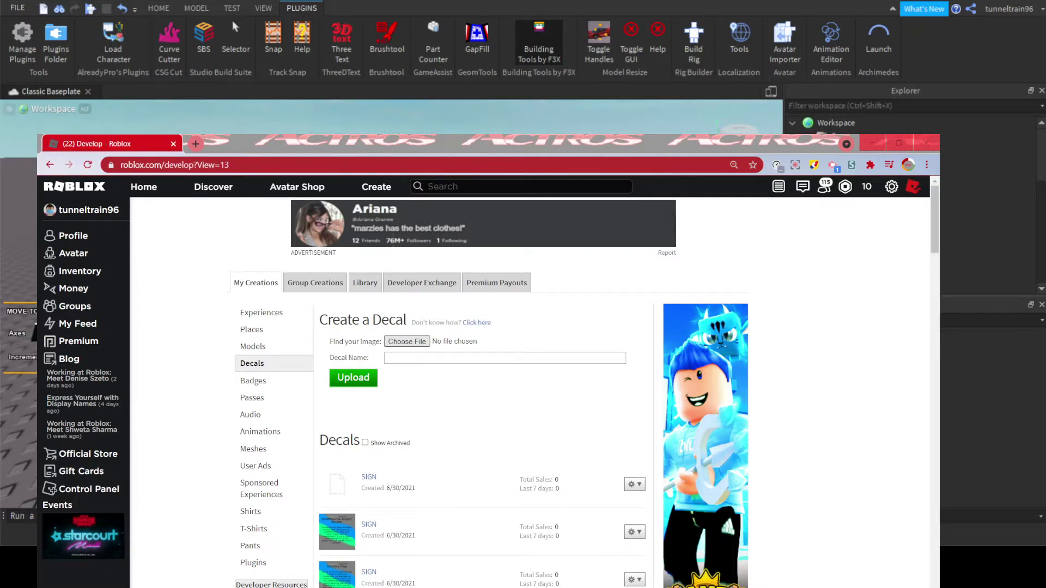
key(Return)
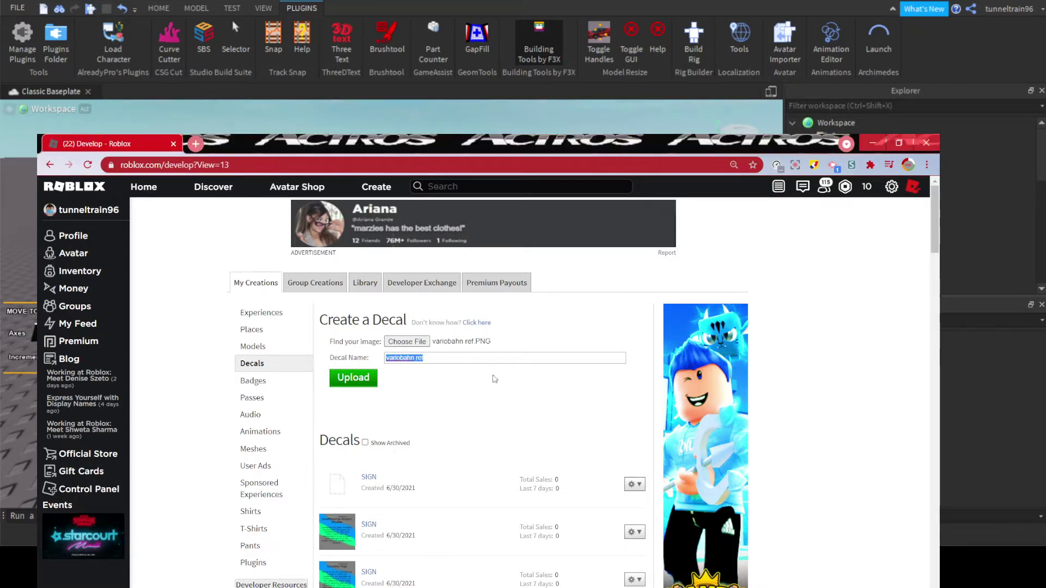
text(sign)
key(Return)
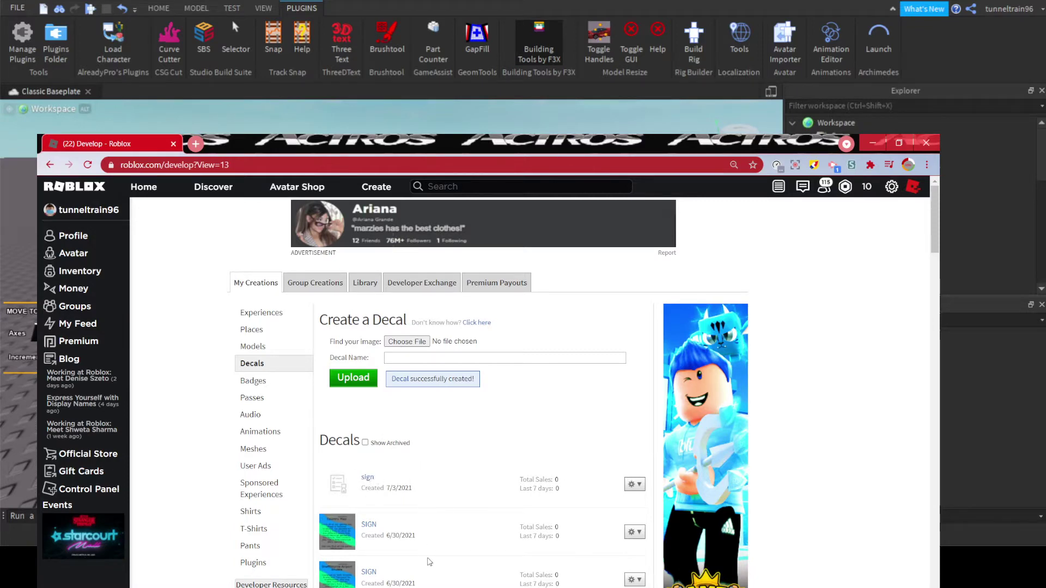
Switch back to Roblox Studio and look over the layout and its tracks.
key(alt+Tab)
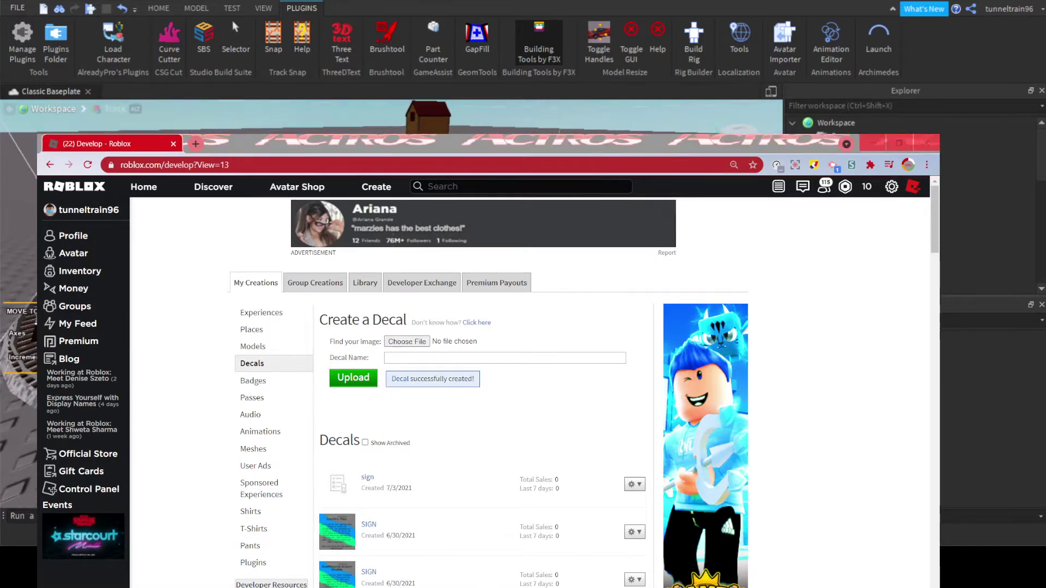
key(w)
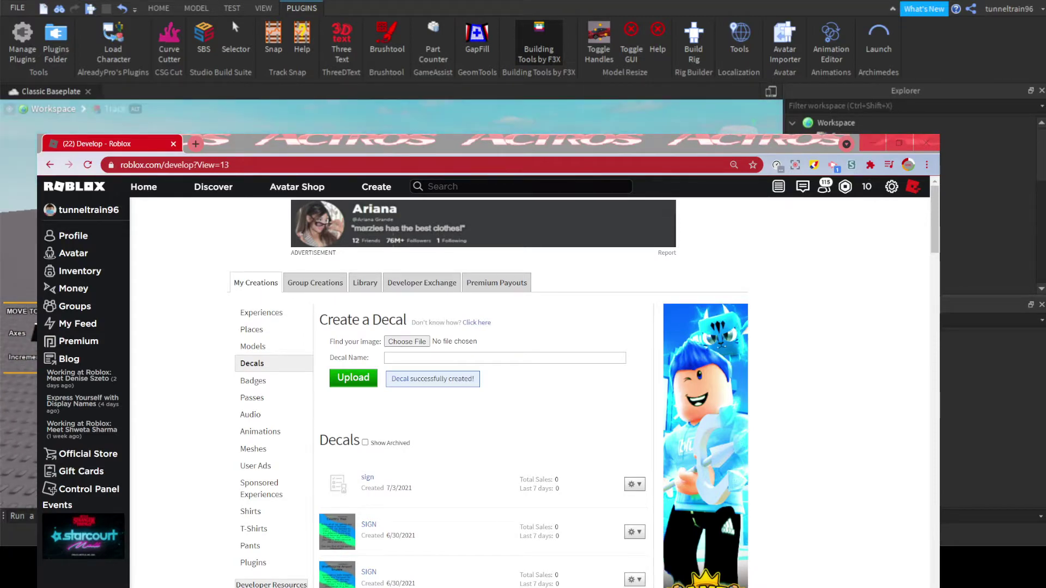
key(w)
key(w)
key(w)
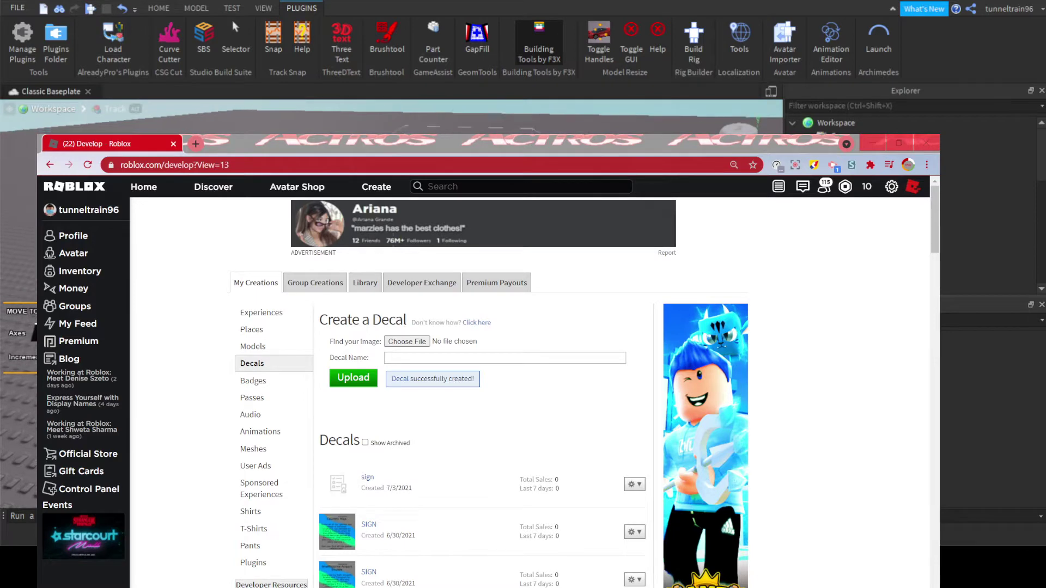
key(w)
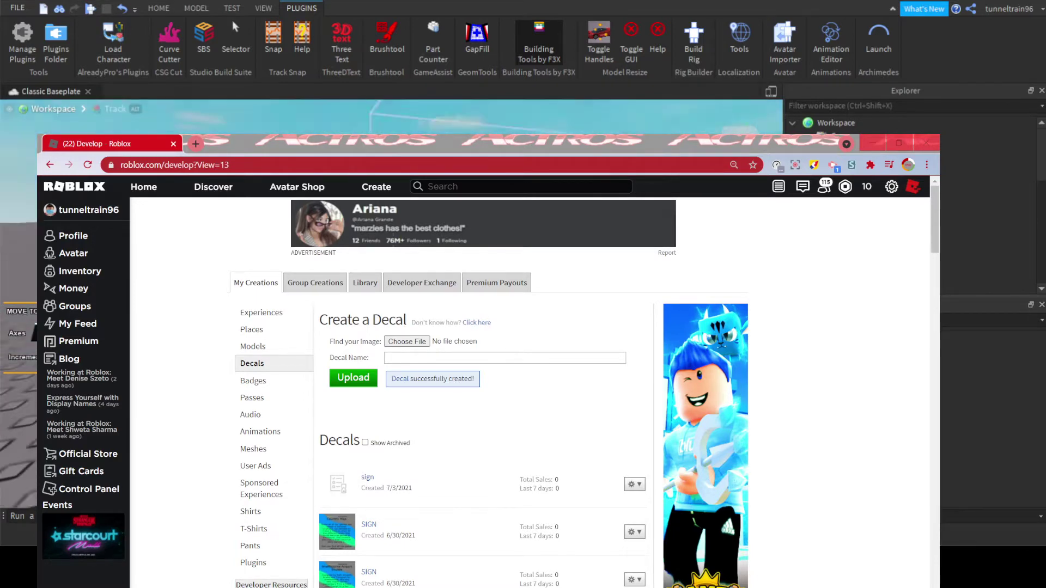
key(w)
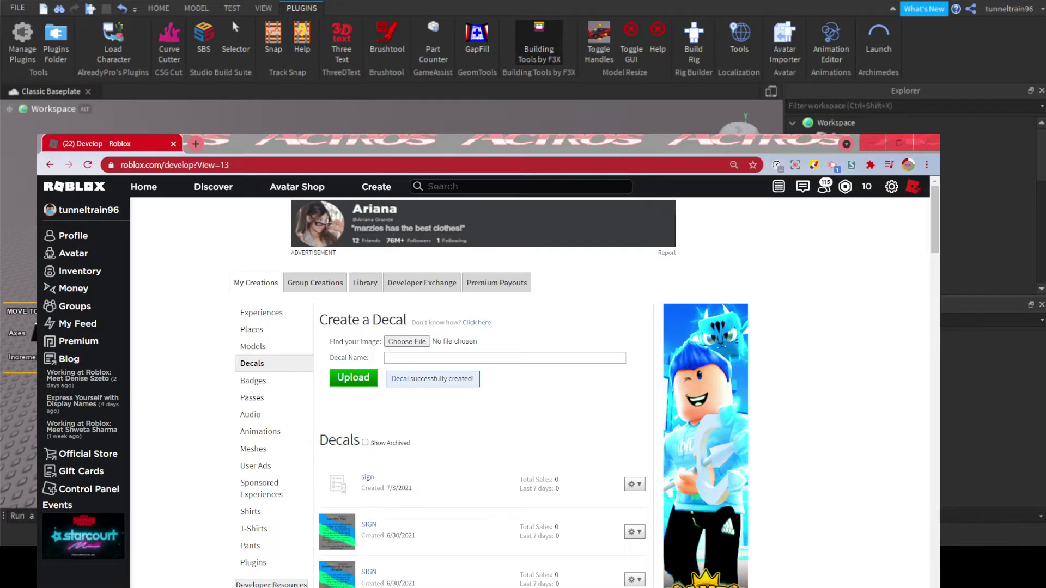
scroll(989, 217, down, 7)
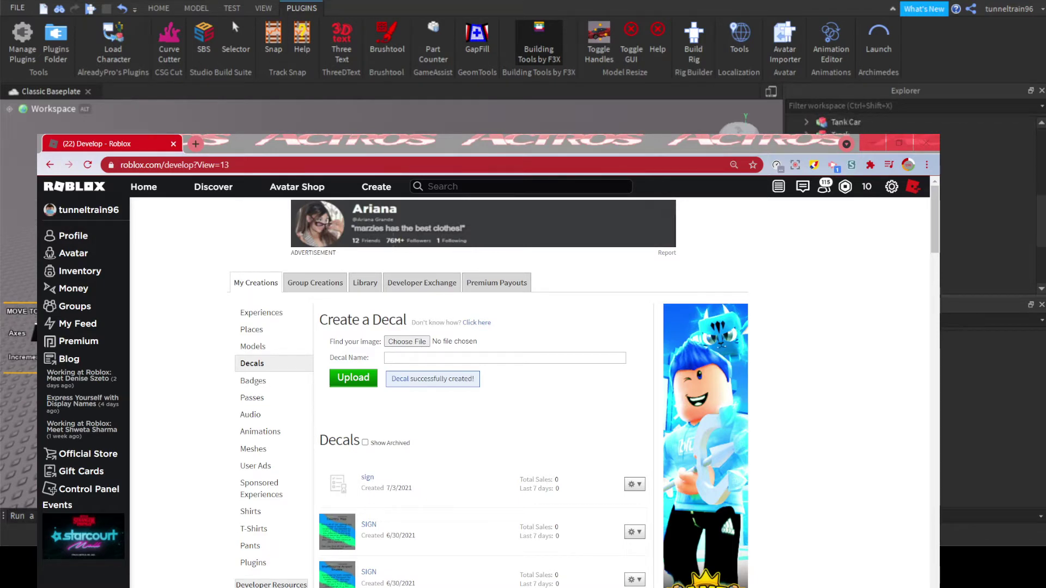
scroll(989, 218, up, 7)
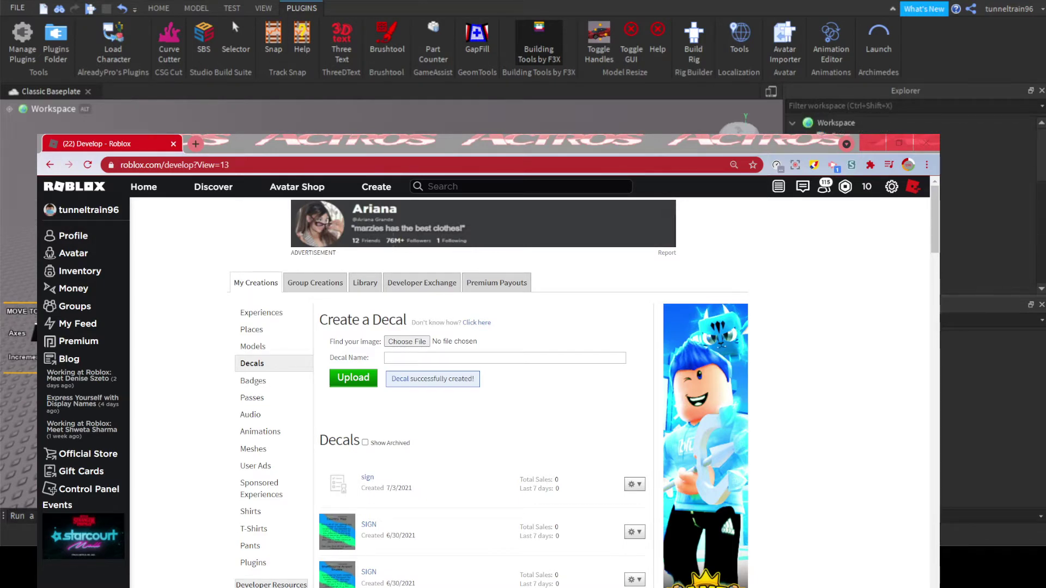
right_drag(392, 305, 414, 316)
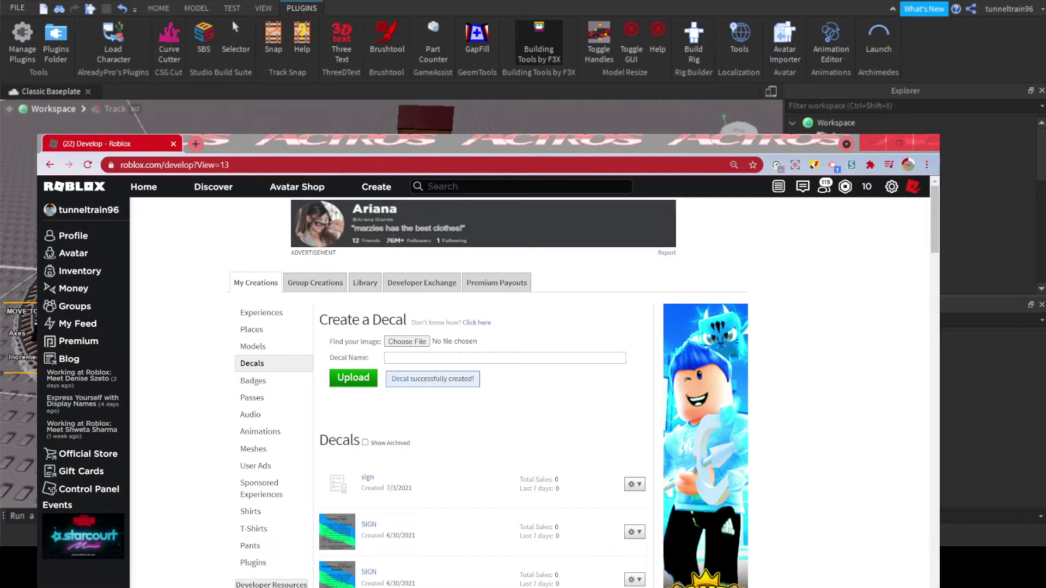
Locate and select the Track Straight 32 piece standing apart from the train loop.
click(218, 272)
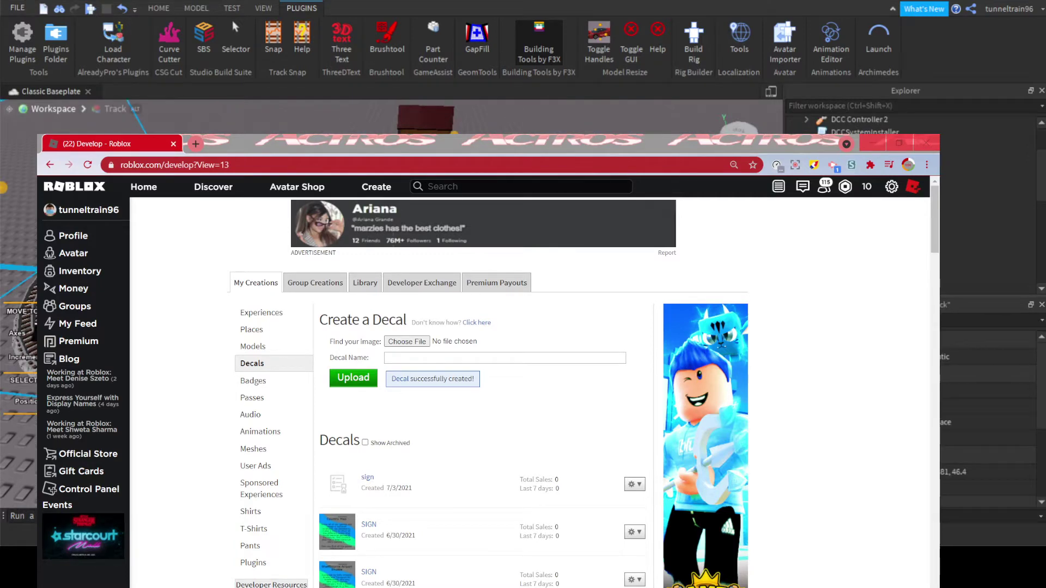
key(ctrl+a)
key(f)
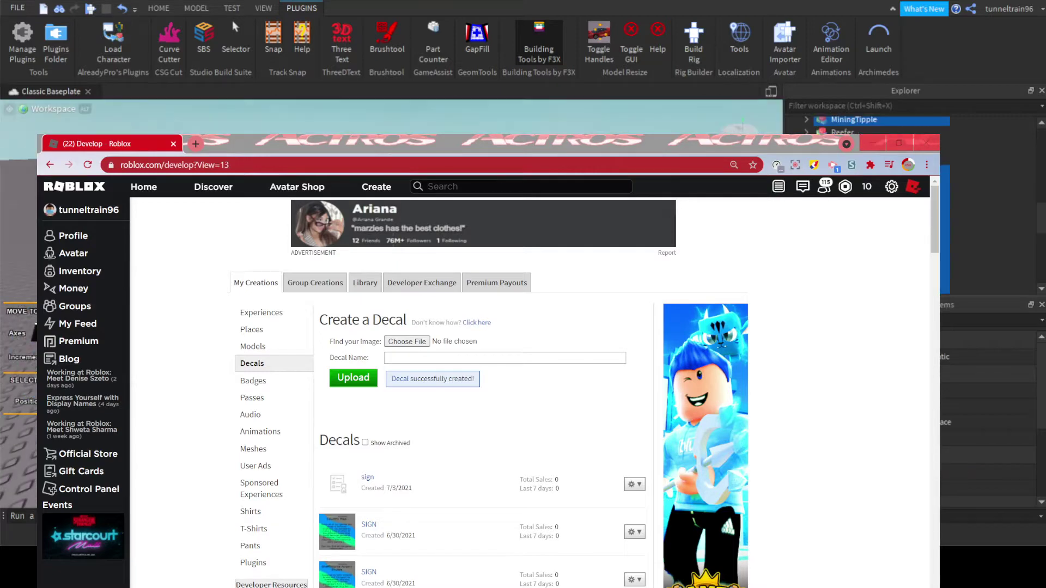
click(381, 245)
right_drag(382, 245, 430, 305)
click(381, 256)
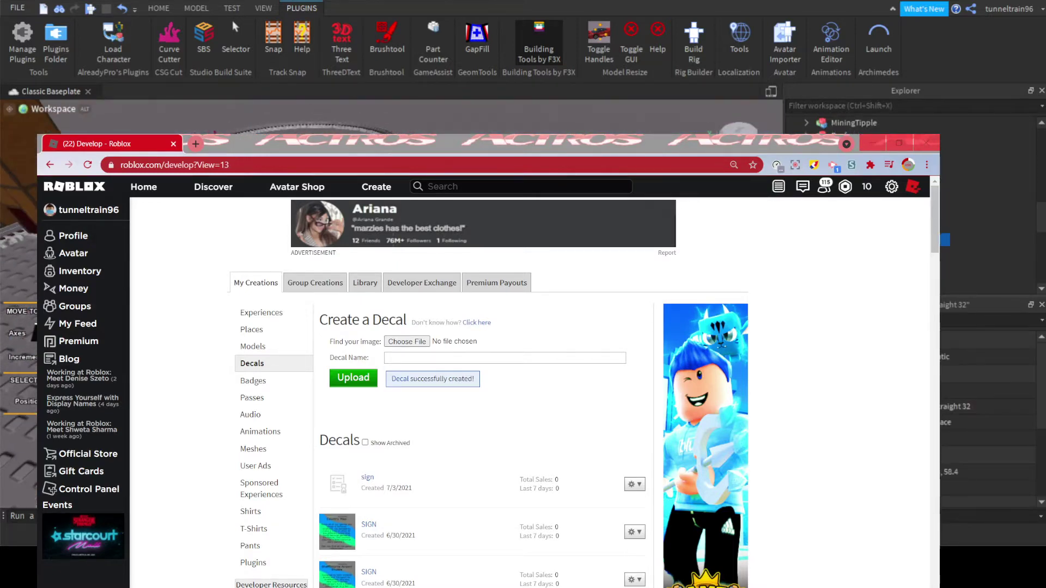
scroll(393, 305, down, 4)
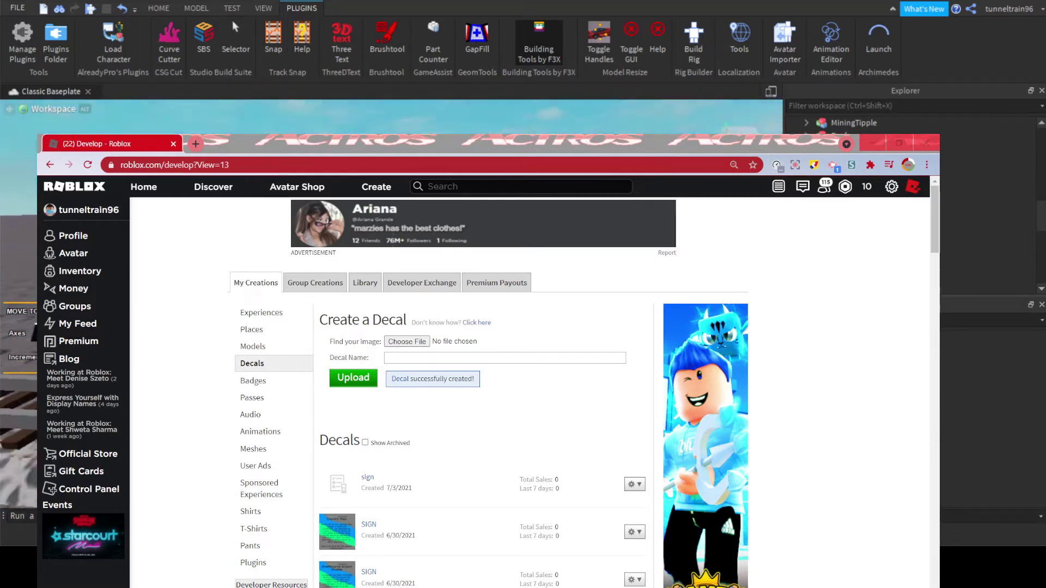
Create a new part over the straight track and shape it into an upright panel of 14 × 4.5 × 0.1 studs.
key(j)
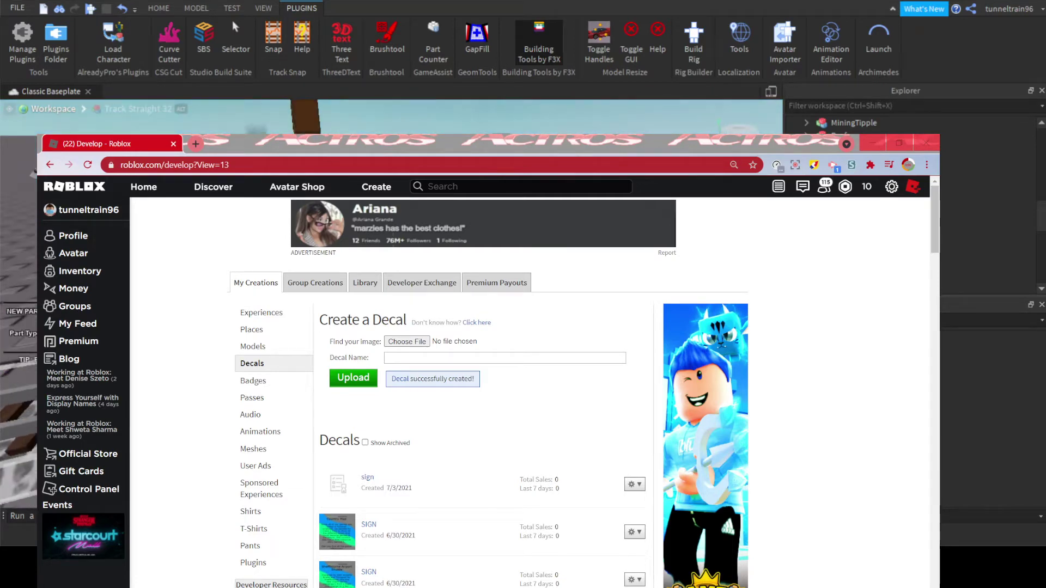
key(z)
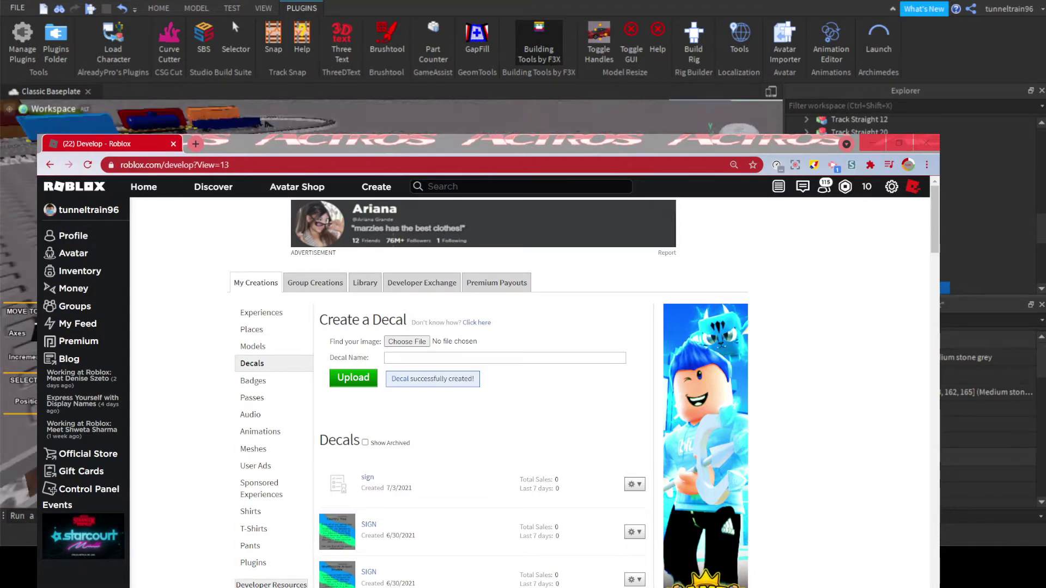
key(x)
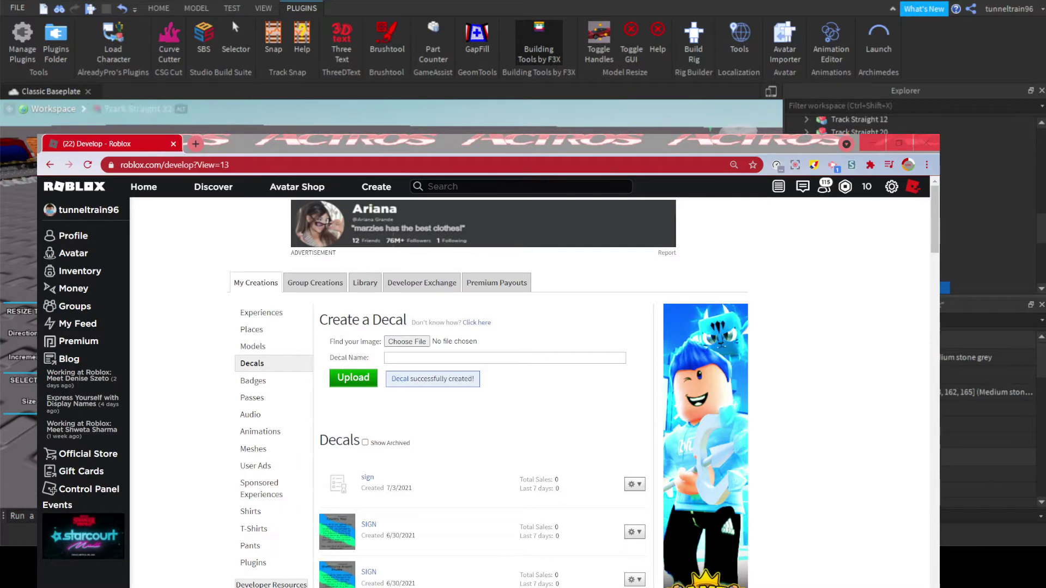
key(z)
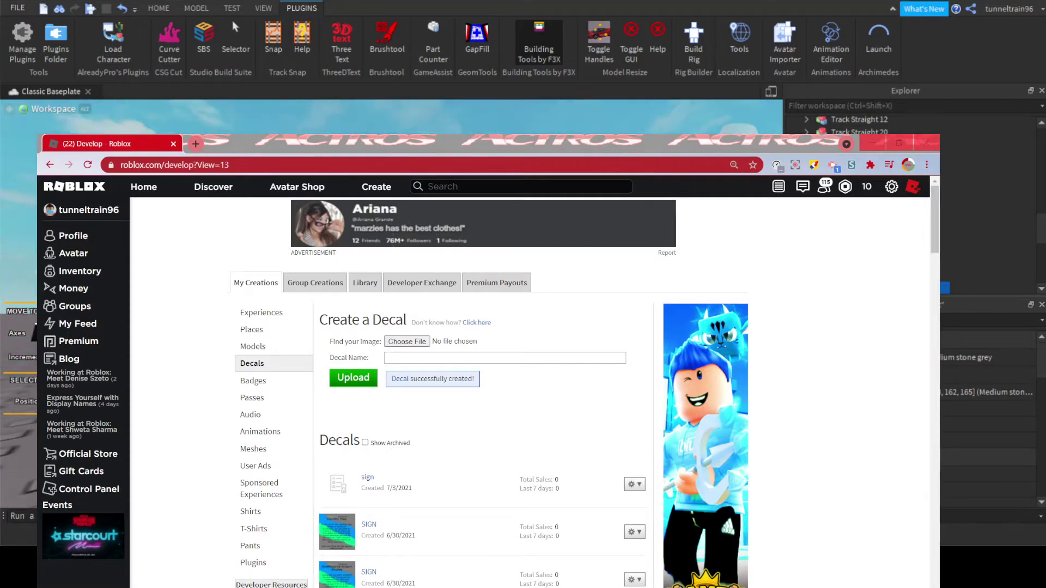
key(x)
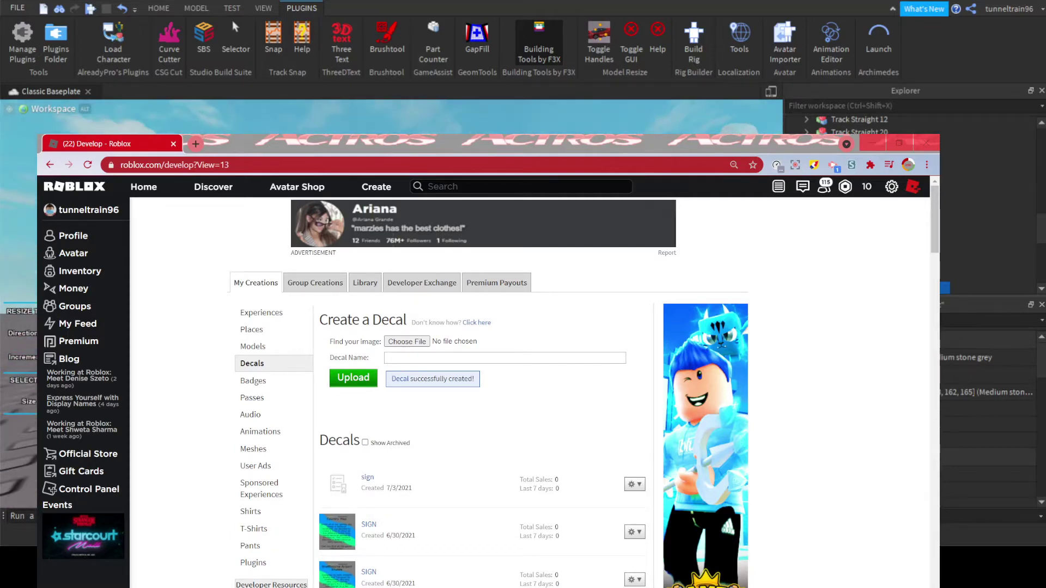
key(z)
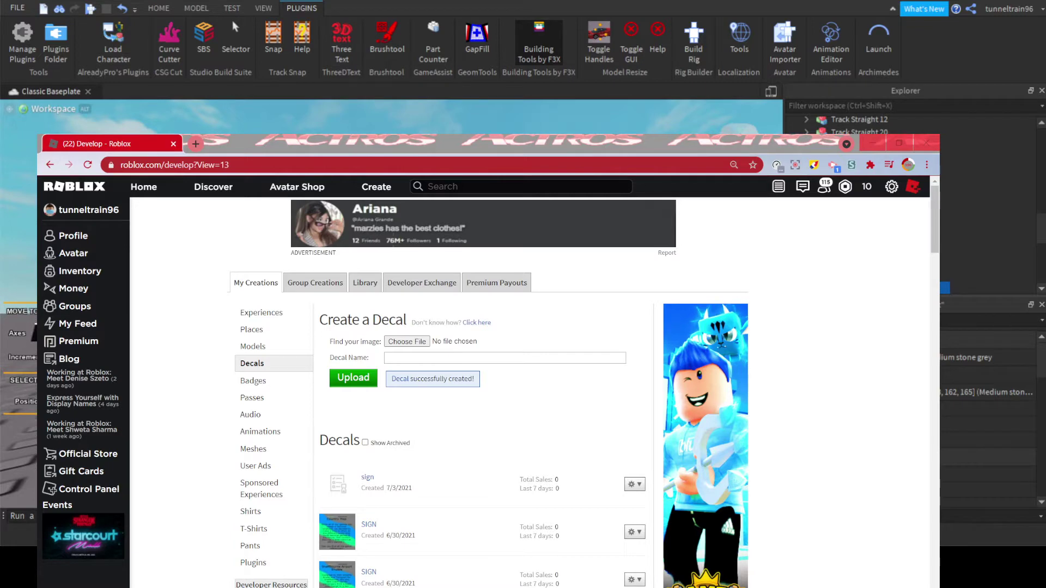
key(x)
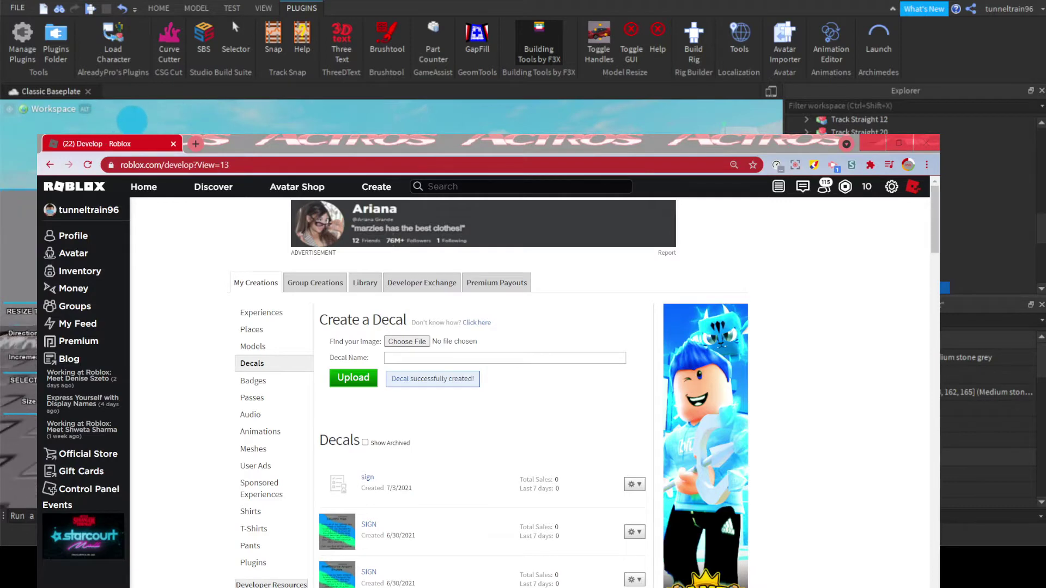
scroll(893, 226, down, 2)
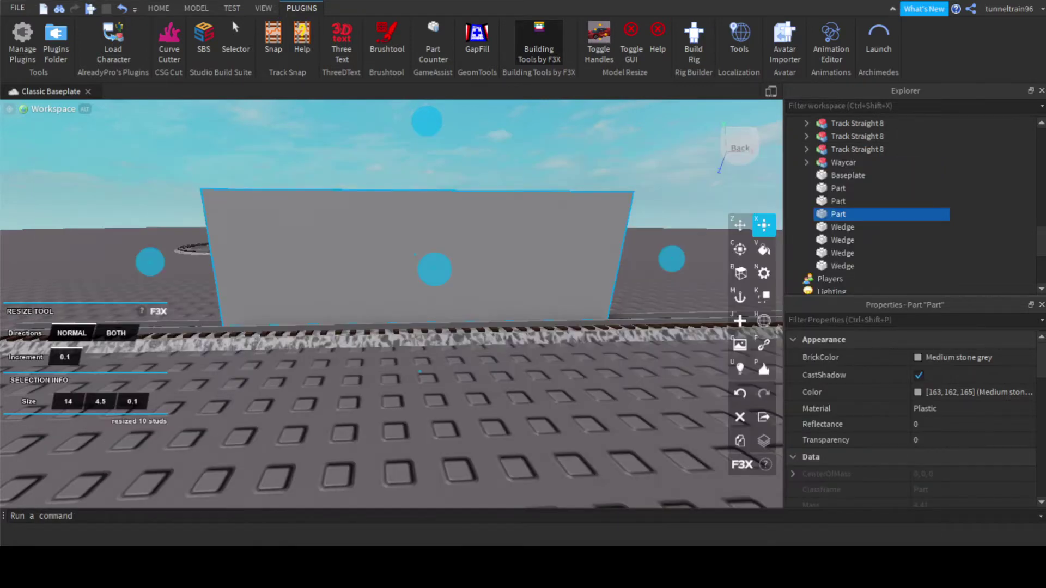
Add a decal to the panel's Back face and paste the uploaded image's asset reference as its texture.
right_drag(581, 363, 527, 354)
key(d)
key(w)
key(s)
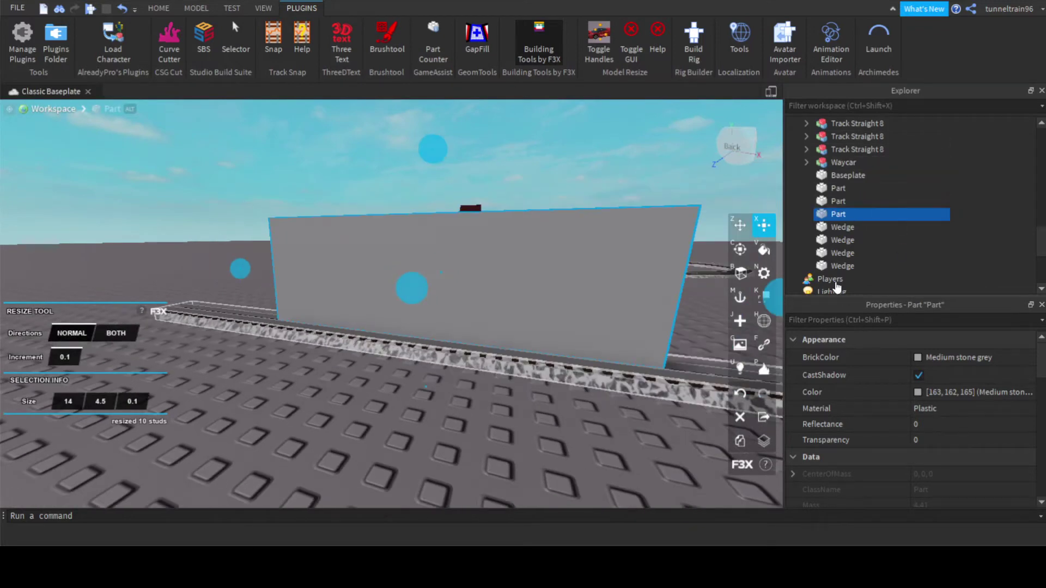
click(817, 216)
click(504, 322)
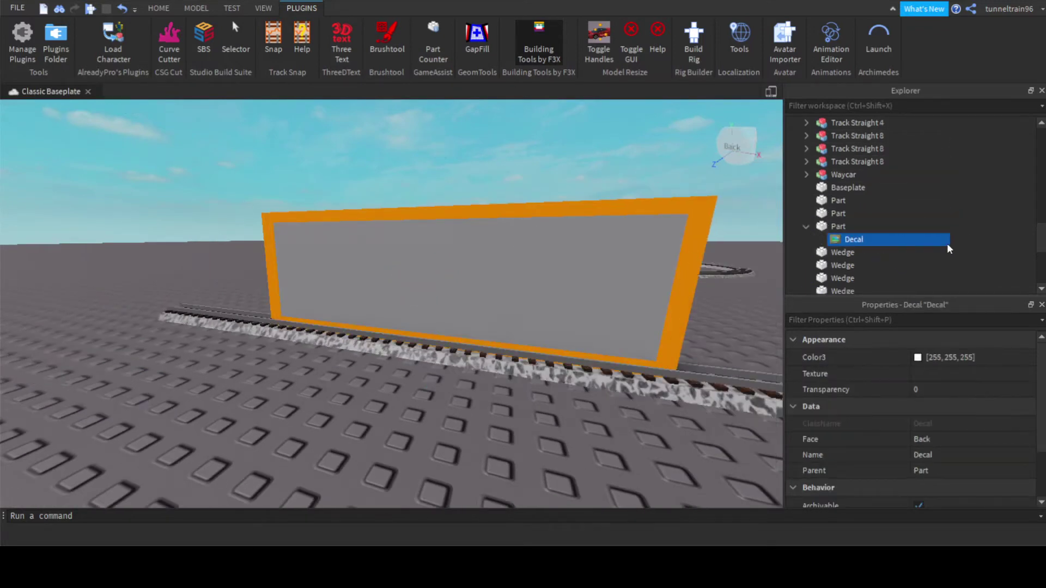
click(918, 375)
key(ctrl+v)
key(Return)
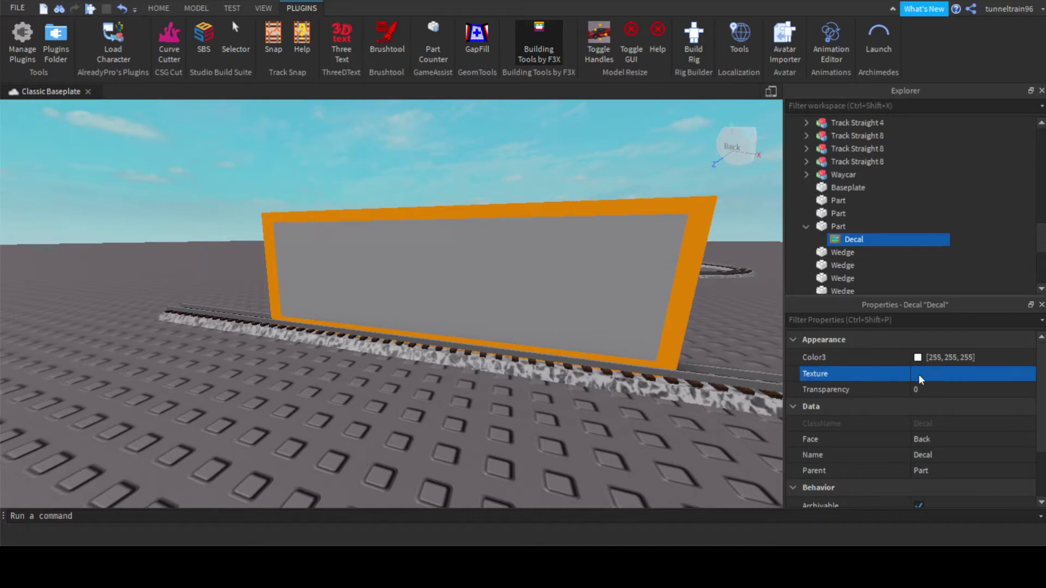
Select the panel with the tram drawing and lower it 2.3 studs onto the track.
right_drag(447, 338, 491, 322)
key(a)
click(833, 228)
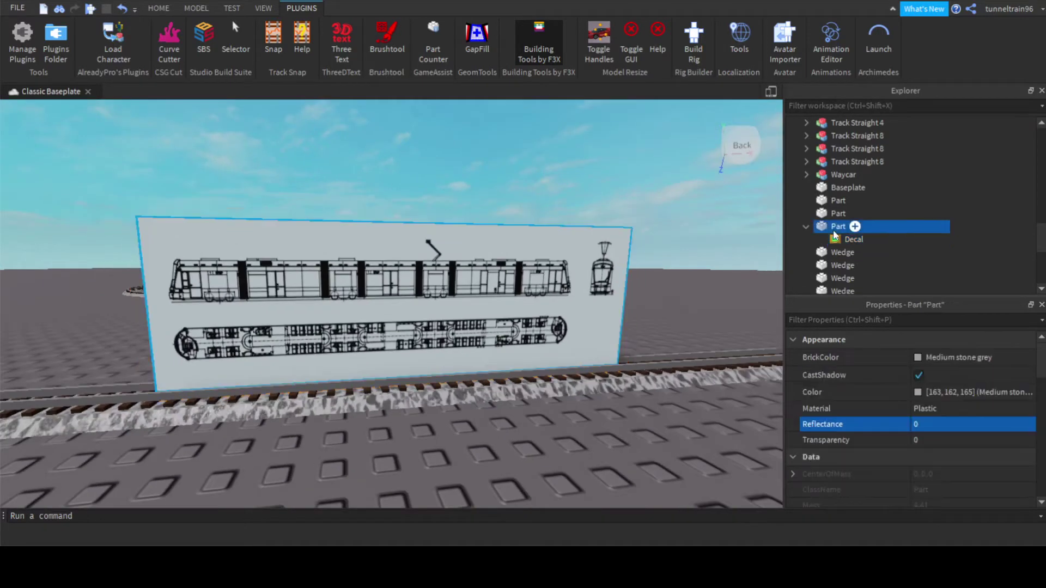
scroll(556, 188, down, 2)
click(543, 47)
scroll(591, 229, up, 3)
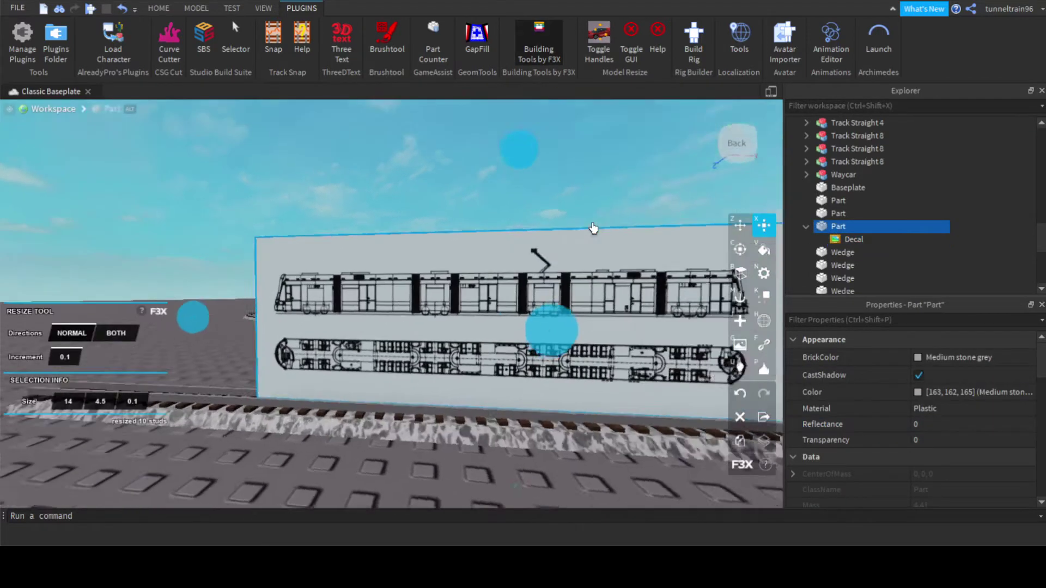
right_drag(481, 332, 516, 324)
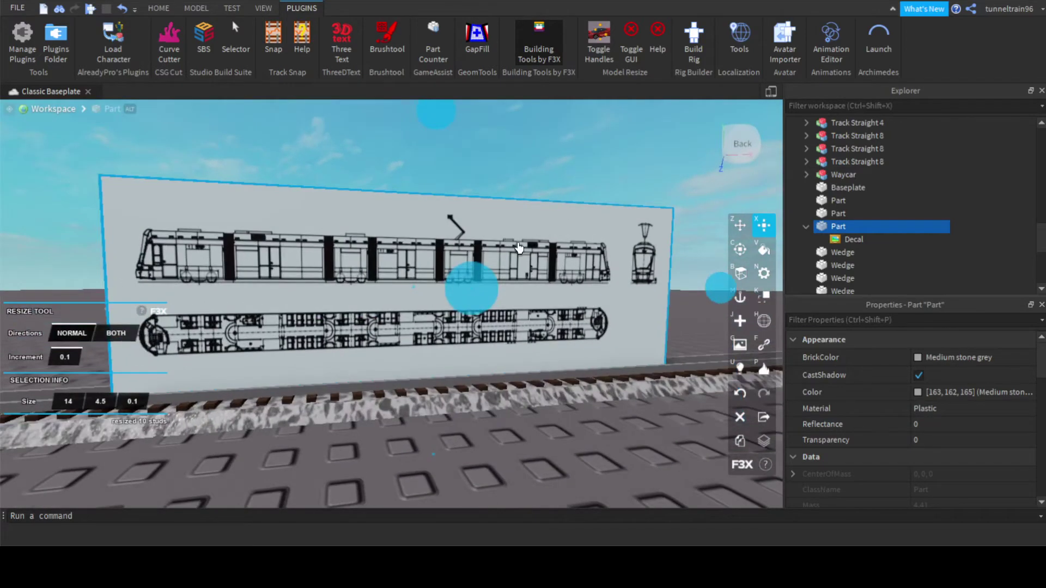
scroll(540, 271, down, 3)
scroll(542, 272, up, 3)
right_drag(542, 273, 416, 243)
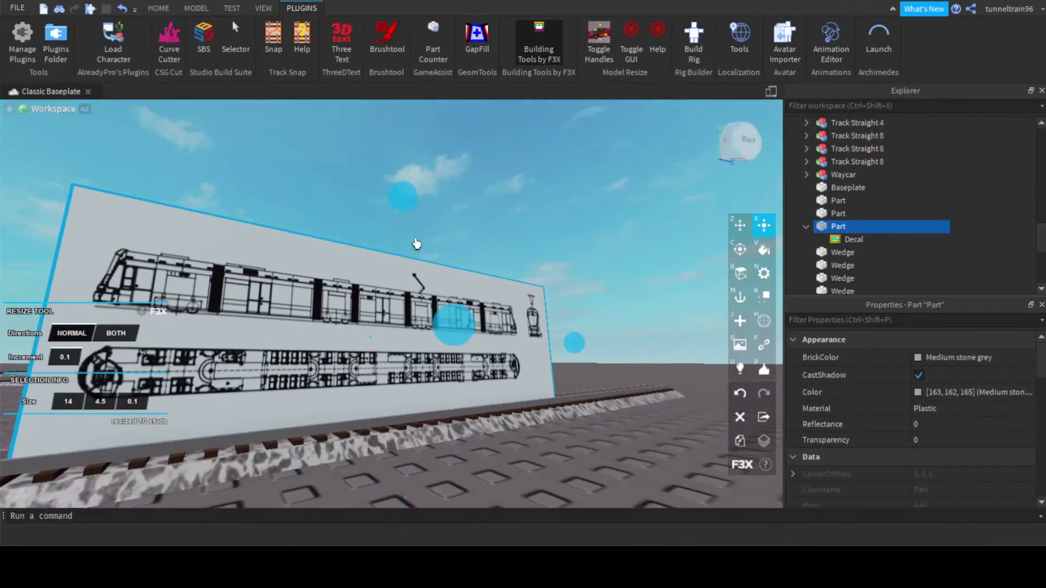
key(z)
drag(403, 198, 398, 269)
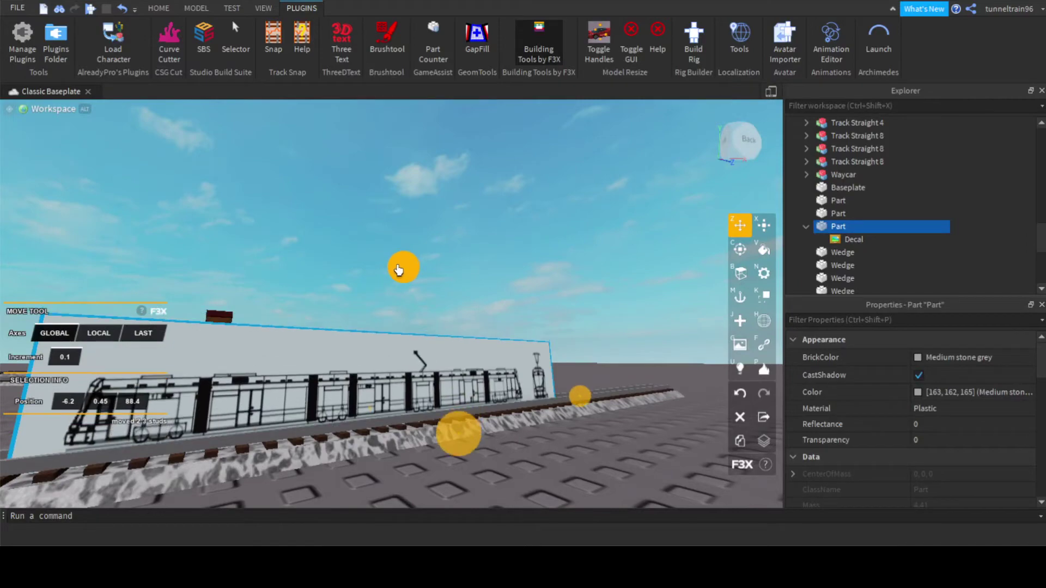
Duplicate the drawing panel and rotate the copy 90 degrees about the vertical axis, across the track.
key(d)
right_drag(547, 299, 525, 274)
key(c)
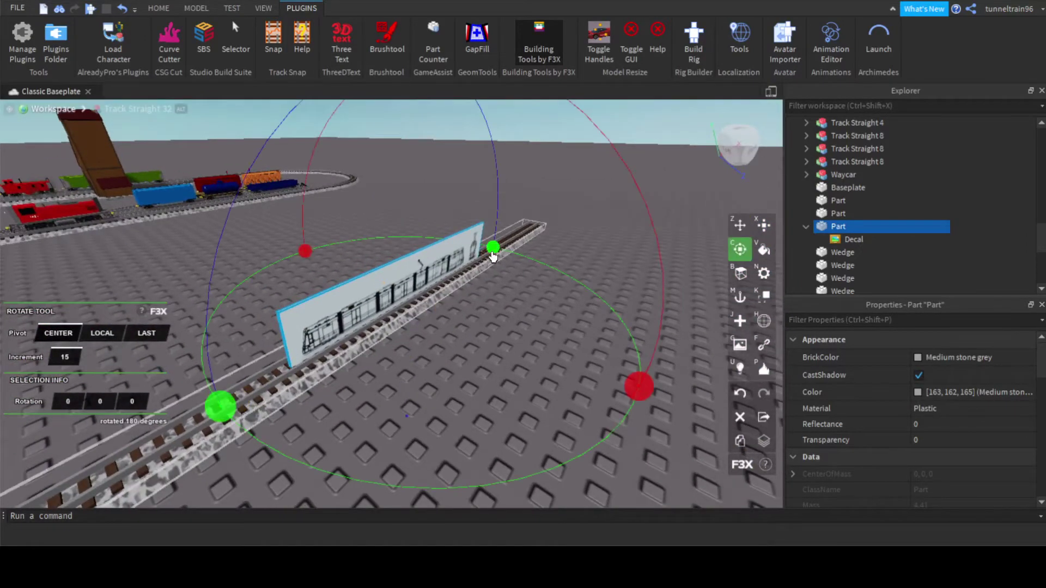
key(ctrl+d)
drag(493, 249, 583, 383)
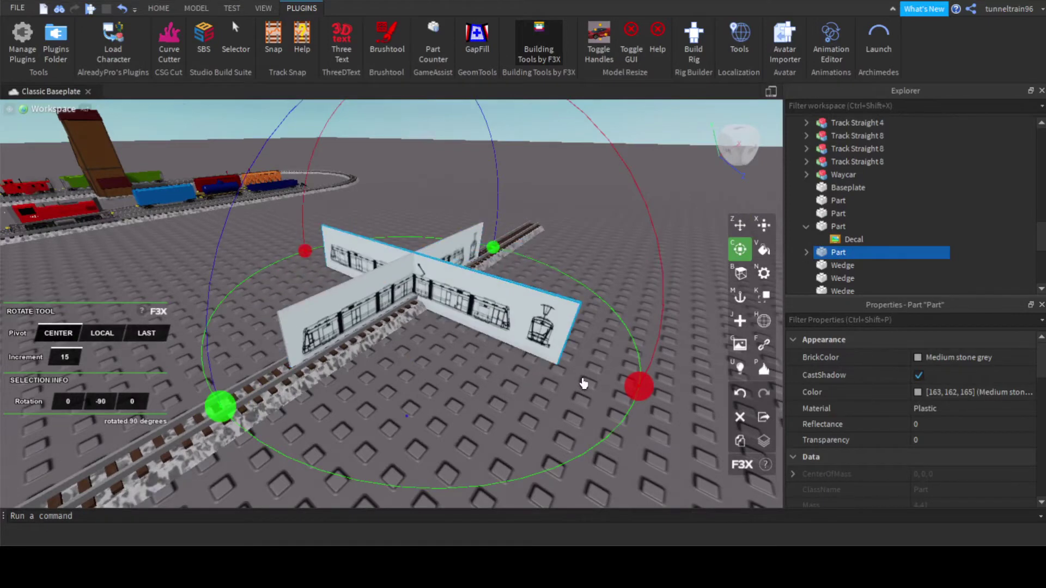
Move the crosswise copy 6.1 studs along the track towards the end of the first panel.
key(z)
key(d)
right_drag(497, 306, 493, 302)
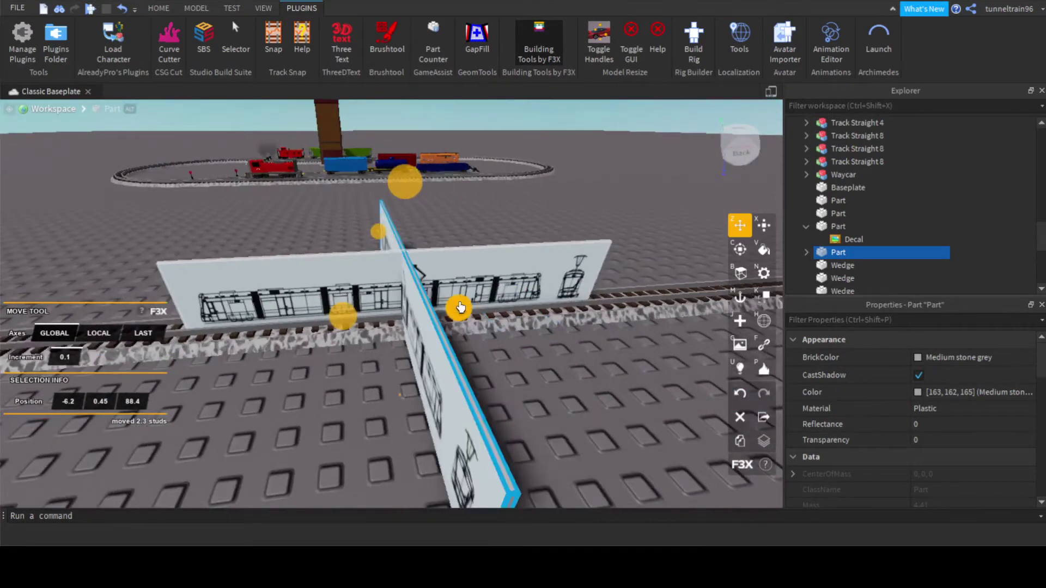
key(a)
drag(460, 306, 394, 321)
key(a)
right_drag(394, 321, 389, 322)
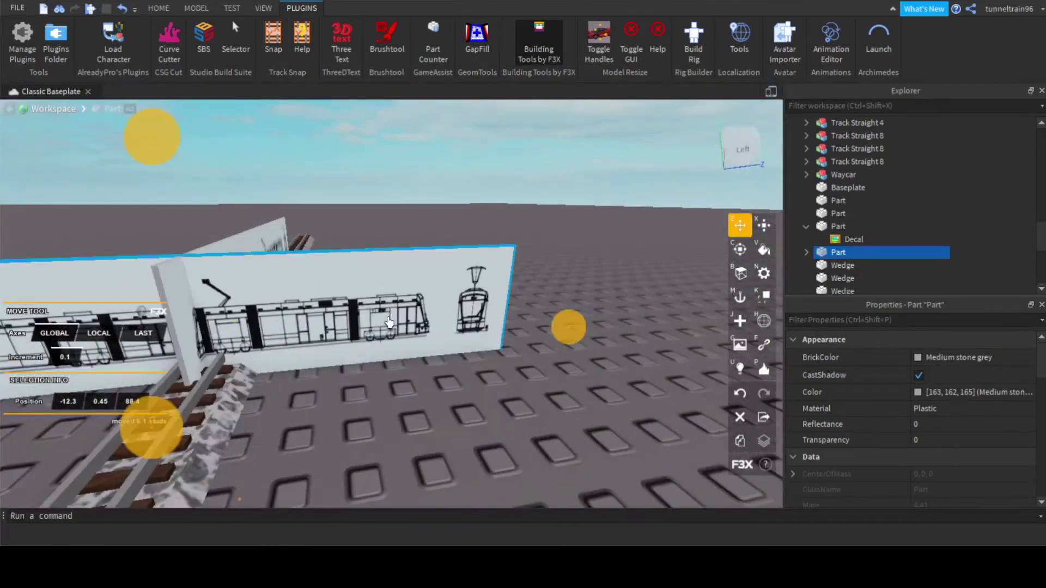
Shift the crosswise panel 6.3 studs across the track to bring its front-view drawing over the rails, and raise it 0.1 stud.
key(a)
drag(663, 339, 462, 374)
right_drag(462, 373, 434, 326)
right_drag(348, 330, 194, 213)
drag(228, 214, 228, 210)
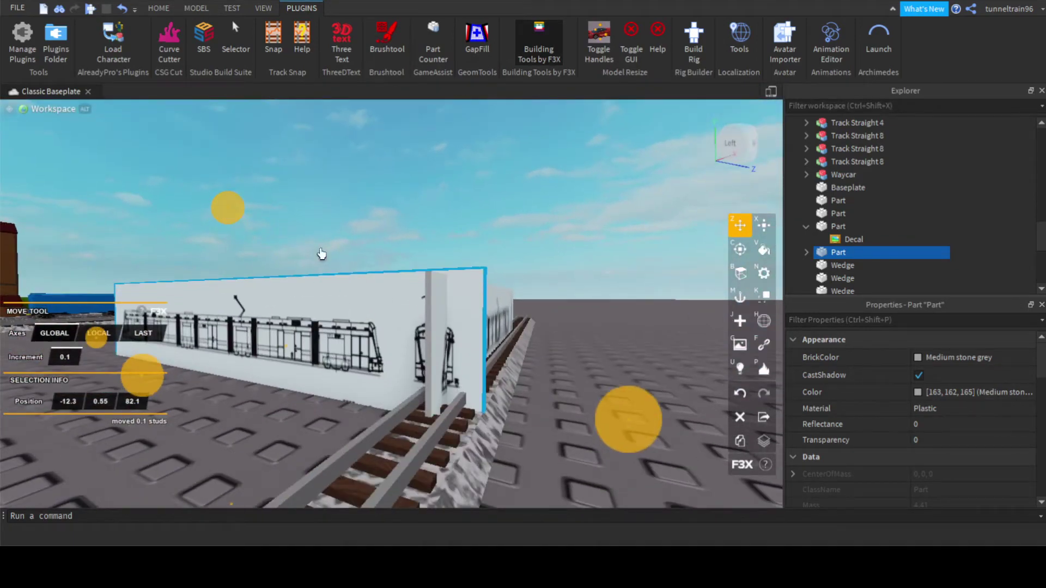
Lengthen the crosswise panel and move it 2.4 studs sideways, centring the tram's front view on the rails.
right_drag(322, 253, 369, 273)
key(x)
drag(397, 296, 412, 295)
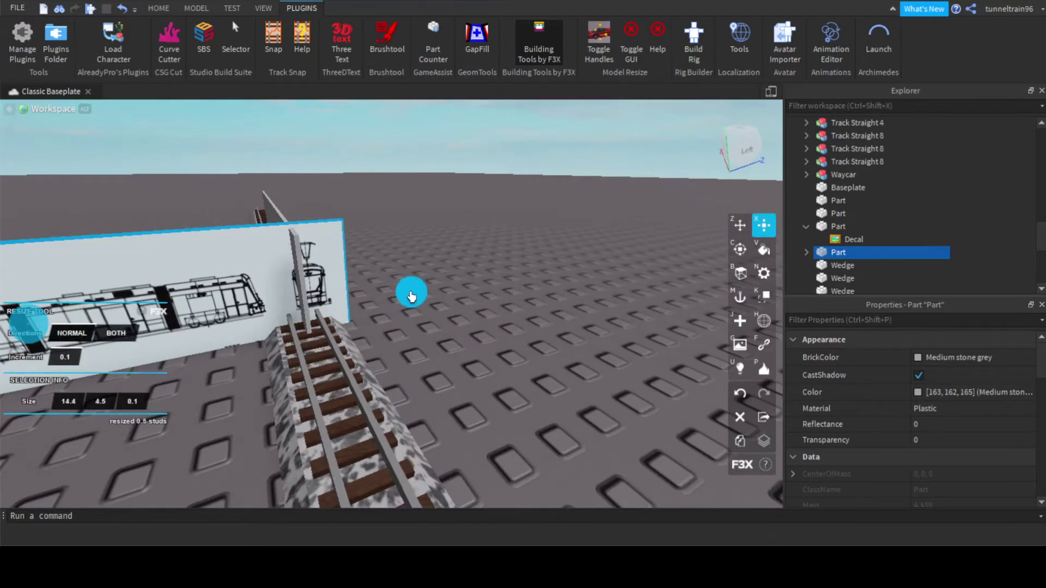
right_drag(411, 296, 523, 359)
mouse_move(523, 360)
mouse_down()
mouse_move(648, 366)
mouse_move(514, 357)
mouse_move(612, 361)
mouse_move(639, 375)
mouse_move(544, 370)
mouse_up()
key(z)
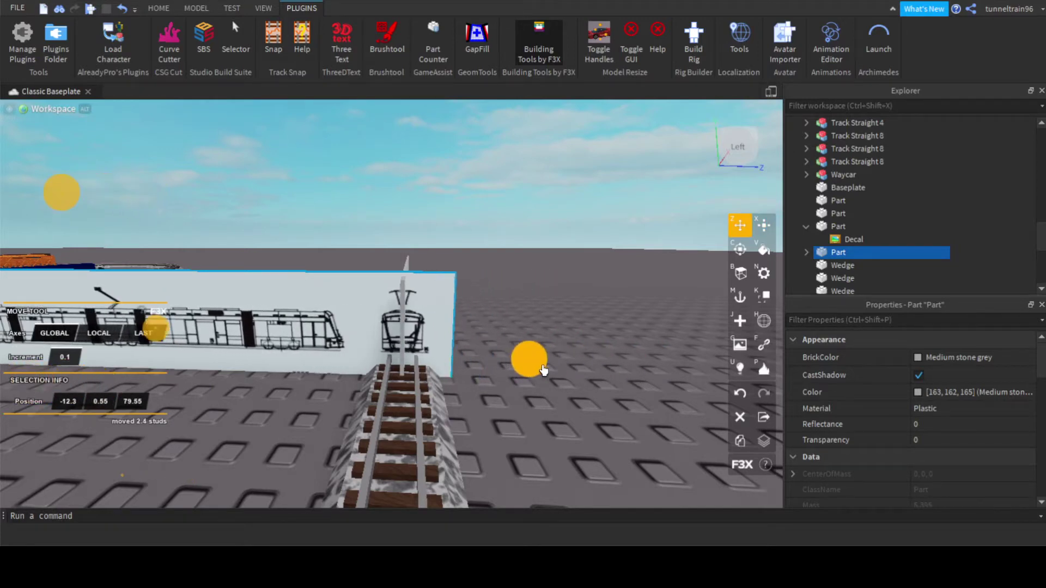
Adjust the crosswise panel's length and shift it across the track, ending with a 0.05 stud nudge, to centre the front view on the rails.
scroll(504, 350, up, 3)
mouse_move(504, 350)
right_down()
mouse_move(509, 336)
mouse_move(496, 353)
right_up()
scroll(509, 336, down, 3)
key(x)
drag(549, 399, 568, 420)
key(z)
key(x)
key(z)
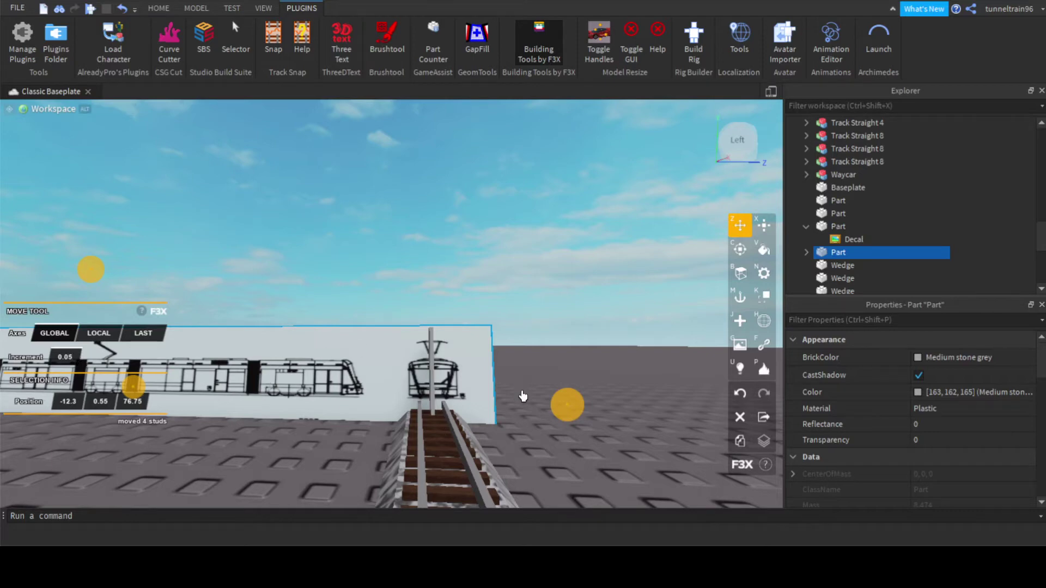
drag(568, 412, 566, 413)
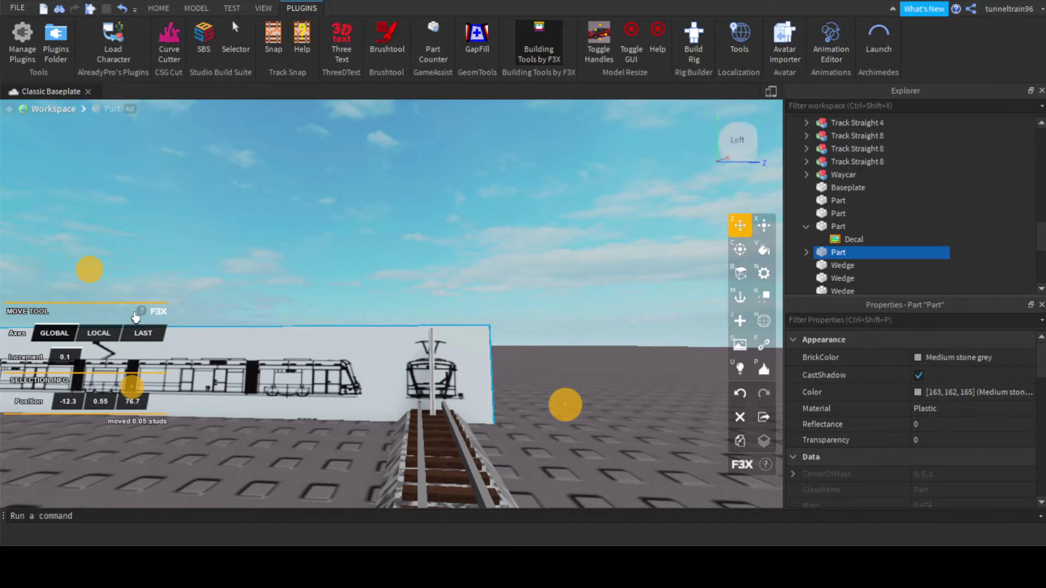
Increase the crosswise panel's height and lower it 1.9 studs so the front-view drawing meets the rails.
right_drag(317, 269, 320, 270)
key(x)
drag(322, 341, 343, 275)
right_drag(343, 275, 398, 299)
scroll(397, 299, down, 4)
scroll(397, 299, up, 4)
key(z)
drag(191, 169, 183, 220)
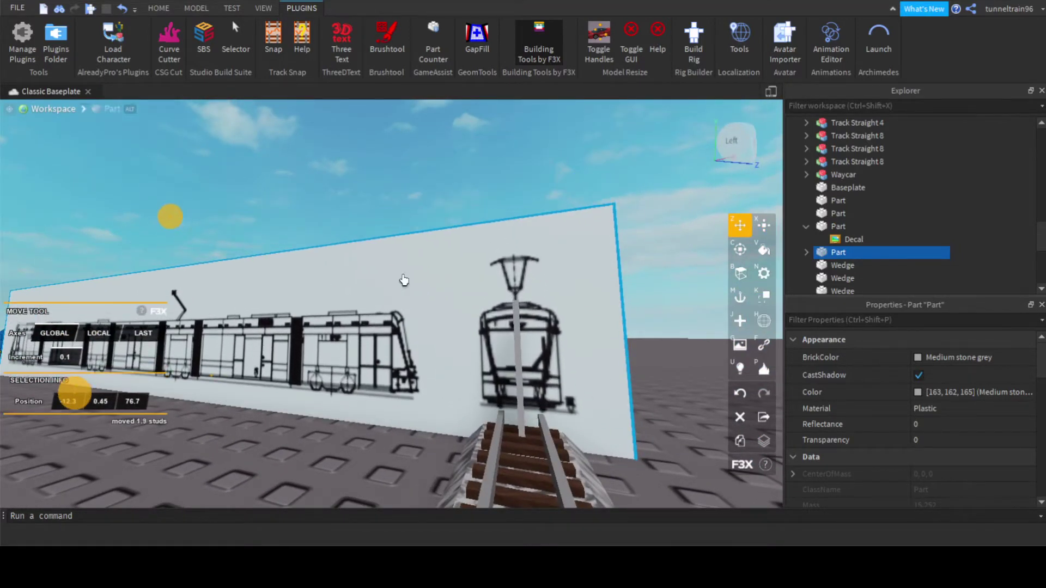
Inspect the crosswise panel's front view from several sides against the rails and the side-view panel.
scroll(485, 320, down, 5)
right_drag(398, 319, 439, 304)
scroll(516, 321, up, 4)
scroll(518, 321, down, 4)
scroll(500, 304, up, 3)
scroll(451, 338, down, 4)
key(w)
key(d)
key(a)
right_drag(336, 286, 302, 303)
key(a)
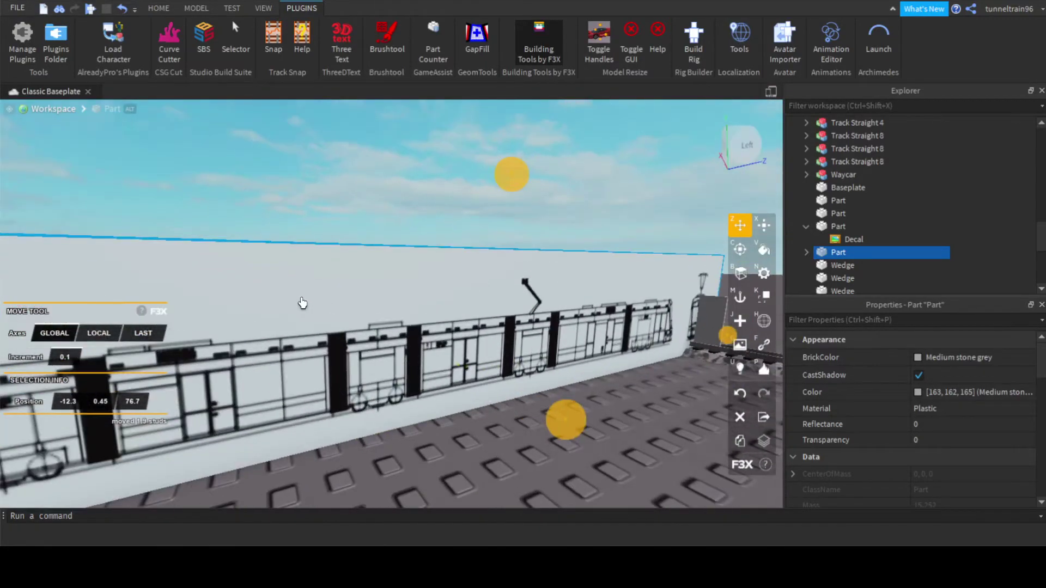
key(s)
key(d)
right_drag(533, 309, 513, 382)
key(w)
key(d)
key(s)
key(w)
key(d)
key(s)
key(s)
key(w)
key(s)
key(d)
key(a)
key(d)
key(w)
key(s)
key(a)
key(w)
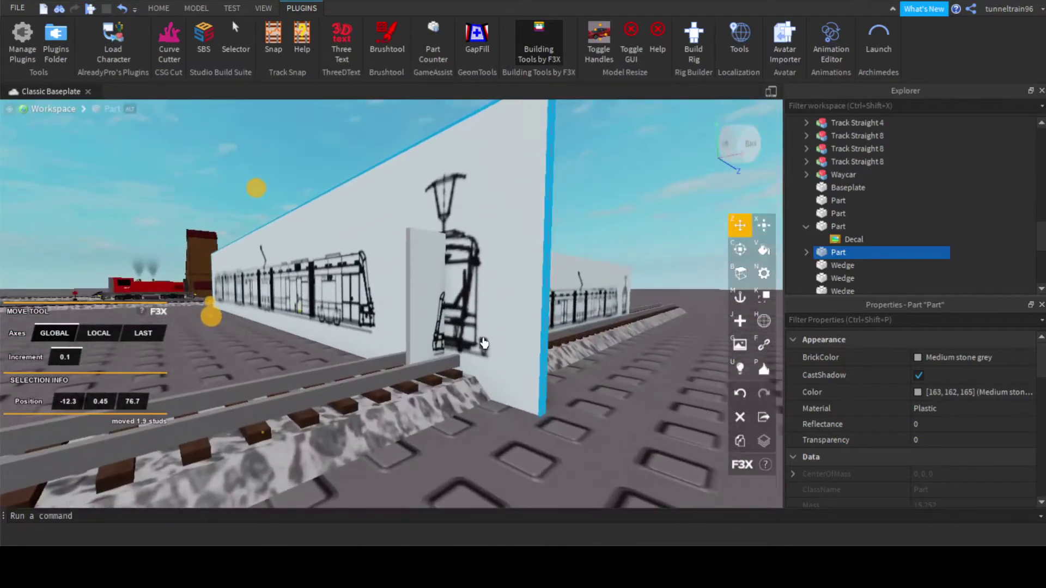
Reduce the crosswise panel's height to 4.8 studs and adjust its vertical position to 0.4.
key(s)
key(x)
drag(241, 246, 233, 268)
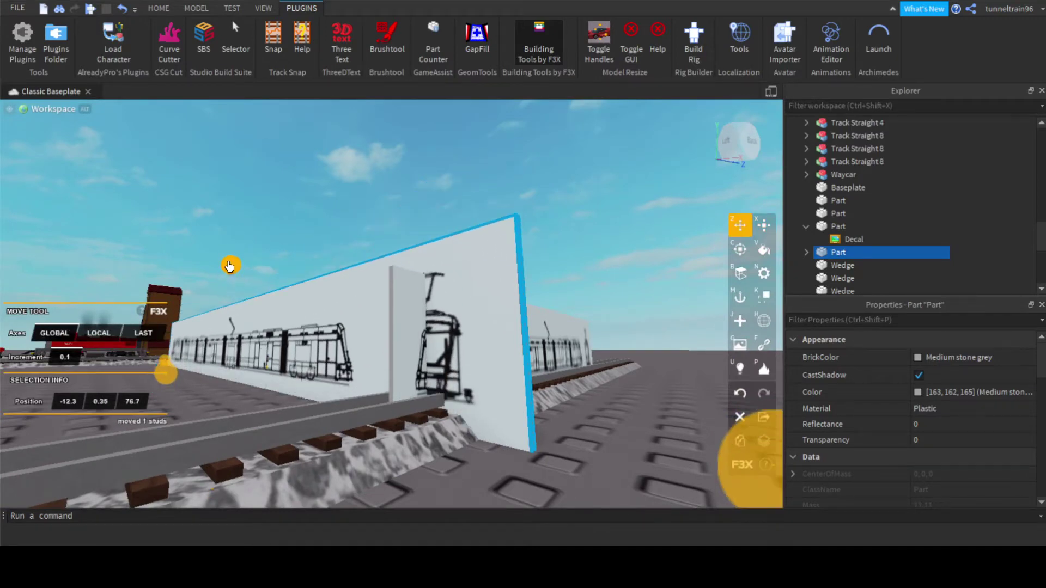
key(x)
key(z)
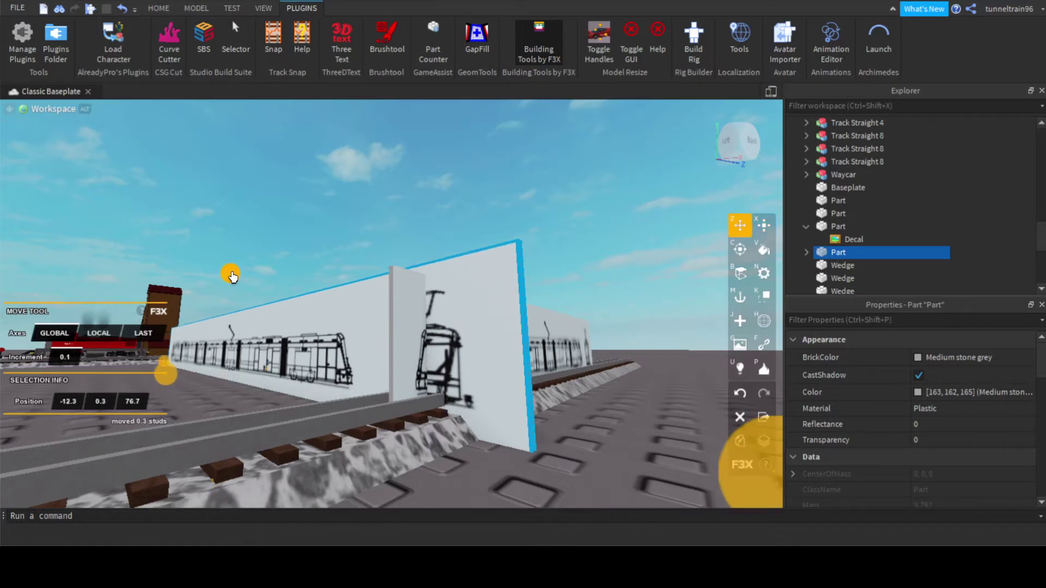
drag(233, 276, 232, 278)
key(x)
key(z)
Trim the crosswise panel's height to 4.6 studs and raise it 0.1 stud.
right_drag(411, 305, 415, 306)
scroll(414, 307, down, 10)
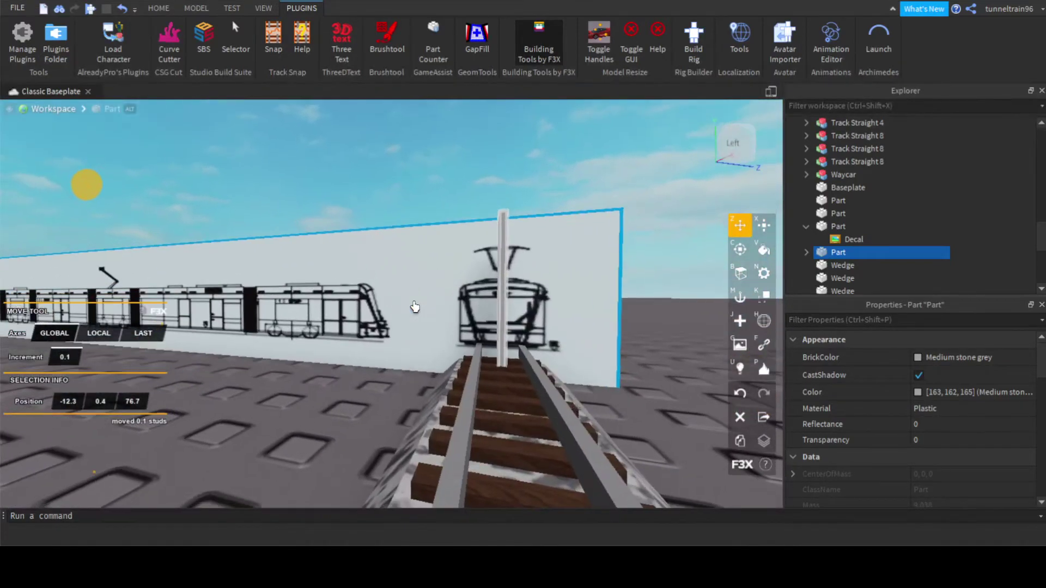
scroll(511, 342, up, 10)
right_drag(511, 342, 416, 309)
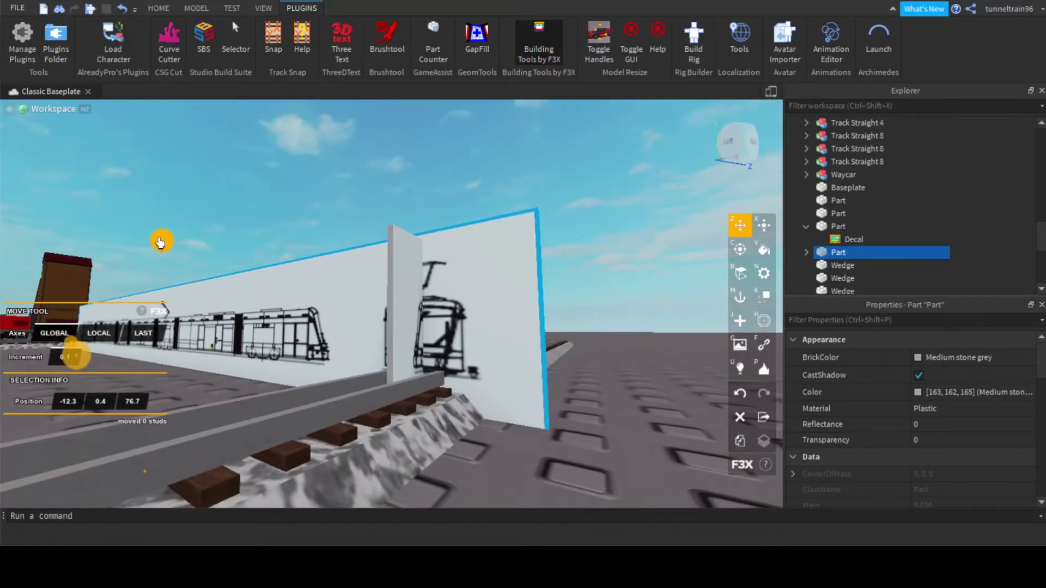
right_drag(160, 242, 264, 253)
key(x)
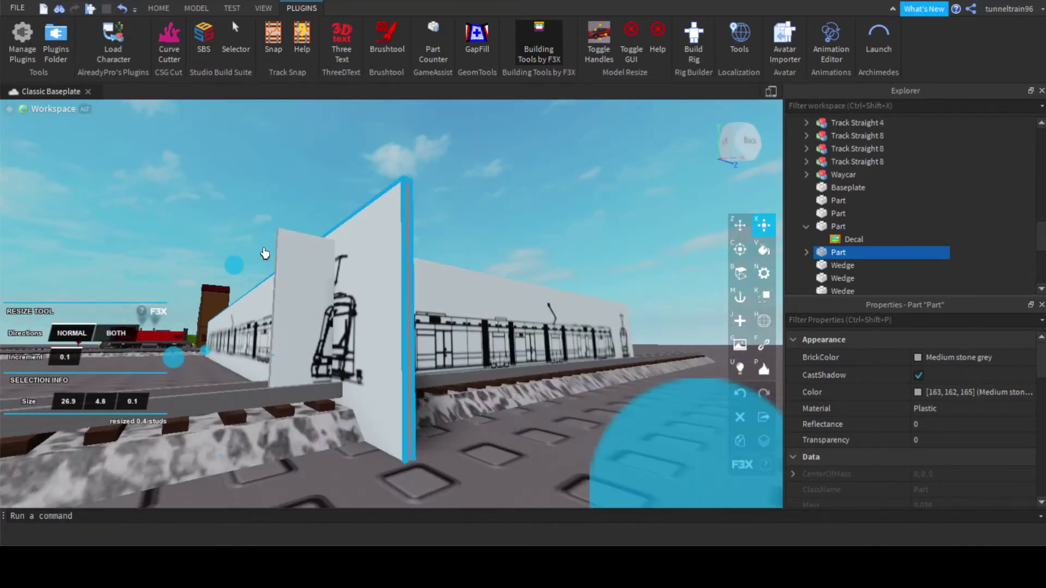
drag(237, 266, 241, 276)
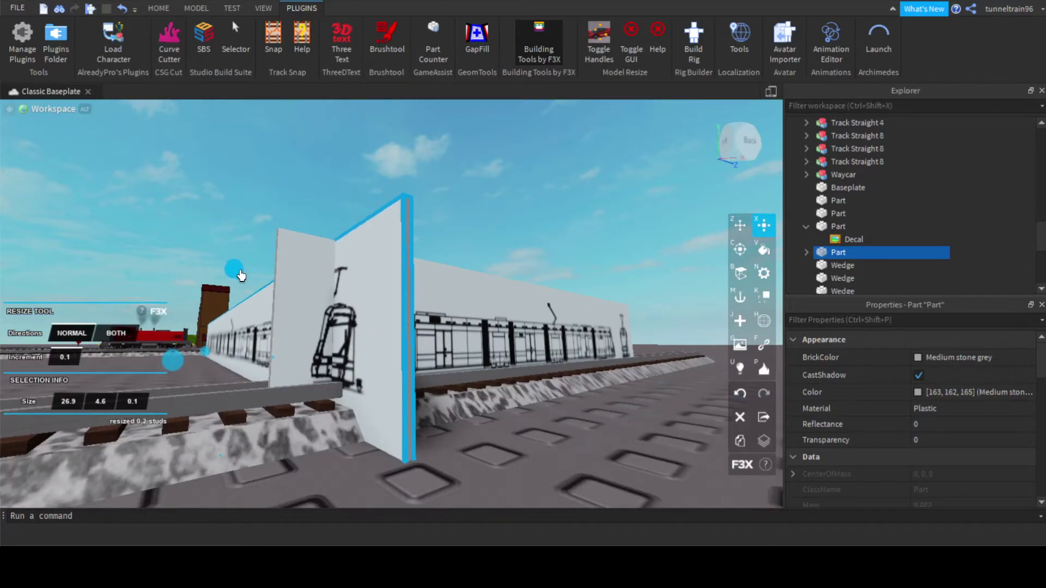
right_drag(373, 283, 383, 232)
key(z)
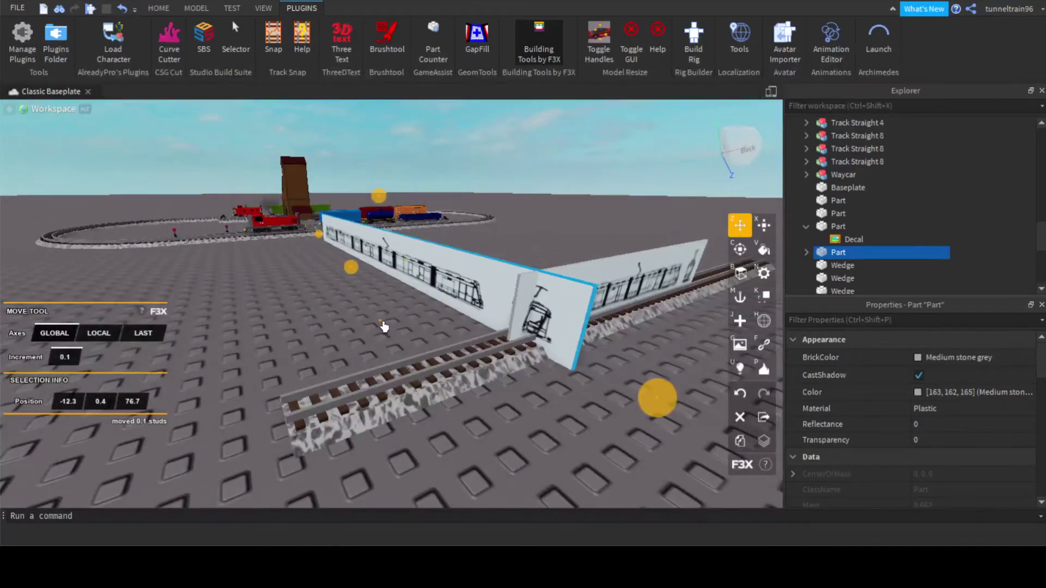
Duplicate the crosswise panel and move the copy up and clear of the other panels.
key(ctrl+d)
drag(378, 196, 375, 90)
scroll(403, 283, down, 3)
drag(436, 272, 387, 348)
mouse_move(386, 305)
right_down()
mouse_move(387, 327)
mouse_move(393, 320)
right_up()
Rotate the copied panel 90 degrees to lie flat and turn it parallel to the track.
key(c)
scroll(392, 320, down, 2)
right_drag(549, 182, 457, 222)
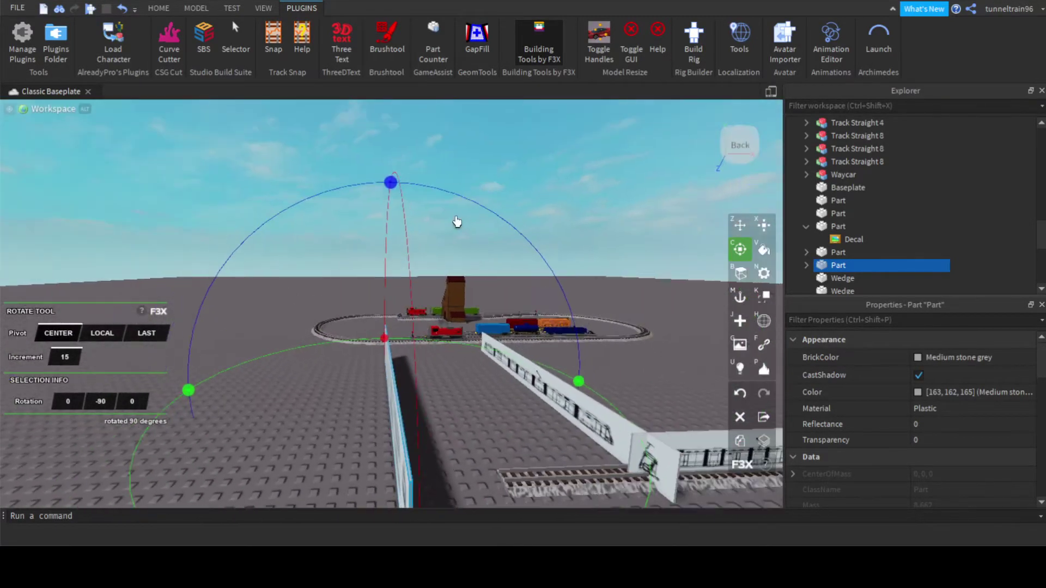
drag(404, 188, 565, 384)
right_drag(566, 384, 556, 278)
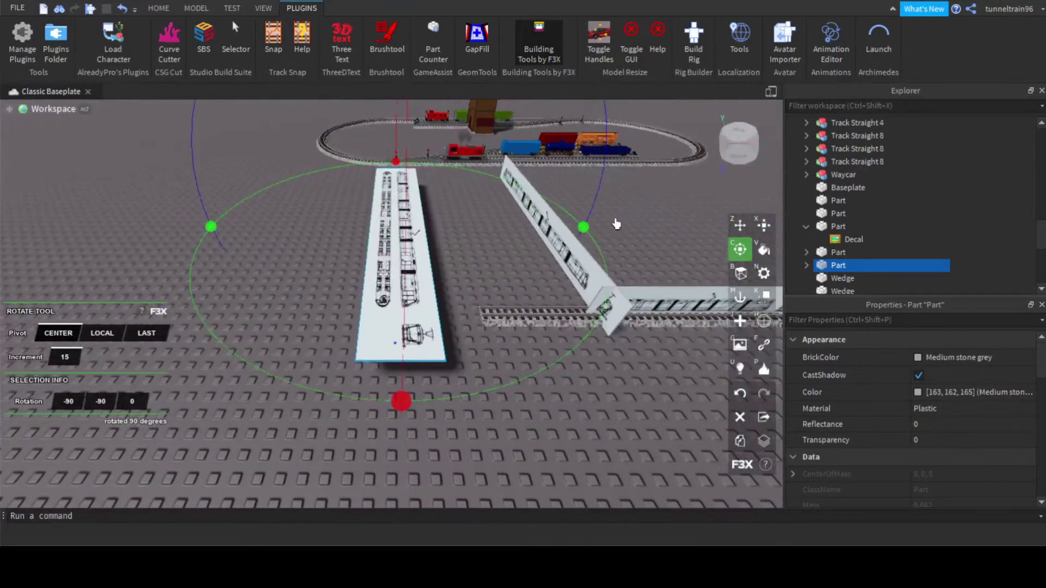
drag(581, 232, 516, 103)
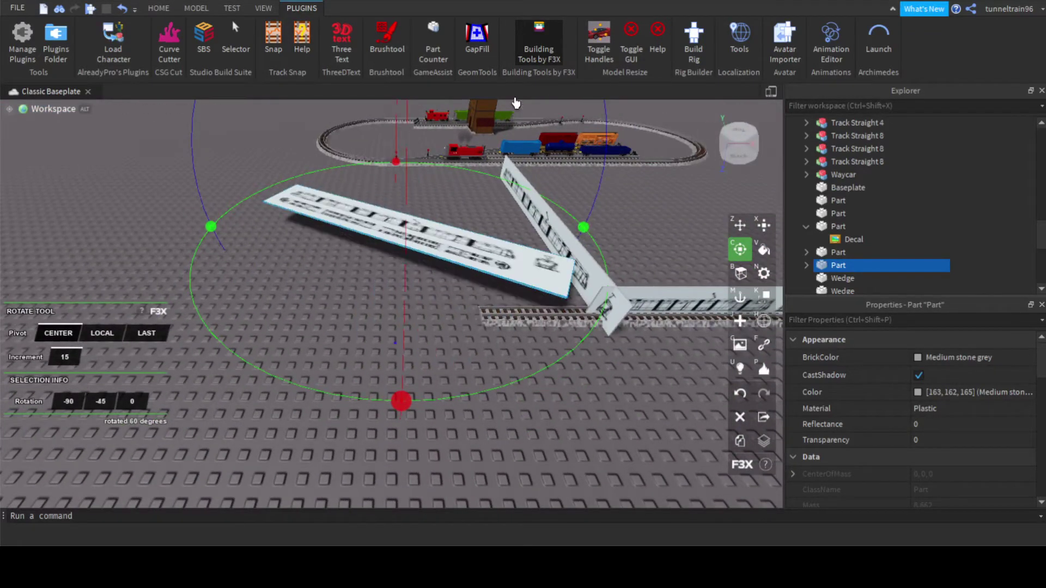
drag(401, 91, 392, 157)
Move the flat panel down to the ground and sideways over the line of the track.
key(z)
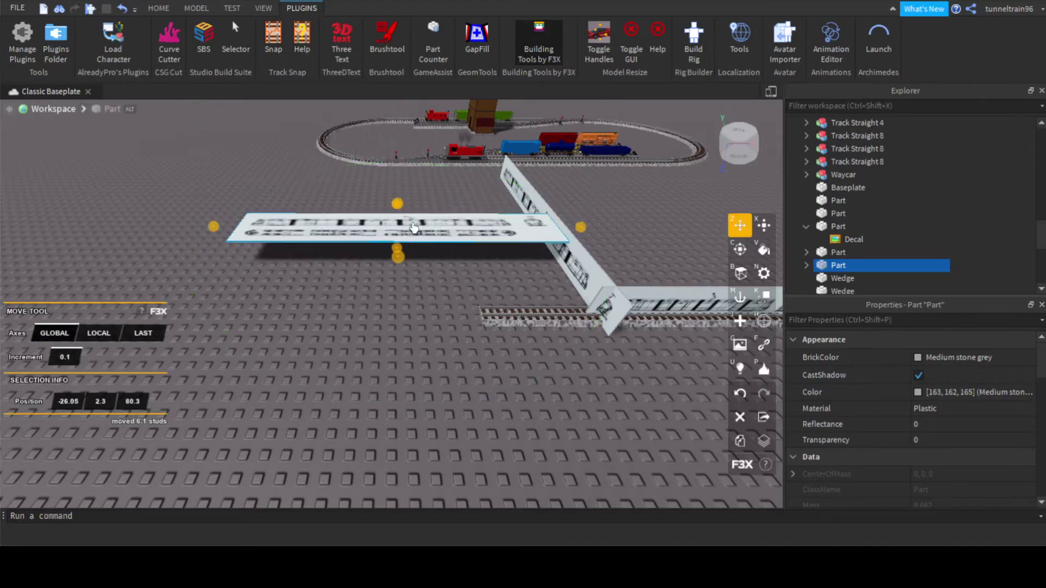
right_drag(413, 228, 356, 224)
drag(356, 224, 482, 280)
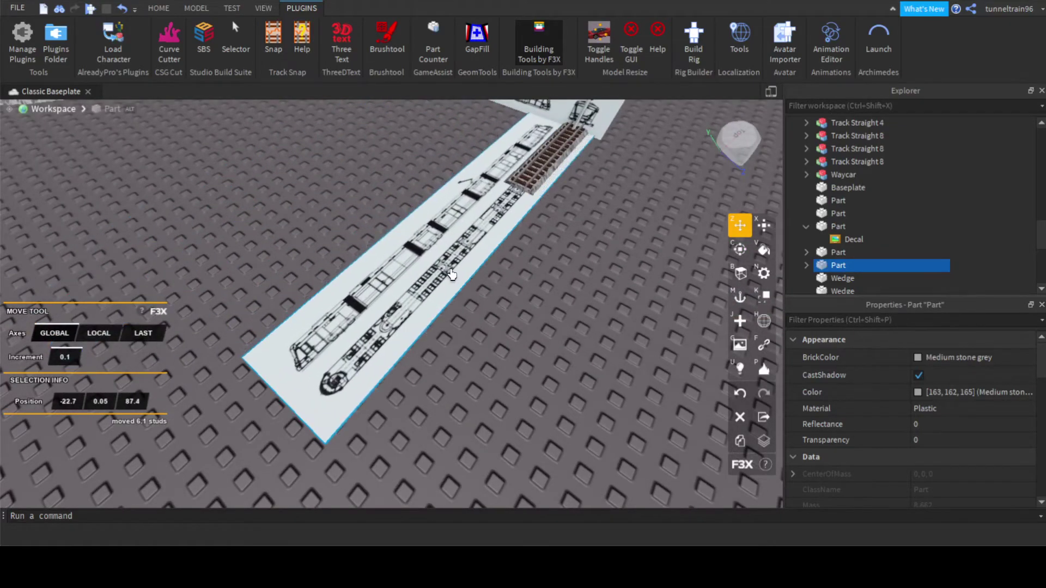
Raise the flat panel to a height of 0.45, just below the top of the rails.
key(w)
right_drag(484, 281, 483, 283)
key(s)
key(d)
key(w)
key(s)
drag(294, 225, 297, 197)
Slide the flat panel along the track to X position -1.5, beneath the upright drawing panels.
key(d)
right_drag(402, 251, 402, 252)
drag(263, 225, 327, 258)
key(a)
right_drag(366, 284, 367, 283)
key(x)
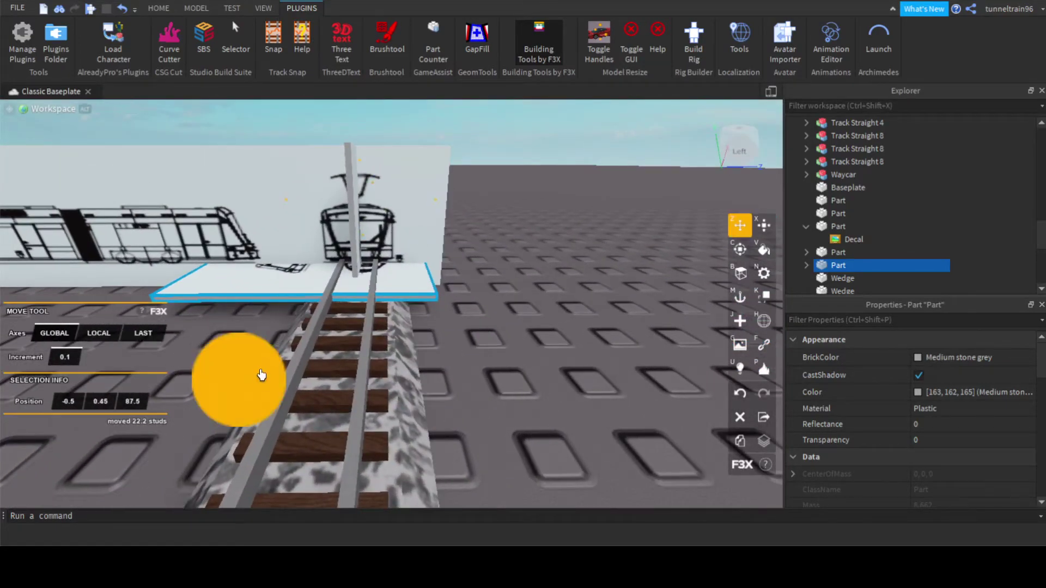
drag(238, 379, 177, 469)
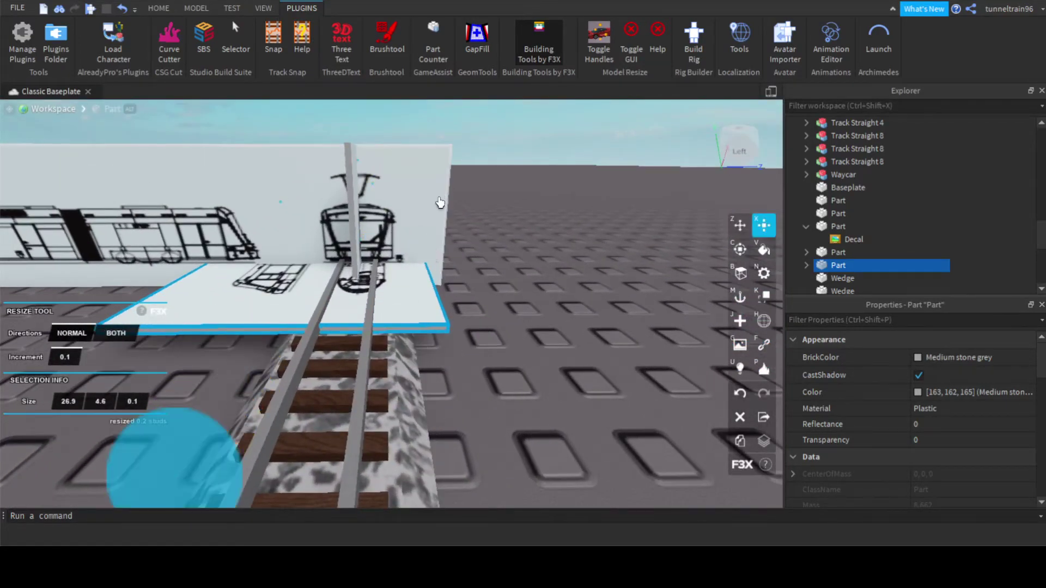
Widen the flat panel on both sides and move it 0.6 stud sideways to centre its top-view drawing on the rails.
drag(440, 202, 444, 204)
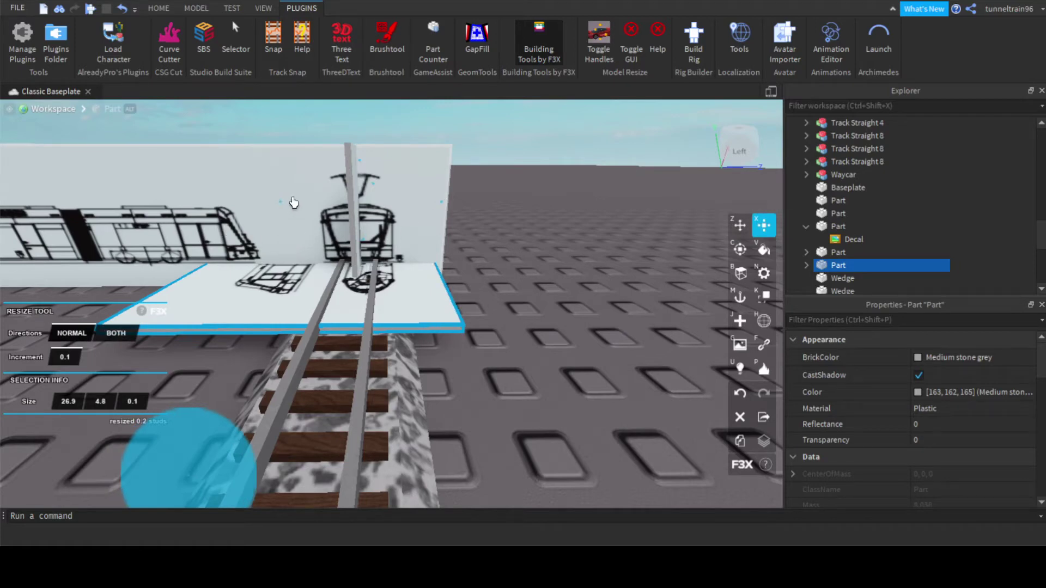
drag(282, 206, 258, 205)
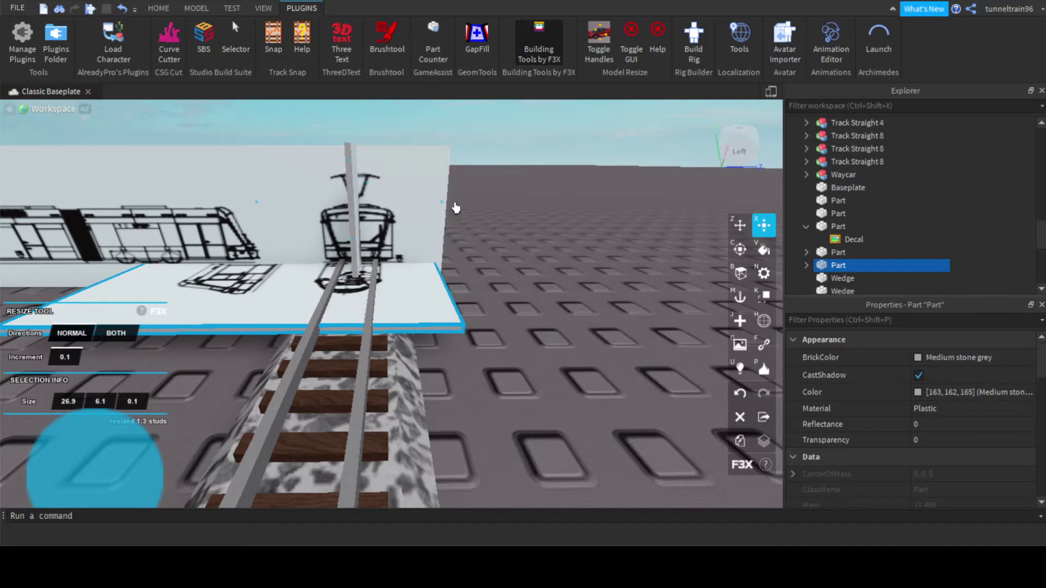
mouse_move(440, 204)
mouse_down()
mouse_move(460, 206)
mouse_move(449, 210)
mouse_up()
key(z)
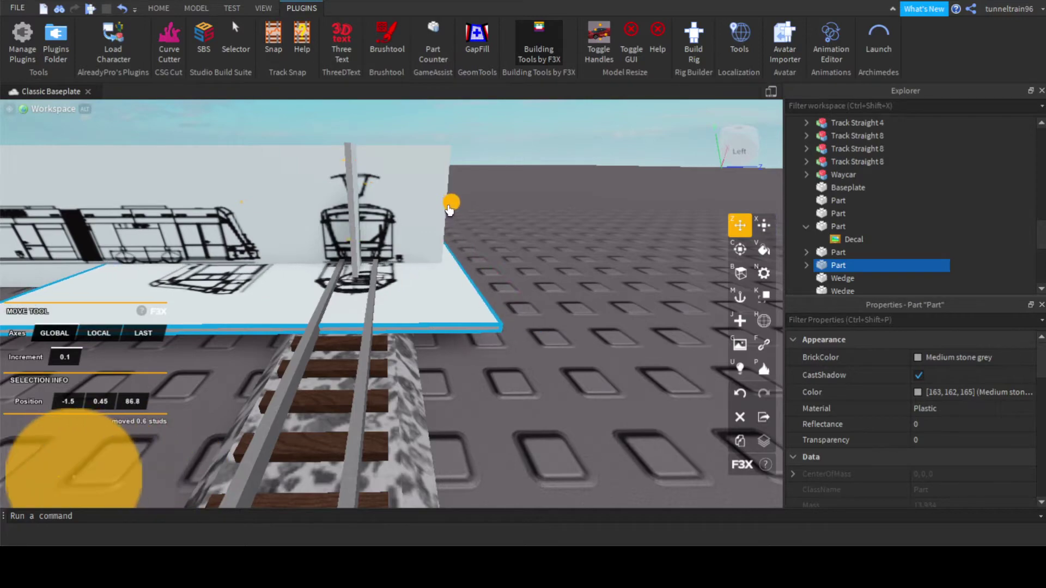
Inspect how the flat top-view panel lines up with the rails and upright panels, and clear the selection.
right_drag(471, 279, 472, 281)
key(w)
scroll(472, 280, down, 4)
scroll(356, 417, up, 4)
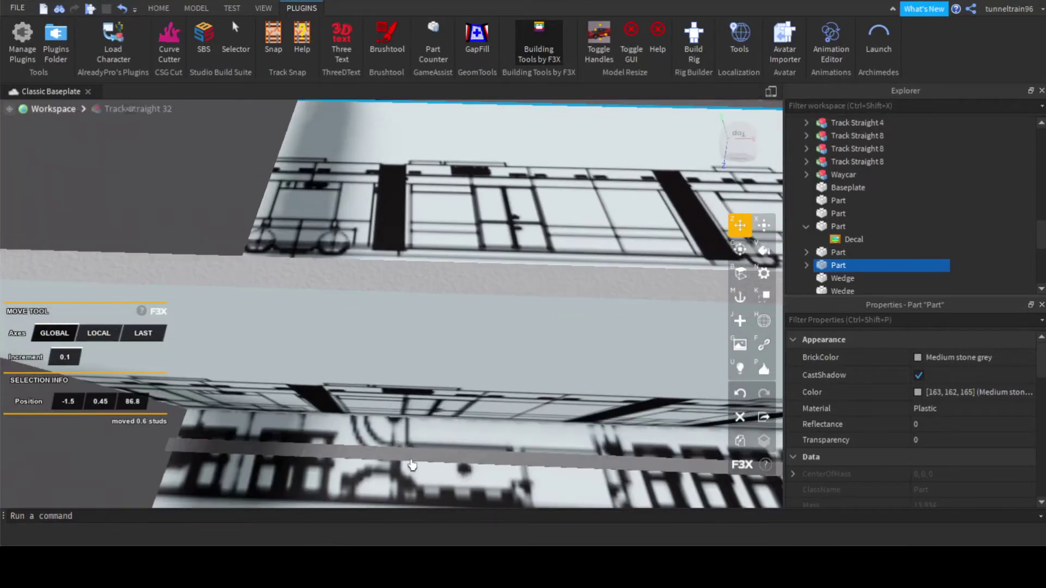
scroll(458, 416, down, 5)
scroll(459, 416, up, 4)
right_drag(459, 416, 456, 234)
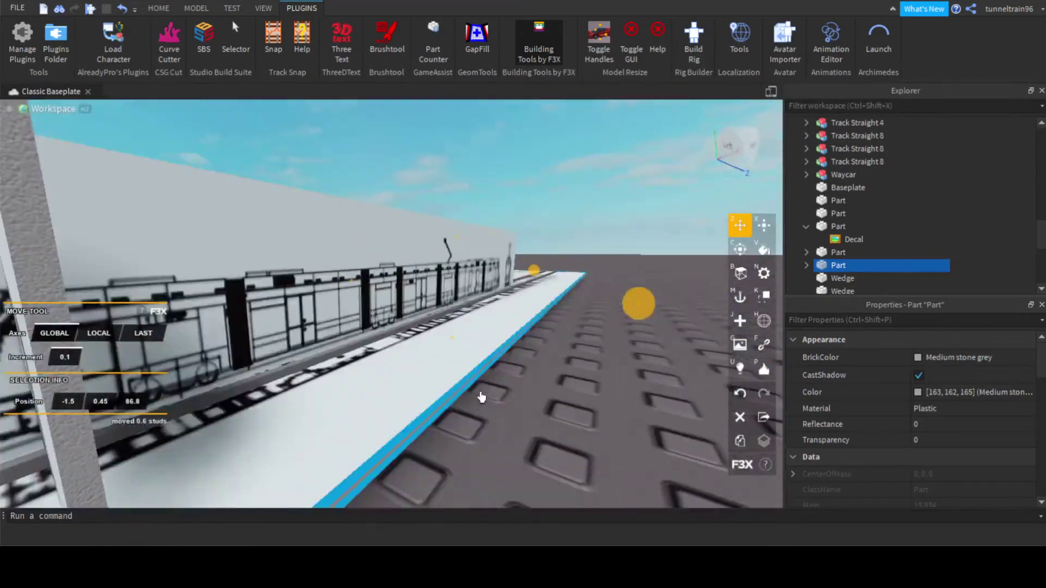
drag(450, 246, 449, 248)
click(470, 217)
right_drag(470, 217, 518, 201)
scroll(483, 241, down, 5)
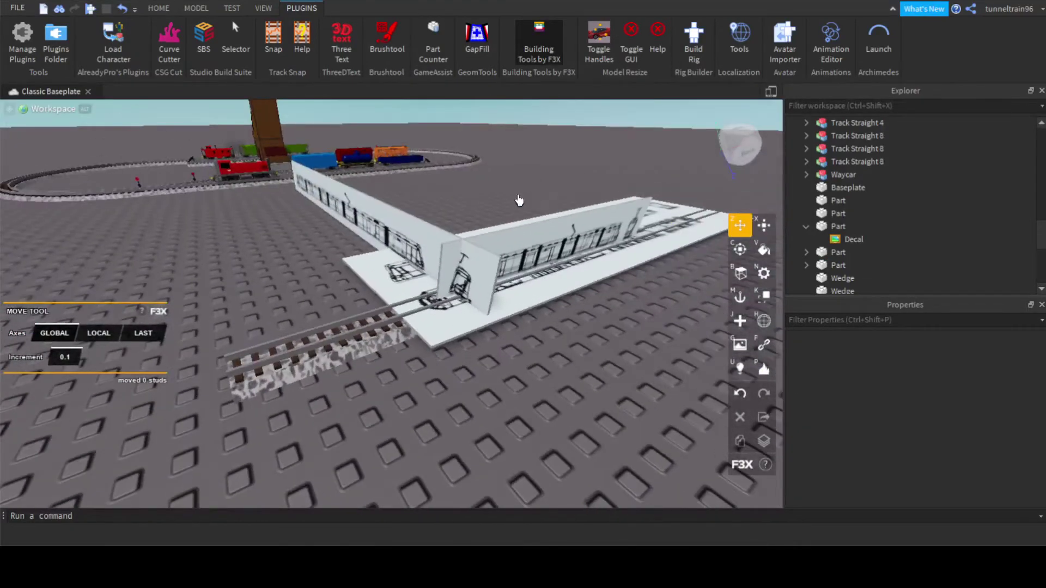
click(458, 275)
shift+click(441, 316)
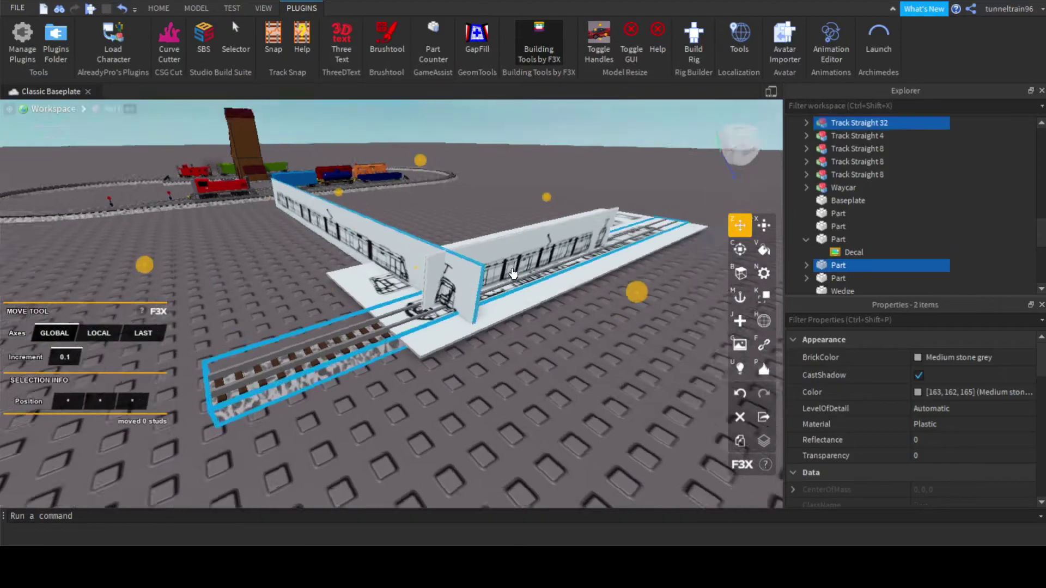
right_drag(440, 315, 578, 209)
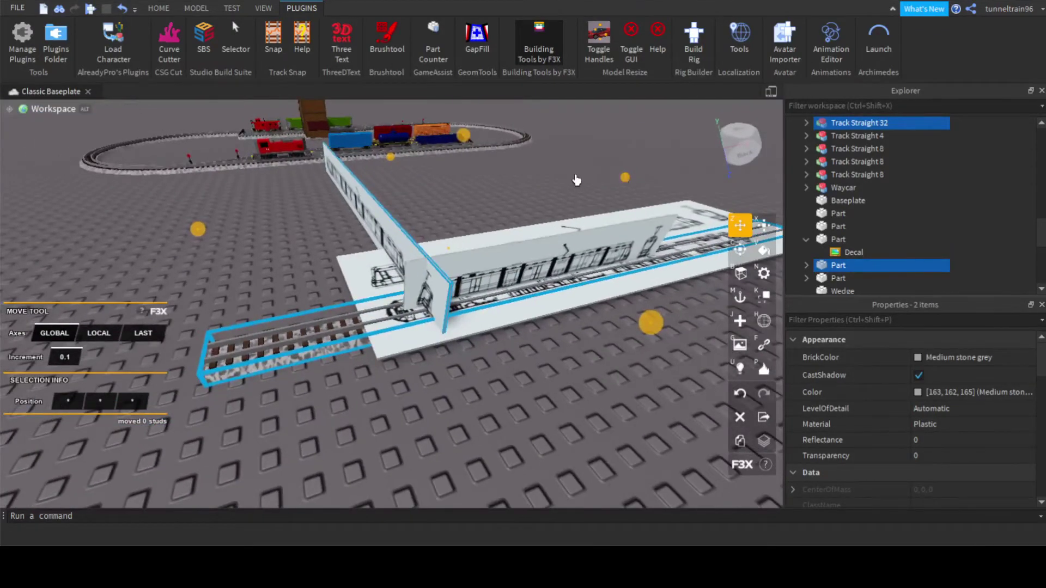
click(577, 180)
Move the crosswise and flat panels together away from the side-view panel, and deselect them.
click(477, 337)
shift+click(596, 244)
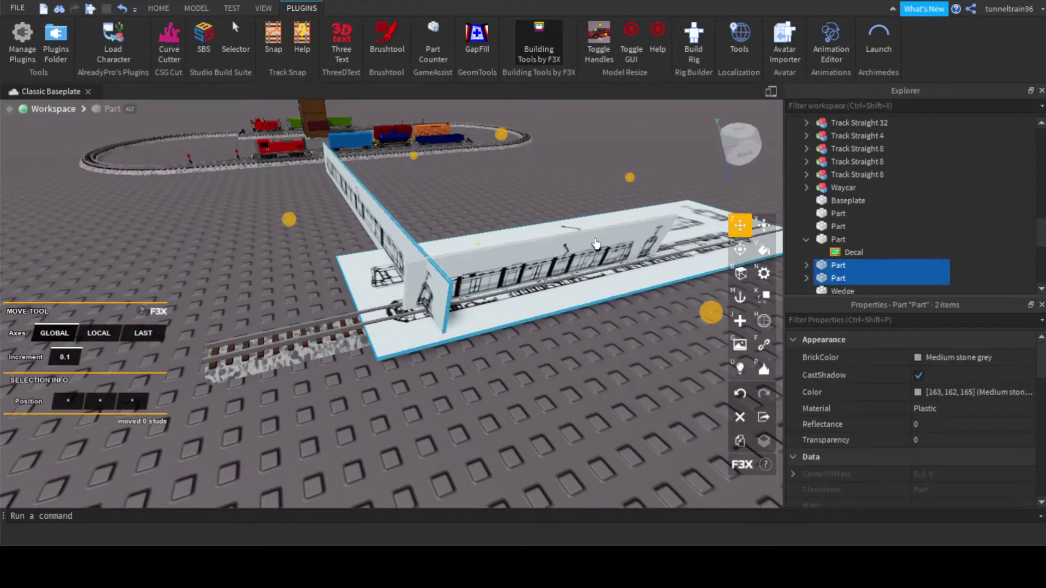
right_drag(637, 200, 561, 191)
drag(506, 205, 616, 173)
click(568, 316)
Switch from the F3X building tools to Curve Cutter, with a minimum angle of 1 and snap to start turned off.
key(w)
mouse_move(568, 316)
right_down()
mouse_move(553, 316)
mouse_move(545, 240)
right_up()
key(s)
click(532, 47)
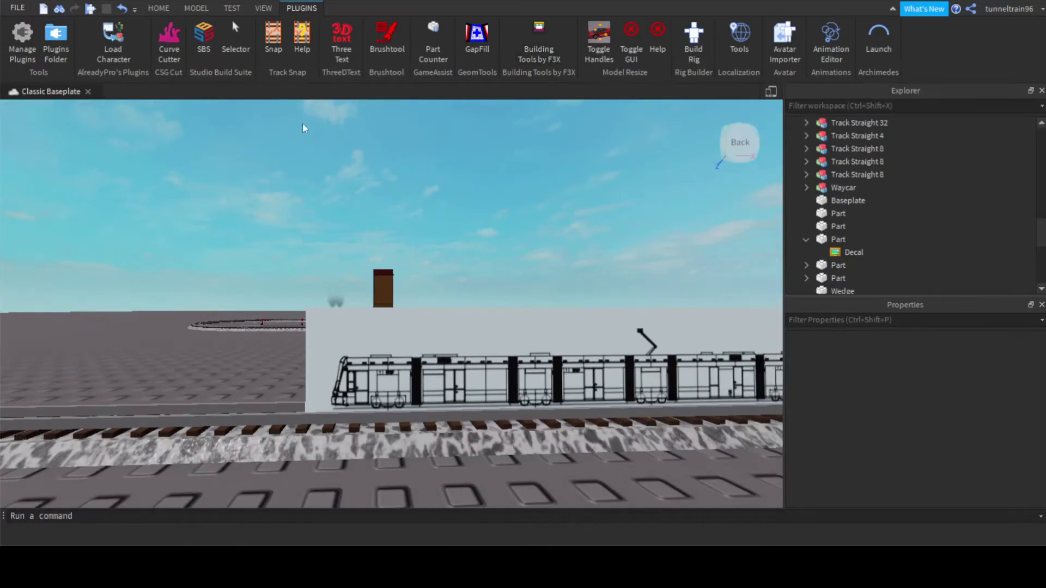
click(173, 33)
click(406, 377)
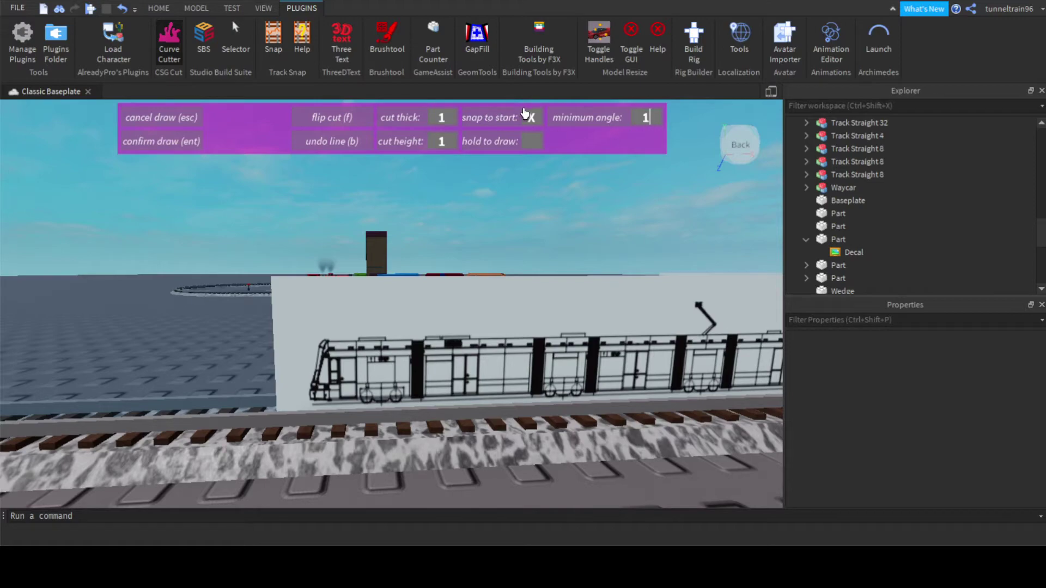
right_drag(485, 215, 486, 215)
key(s)
key(w)
key(a)
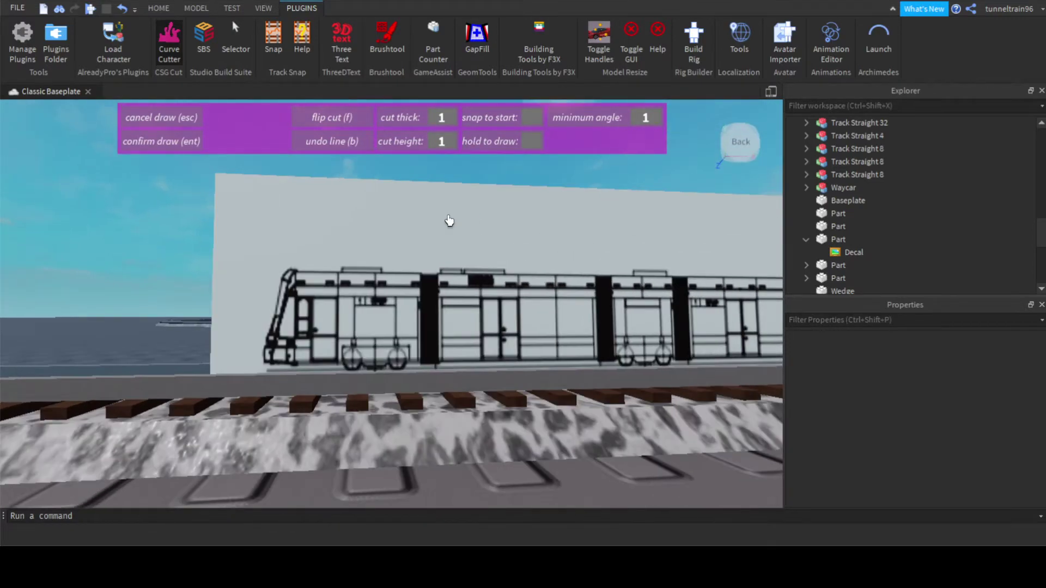
key(w)
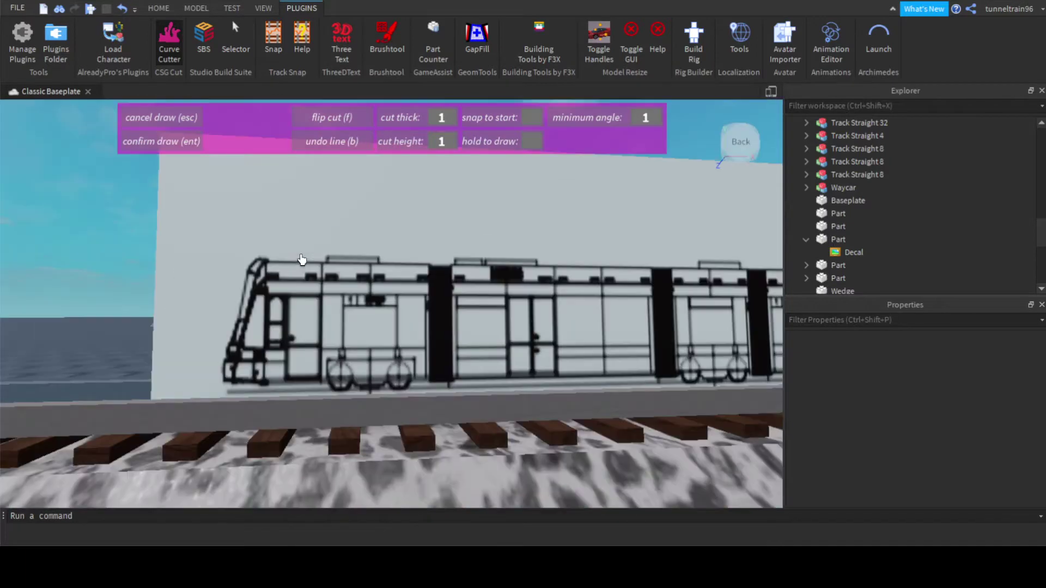
click(267, 261)
key(d)
key(a)
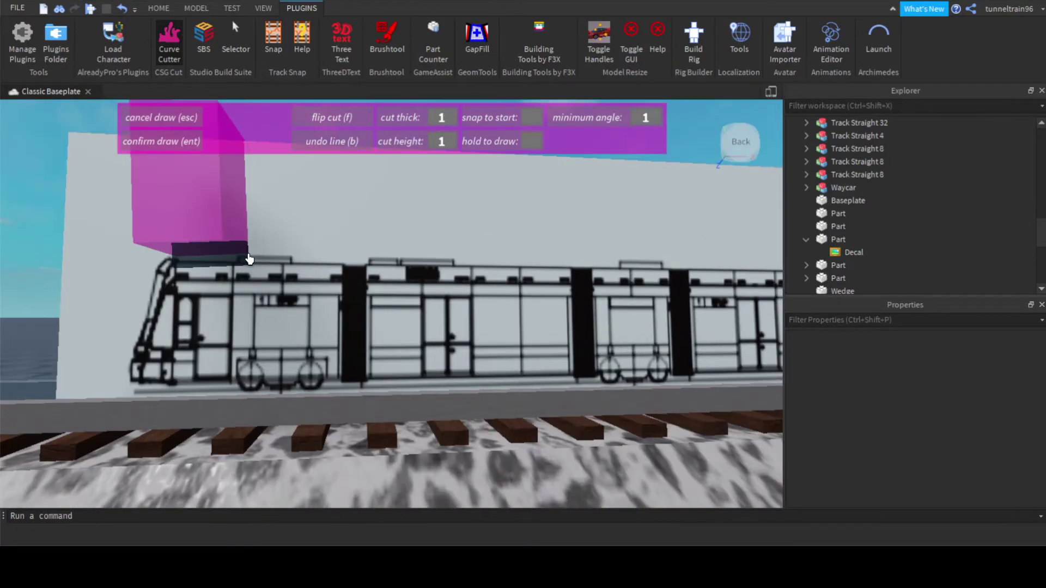
key(Escape)
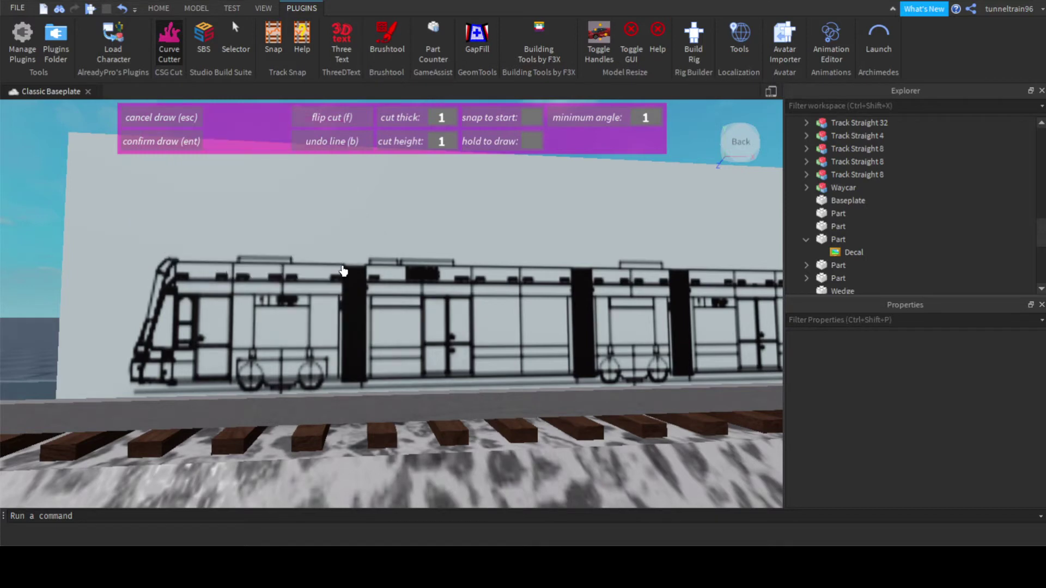
click(182, 267)
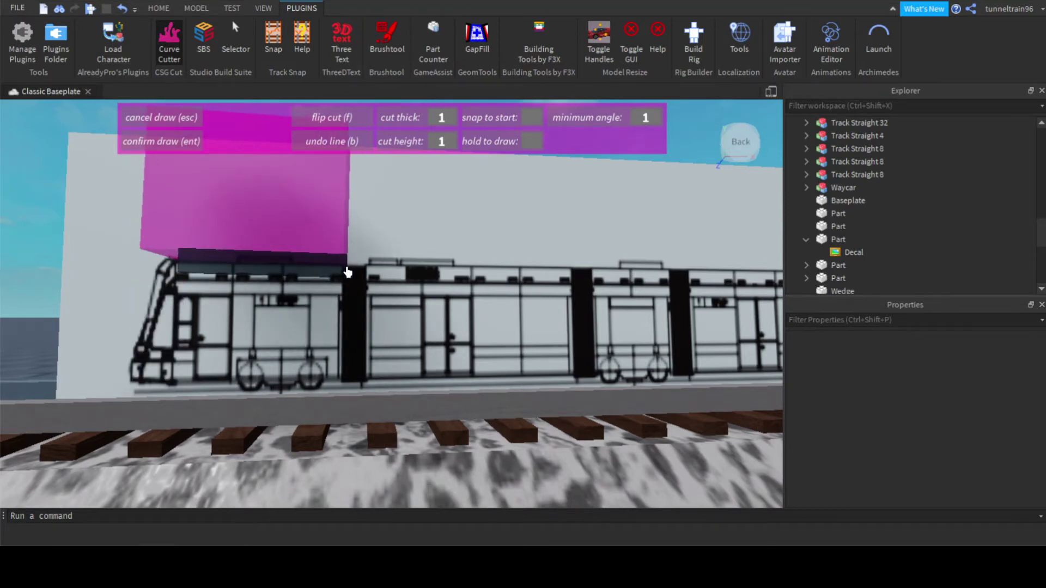
click(343, 270)
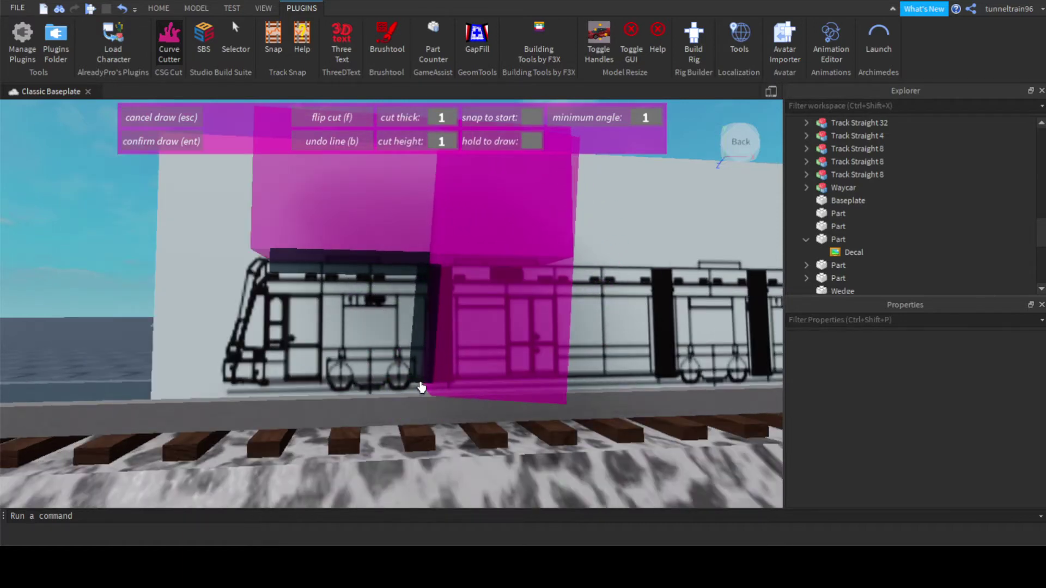
right_drag(422, 388, 420, 390)
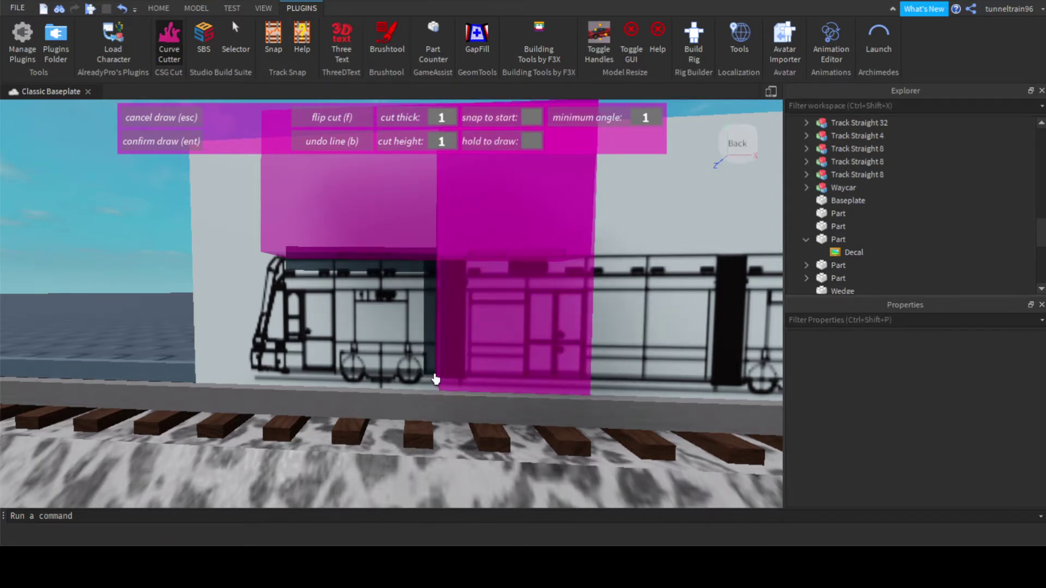
click(435, 378)
key(a)
key(d)
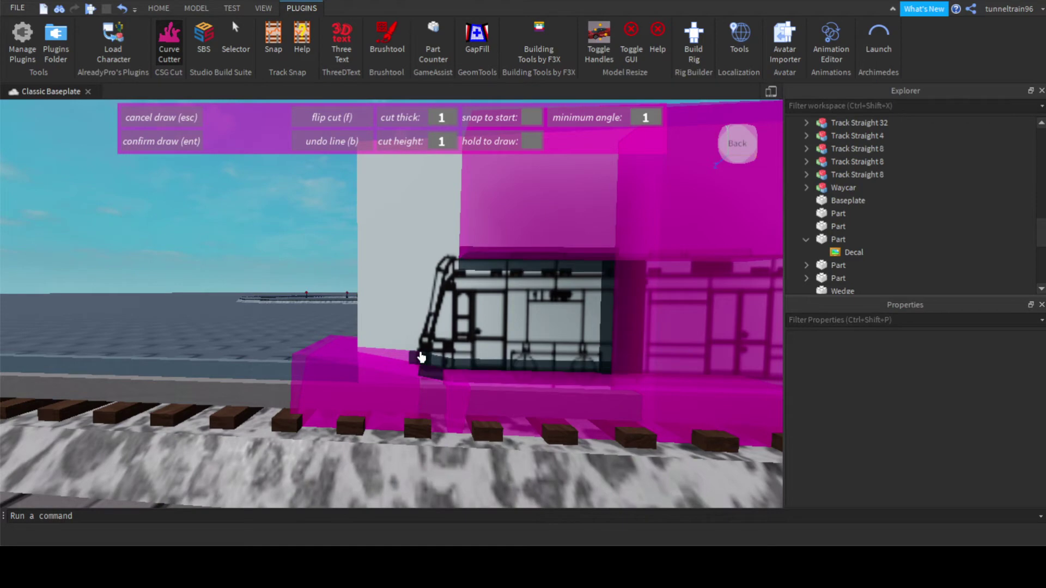
key(d)
scroll(449, 355, down, 10)
scroll(453, 344, up, 10)
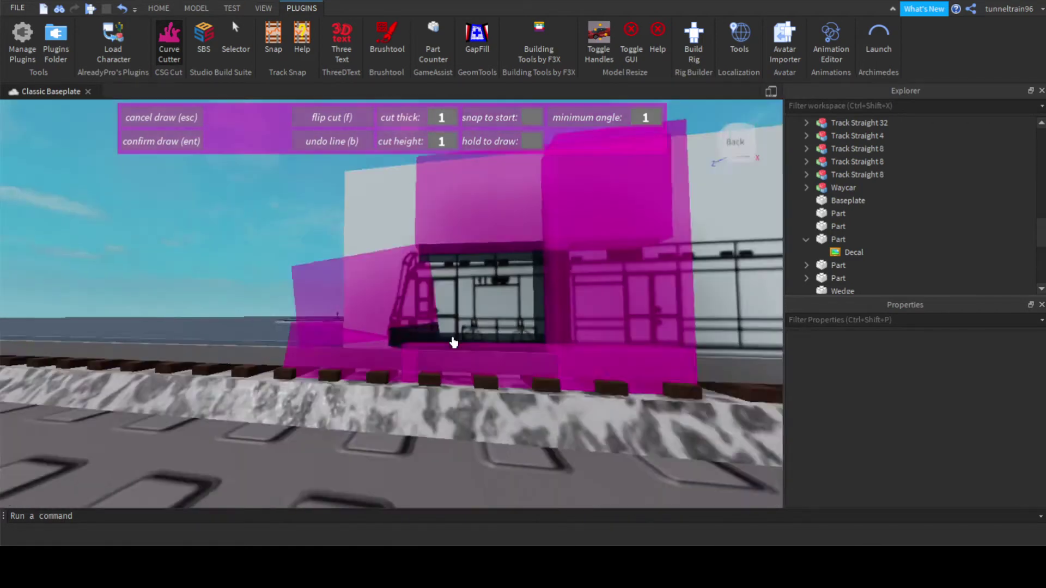
right_drag(452, 343, 422, 339)
scroll(441, 335, up, 5)
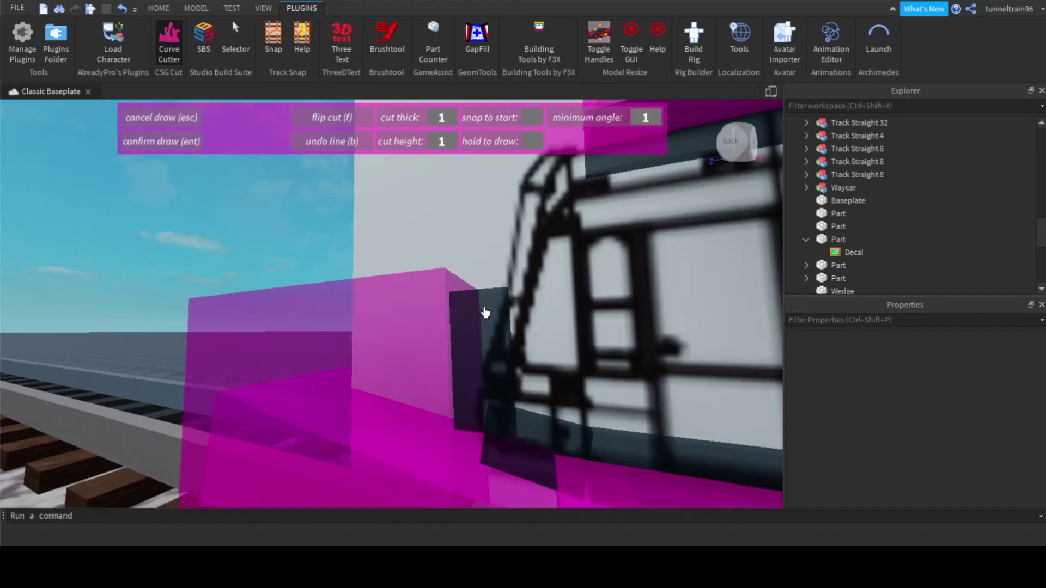
scroll(502, 321, down, 5)
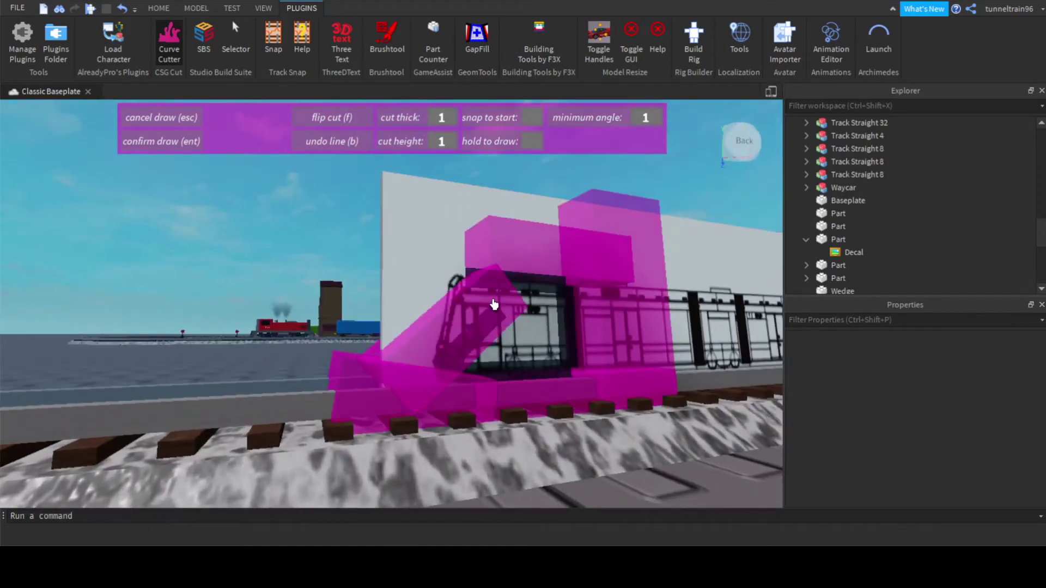
right_drag(493, 304, 494, 304)
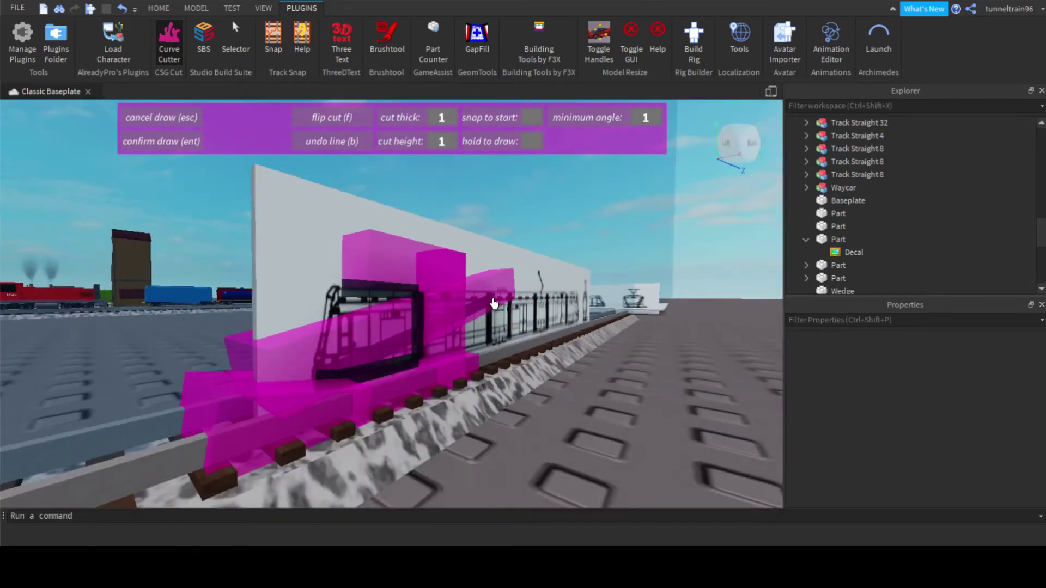
click(170, 63)
Examine the side-view tram panel and the track under it from several angles and distances.
right_drag(518, 362, 518, 362)
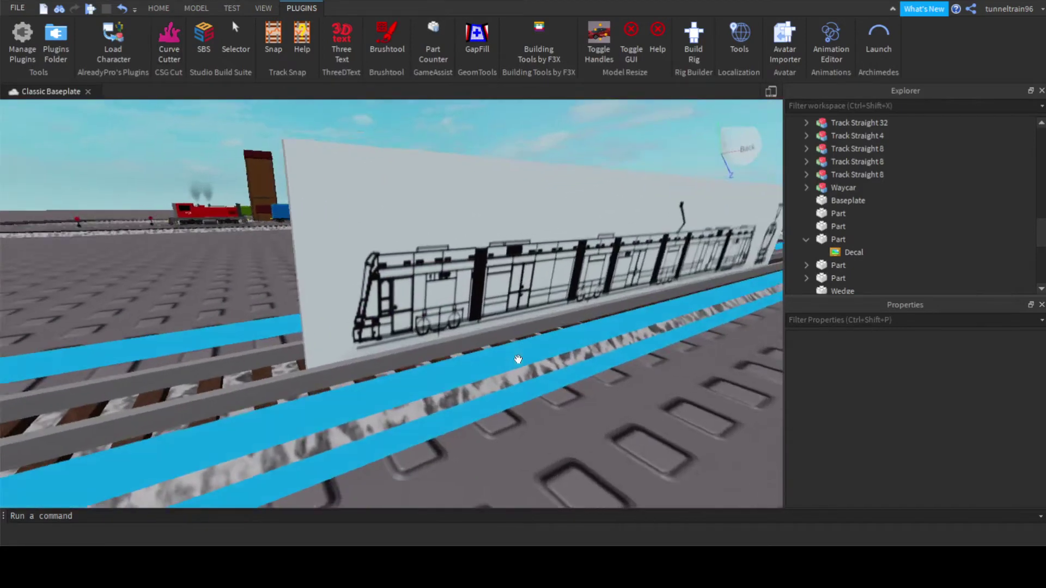
scroll(436, 260, down, 4)
scroll(419, 310, up, 3)
right_drag(418, 310, 418, 310)
scroll(419, 310, up, 2)
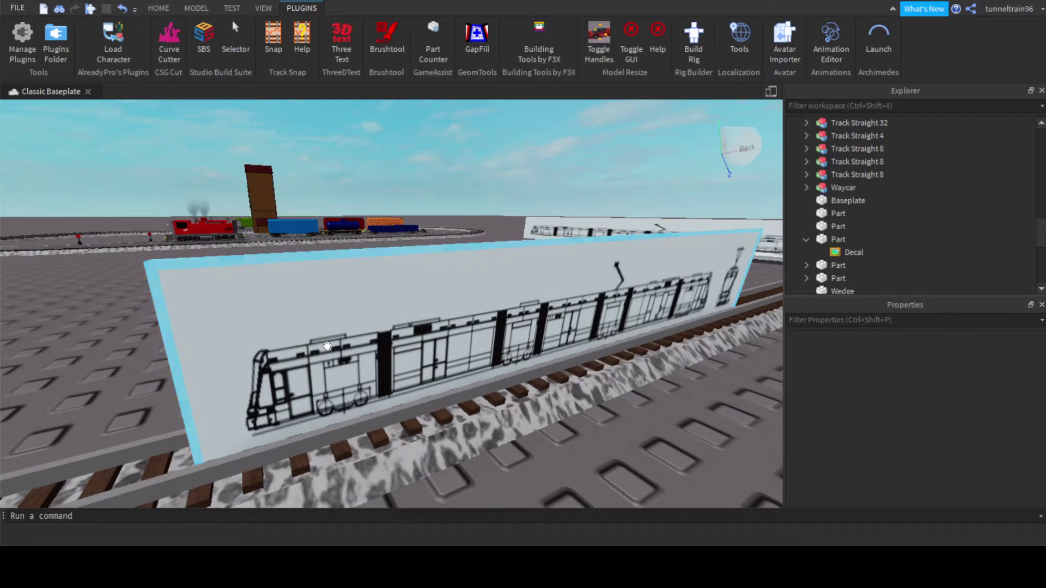
scroll(326, 346, down, 3)
right_drag(486, 388, 486, 387)
scroll(486, 388, up, 2)
scroll(487, 387, down, 4)
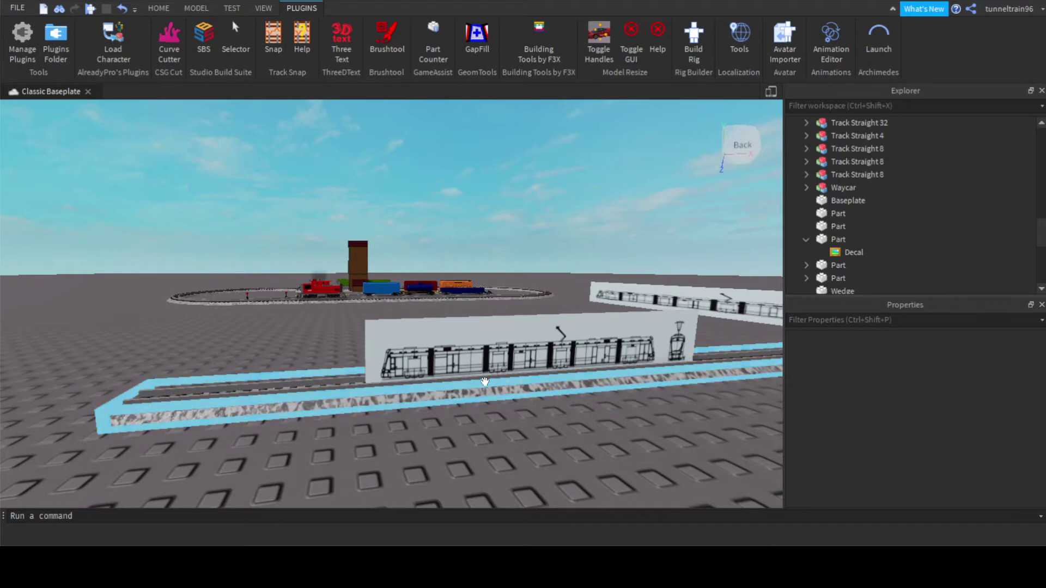
click(594, 53)
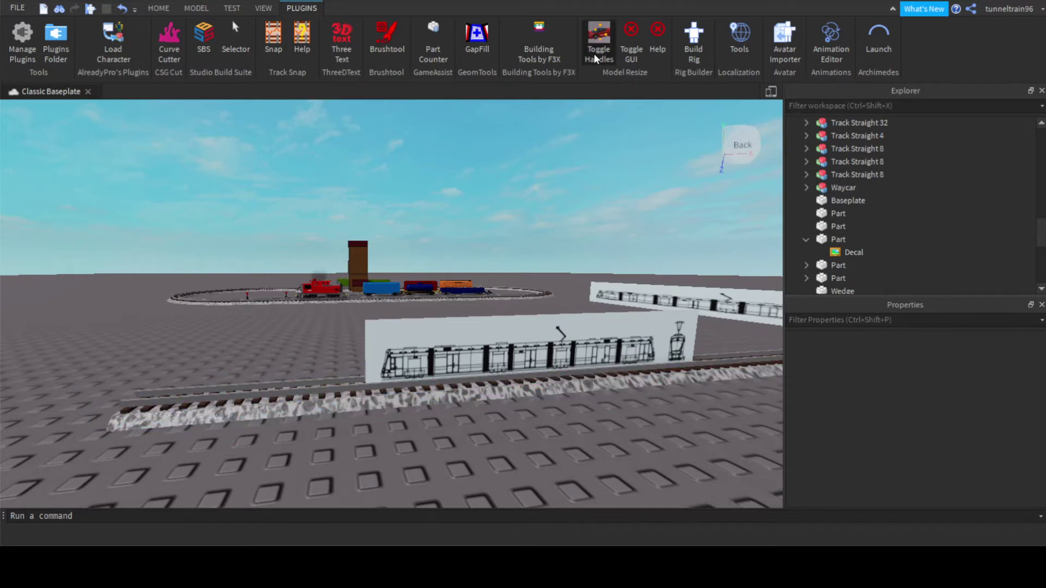
right_drag(414, 273, 474, 310)
scroll(436, 305, up, 3)
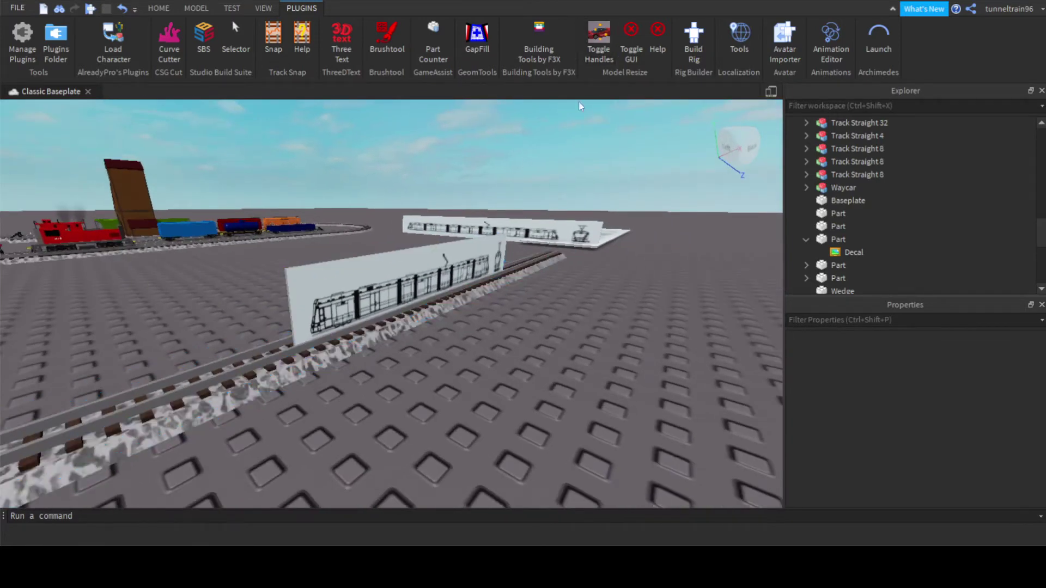
right_drag(569, 206, 594, 223)
scroll(570, 206, up, 3)
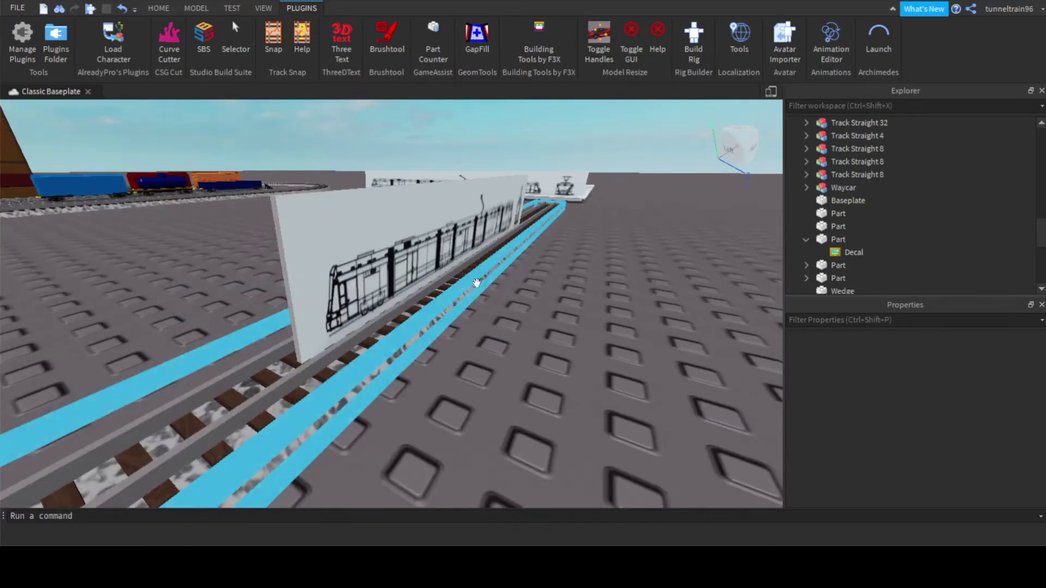
Scale up the straight track piece together with the side-view, crosswise and flat blueprint panels using Model Resize, and deselect them.
click(474, 285)
scroll(434, 248, down, 2)
click(435, 248)
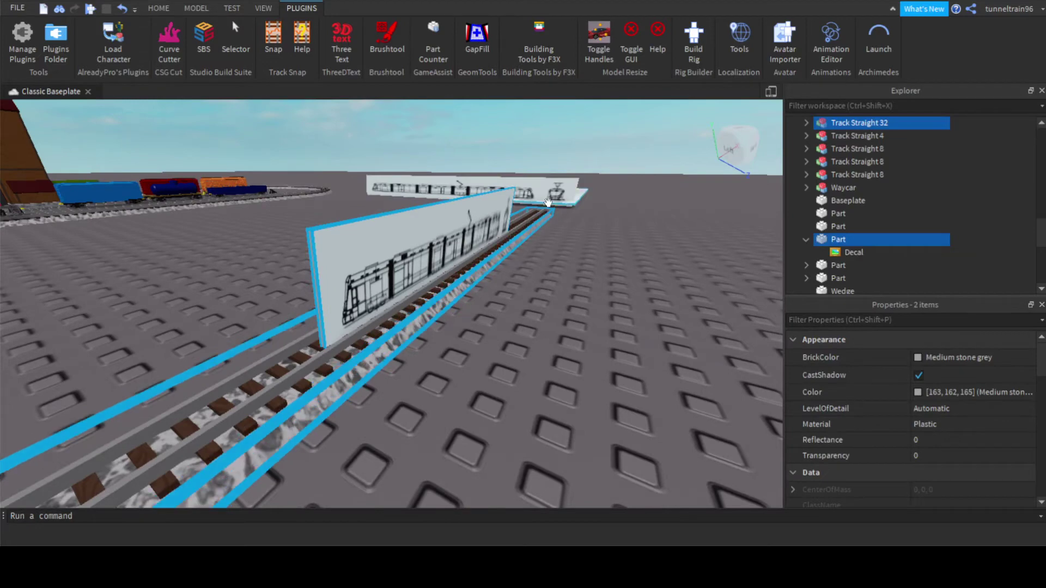
click(548, 202)
right_drag(545, 209, 545, 209)
scroll(545, 209, down, 3)
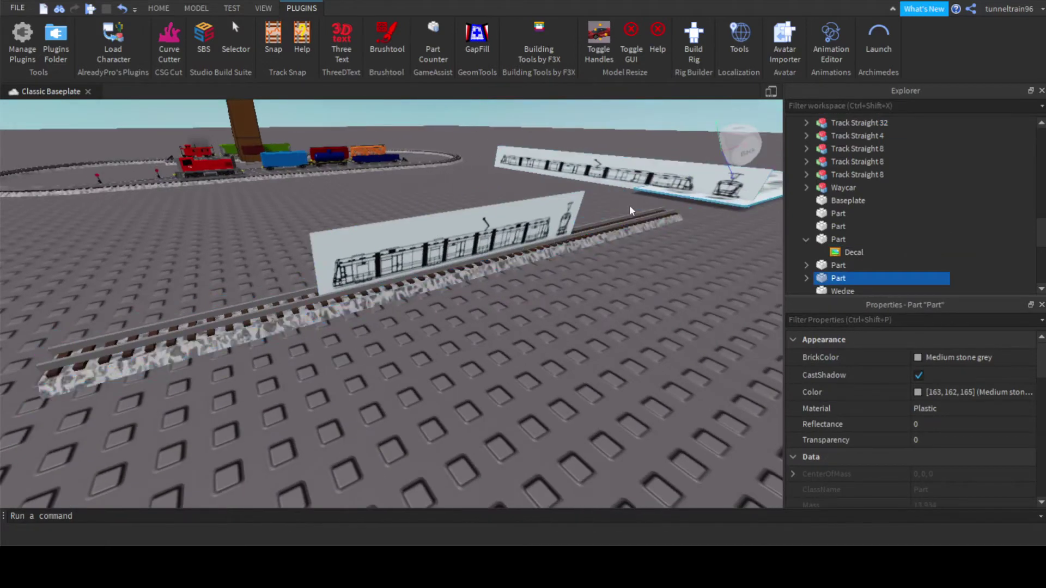
right_drag(628, 204, 623, 200)
ctrl+click(587, 189)
ctrl+click(497, 243)
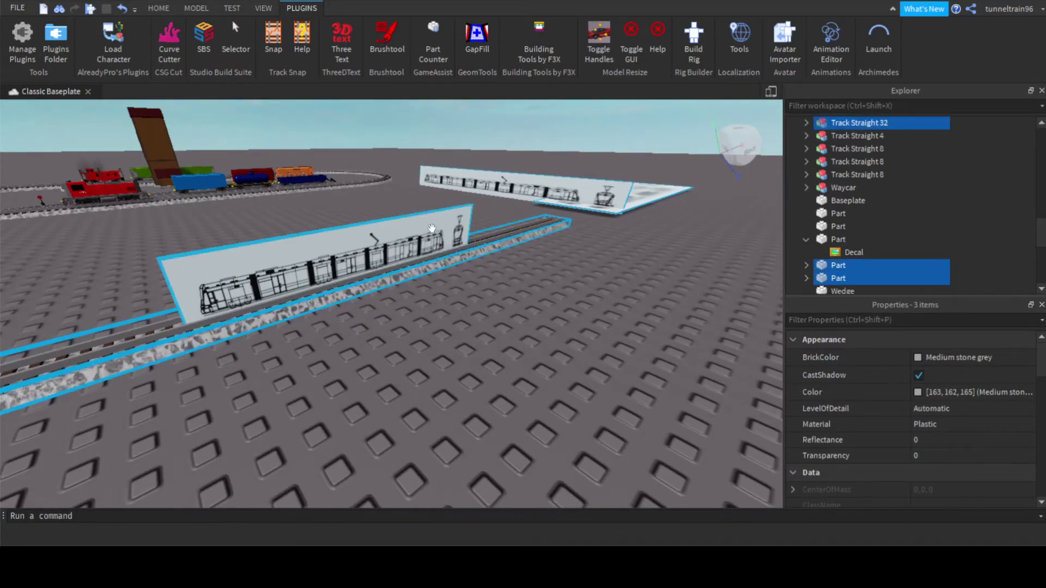
click(610, 44)
scroll(541, 258, down, 8)
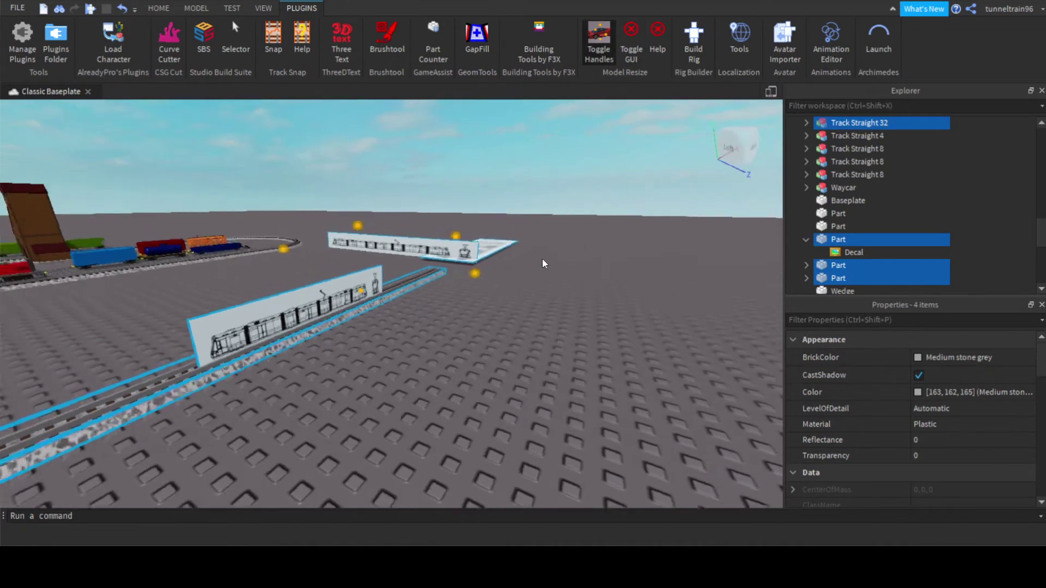
drag(376, 243, 392, 213)
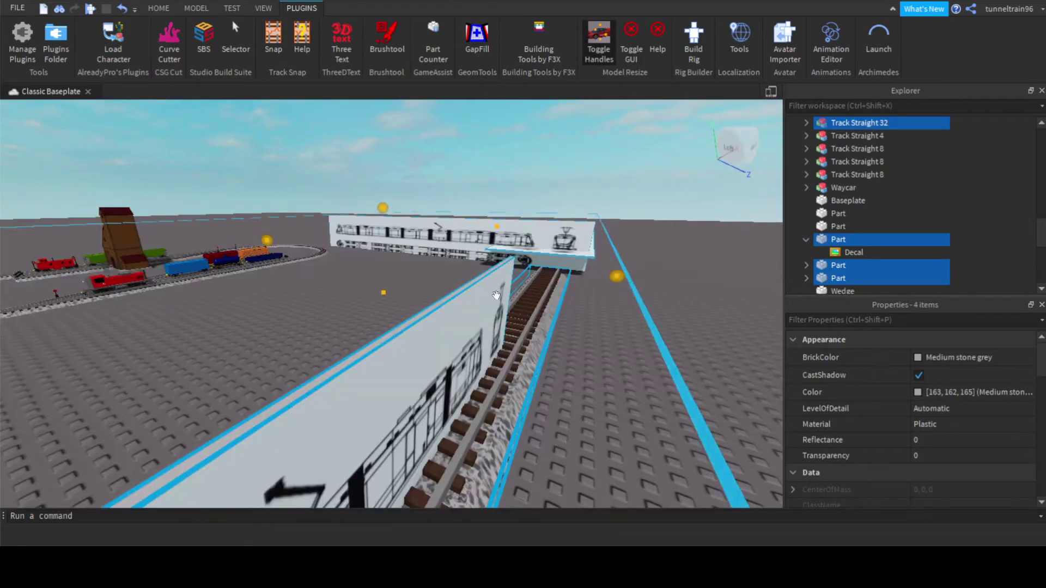
right_drag(585, 284, 566, 272)
scroll(584, 282, down, 5)
click(585, 287)
Restart Curve Cutter and pick the enlarged side-view panel at the tram's front section as the part to cut.
scroll(583, 278, up, 10)
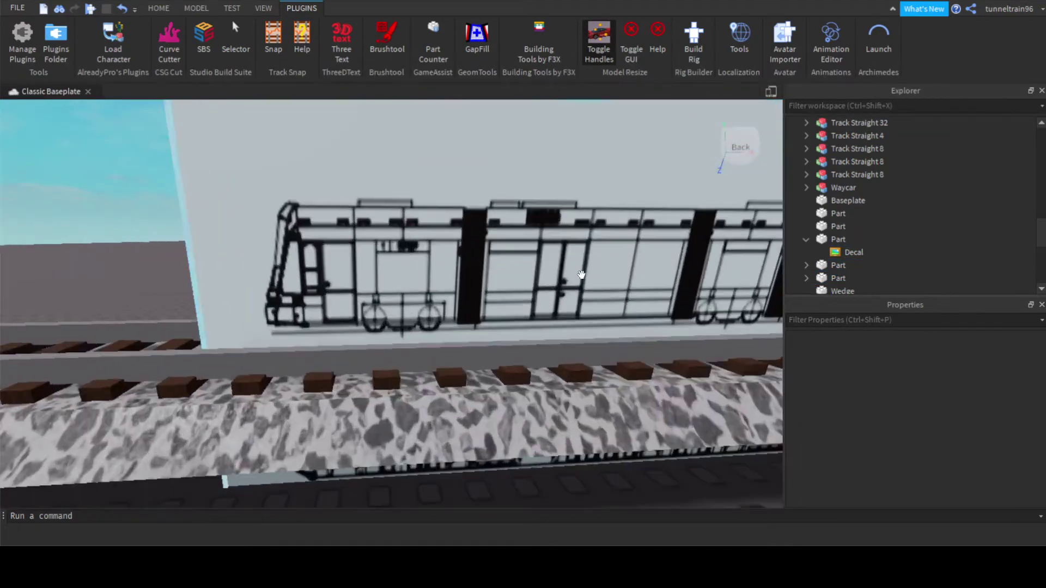
mouse_move(555, 221)
right_down()
mouse_move(511, 148)
mouse_move(468, 148)
mouse_move(510, 147)
right_up()
click(175, 38)
click(478, 255)
right_drag(490, 268, 479, 300)
click(299, 216)
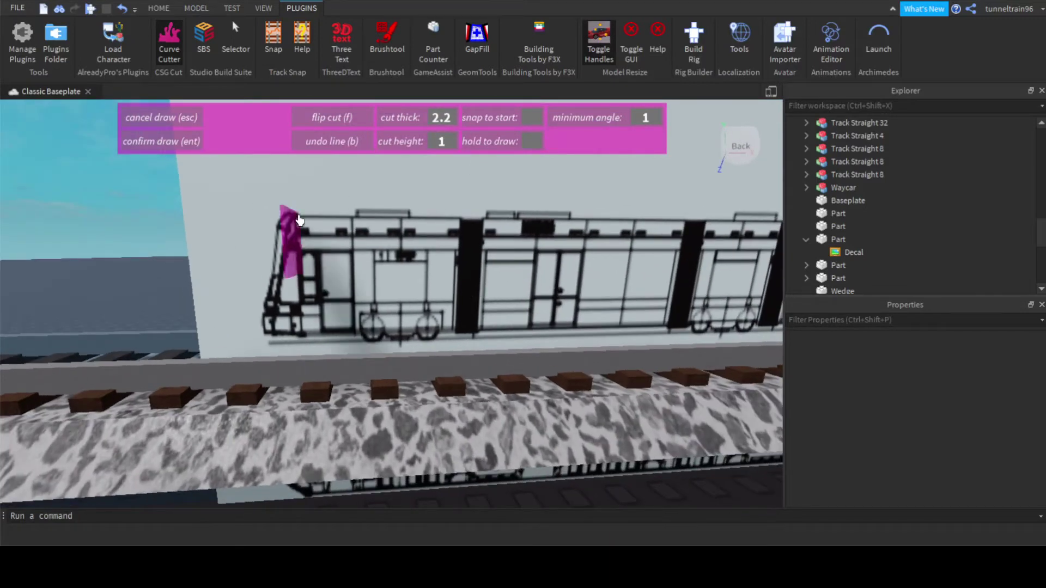
key(d)
key(a)
key(b)
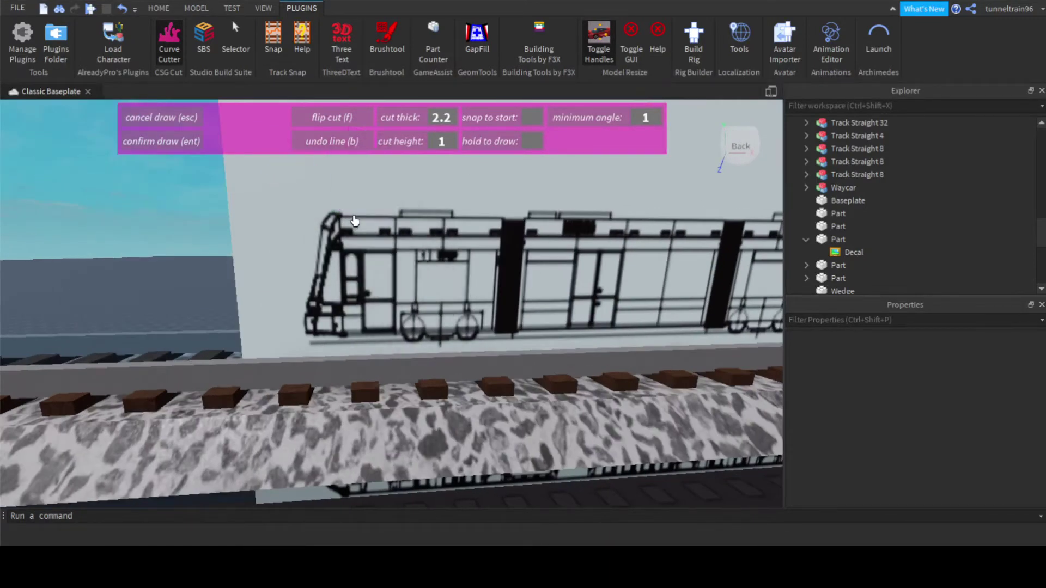
Trace the front section's roofline from the cab corner to the first black joint and continue the cut line down that joint.
click(342, 221)
key(d)
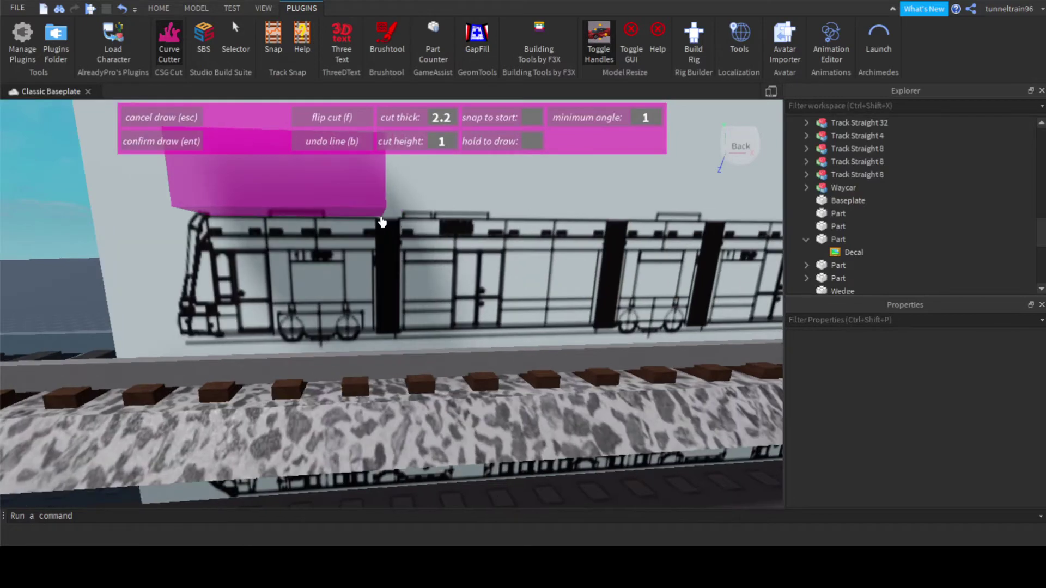
click(380, 222)
key(a)
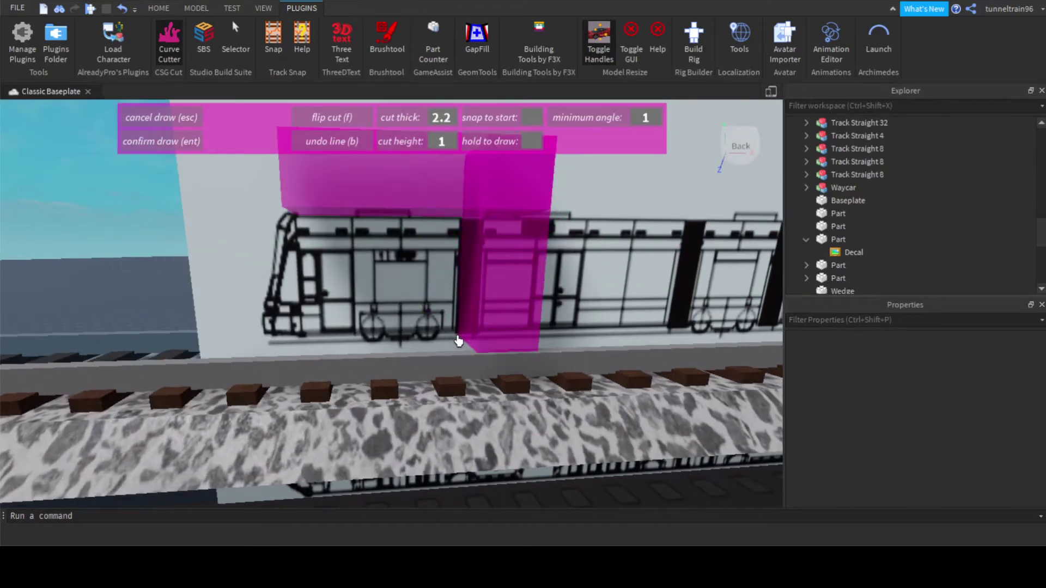
Trace the cut line around the tram's front cab on the side-view blueprint with Curve Cutter and confirm the cut.
key(a)
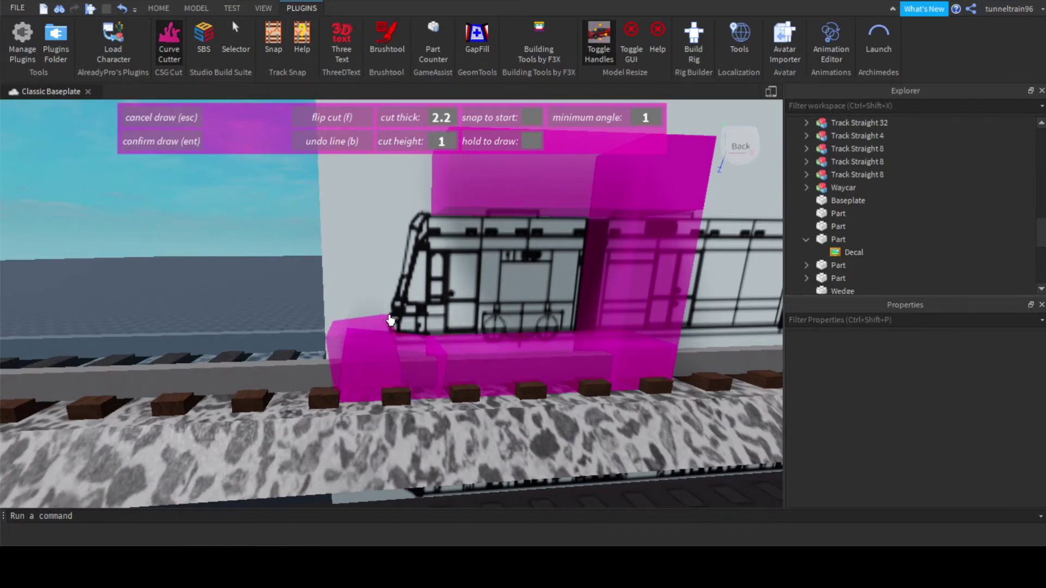
scroll(410, 312, up, 3)
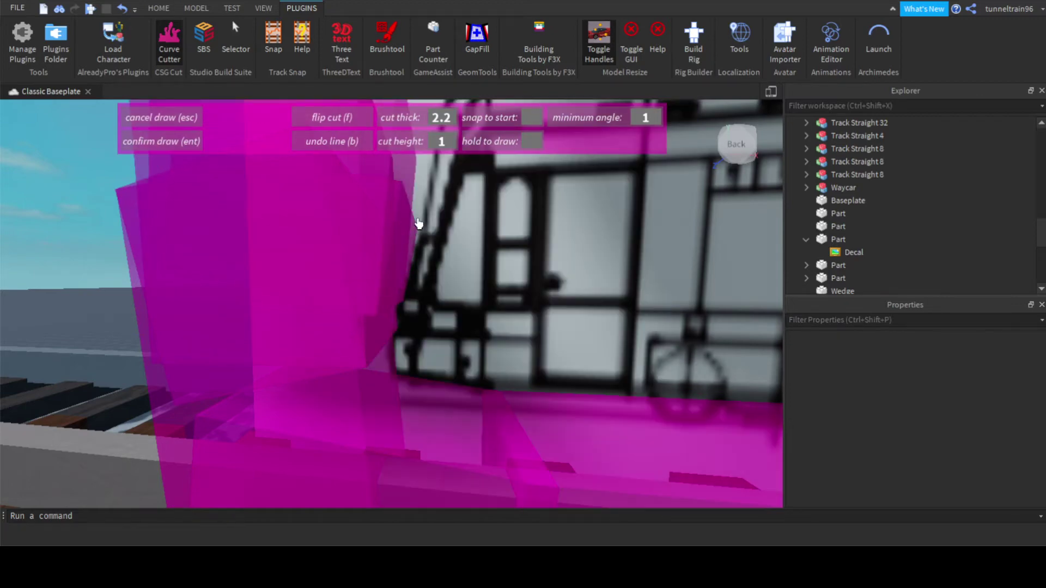
scroll(441, 197, down, 3)
scroll(457, 212, up, 2)
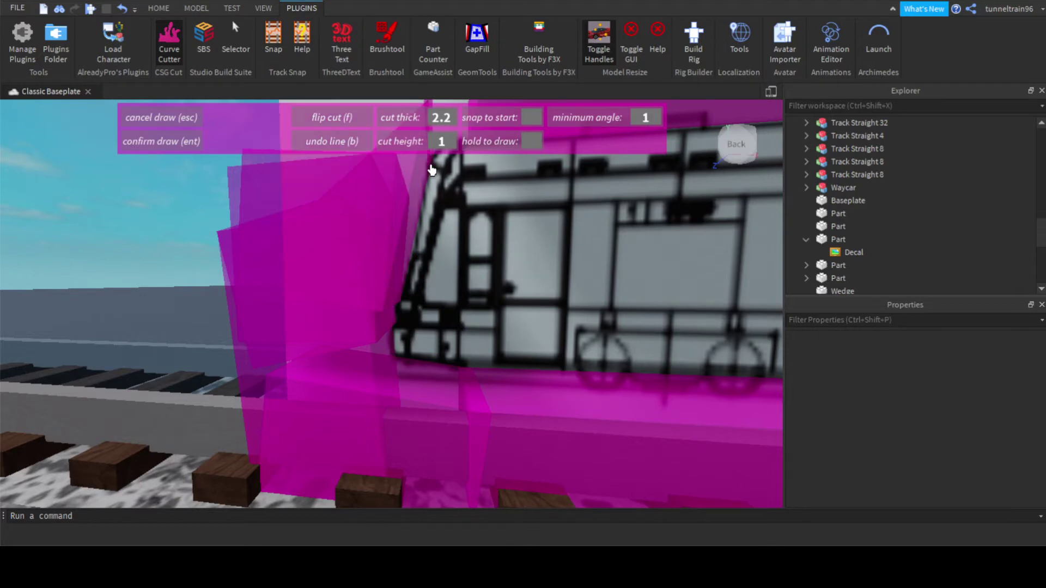
scroll(455, 227, up, 6)
scroll(458, 232, down, 4)
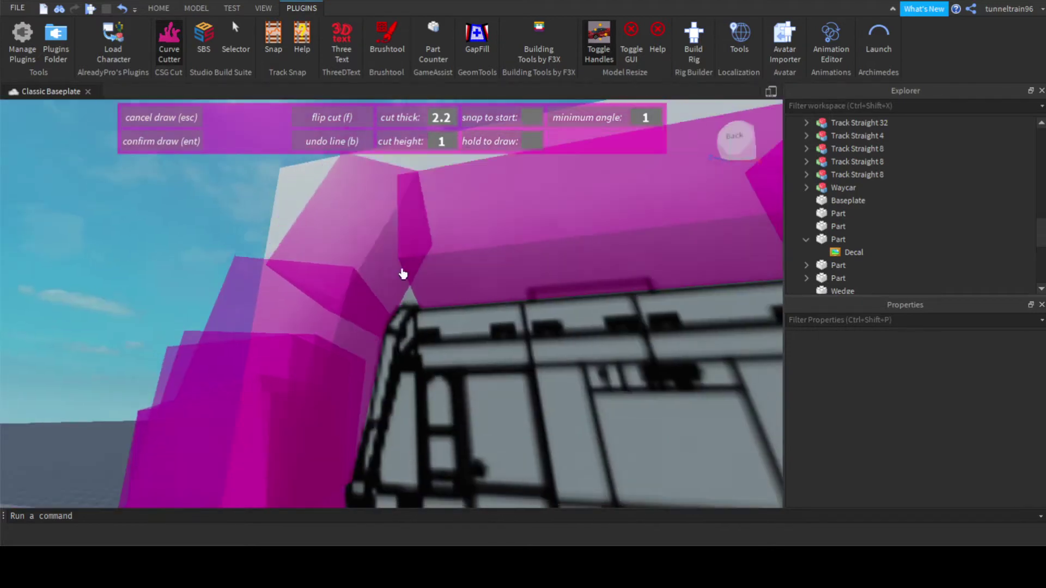
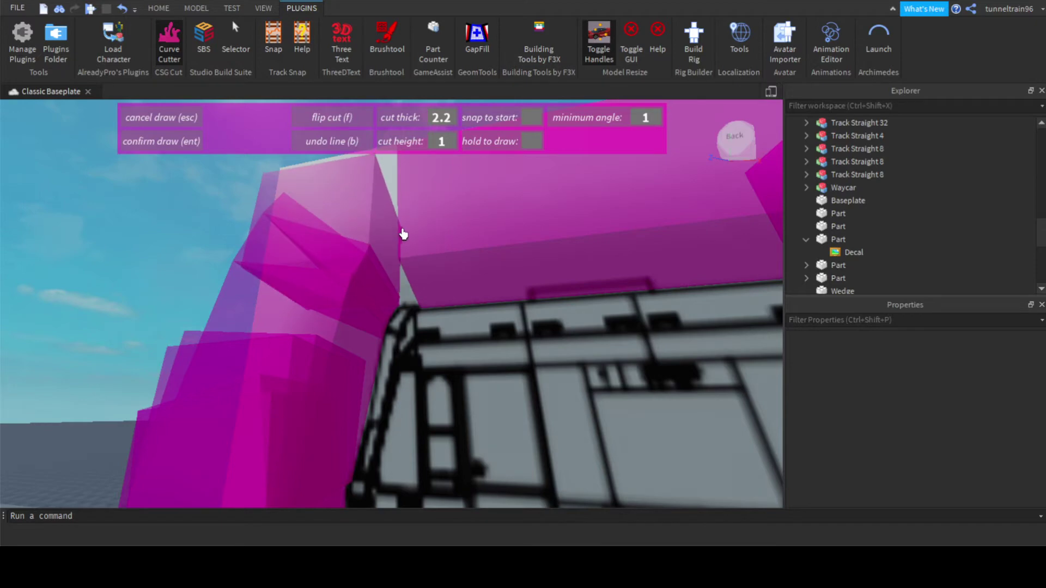
key(Return)
scroll(403, 235, down, 5)
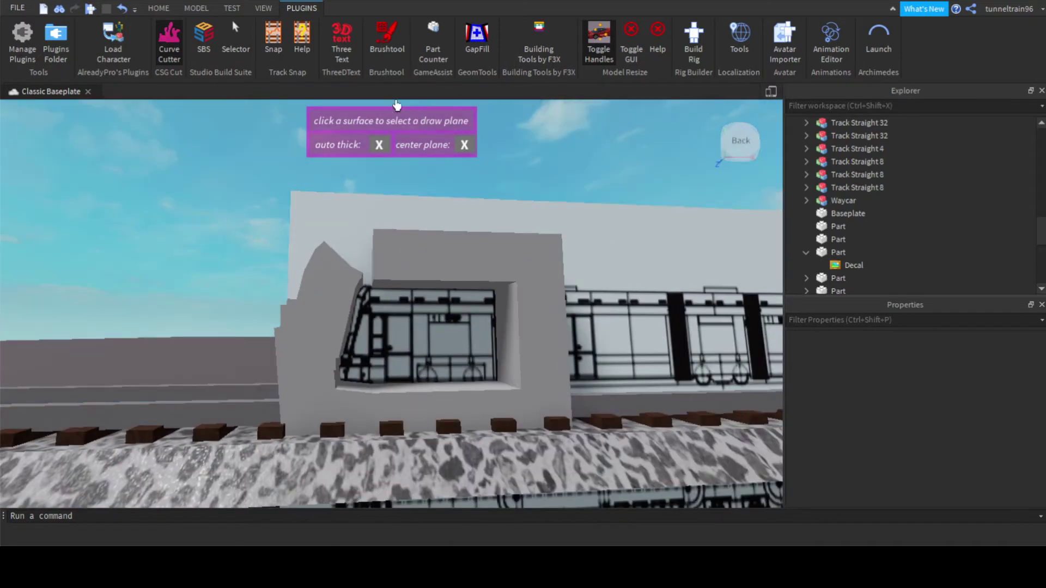
Switch from Curve Cutter to Building Tools by F3X and turn off the Model Resize handles.
click(168, 38)
click(539, 38)
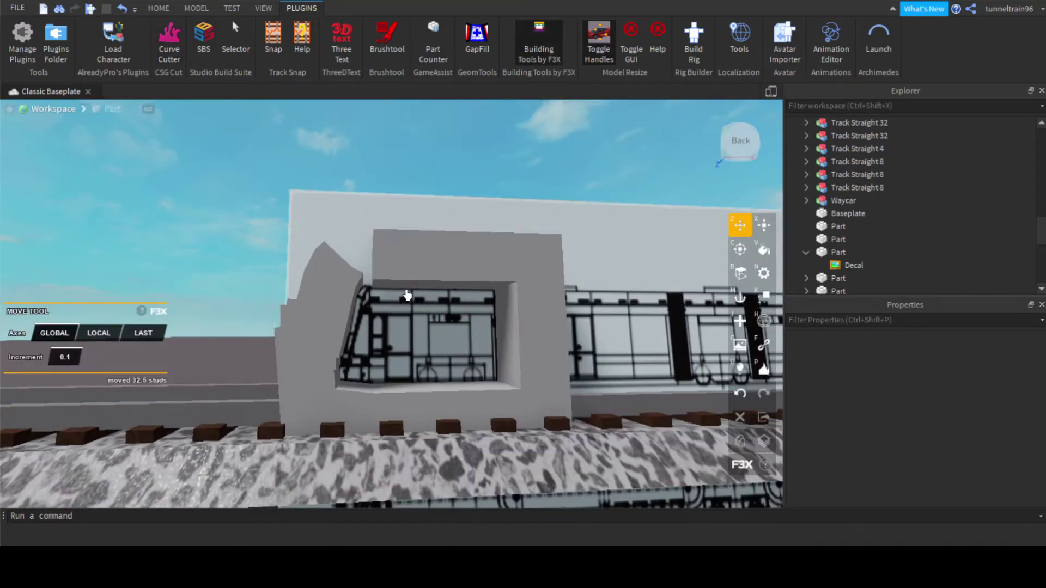
click(456, 271)
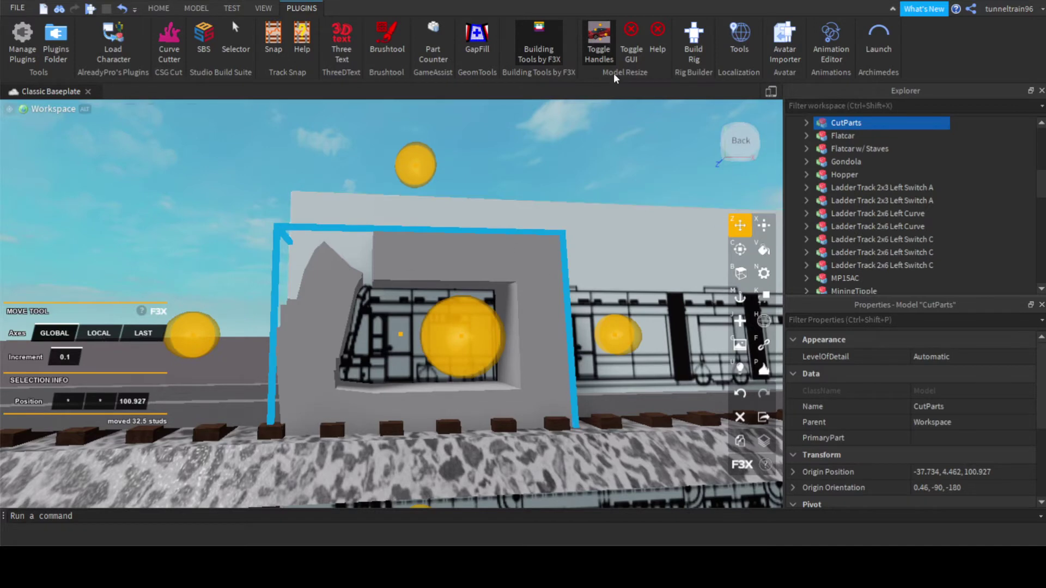
click(607, 54)
click(500, 148)
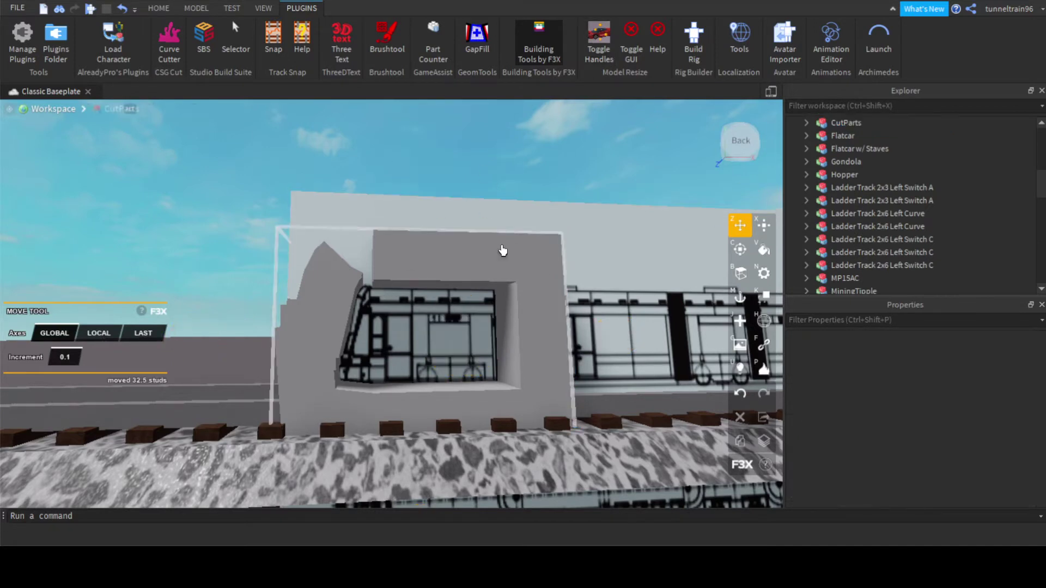
Extend the upper horizontal cut part 1.1 studs toward the tram's nose to close the gap beside the angled pieces.
click(418, 270)
key(x)
drag(276, 261, 237, 263)
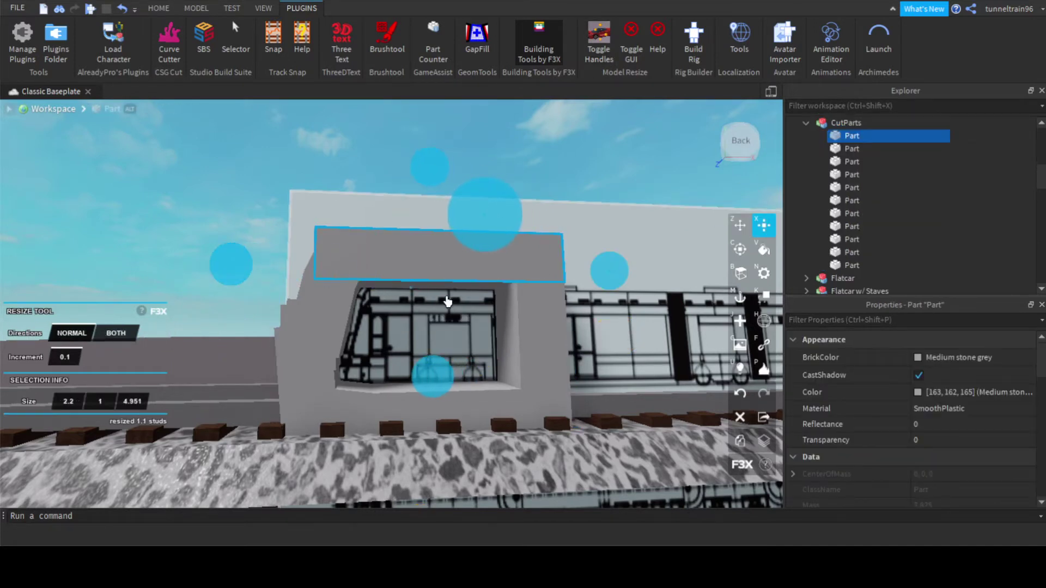
key(a)
right_drag(448, 301, 450, 305)
scroll(452, 302, up, 4)
scroll(451, 305, down, 5)
right_drag(492, 349, 491, 349)
scroll(506, 288, down, 5)
click(520, 264)
right_drag(524, 307, 526, 308)
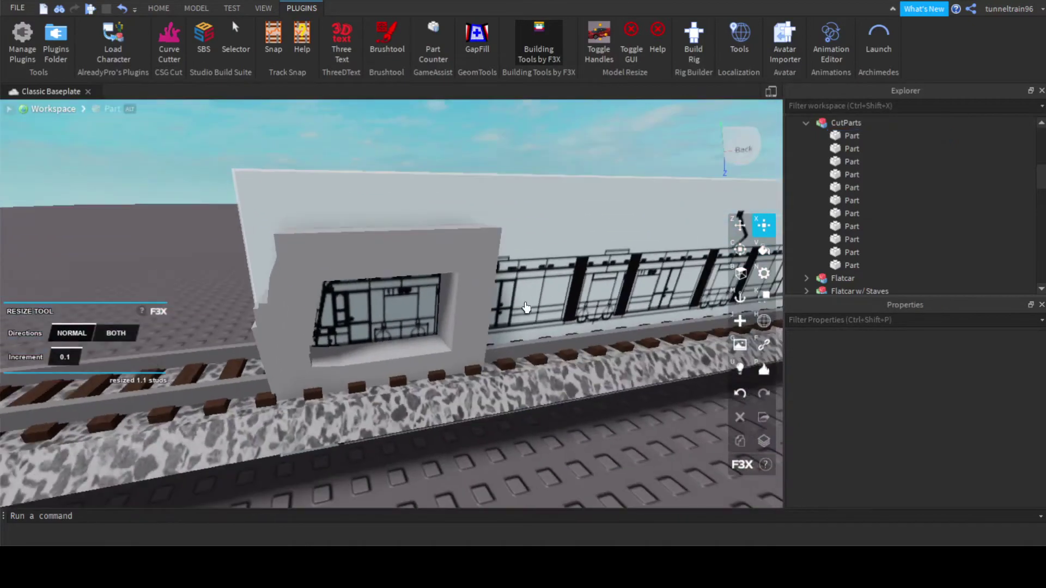
Create a new block part and place it on the track in front of the cut parts.
key(j)
click(116, 334)
click(122, 347)
drag(318, 352, 368, 329)
right_drag(368, 329, 369, 328)
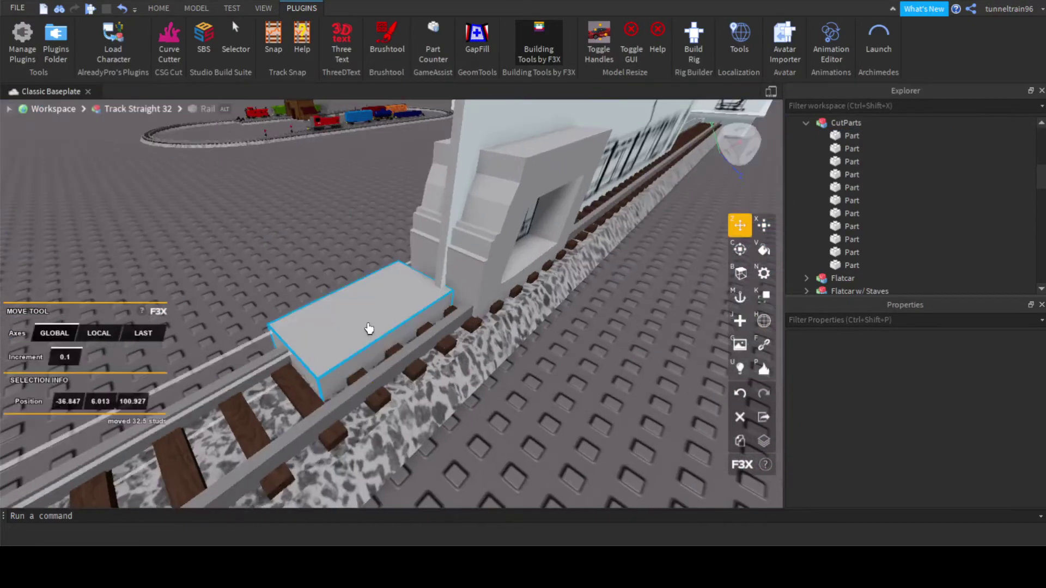
drag(369, 329, 370, 328)
right_drag(405, 325, 406, 324)
scroll(407, 316, up, 3)
drag(406, 301, 454, 338)
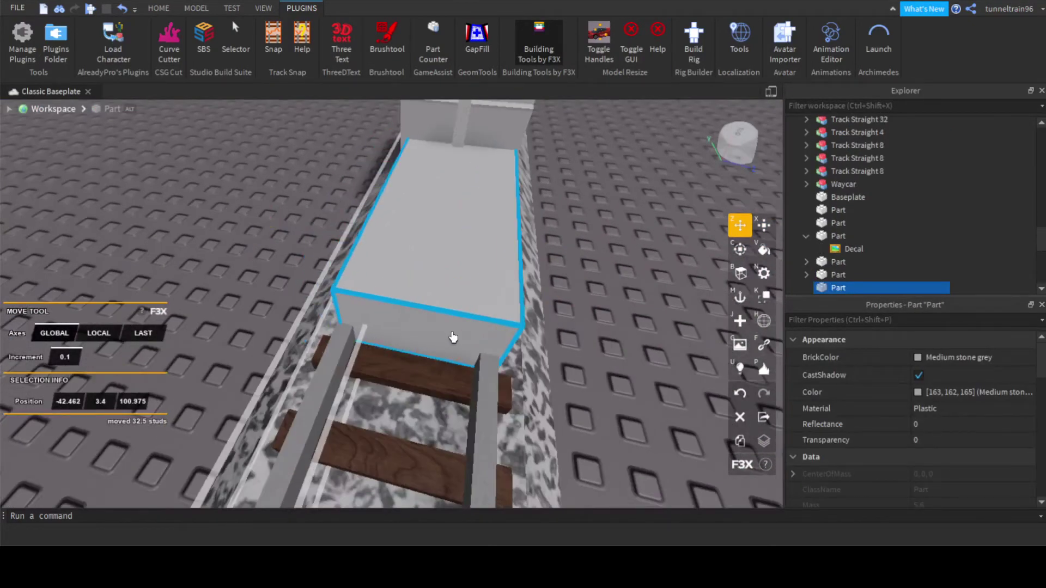
right_drag(452, 337, 454, 339)
key(x)
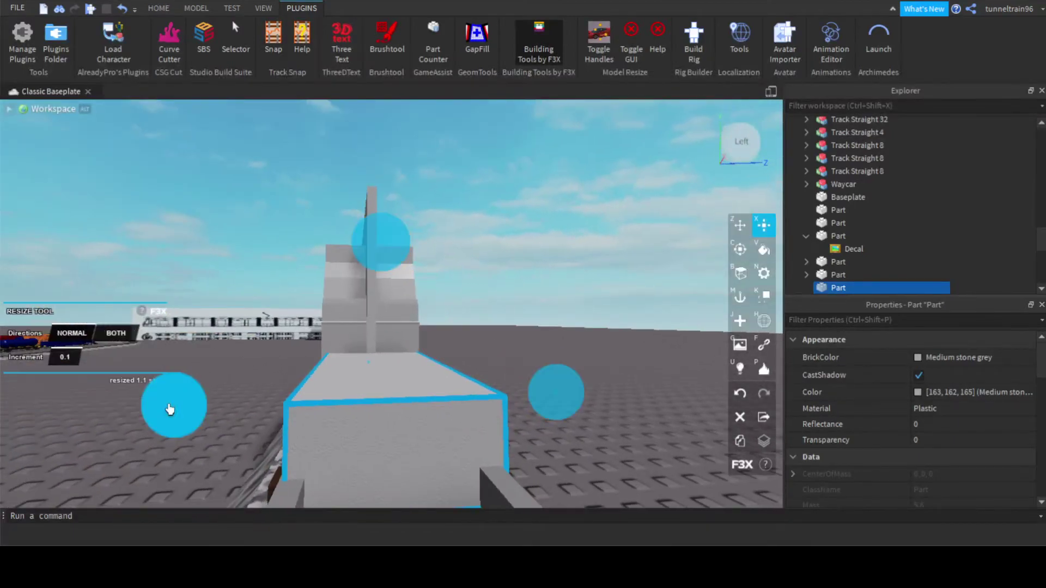
right_drag(184, 421, 185, 420)
Move the block to the tram's front-view blueprint and resize it to 4 × 2.1 × 2.8 studs to match the body.
key(z)
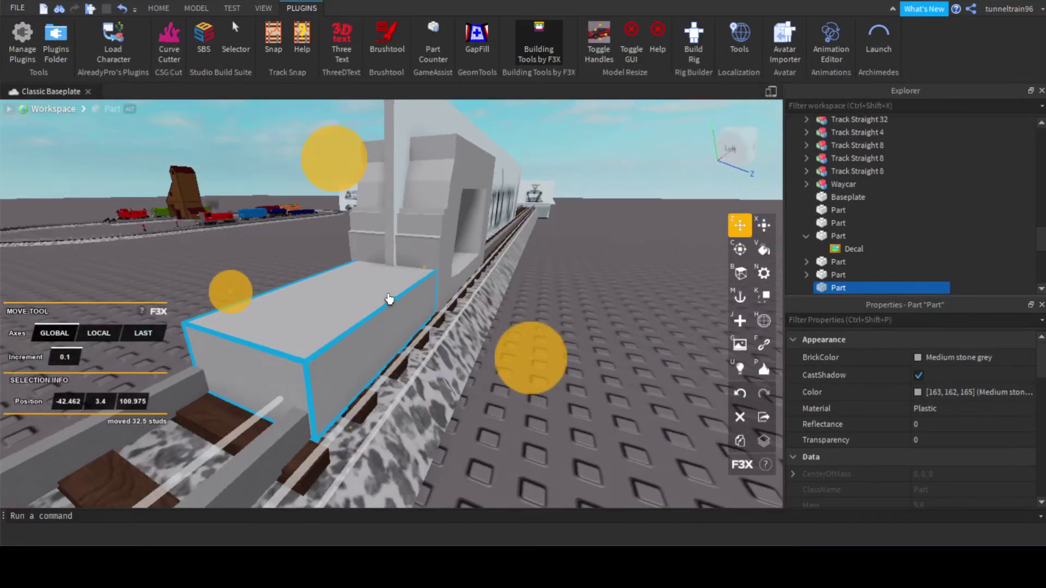
scroll(404, 307, up, 2)
drag(405, 307, 469, 283)
right_drag(469, 282, 469, 283)
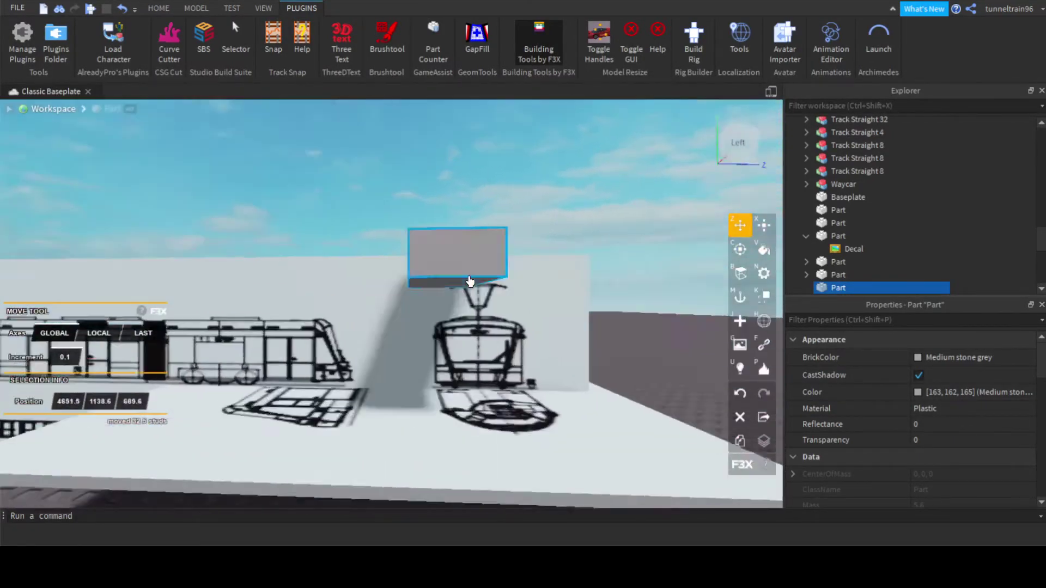
drag(469, 283, 493, 338)
right_drag(491, 327, 416, 296)
key(x)
drag(416, 296, 428, 258)
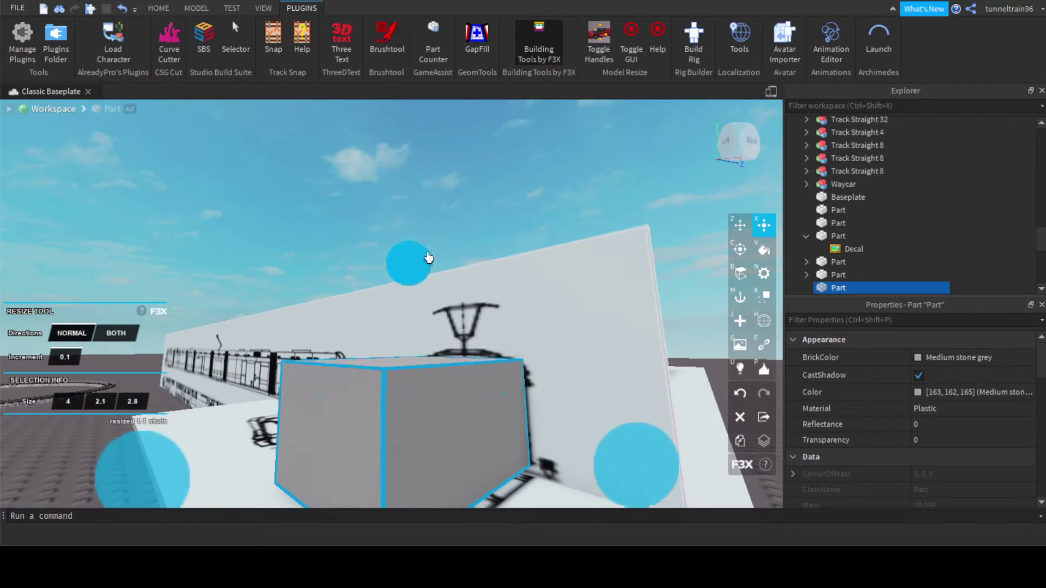
Move the block 64.6 studs along the track so it sits inside the cut parts around the cab.
right_drag(526, 356, 484, 247)
key(z)
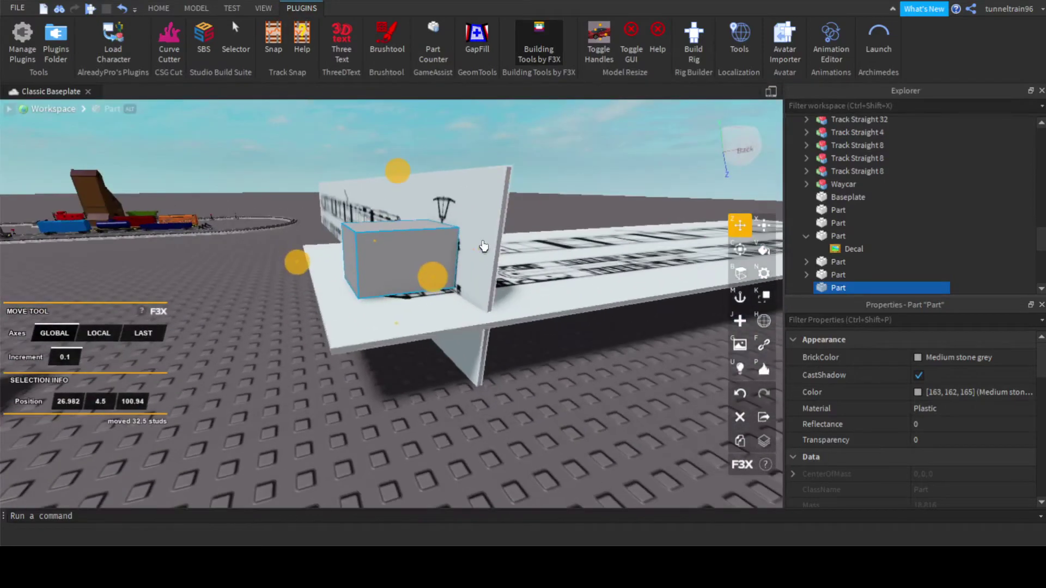
drag(457, 271, 499, 269)
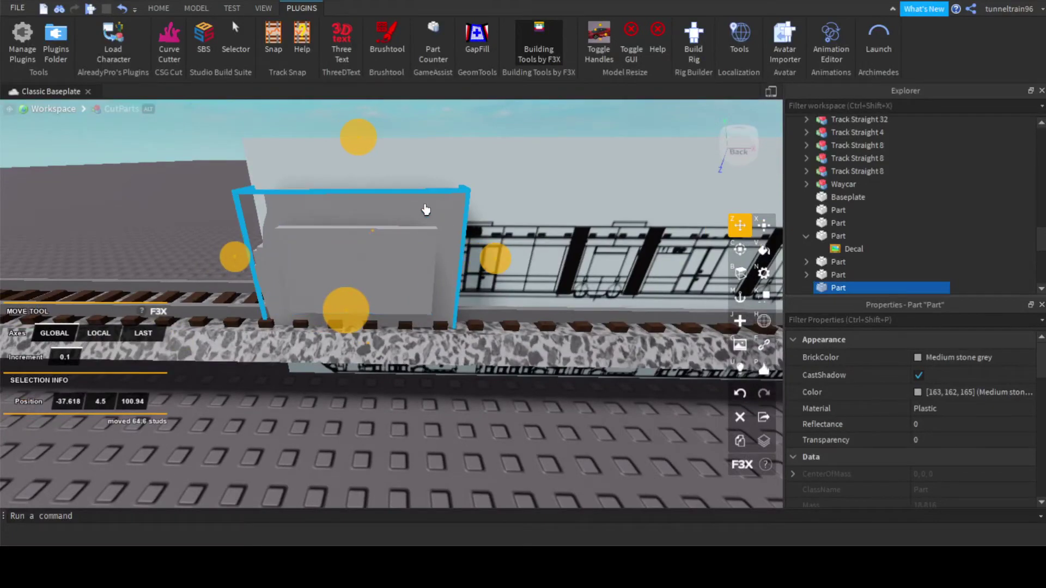
Widen the CutParts model on both sides to 3.4 studs so it spans the block's full width.
click(426, 210)
right_drag(426, 210, 440, 275)
key(a)
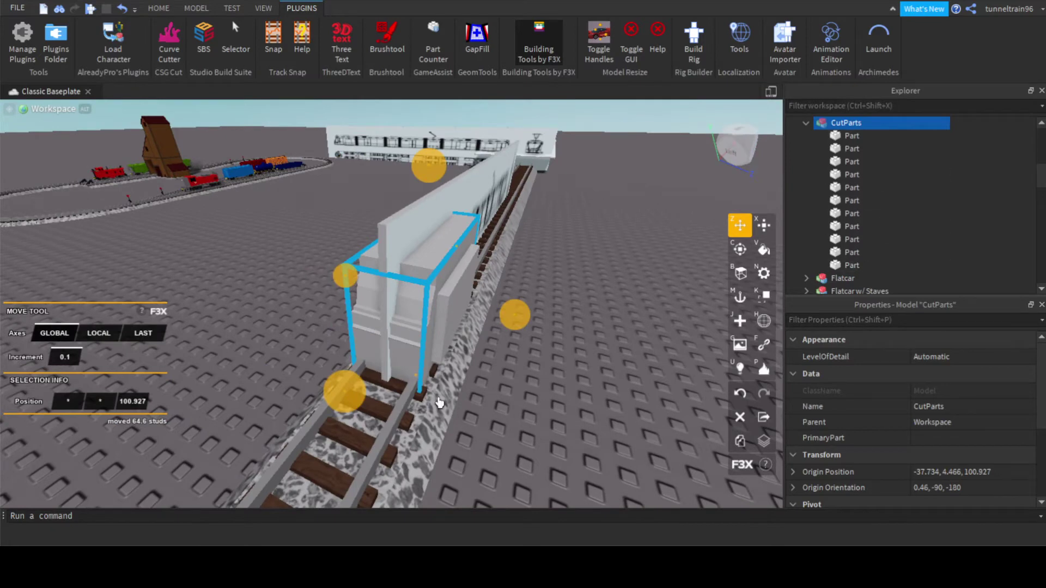
right_drag(588, 334, 504, 290)
scroll(594, 341, up, 2)
key(x)
scroll(557, 327, down, 2)
drag(410, 287, 434, 296)
right_drag(434, 296, 350, 281)
drag(350, 281, 303, 273)
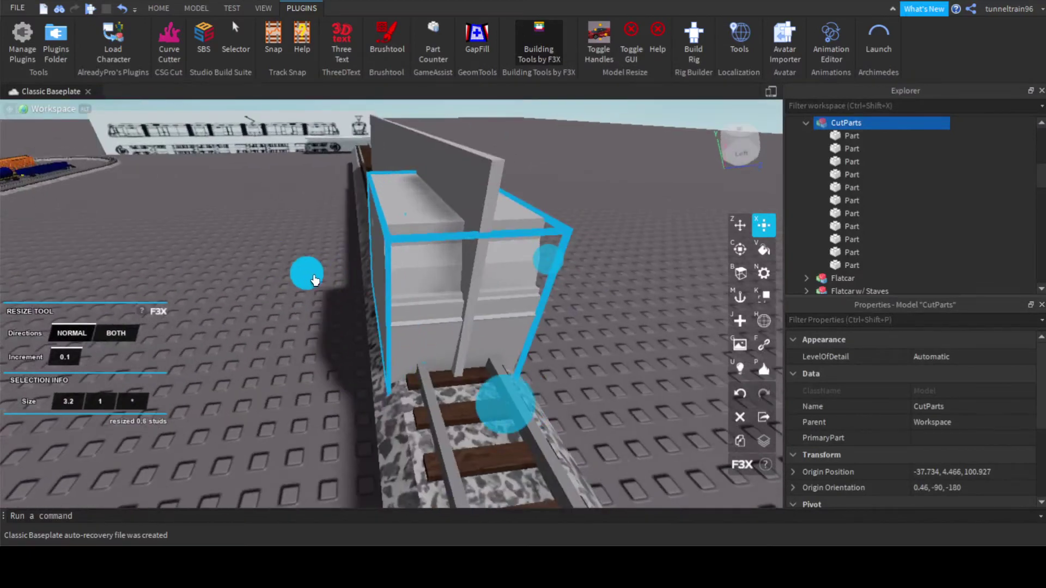
right_drag(303, 273, 422, 293)
click(561, 289)
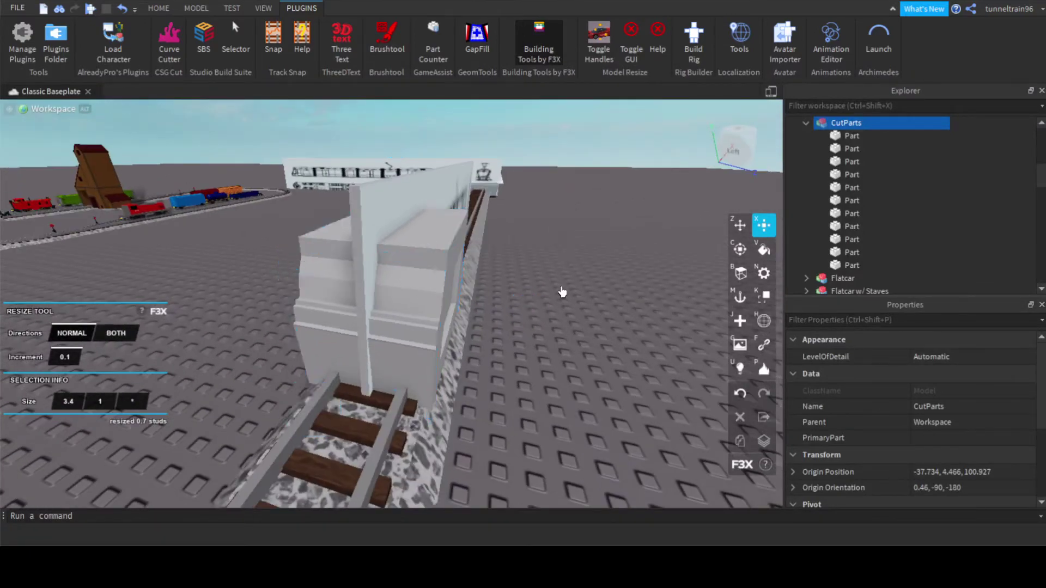
right_drag(561, 292, 416, 304)
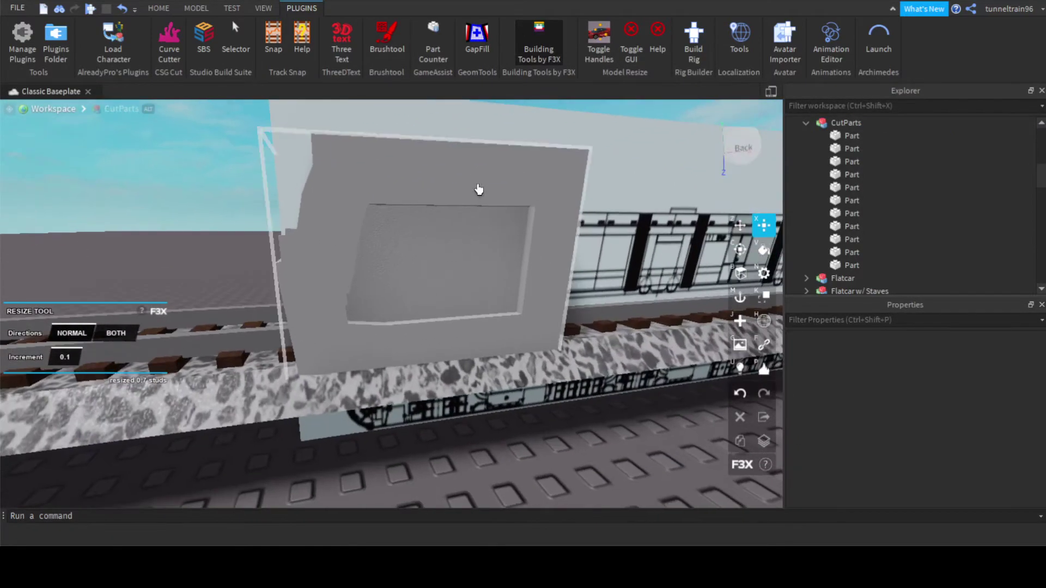
click(479, 187)
click(850, 137)
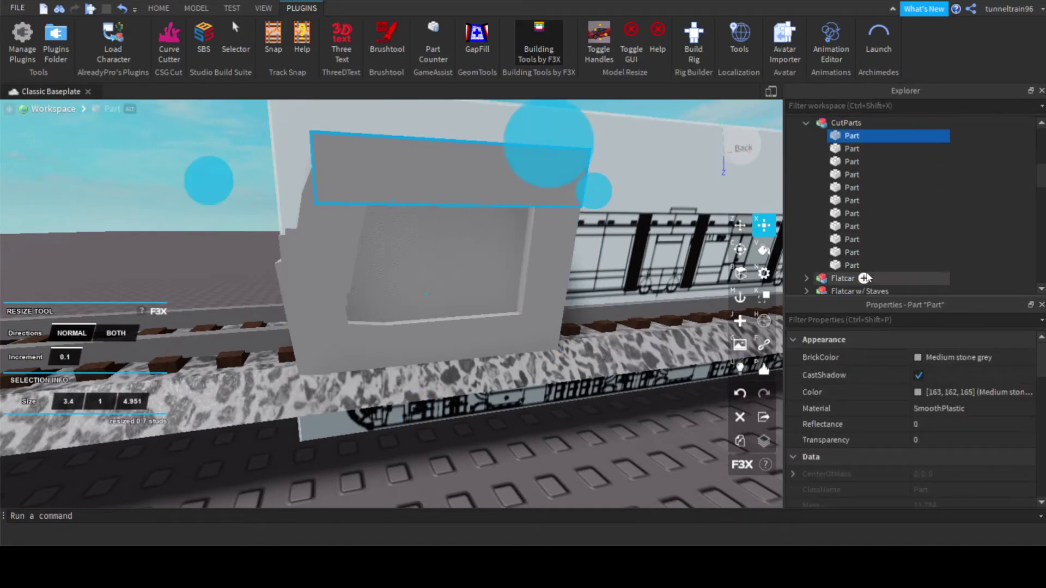
shift+click(851, 265)
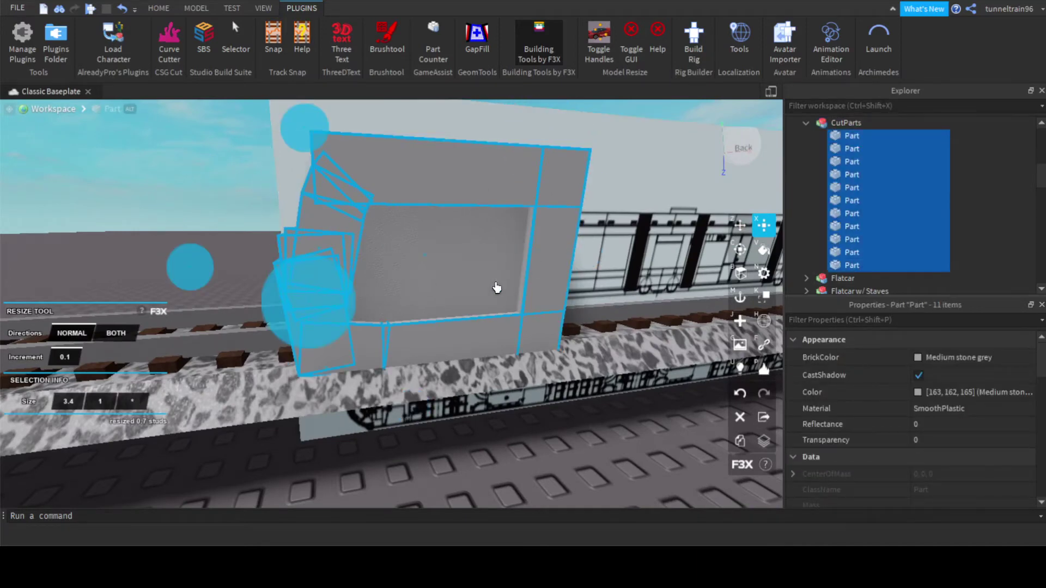
key(ctrl+u)
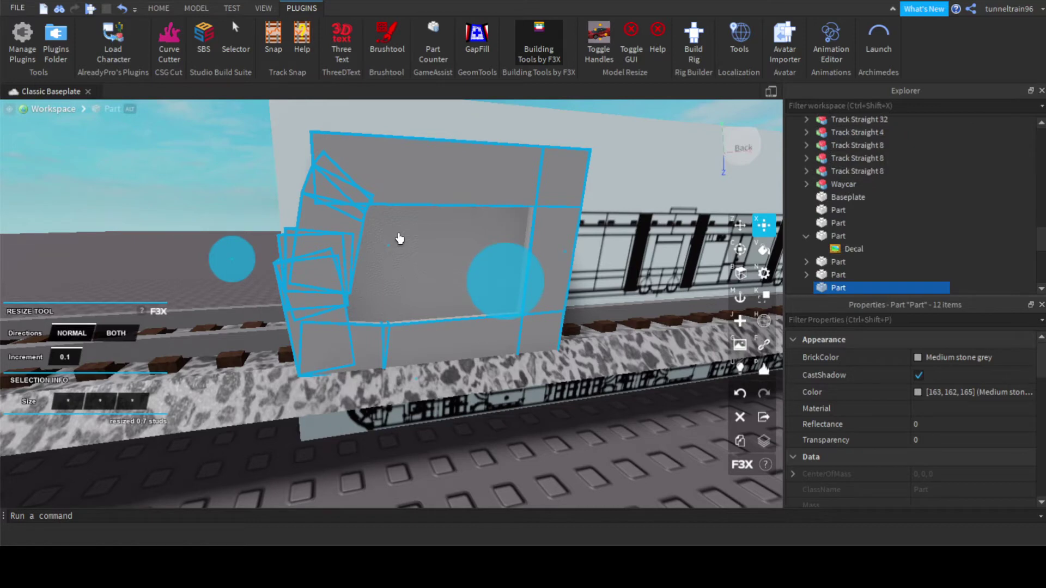
right_drag(499, 384, 517, 393)
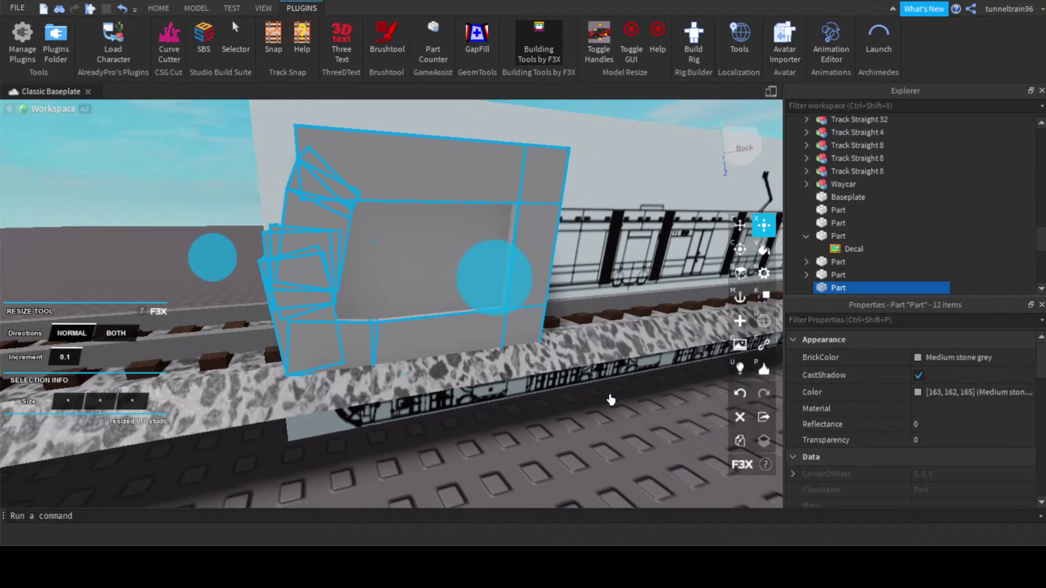
key(ctrl+z)
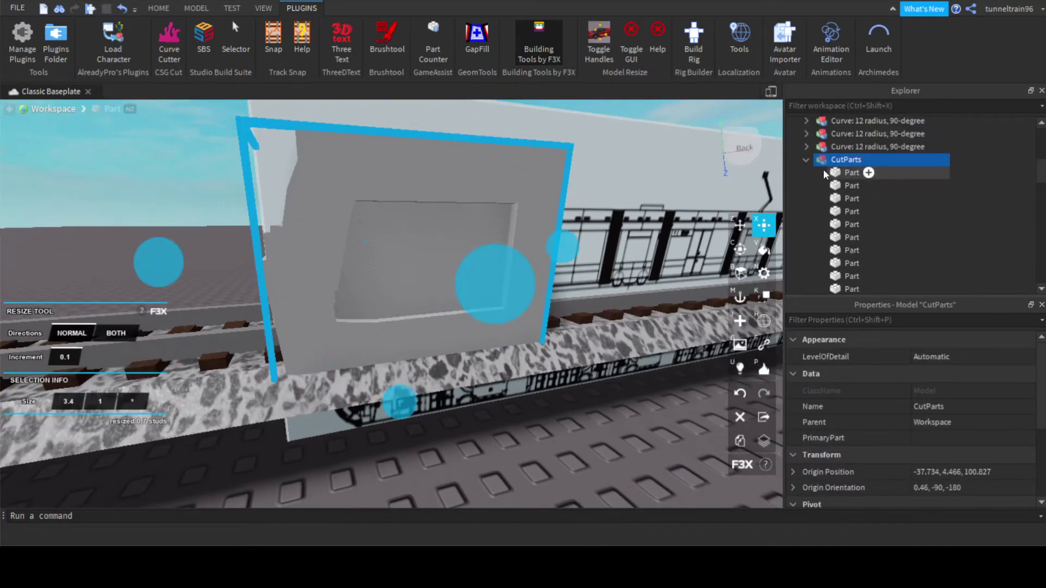
Negate all eleven parts inside the CutParts model.
click(836, 173)
scroll(866, 180, down, 1)
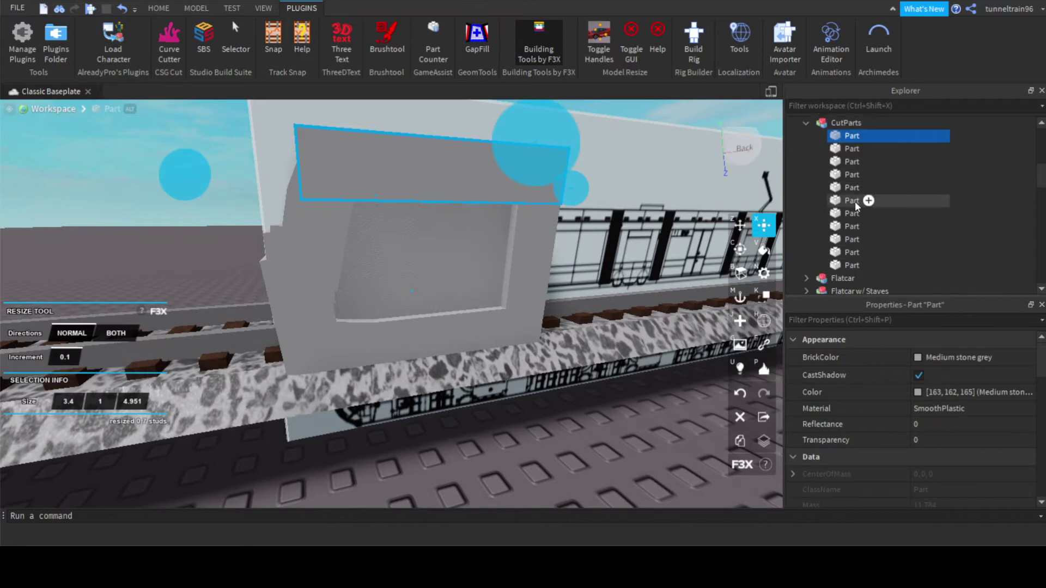
shift+click(856, 264)
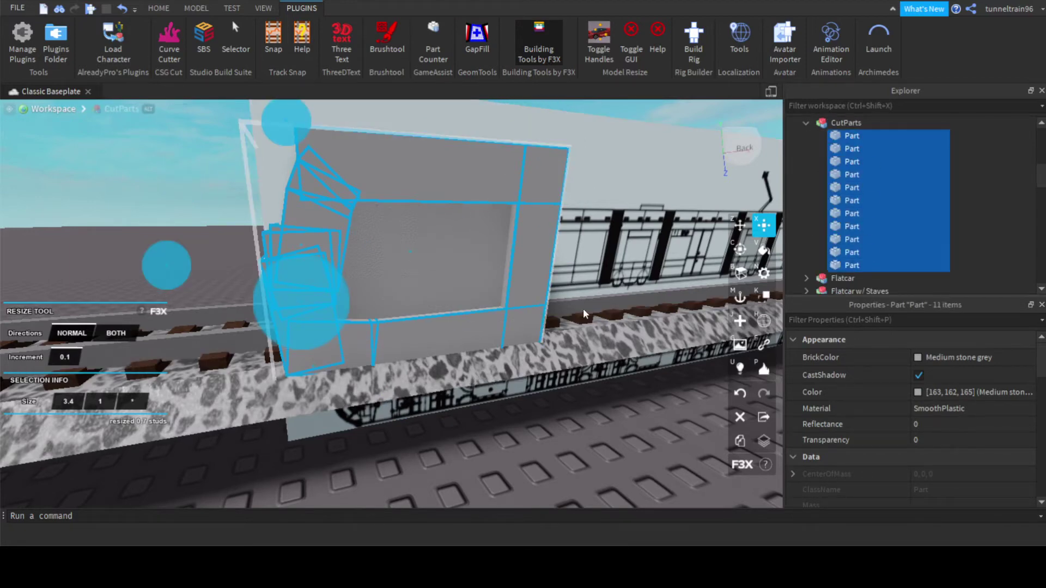
key(ctrl+shift+n)
scroll(484, 250, up, 3)
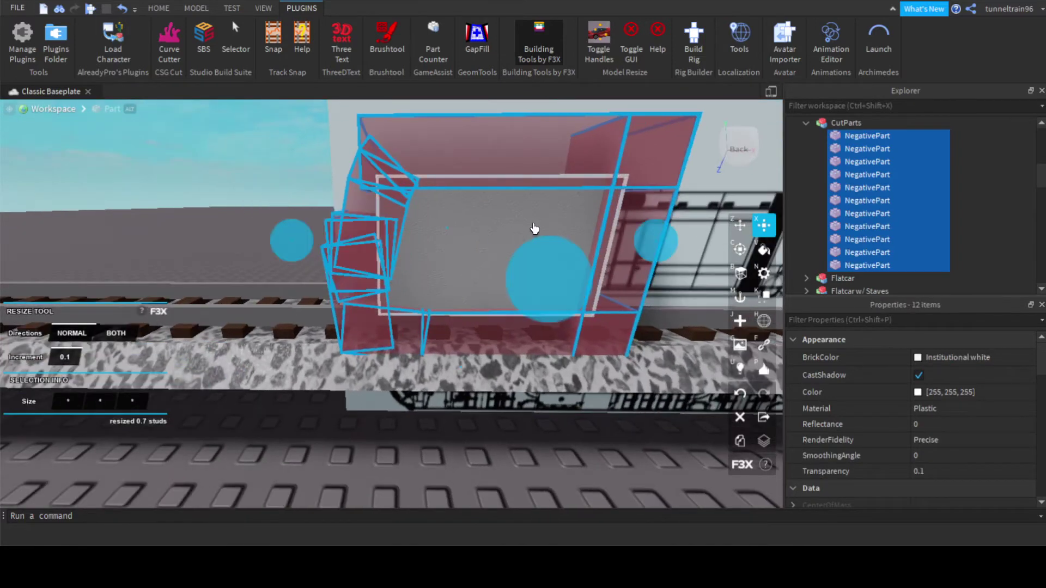
Union the block with the negative parts to carve the cab shape, and inspect it from the track side.
shift+click(534, 228)
shift+click(534, 229)
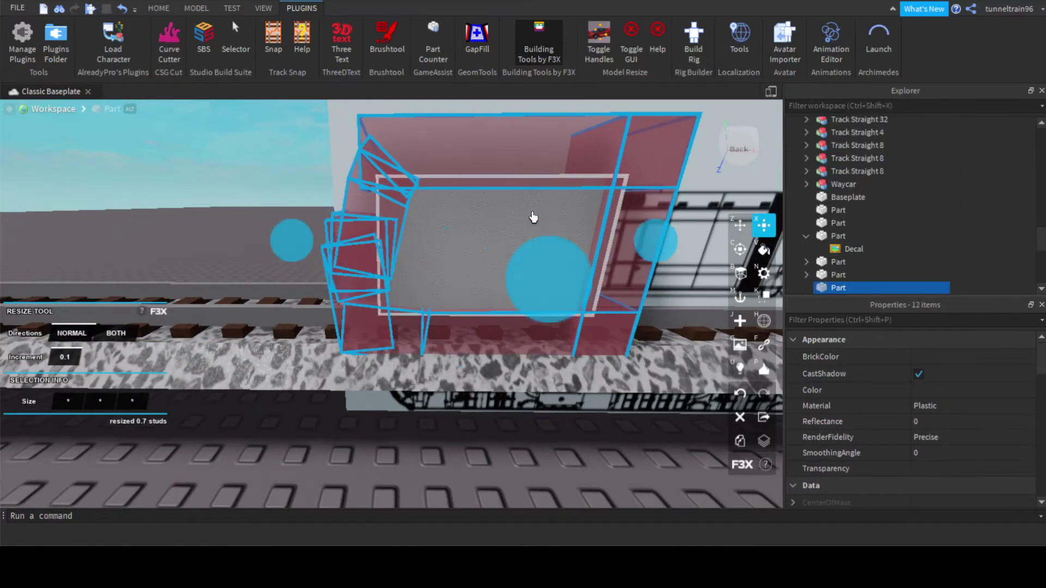
right_drag(498, 216, 498, 216)
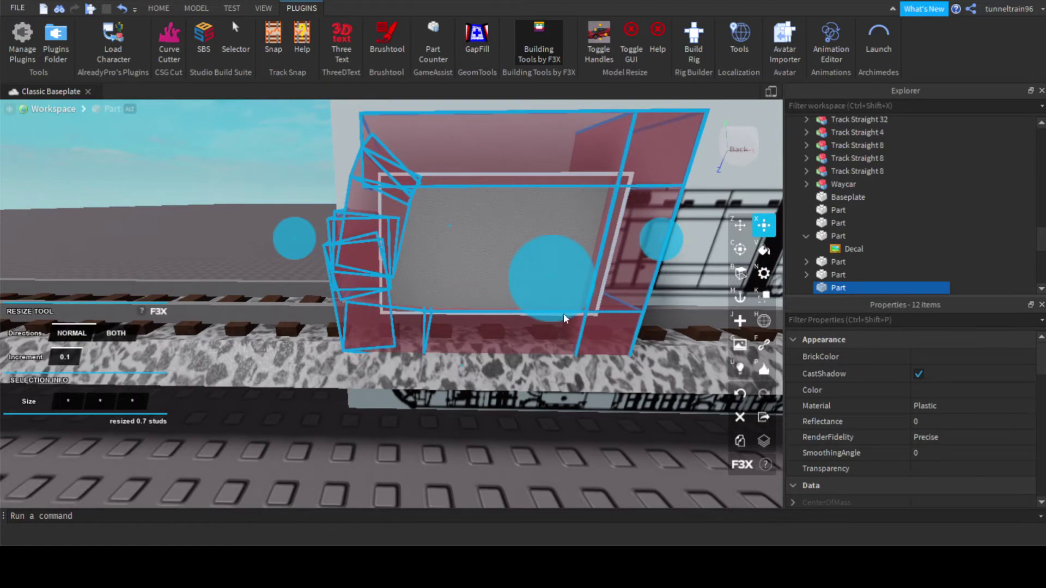
key(ctrl+shift+g)
right_drag(505, 319, 505, 315)
key(w)
key(d)
key(d)
right_drag(375, 305, 374, 282)
key(d)
key(d)
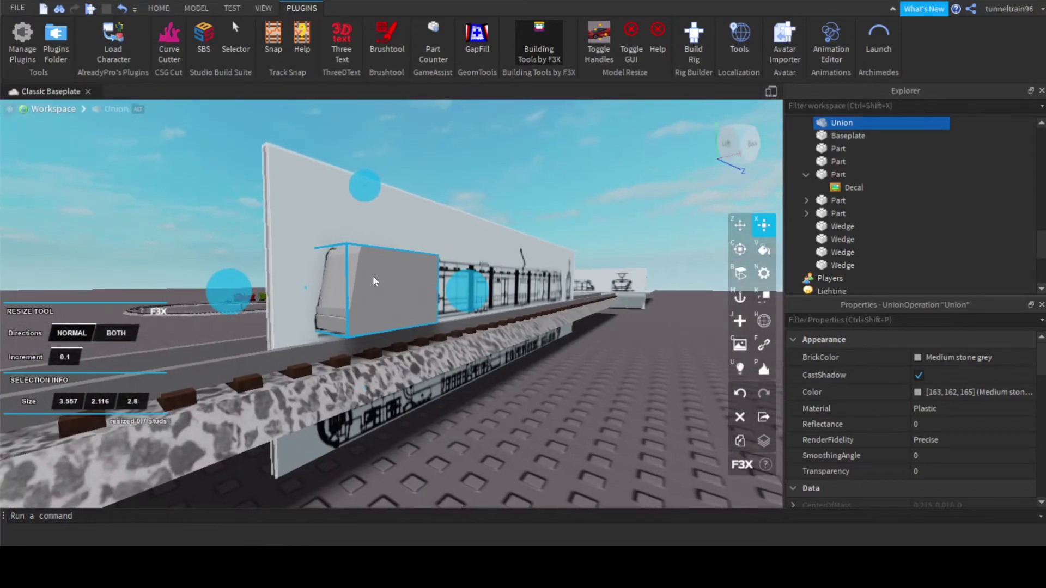
Separate the cab union back into the block and its negative parts.
key(ctrl+shift+u)
key(a)
right_drag(506, 250, 505, 250)
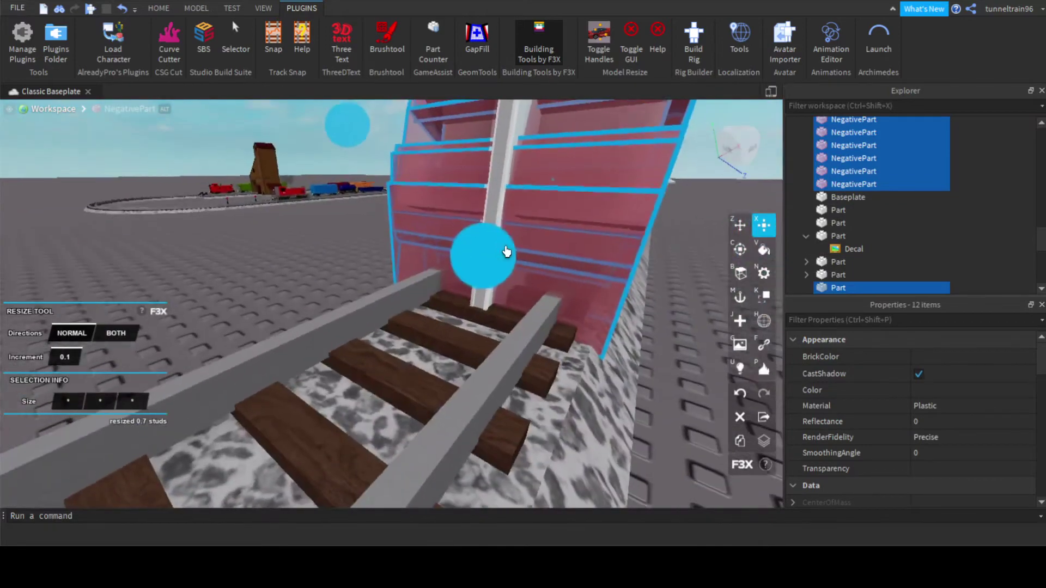
Examine the separated block and negative parts against the side-view blueprint from several angles.
key(d)
key(d)
right_drag(478, 212, 478, 255)
key(s)
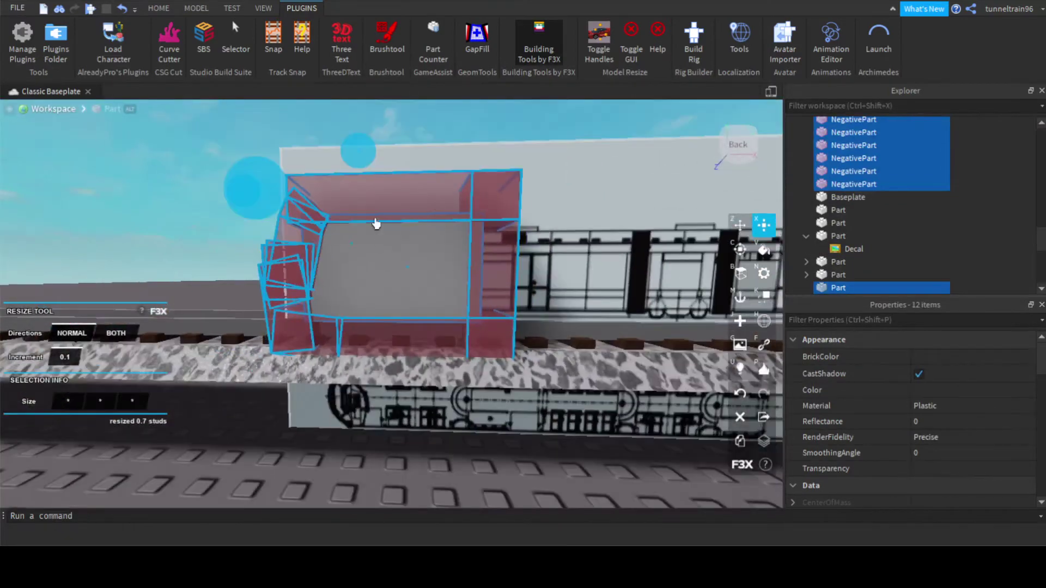
key(a)
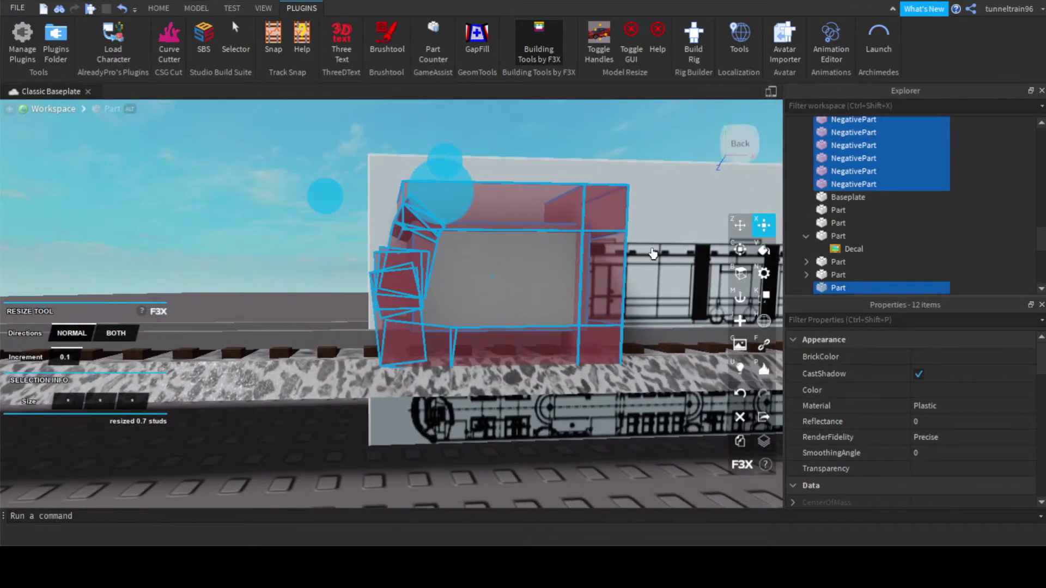
key(w)
right_drag(639, 323, 639, 323)
key(s)
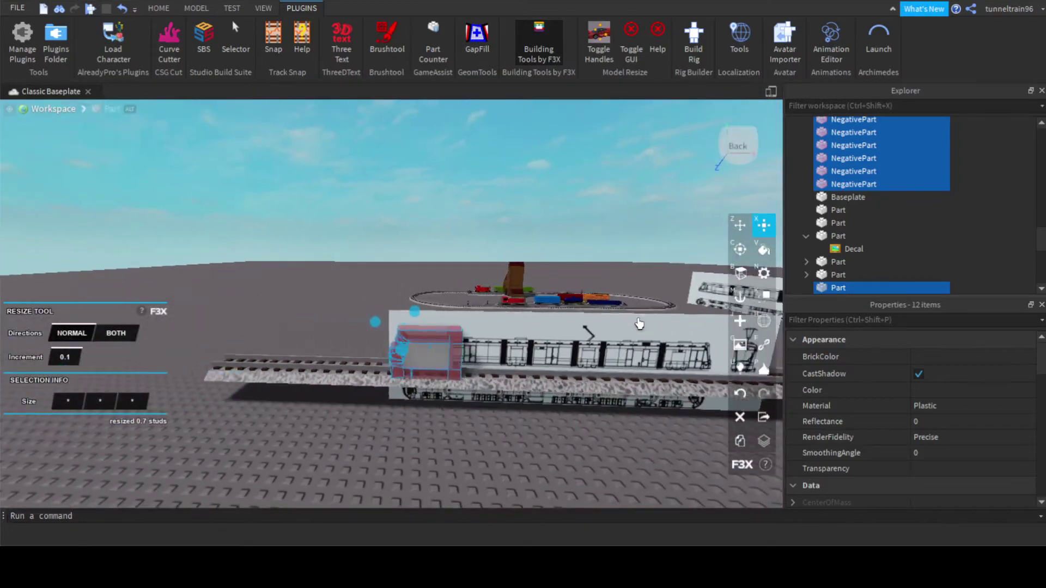
key(w)
right_drag(524, 330, 530, 303)
key(w)
key(d)
key(a)
key(a)
key(w)
right_drag(614, 372, 547, 381)
key(s)
key(w)
key(a)
key(a)
key(w)
key(d)
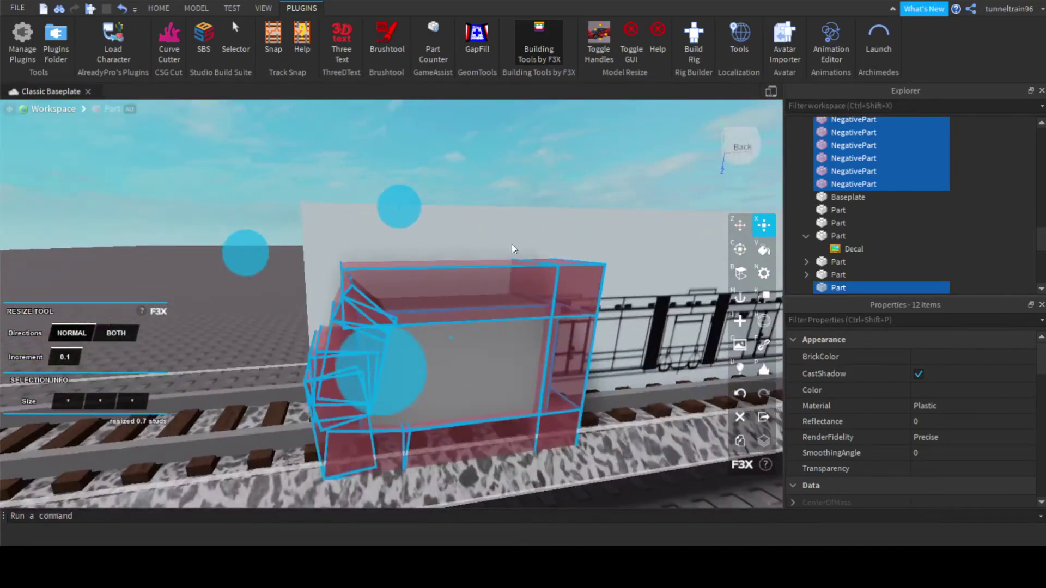
Union the block and its negative parts again to carve the cab's side profile.
key(ctrl+shift+g)
right_drag(527, 296, 527, 296)
key(w)
key(s)
Trace the tram's front-view outline on the blueprint with Curve Cutter, up one side, over the curved roof and down the other.
click(537, 40)
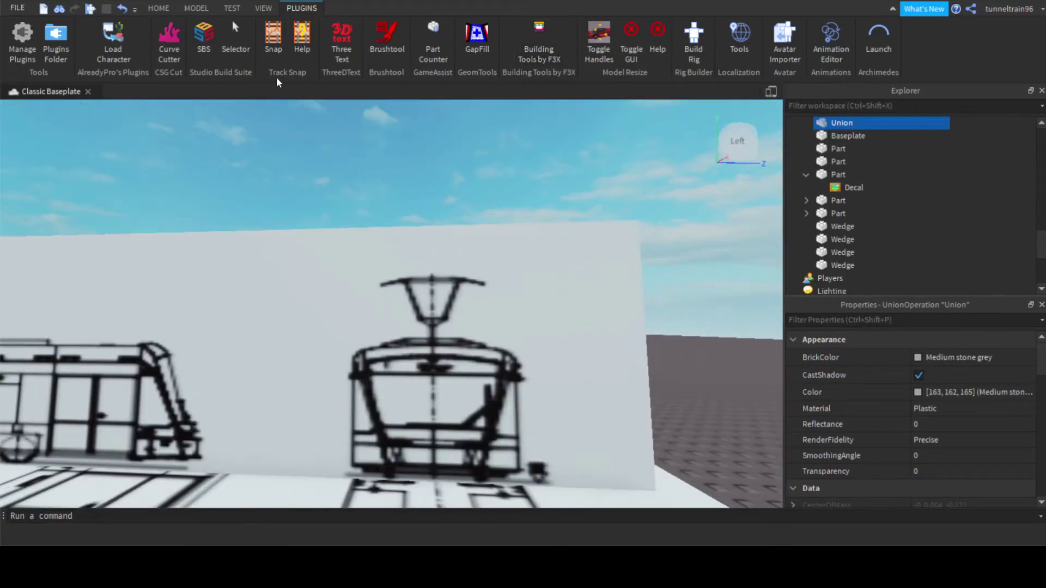
click(171, 50)
click(467, 387)
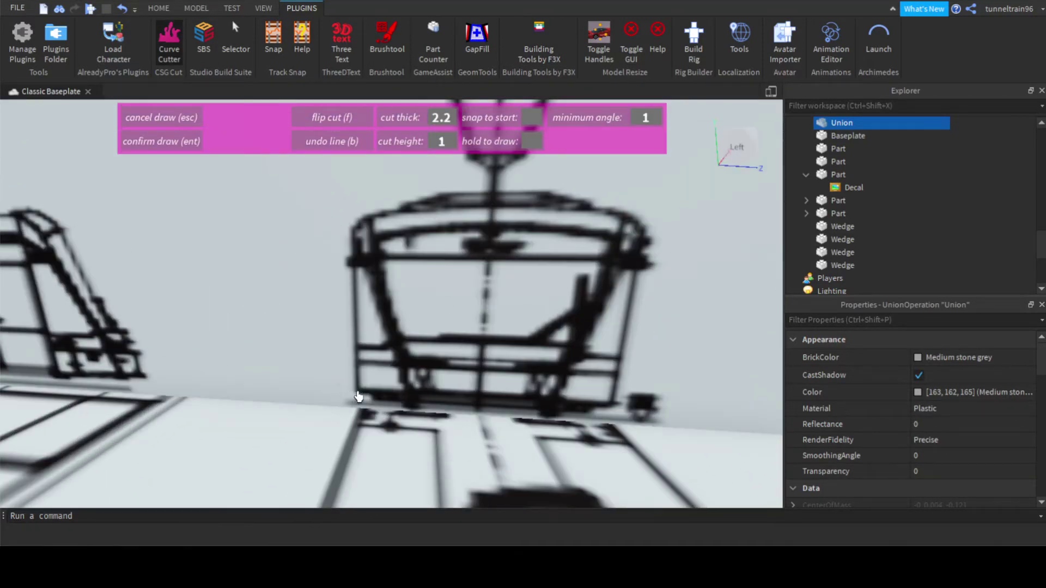
click(358, 396)
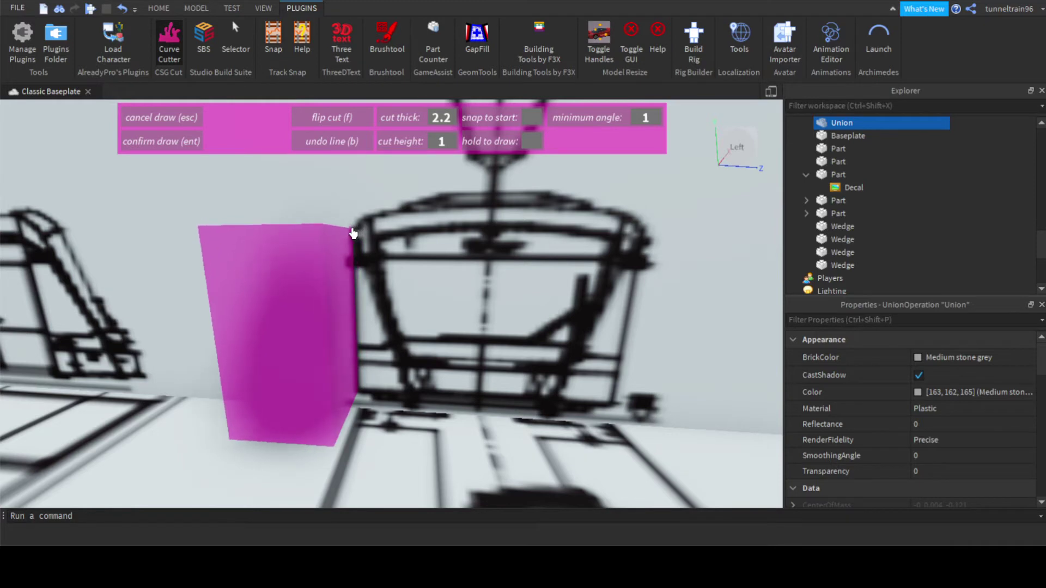
click(353, 233)
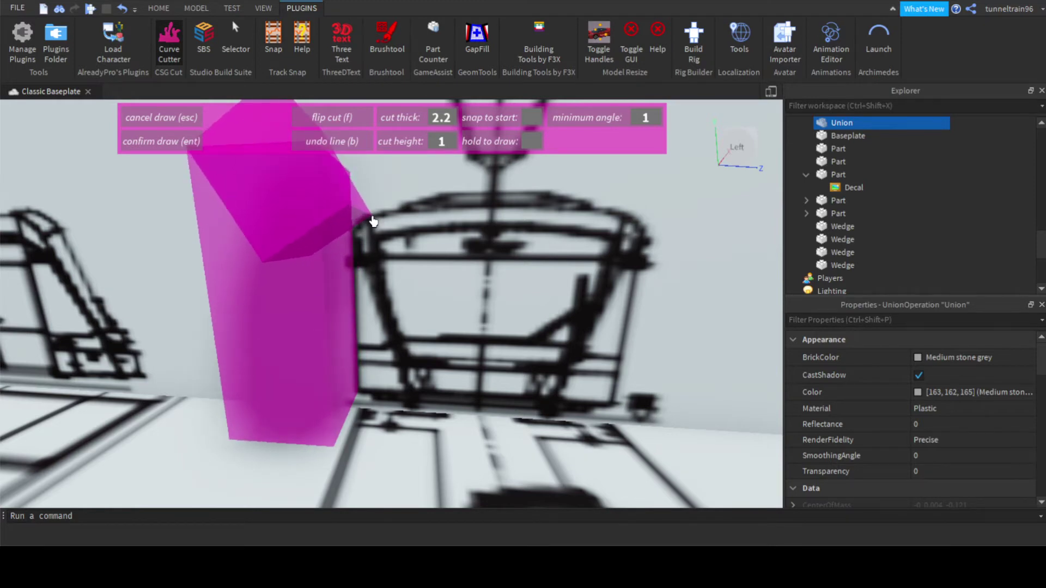
click(378, 217)
click(410, 206)
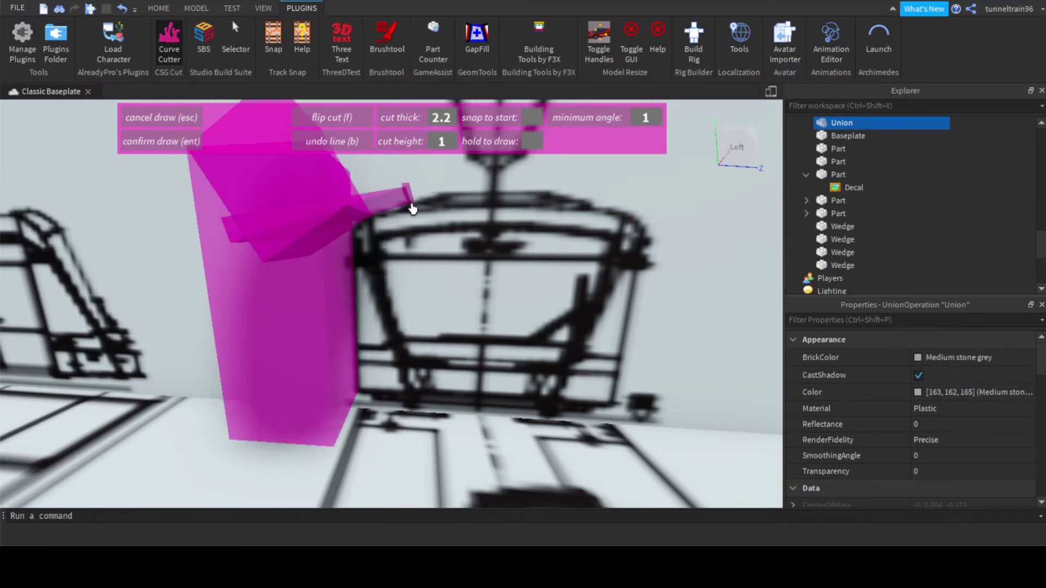
click(455, 197)
key(d)
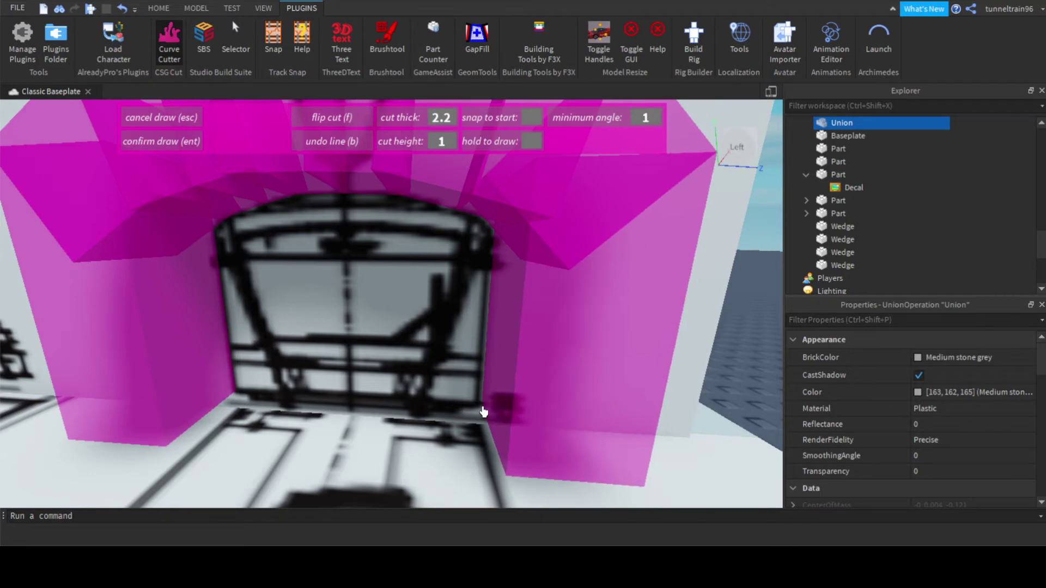
Confirm the front-view outline with a cut thickness of 2.2 to generate the arch of cut parts, and close Curve Cutter.
scroll(468, 413, down, 5)
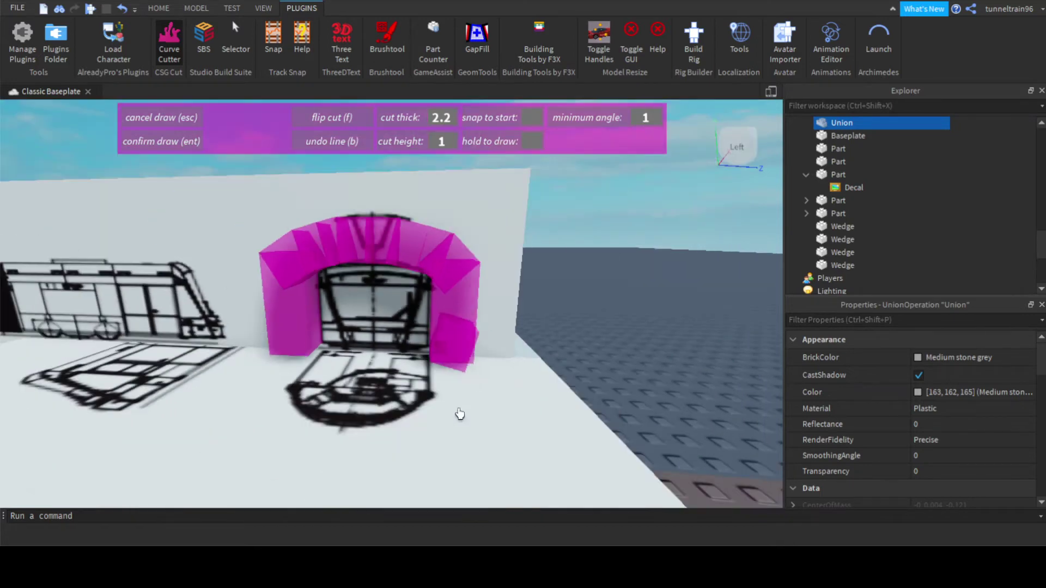
scroll(444, 403, up, 4)
scroll(432, 392, down, 1)
scroll(433, 403, down, 1)
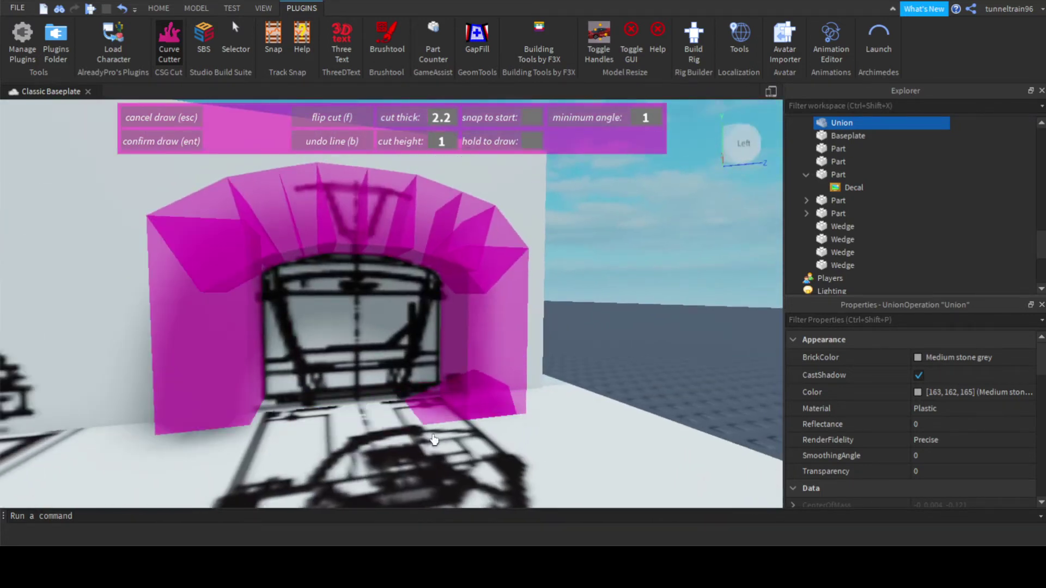
key(Return)
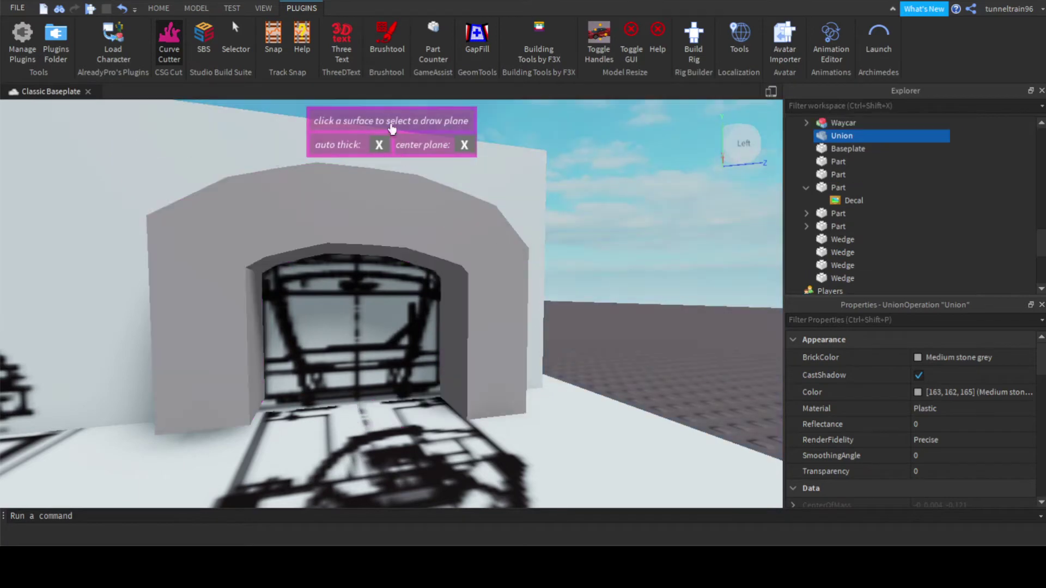
click(169, 37)
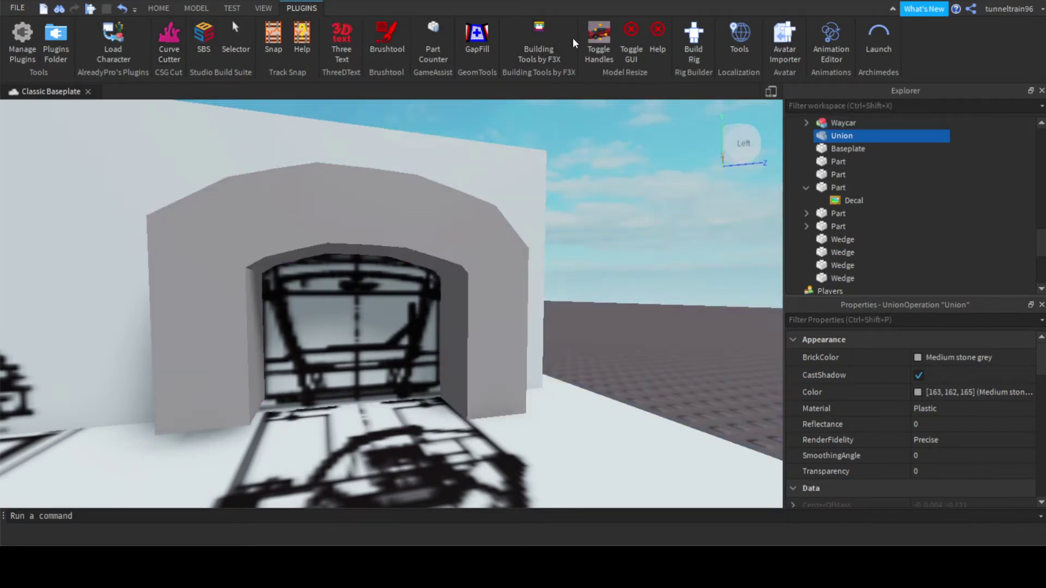
Move the arch-shaped CutParts model 63 studs along the X axis to the cab union on the track, undoing any stray selection.
click(540, 39)
click(499, 279)
right_drag(498, 279, 486, 254)
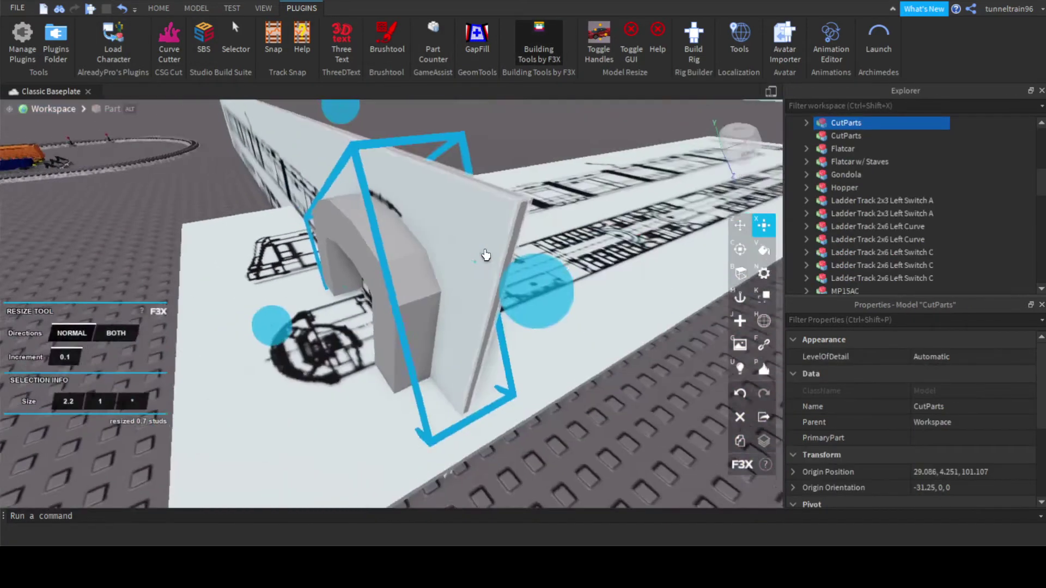
scroll(486, 254, down, 5)
key(z)
drag(447, 274, 402, 285)
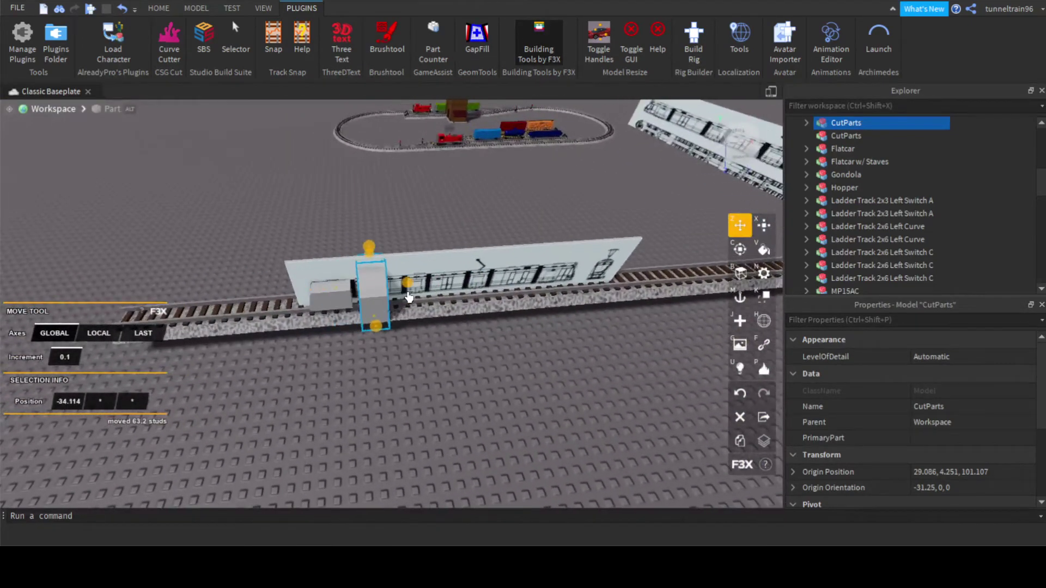
scroll(402, 289, up, 5)
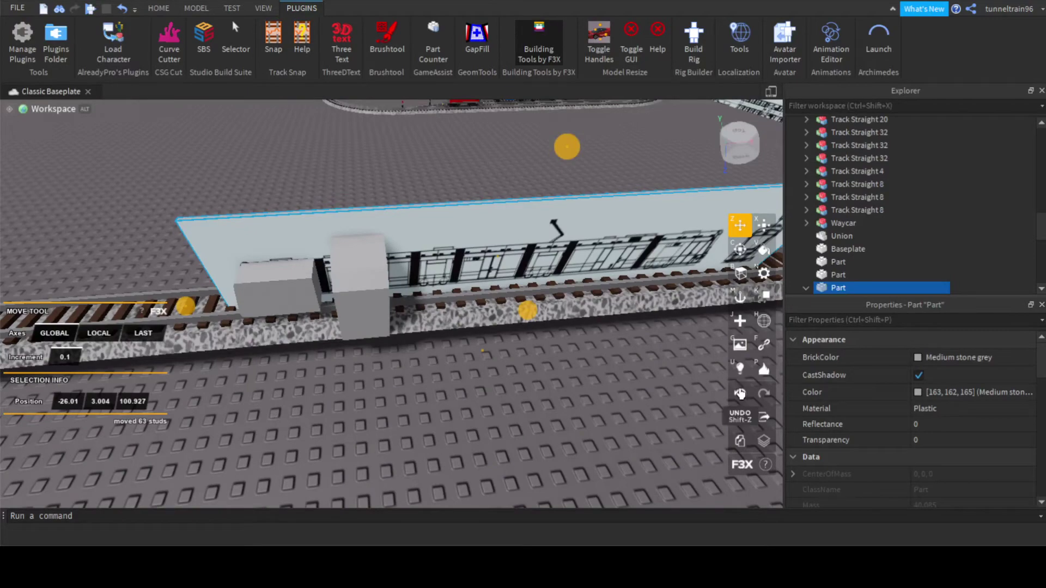
click(740, 393)
scroll(490, 321, up, 3)
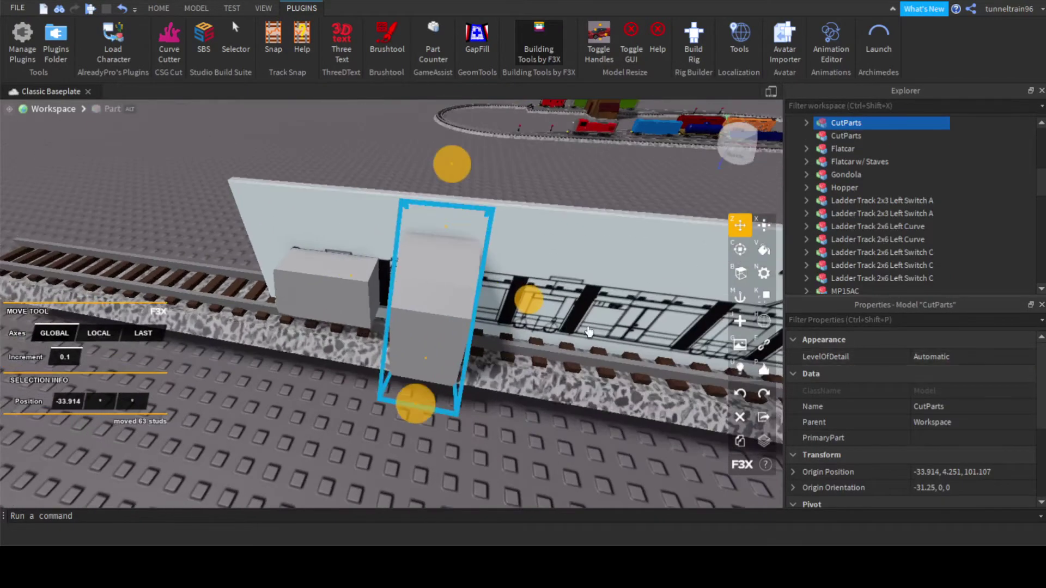
Examine the arch and the cab union beside the side-view blueprint.
scroll(623, 317, up, 3)
mouse_move(536, 322)
right_down()
mouse_move(455, 226)
mouse_move(467, 268)
right_up()
click(459, 241)
scroll(436, 325, up, 3)
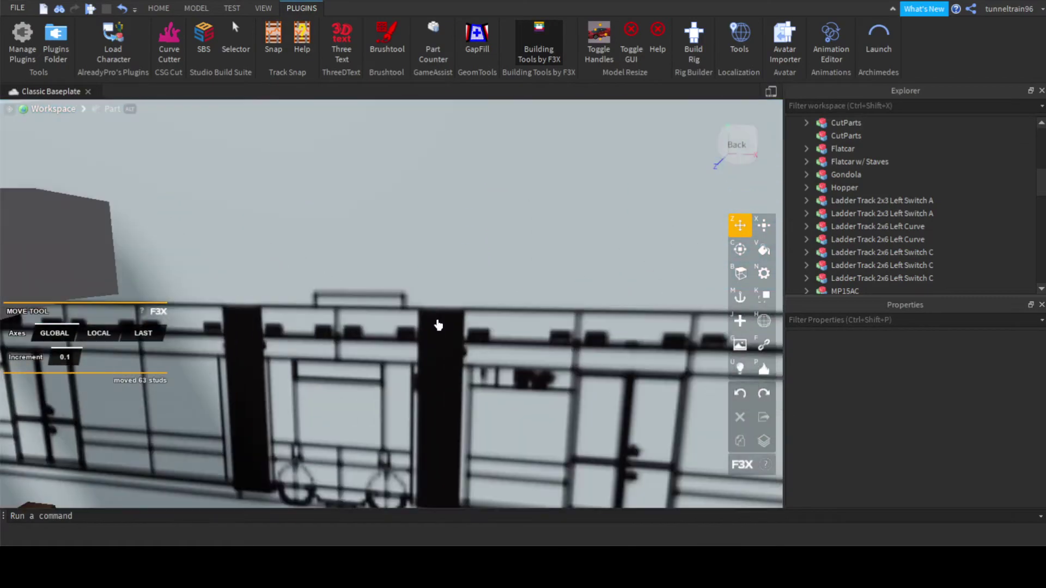
right_drag(436, 325, 432, 329)
scroll(432, 329, down, 3)
right_drag(284, 331, 339, 320)
scroll(516, 292, up, 3)
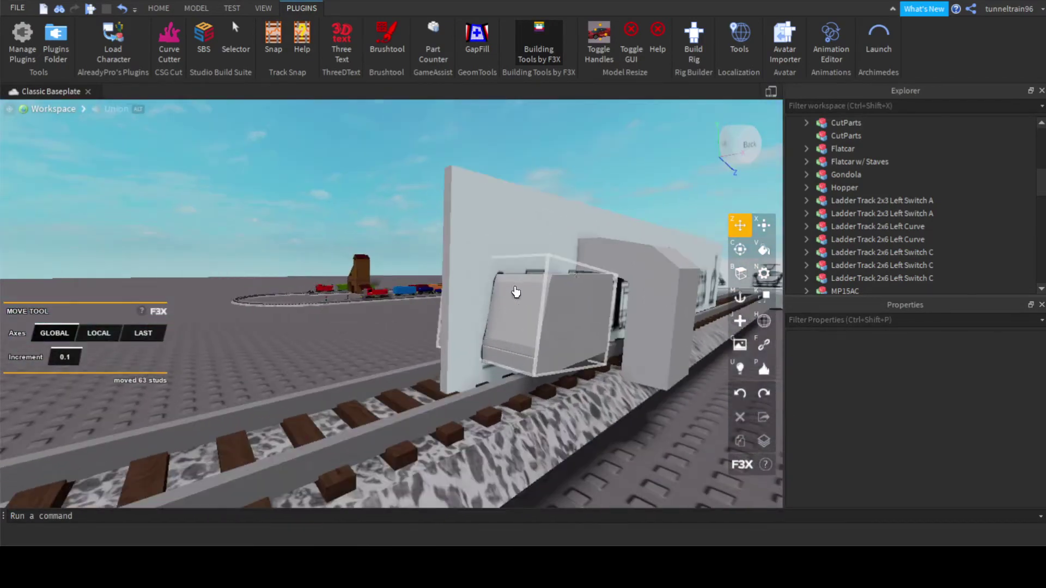
click(629, 262)
key(d)
right_drag(630, 262, 392, 291)
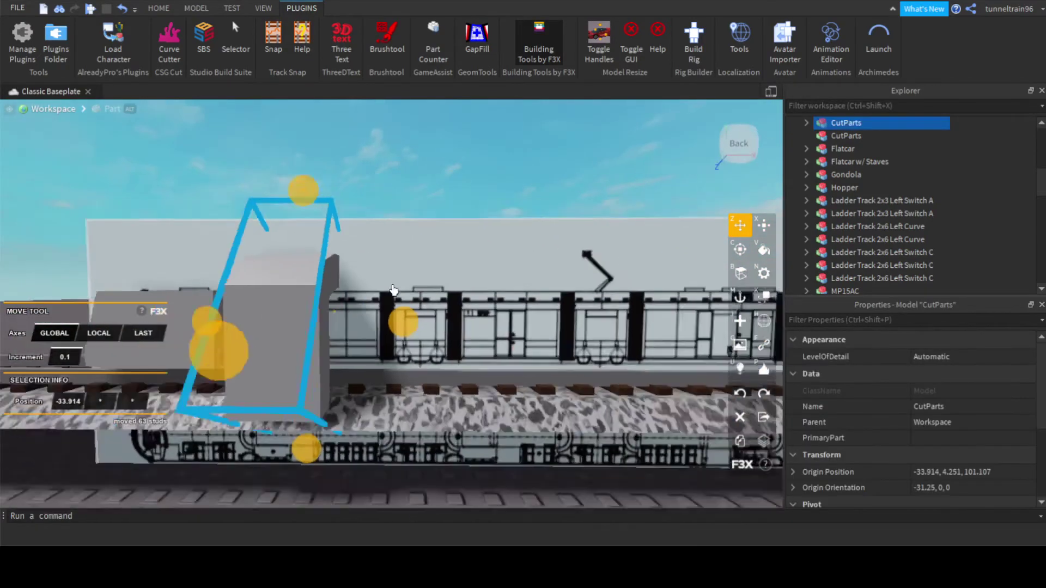
key(s)
key(a)
key(d)
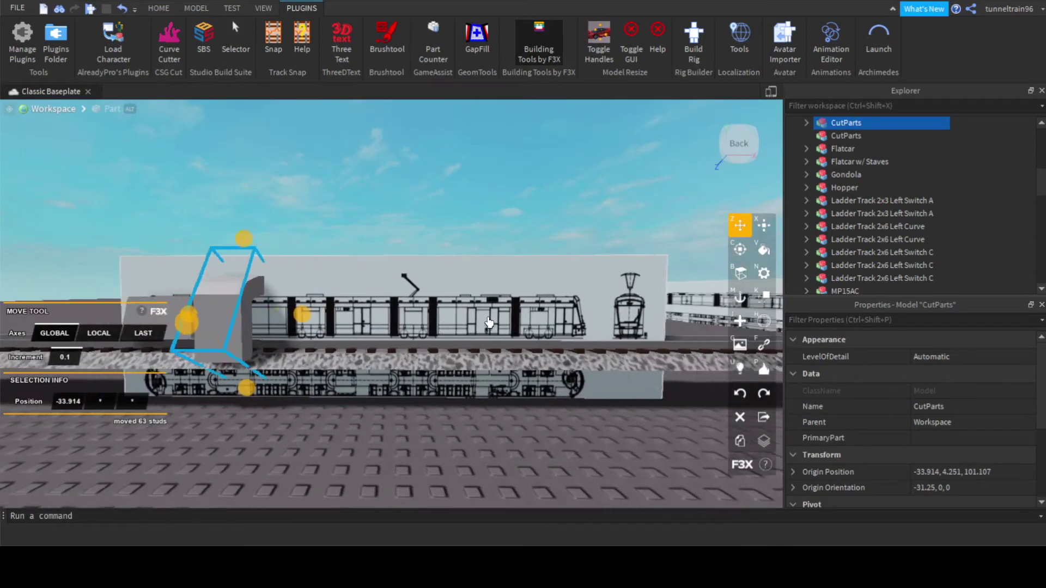
Examine the front-view drawing and the tram sections along the blueprint board.
click(540, 232)
key(d)
scroll(523, 330, up, 3)
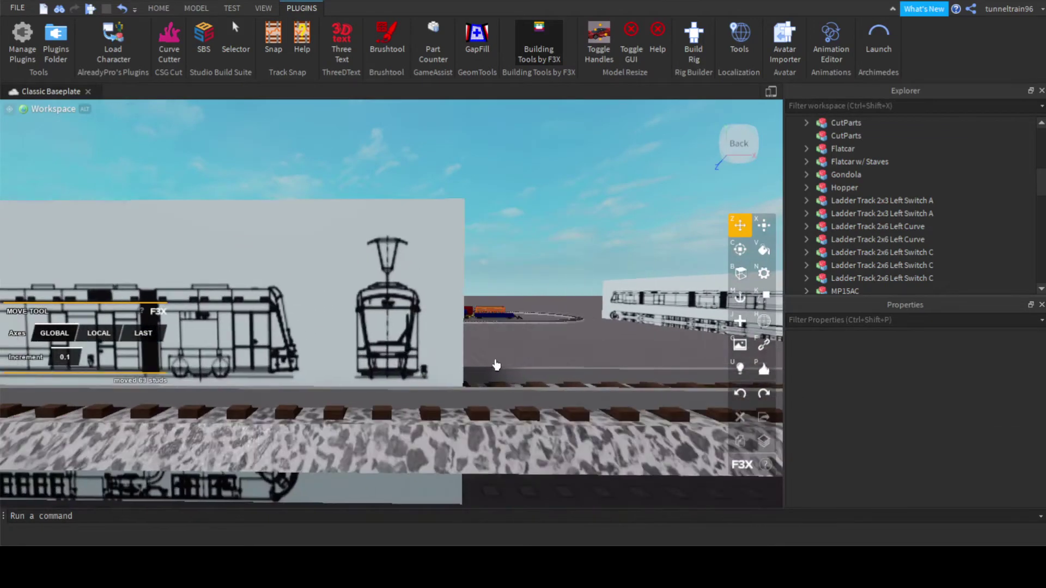
scroll(482, 352, down, 1)
key(s)
right_drag(438, 381, 442, 350)
key(s)
key(w)
key(a)
key(w)
key(s)
key(s)
key(a)
key(s)
key(d)
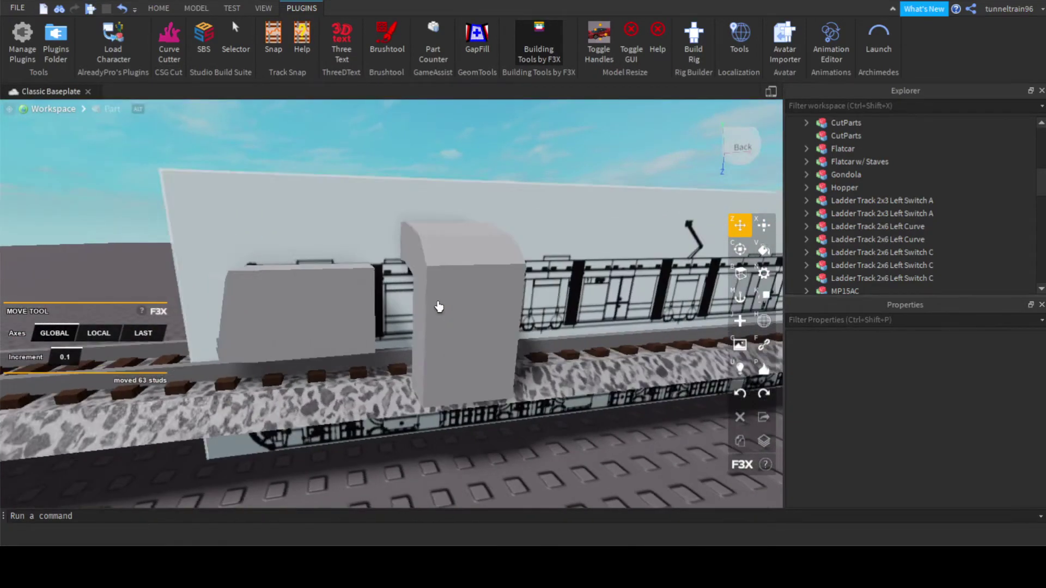
key(a)
key(d)
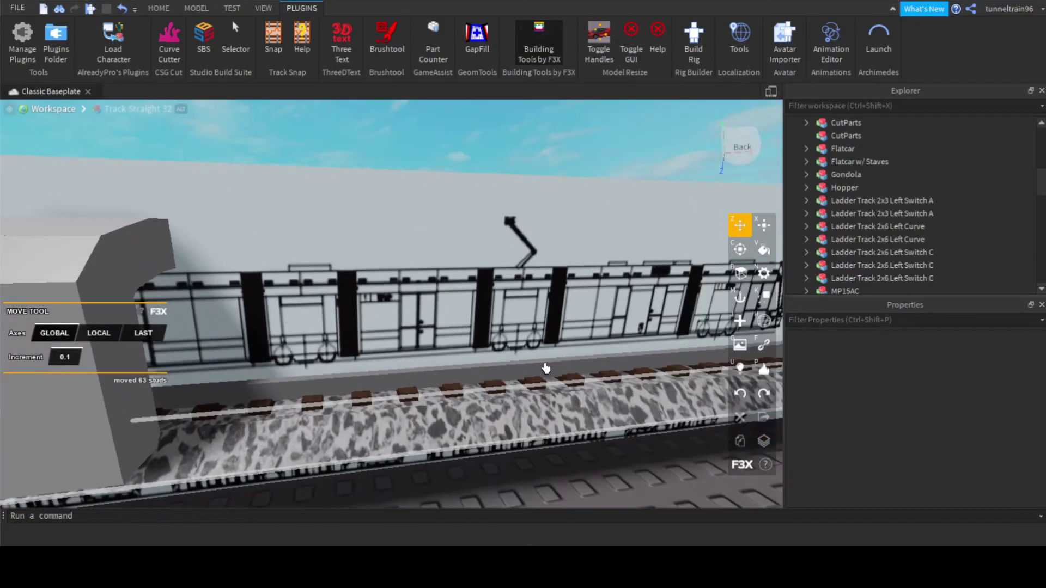
Move the arch-shaped CutParts model 6.1 studs along the track to the cab's front end, at X position -40.014.
click(441, 318)
key(d)
key(a)
right_drag(476, 320, 456, 328)
click(463, 325)
key(a)
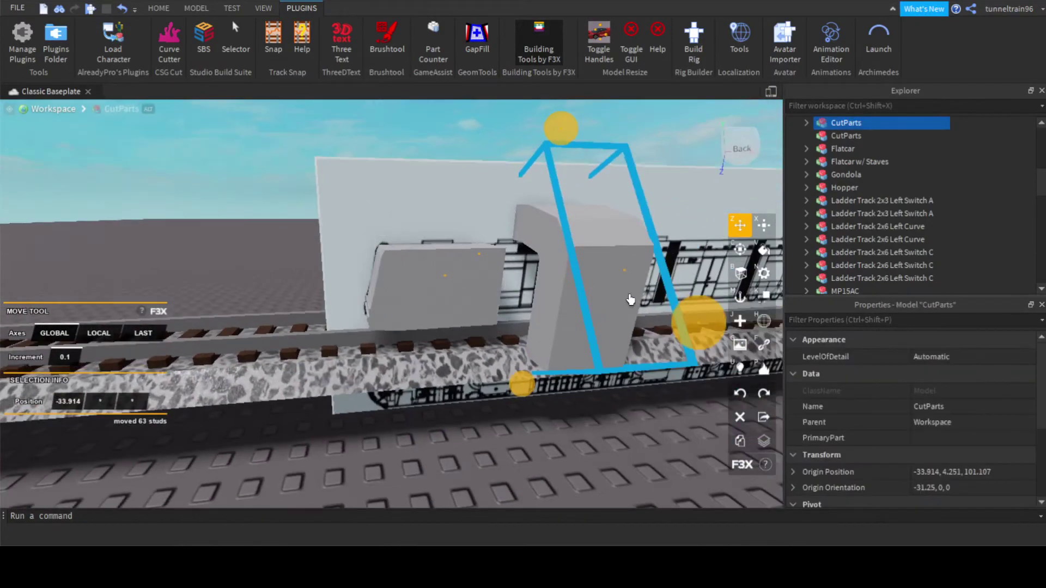
key(d)
drag(527, 274, 236, 283)
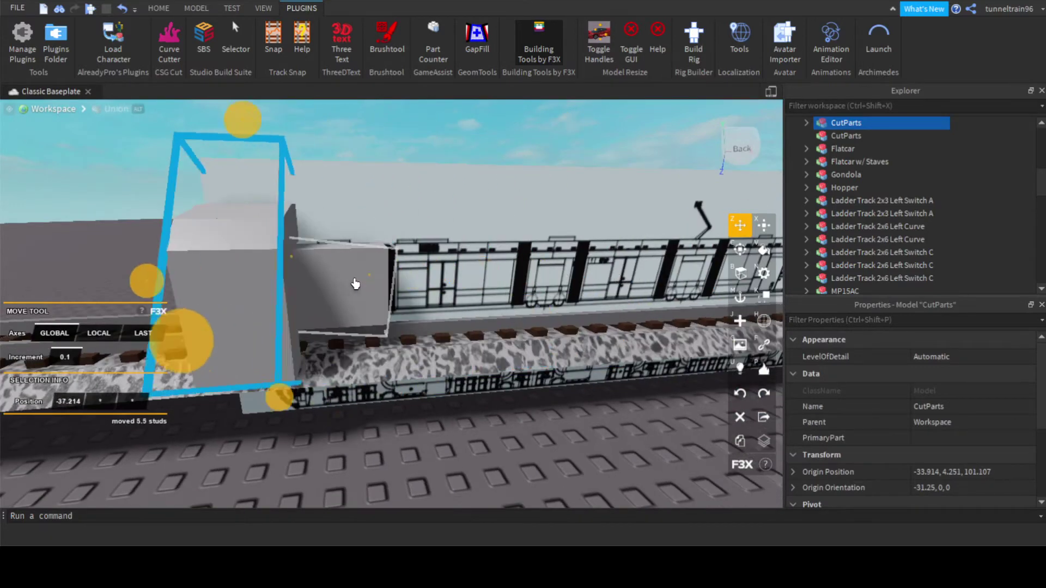
scroll(506, 297, up, 5)
right_drag(506, 296, 444, 283)
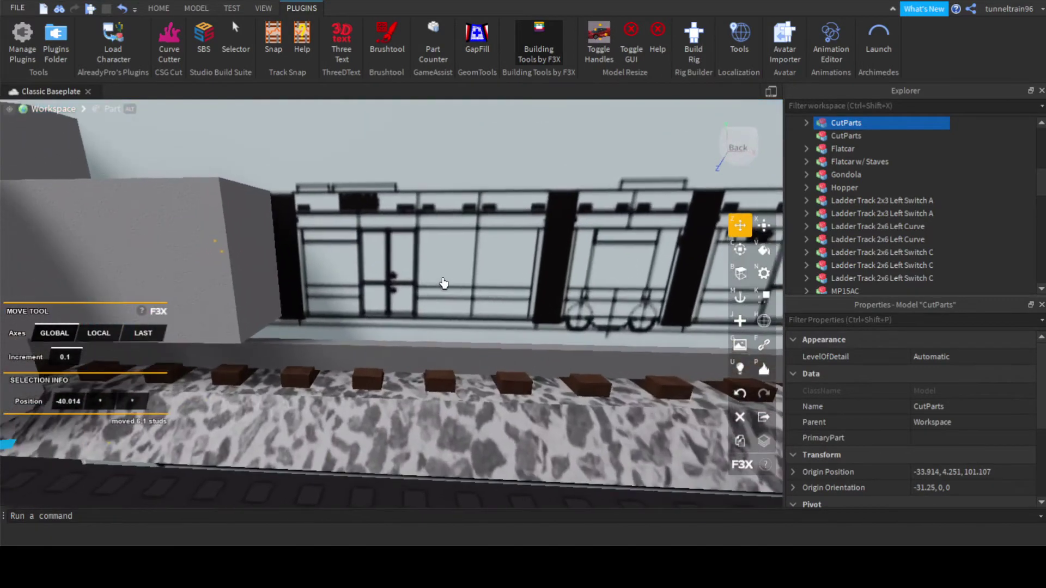
right_drag(366, 266, 439, 299)
Stretch the CutParts model by 3.2 studs to a length of 5.4 studs so it covers the whole cab union.
key(s)
key(a)
key(w)
key(s)
key(d)
key(x)
key(w)
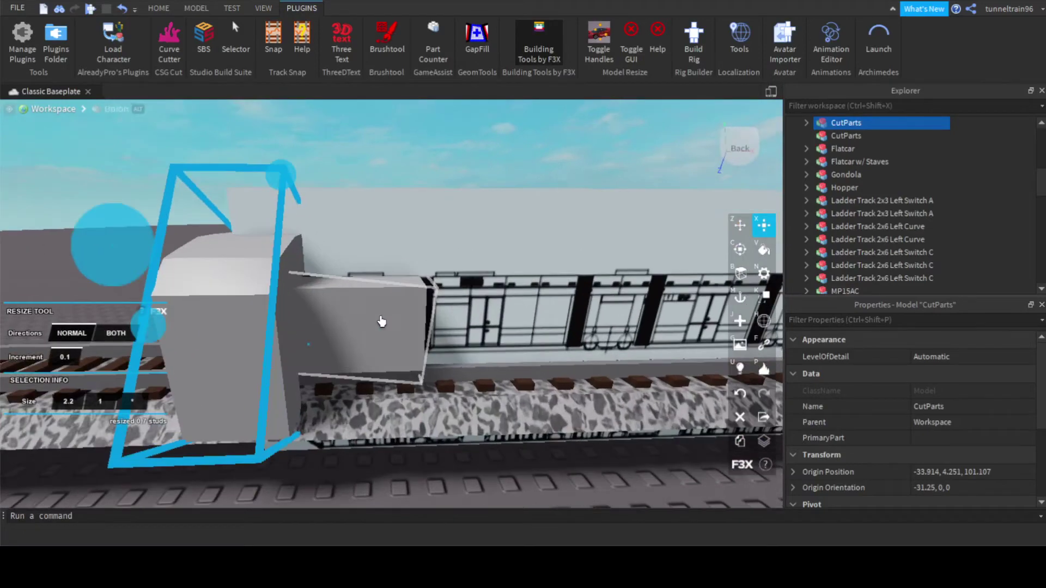
drag(382, 321, 497, 324)
key(a)
key(w)
right_drag(497, 324, 440, 323)
key(s)
key(a)
key(w)
key(s)
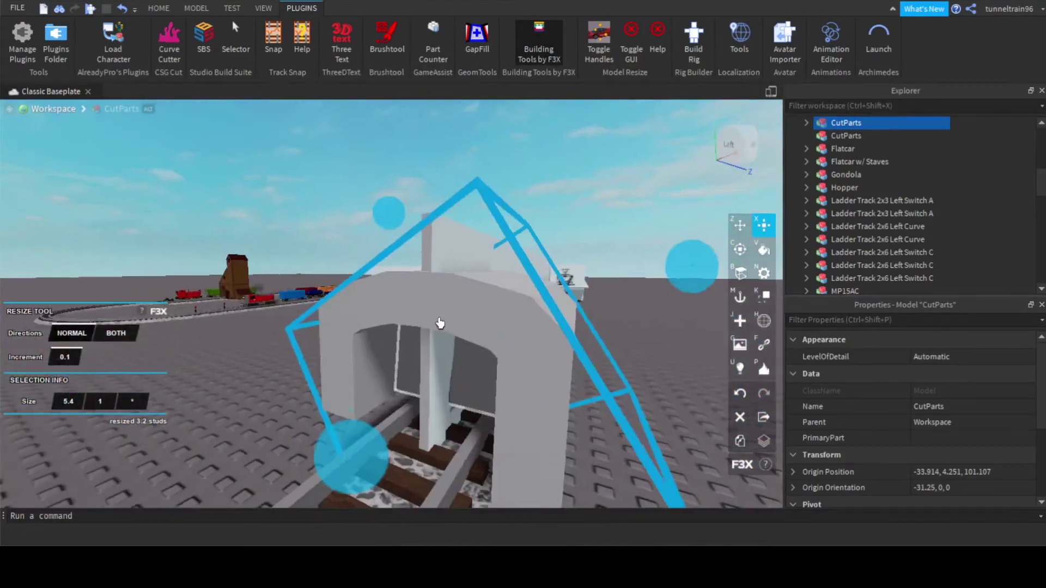
Negate all ten parts inside the arch-shaped CutParts model.
double_click(869, 123)
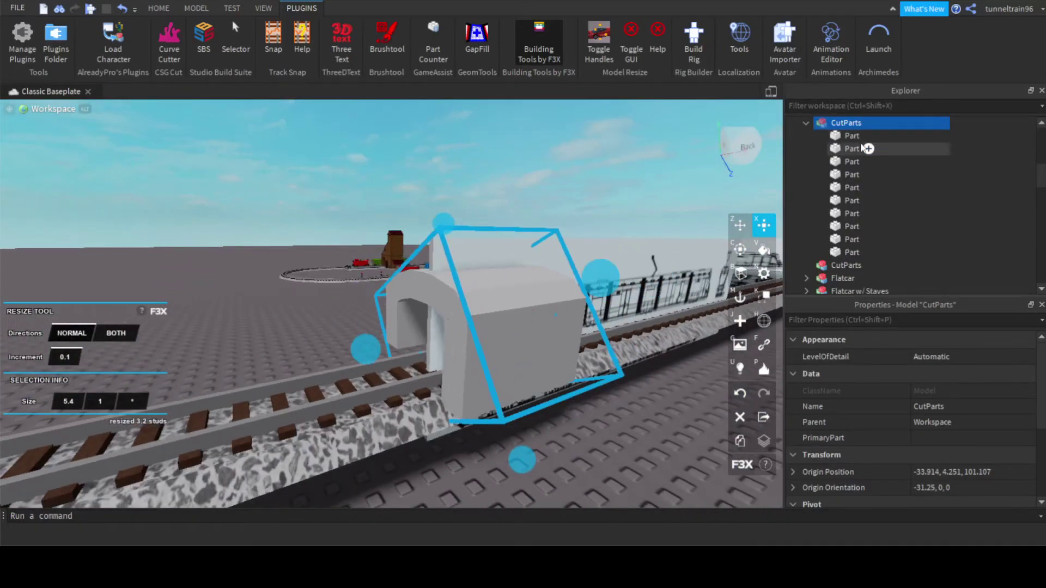
click(866, 136)
shift+click(848, 251)
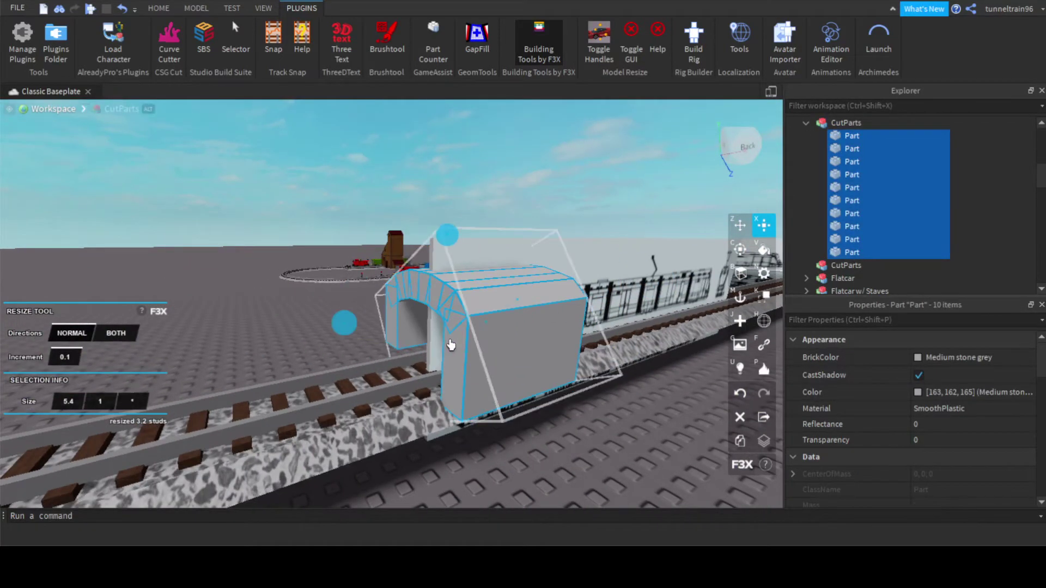
key(ctrl+shift+n)
Add the cab union to the selected negative parts and union them to carve the front-view profile.
key(w)
right_drag(509, 145, 498, 256)
shift+click(519, 239)
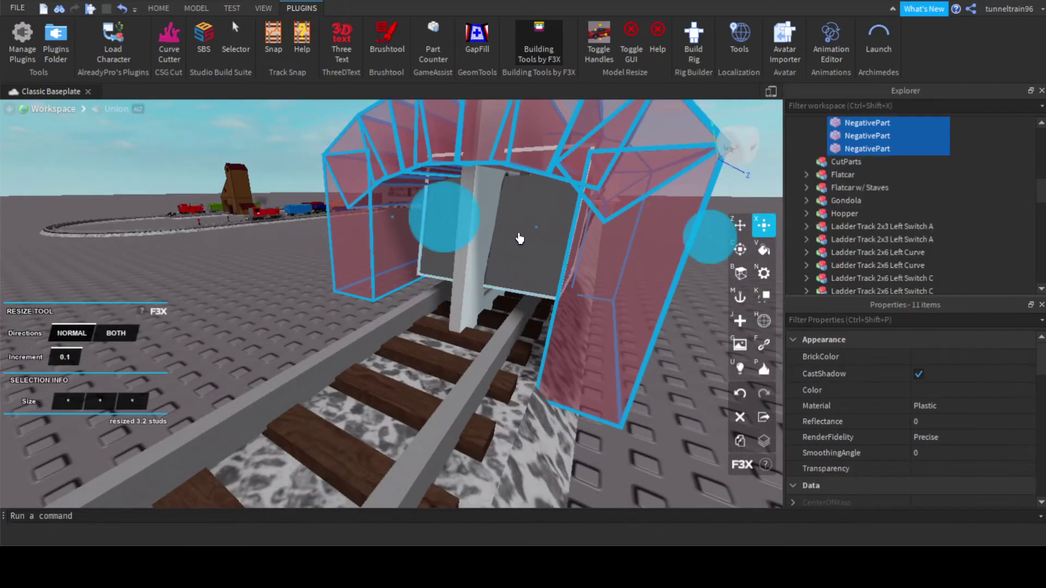
key(ctrl+shift+g)
Inspect the carved cab's front, roof edge and sides from around the track.
right_drag(558, 247, 558, 248)
key(w)
key(d)
key(s)
key(s)
key(w)
key(a)
key(s)
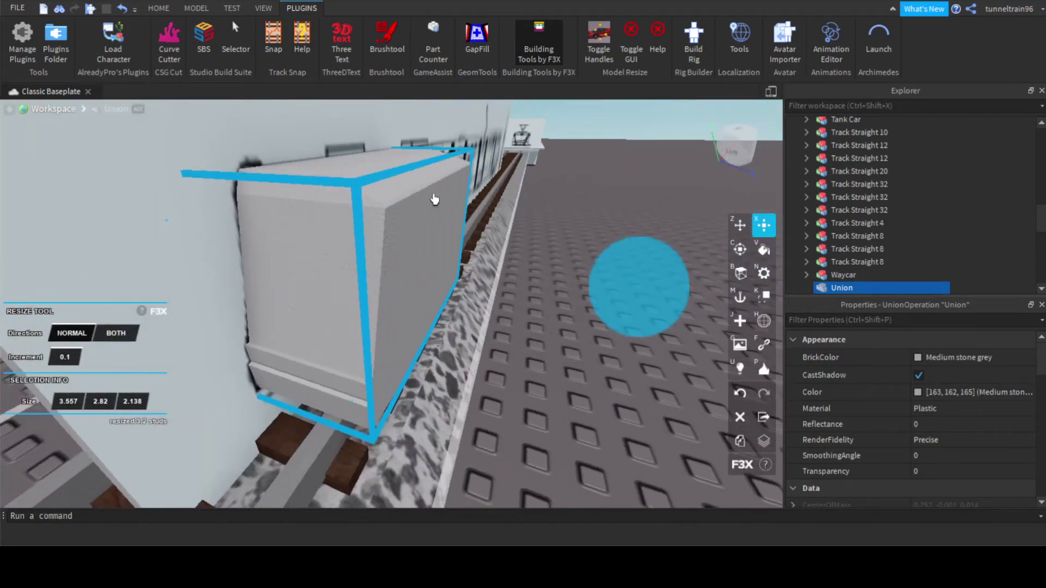
key(w)
right_drag(469, 210, 470, 212)
key(s)
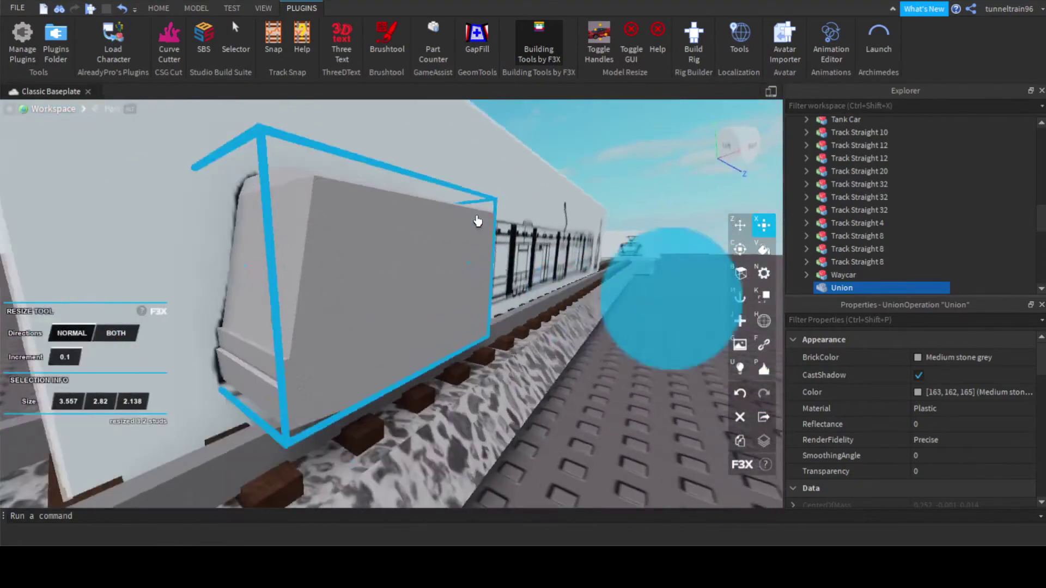
Set the smoothing angle of the carved cab union to 50.
right_drag(604, 312, 570, 295)
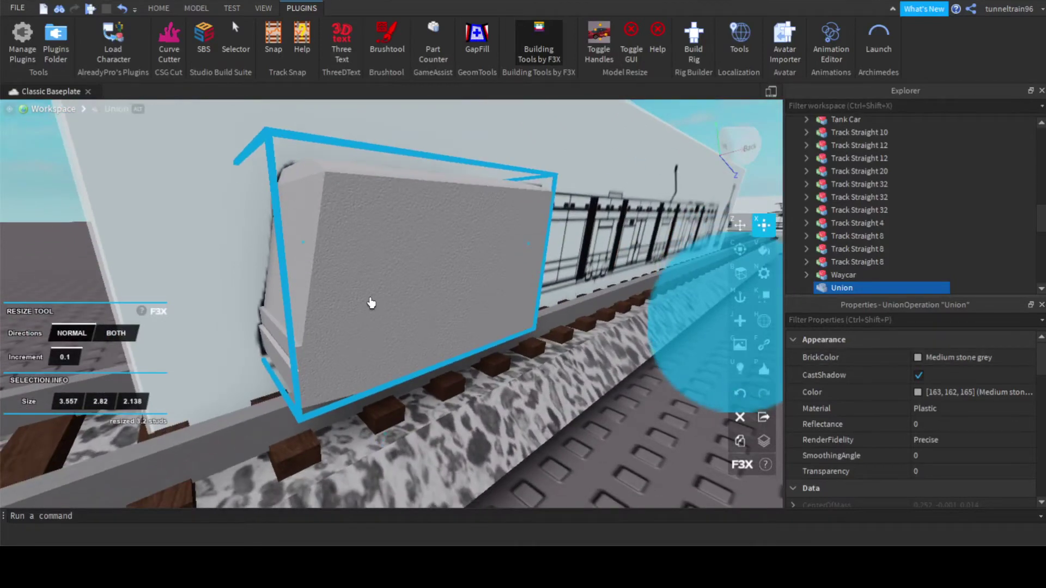
right_drag(371, 303, 377, 340)
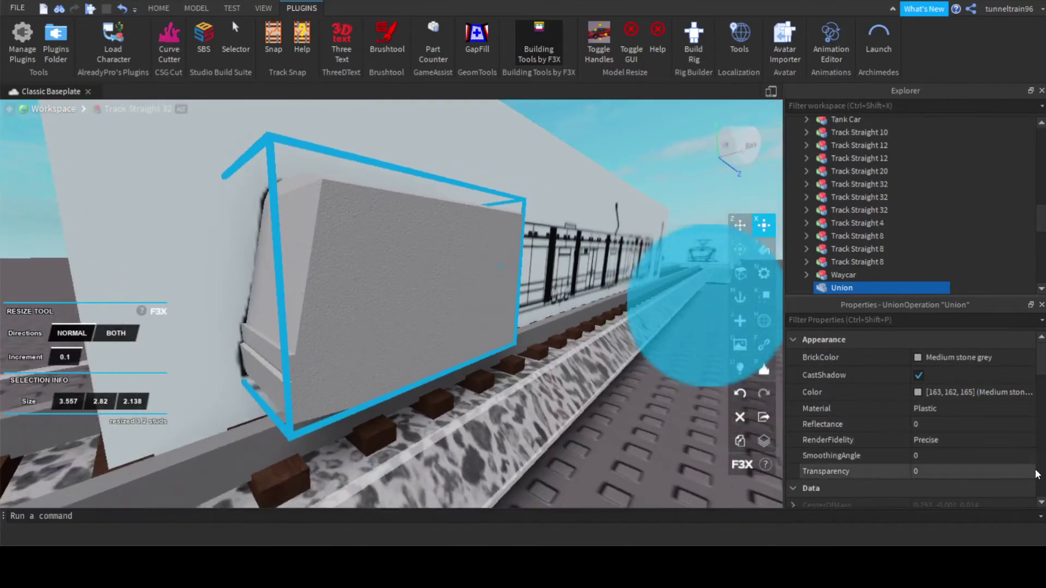
click(1006, 458)
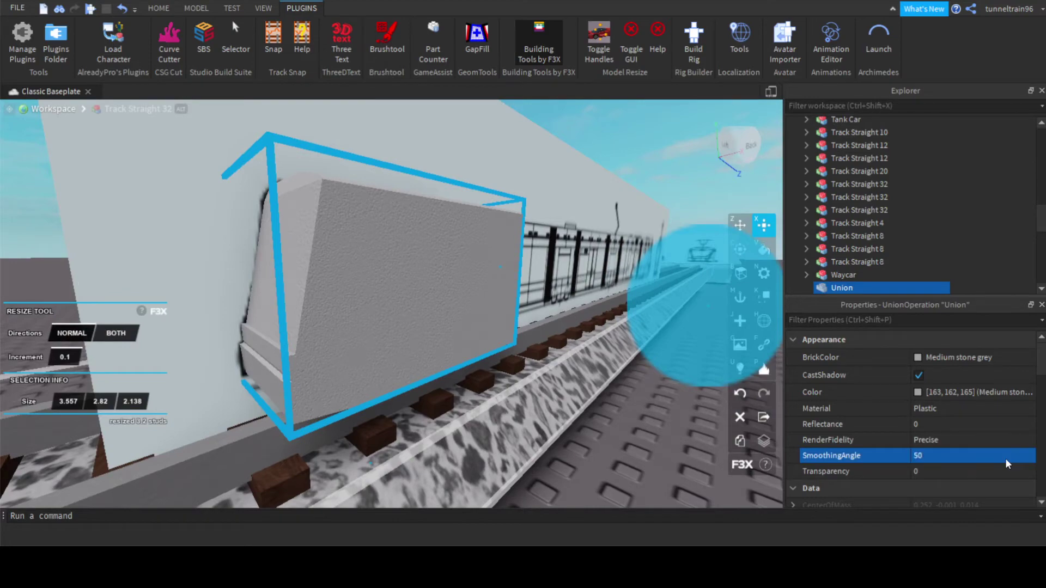
right_drag(544, 324, 544, 323)
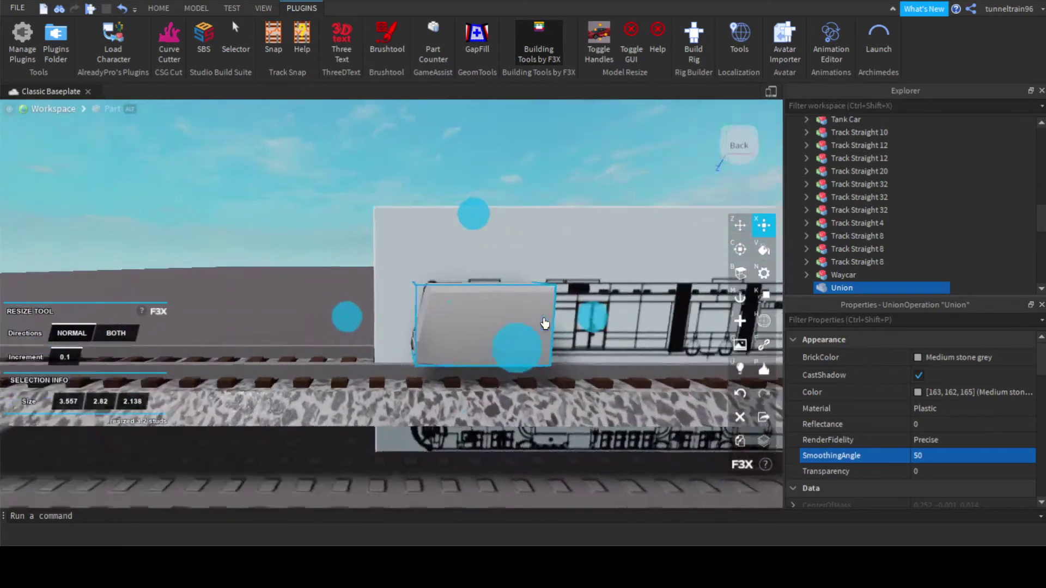
Change the cab union's material from Plastic to SmoothPlastic.
key(f)
key(a)
right_drag(212, 376, 232, 358)
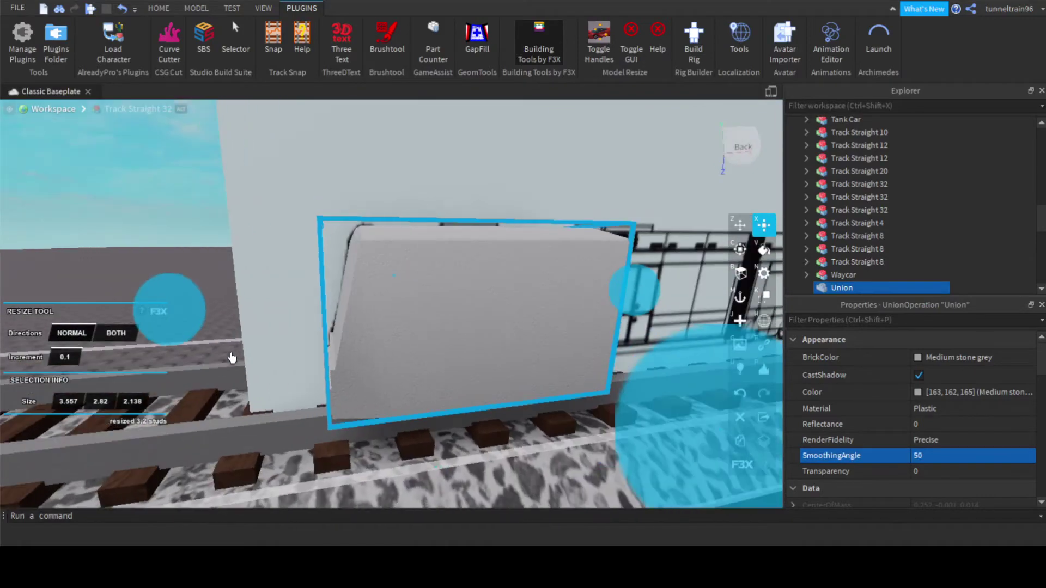
right_drag(380, 374, 494, 192)
right_drag(585, 161, 222, 394)
key(n)
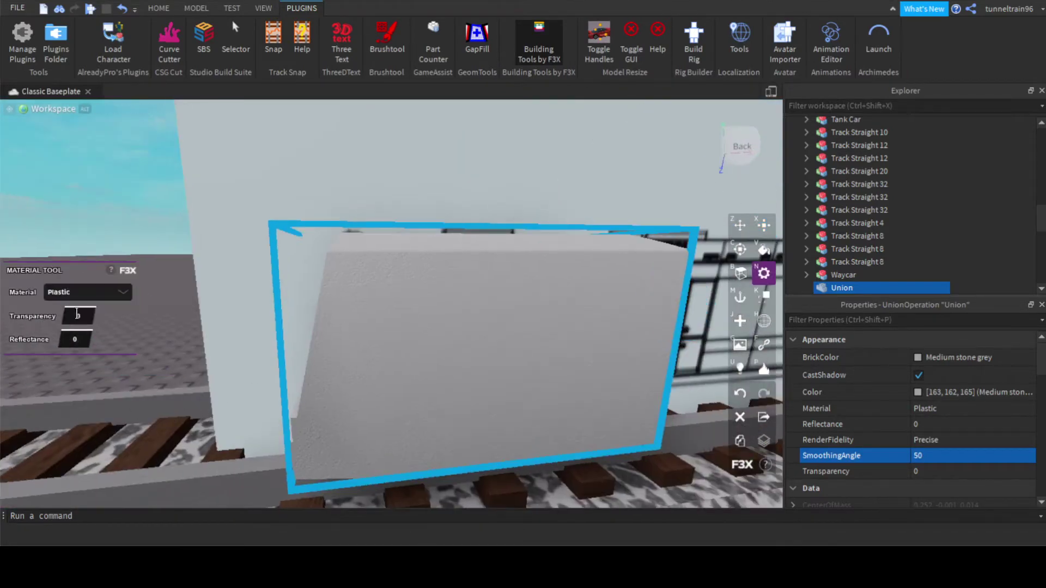
click(87, 292)
click(351, 333)
right_drag(437, 367, 440, 369)
key(d)
key(w)
right_drag(484, 309, 485, 309)
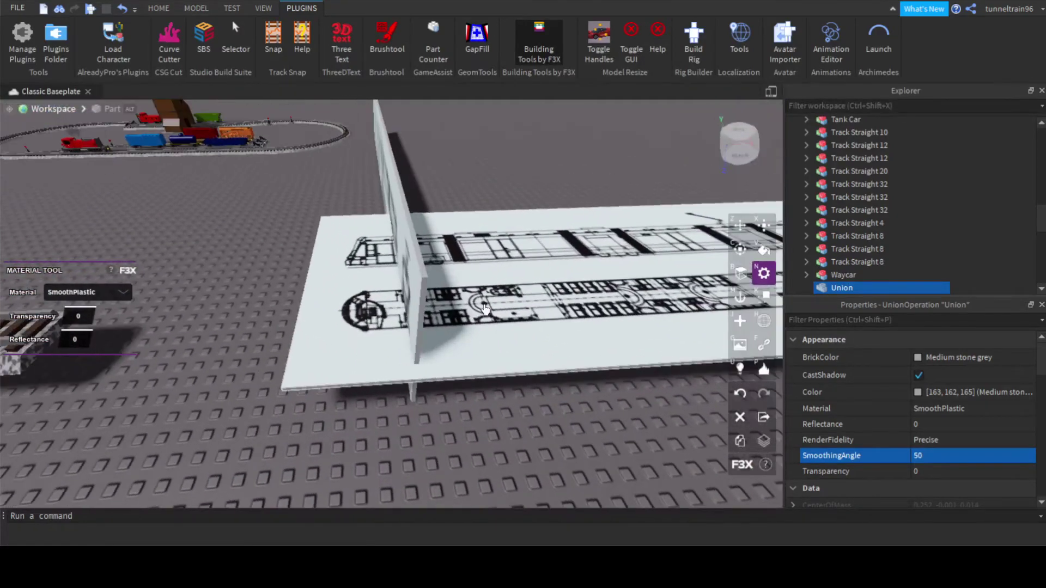
click(531, 46)
right_drag(467, 196, 423, 173)
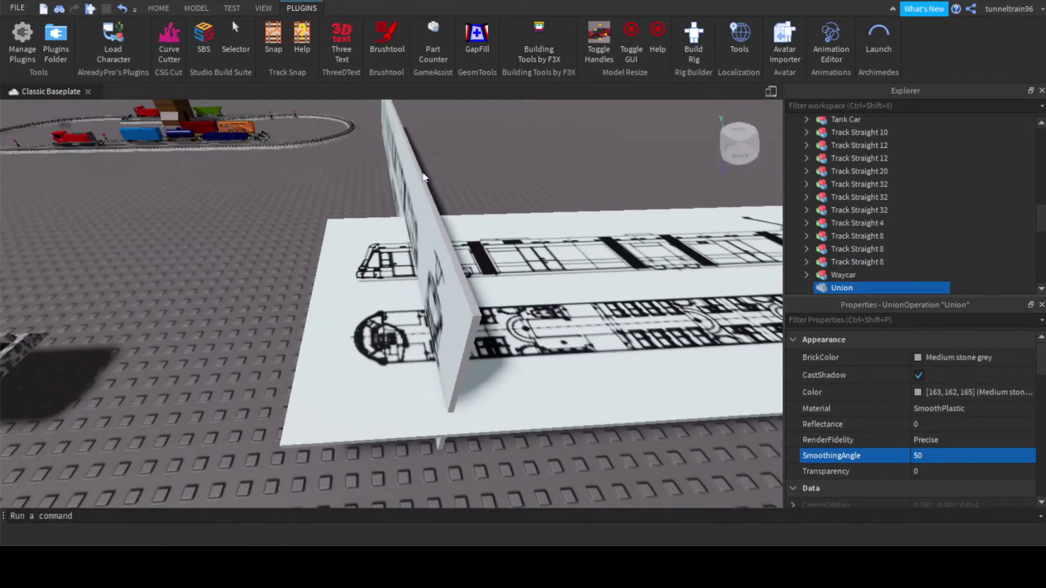
click(170, 31)
click(379, 345)
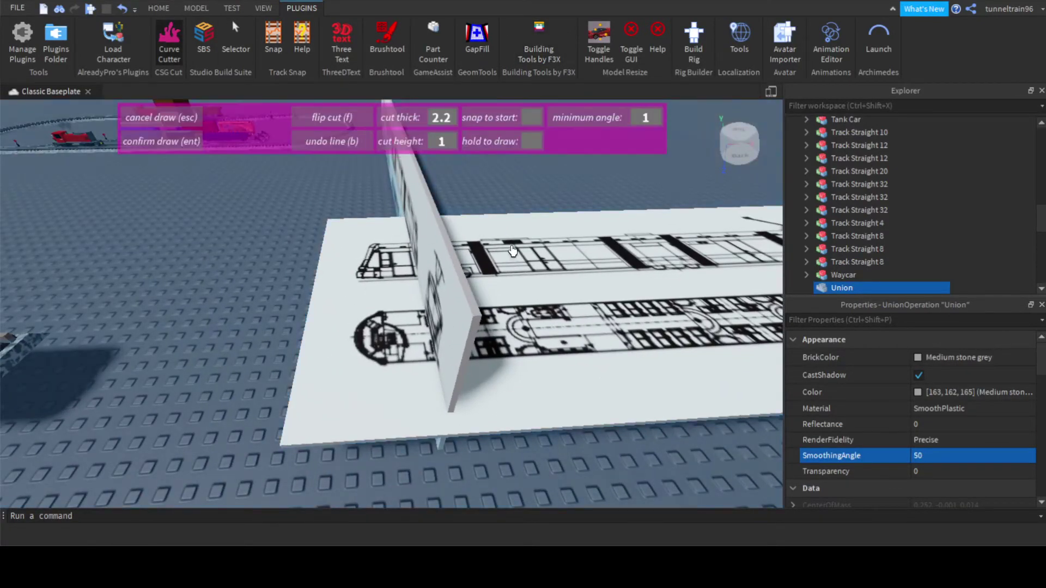
right_drag(498, 277, 498, 277)
key(d)
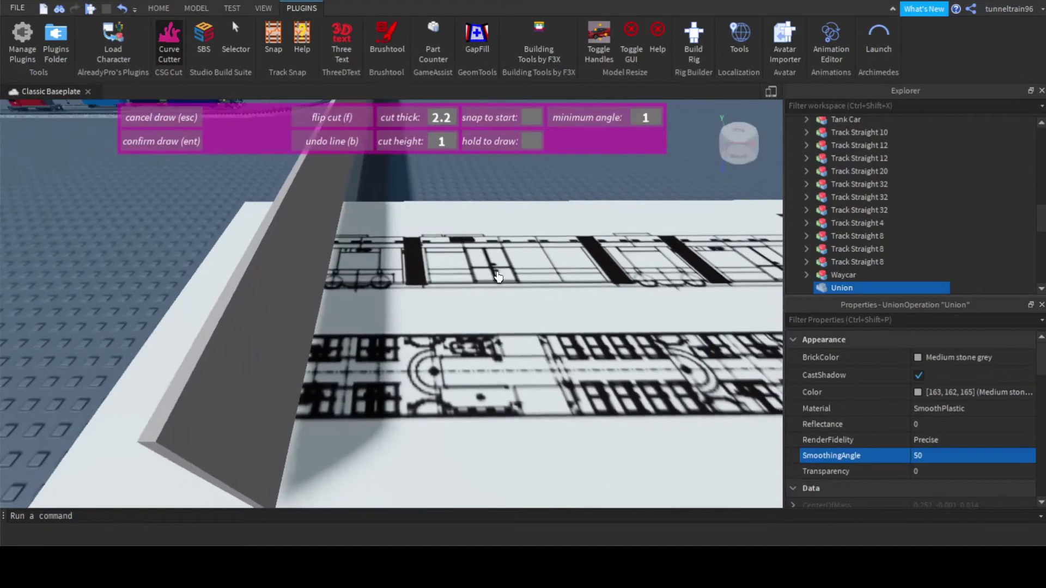
key(a)
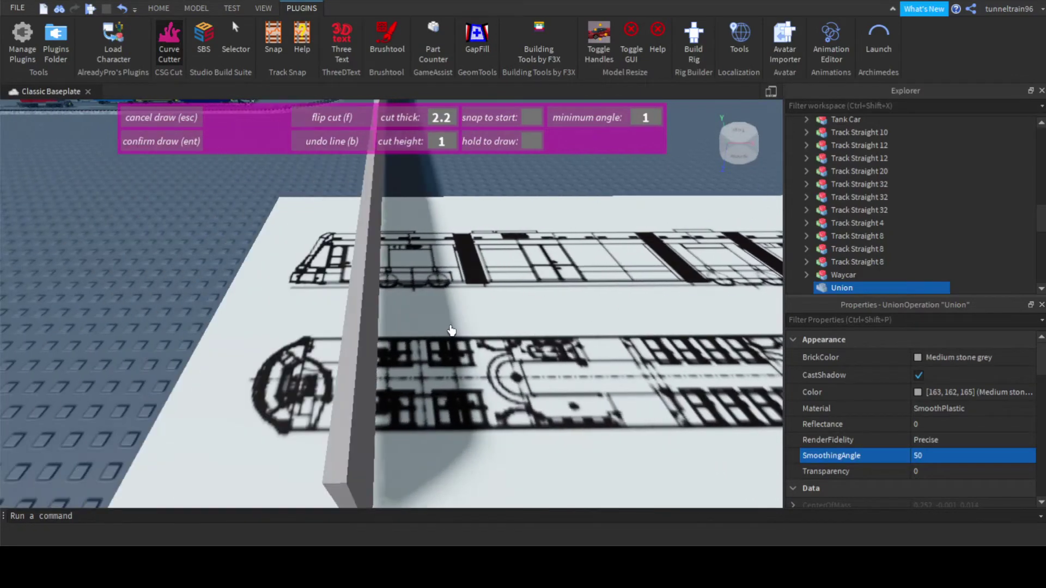
key(w)
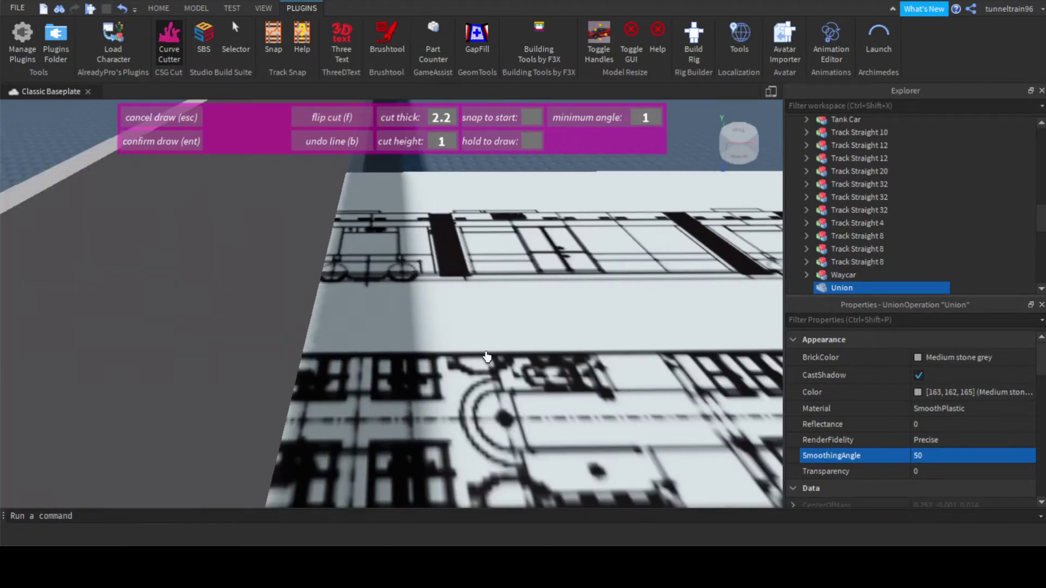
key(a)
key(a)
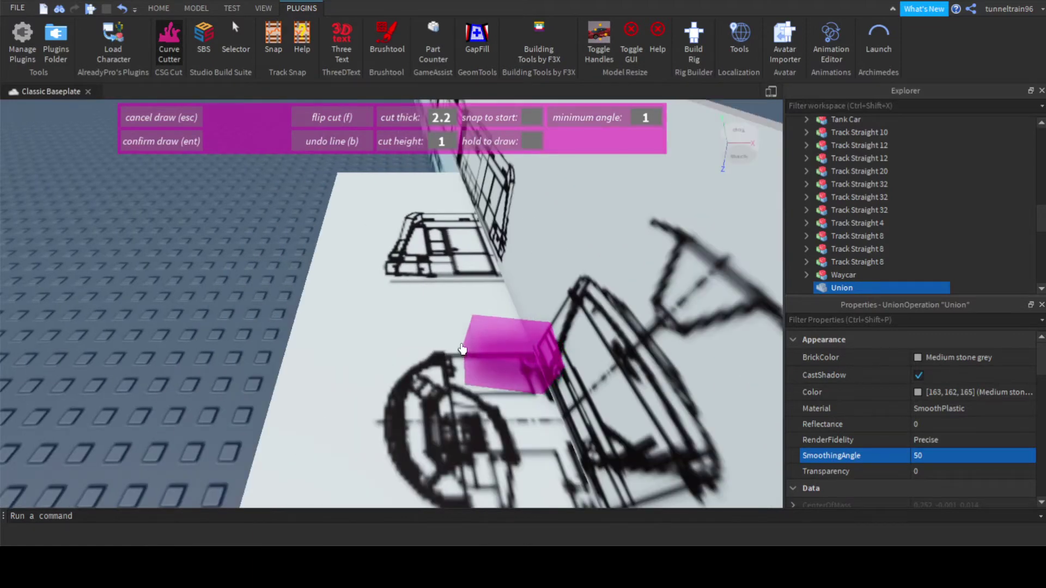
key(s)
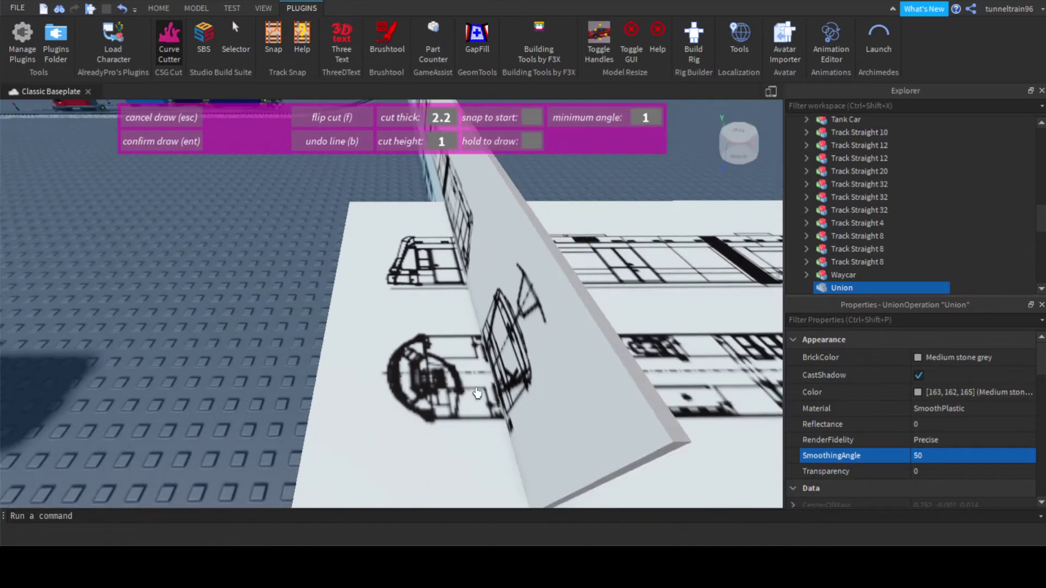
key(d)
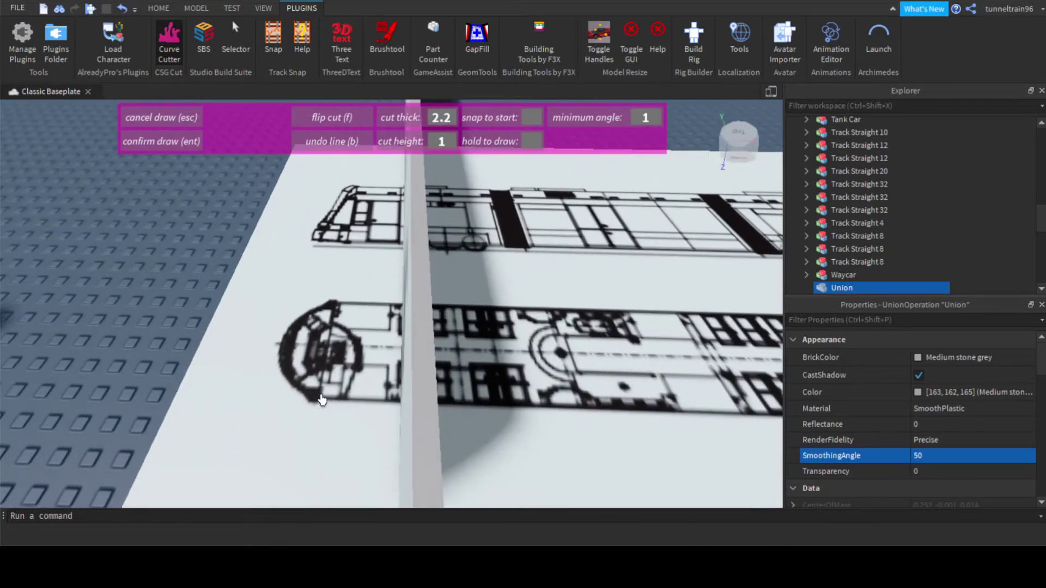
right_drag(397, 410, 397, 413)
key(a)
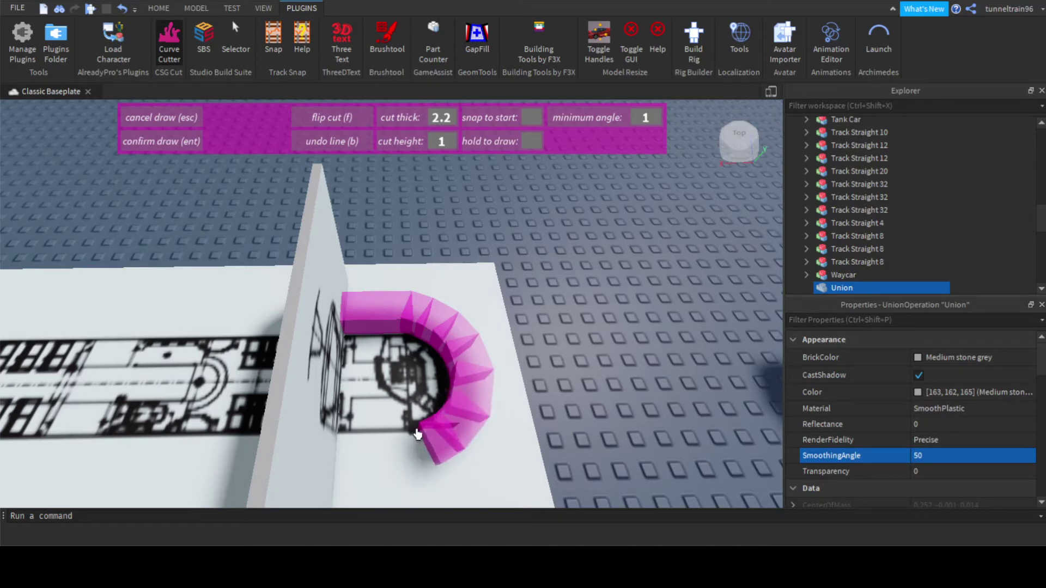
right_drag(343, 430, 334, 426)
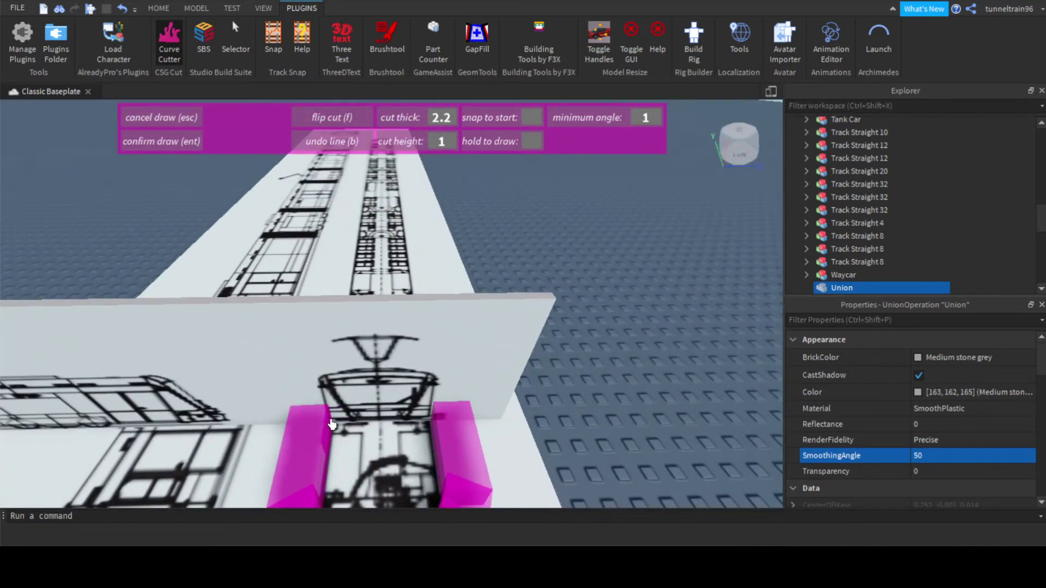
right_drag(332, 424, 326, 419)
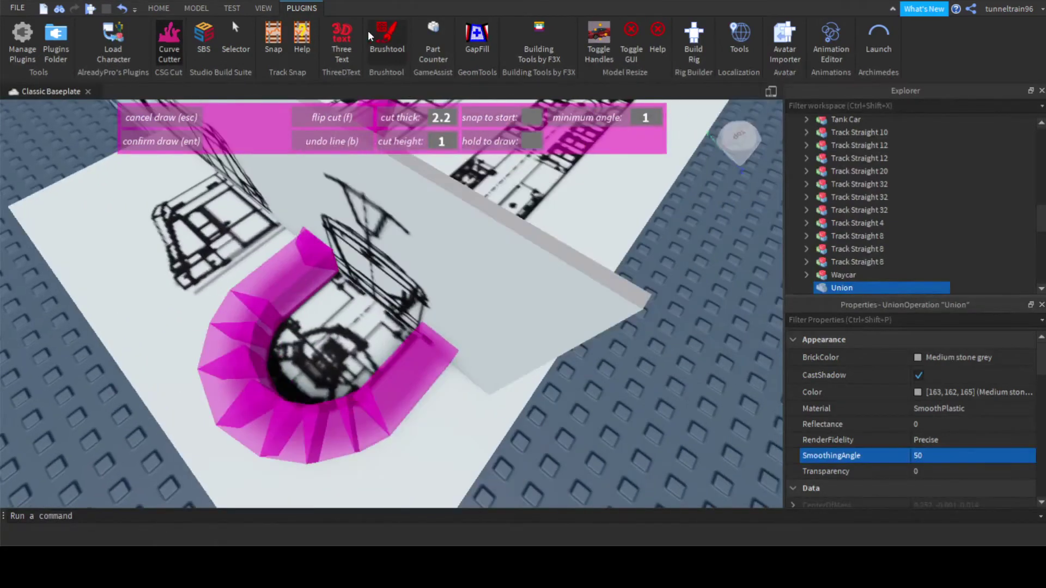
click(169, 37)
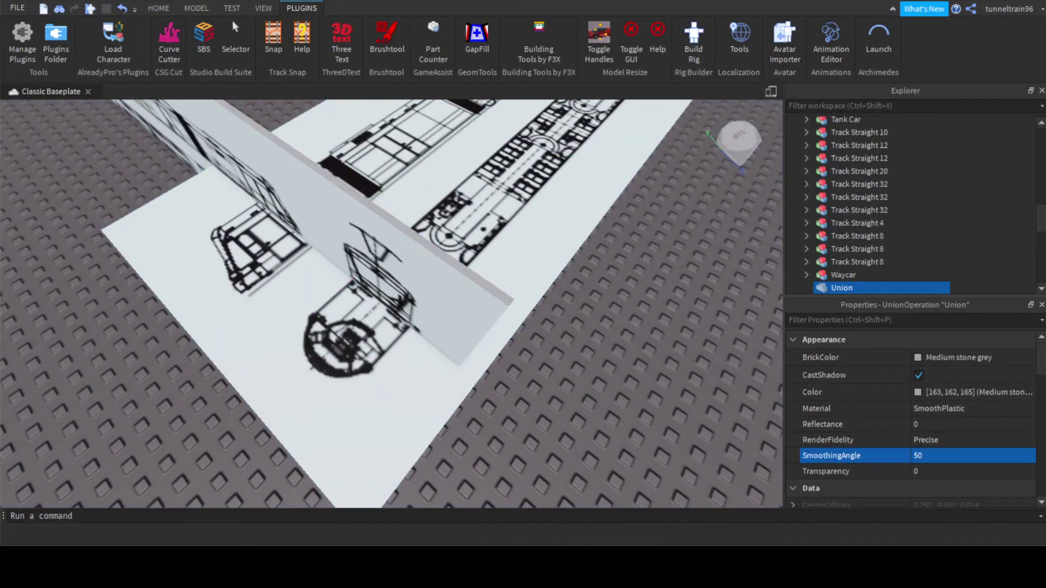
Use Curve Cutter to trace the cab's rounded nose and both straight sides on the top-view blueprint, then generate the cut parts.
right_drag(348, 169, 331, 98)
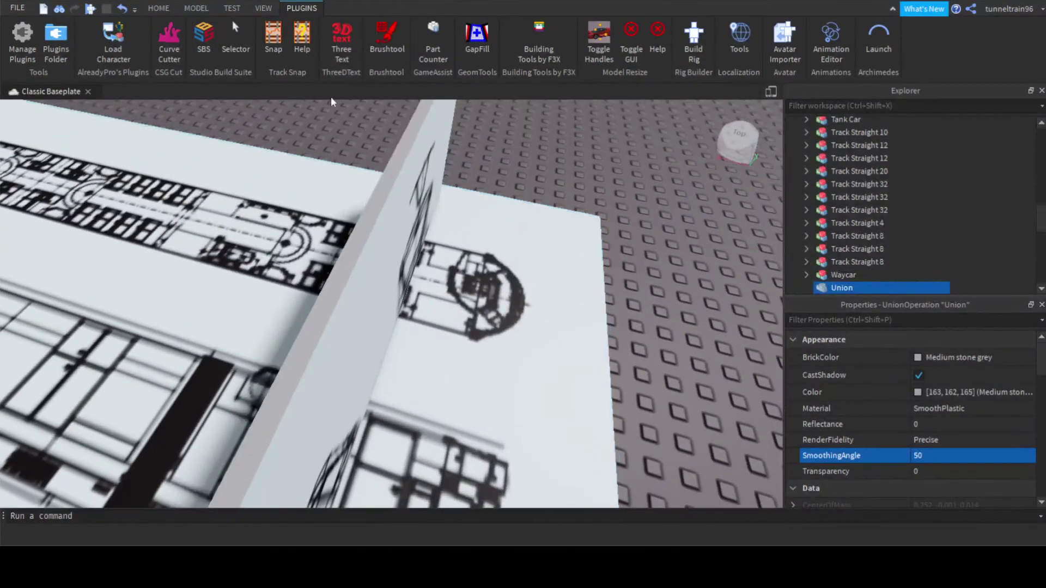
click(161, 33)
right_drag(481, 304, 506, 306)
scroll(507, 305, up, 3)
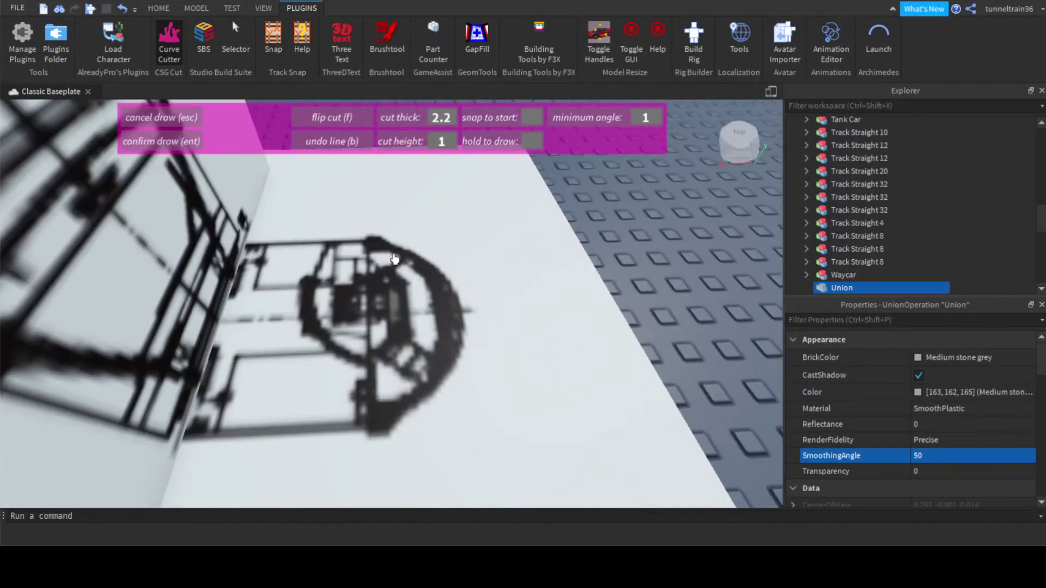
click(250, 220)
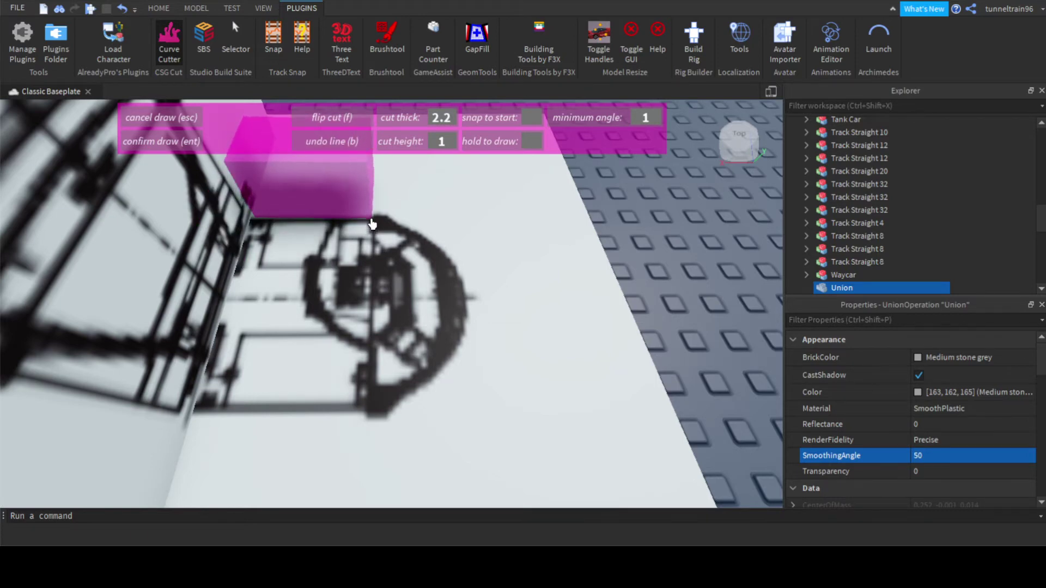
click(373, 224)
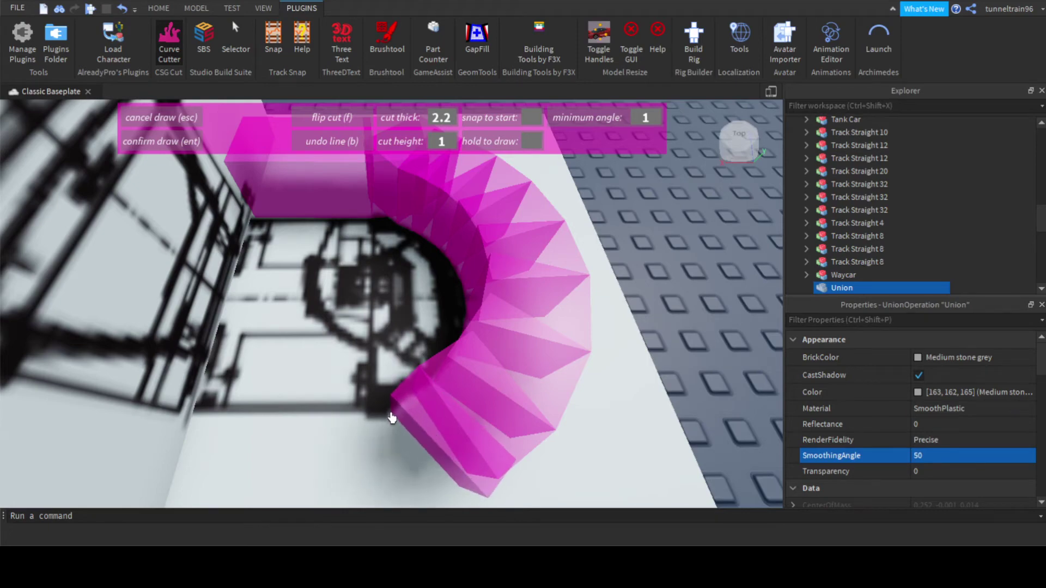
right_drag(358, 416, 413, 304)
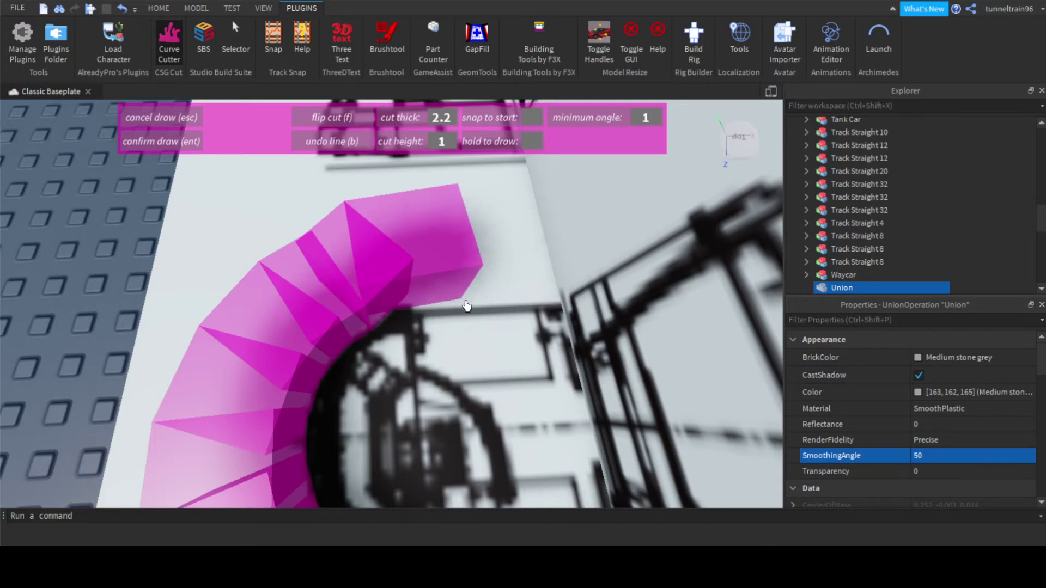
scroll(569, 305, down, 8)
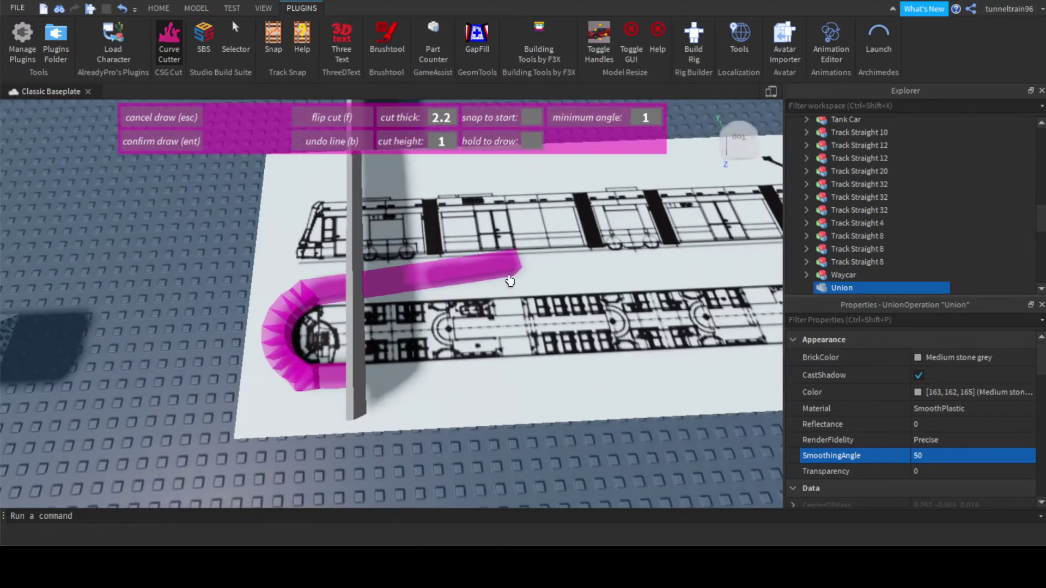
scroll(434, 303, up, 10)
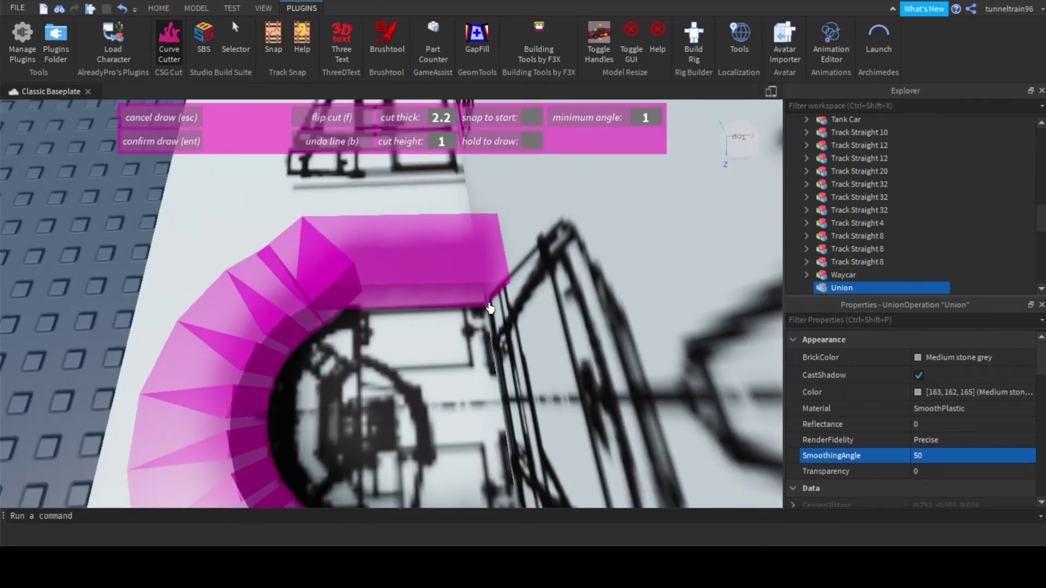
key(Return)
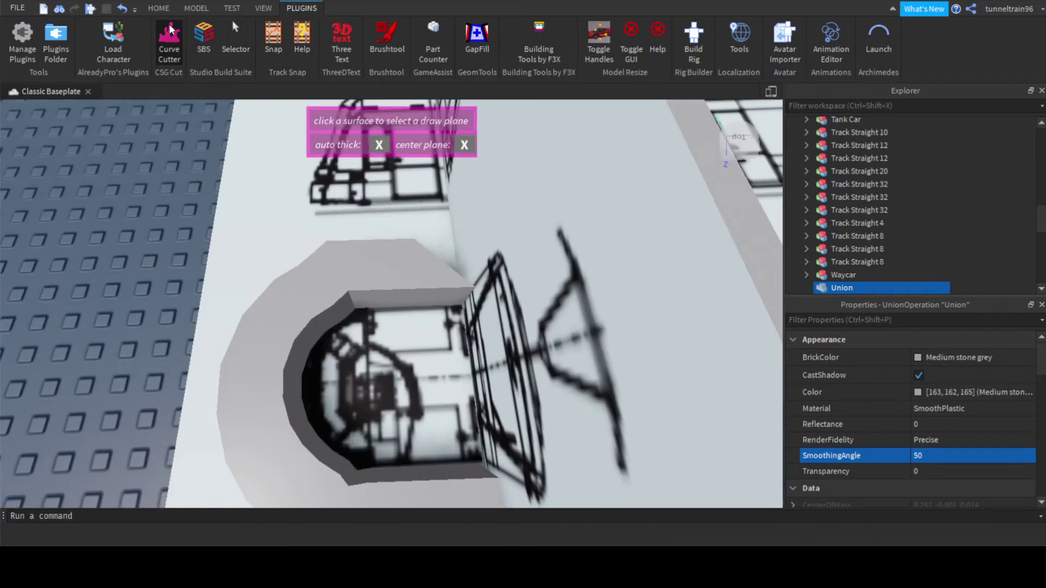
Exit Curve Cutter and delete the wedge at the end of the new CutParts model.
click(171, 30)
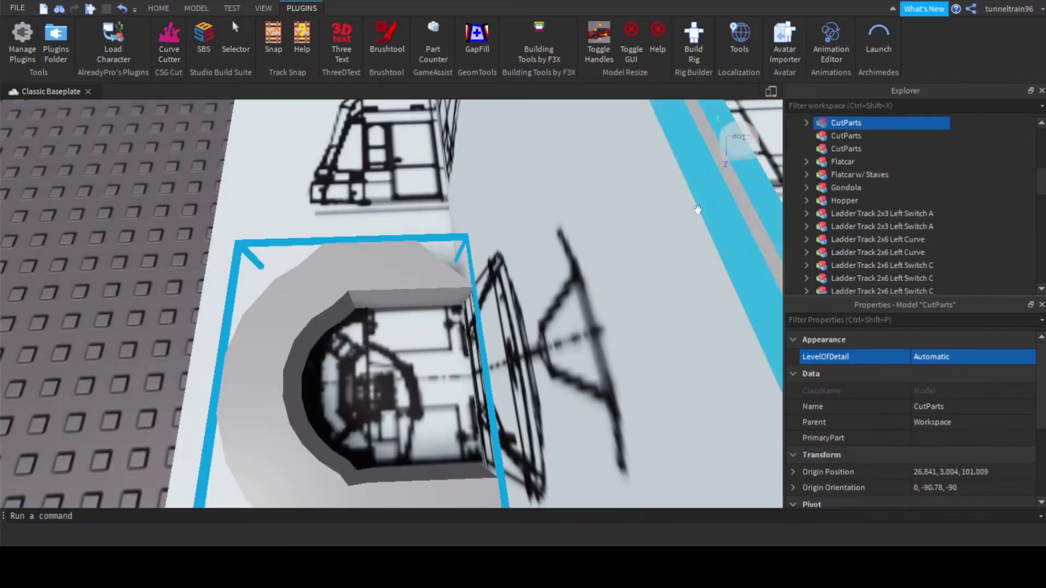
click(806, 124)
scroll(898, 215, down, 4)
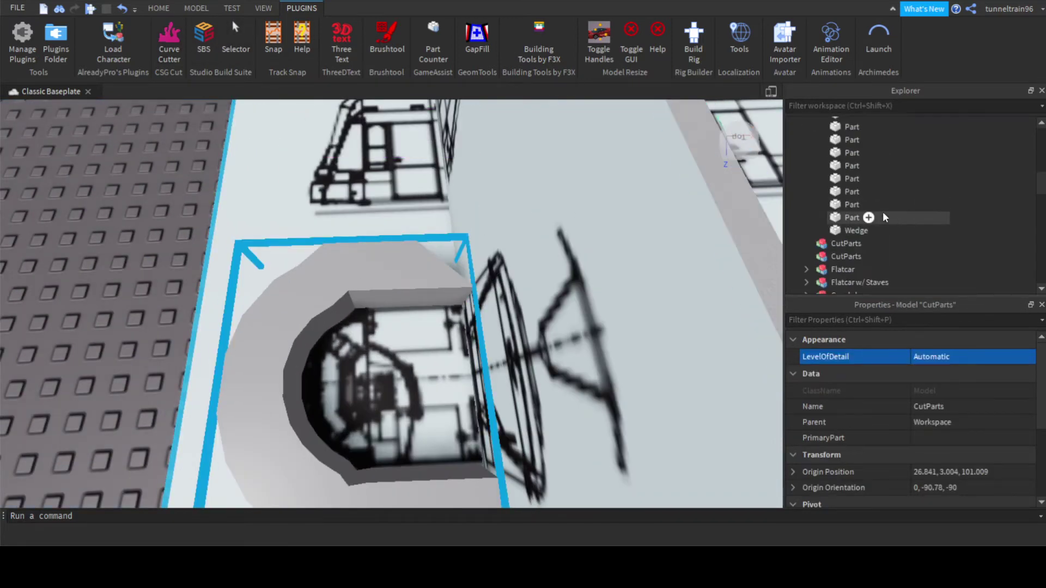
click(854, 230)
key(Delete)
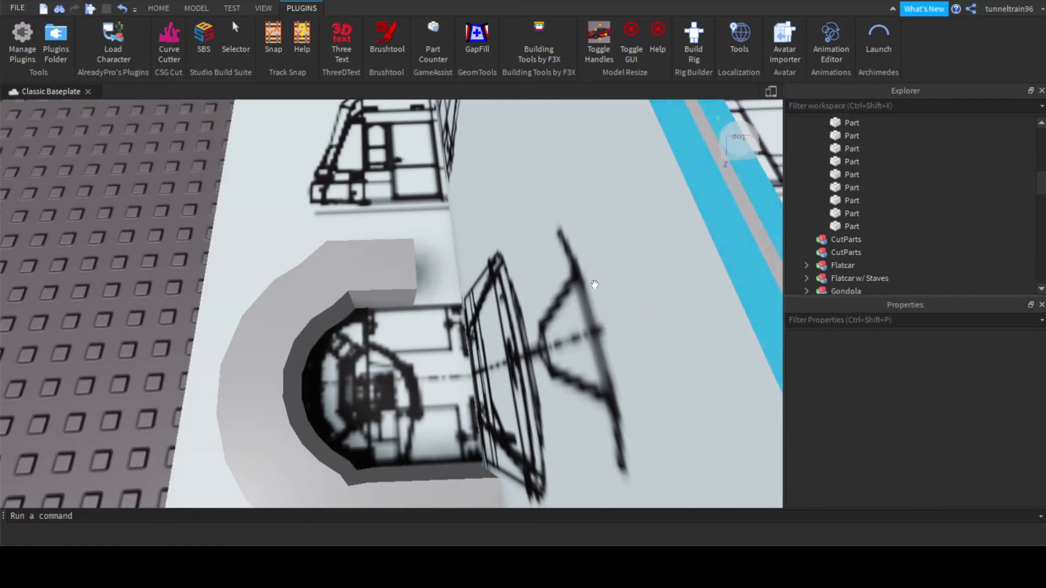
Lengthen the shortened straight end part of the U-shaped CutParts model towards the upright blueprint board.
click(376, 283)
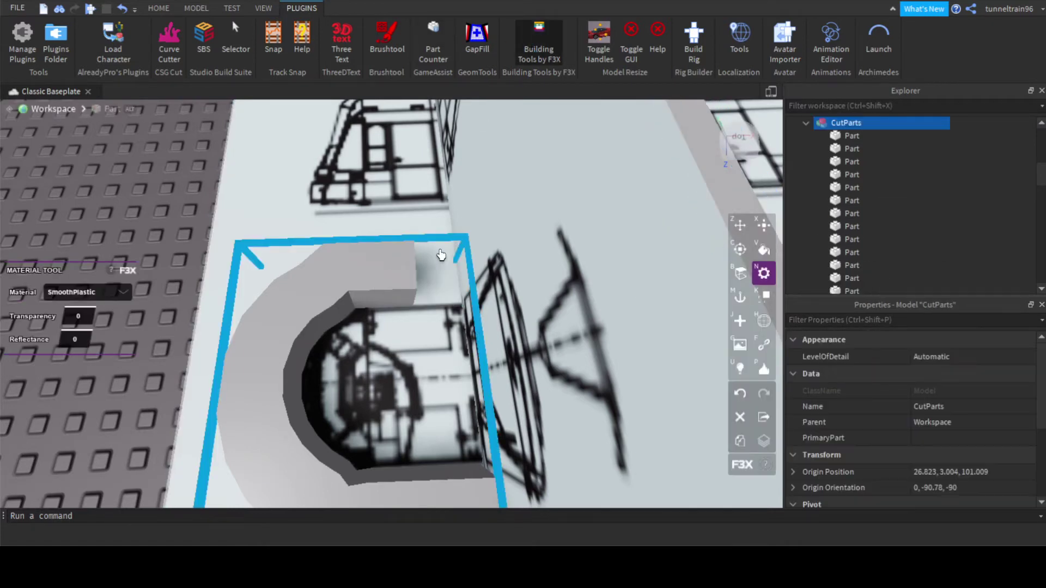
right_drag(438, 253, 293, 162)
click(397, 174)
right_drag(397, 175, 517, 264)
click(395, 321)
key(x)
drag(518, 279, 540, 286)
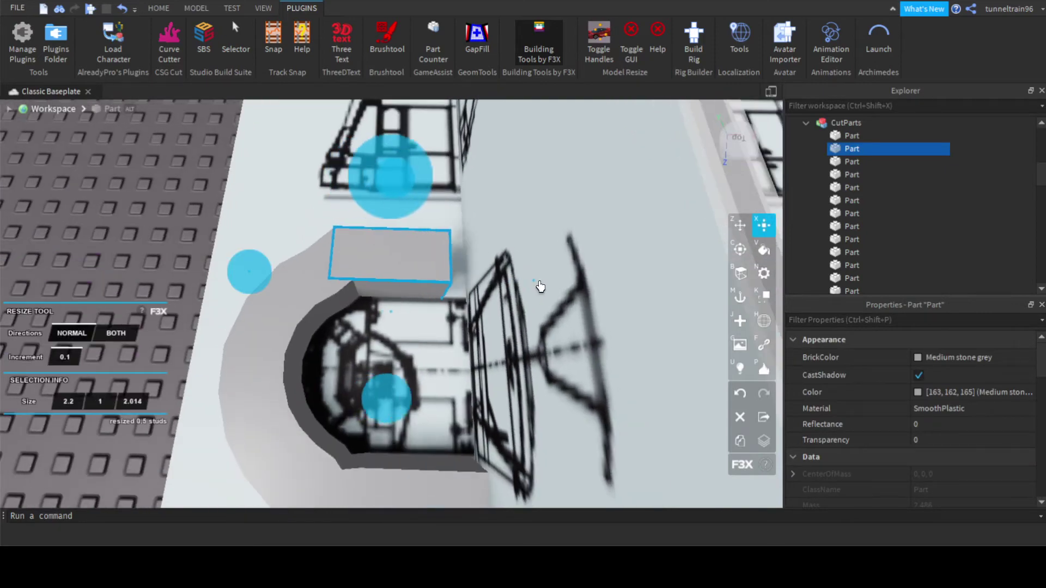
right_drag(568, 289, 569, 288)
Select the whole U-shaped CutParts model and raise its height by 0.6 studs to 2.8 studs.
click(838, 122)
right_drag(500, 344, 500, 344)
key(z)
key(x)
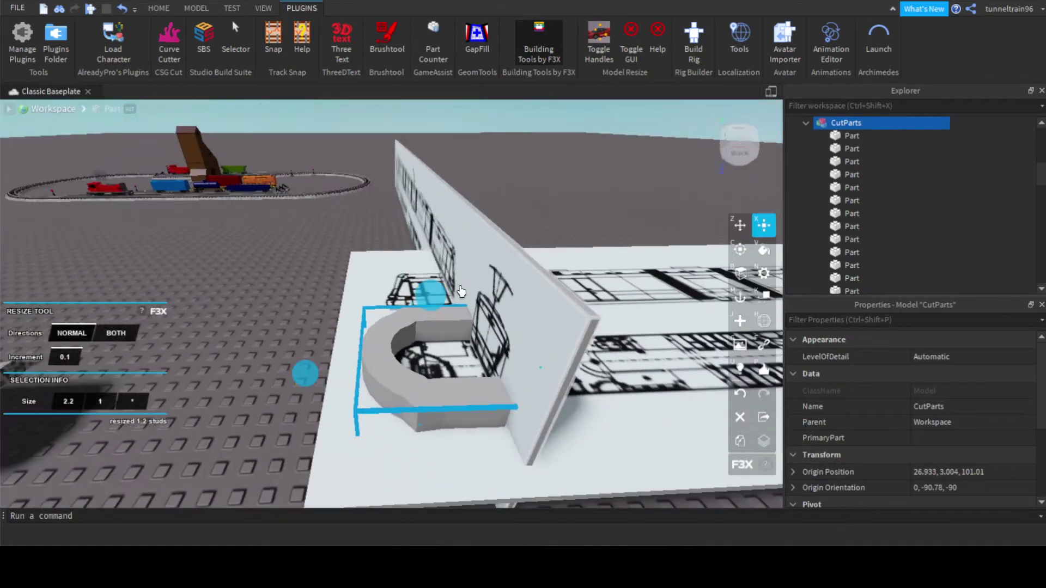
drag(460, 290, 516, 293)
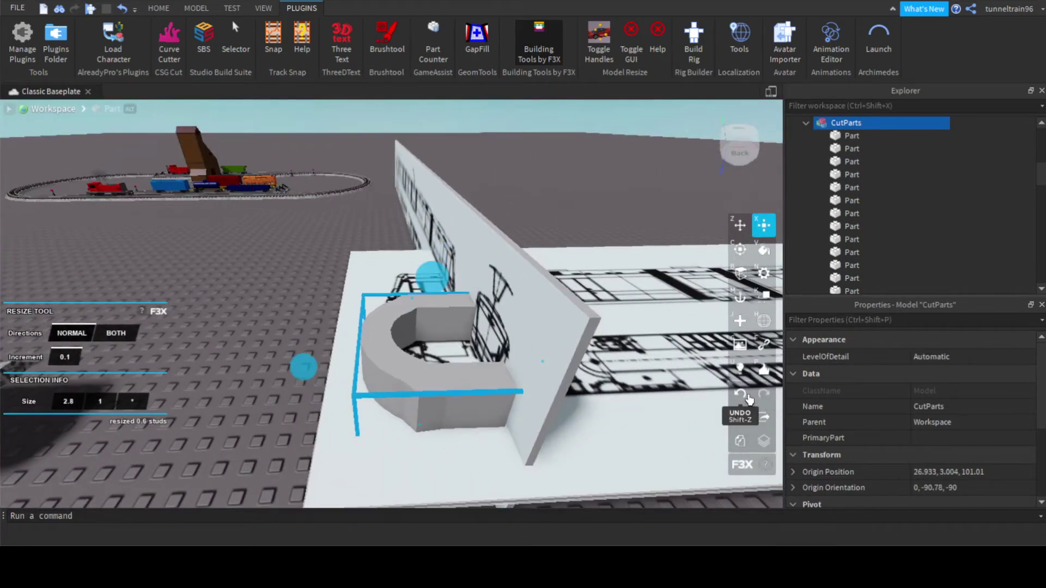
Try to move the U-shaped CutParts model alone 65.2 studs to the cab on the track.
right_drag(539, 307, 539, 307)
key(z)
drag(582, 339, 472, 255)
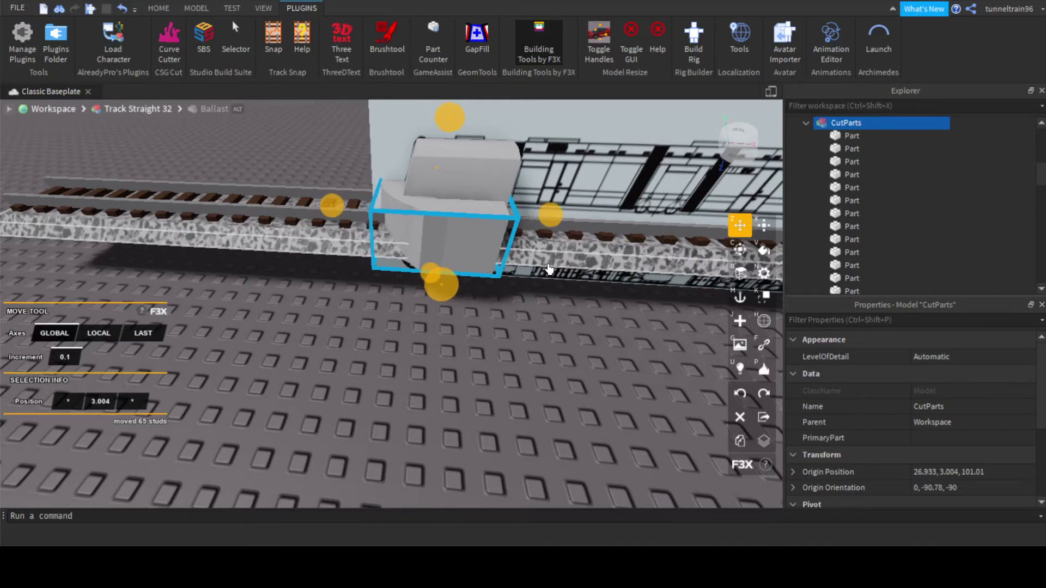
mouse_move(549, 270)
mouse_down()
mouse_move(490, 264)
mouse_move(518, 292)
mouse_move(512, 258)
mouse_move(540, 258)
mouse_up()
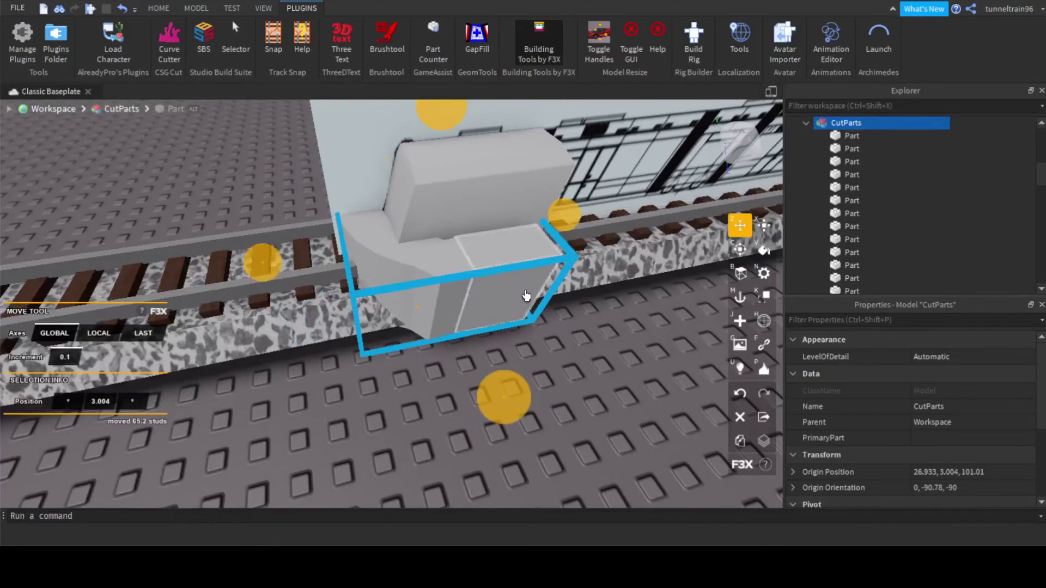
right_drag(525, 296, 676, 344)
key(w)
right_drag(546, 317, 492, 370)
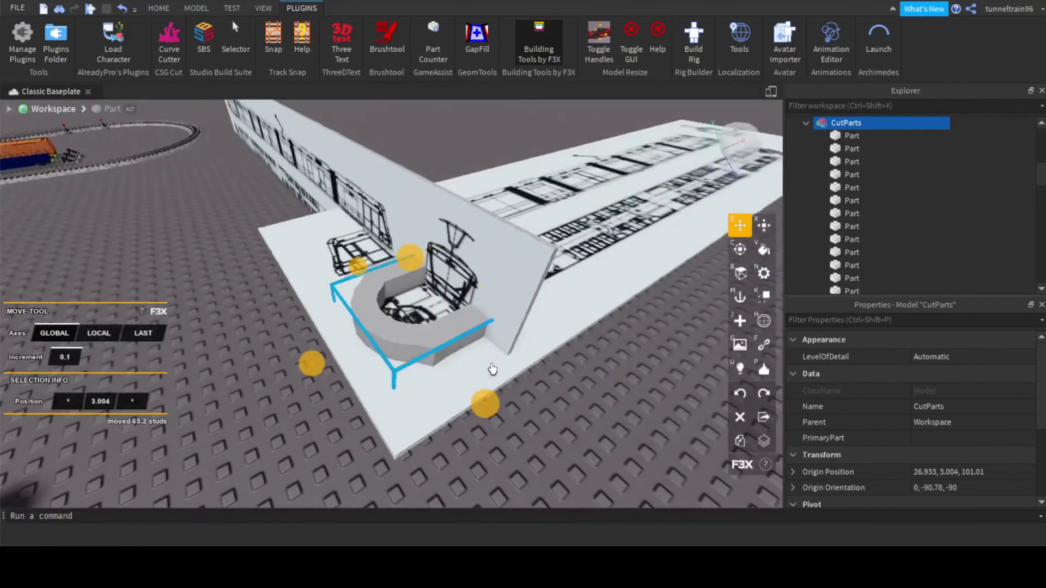
Move the CutParts model and the top-view blueprint board together 66.5 studs to the cab, then 1 stud back.
shift+click(569, 291)
right_drag(570, 290, 449, 251)
key(d)
key(s)
drag(362, 211, 298, 345)
key(a)
key(a)
key(a)
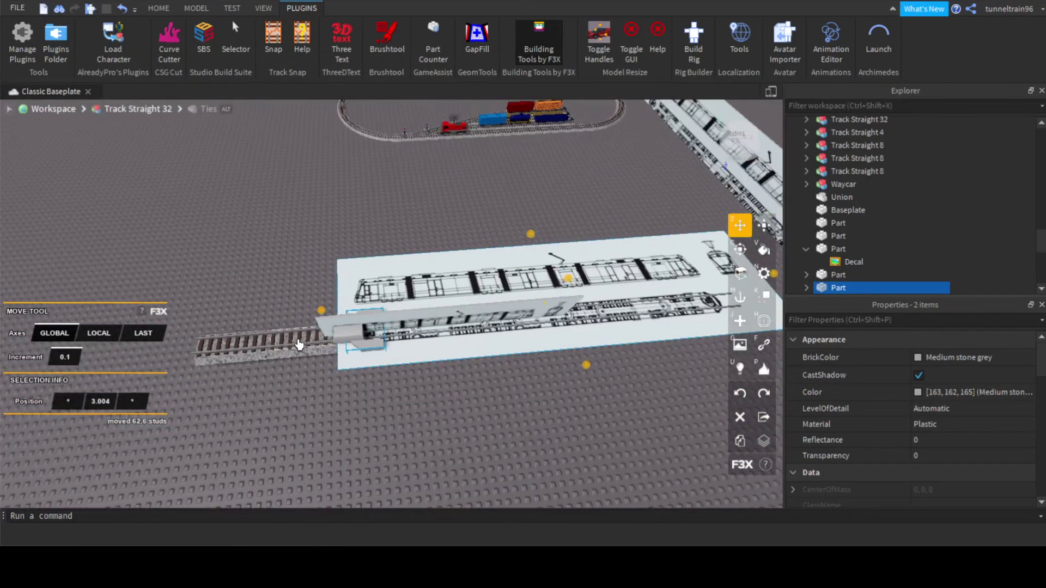
scroll(366, 351, up, 10)
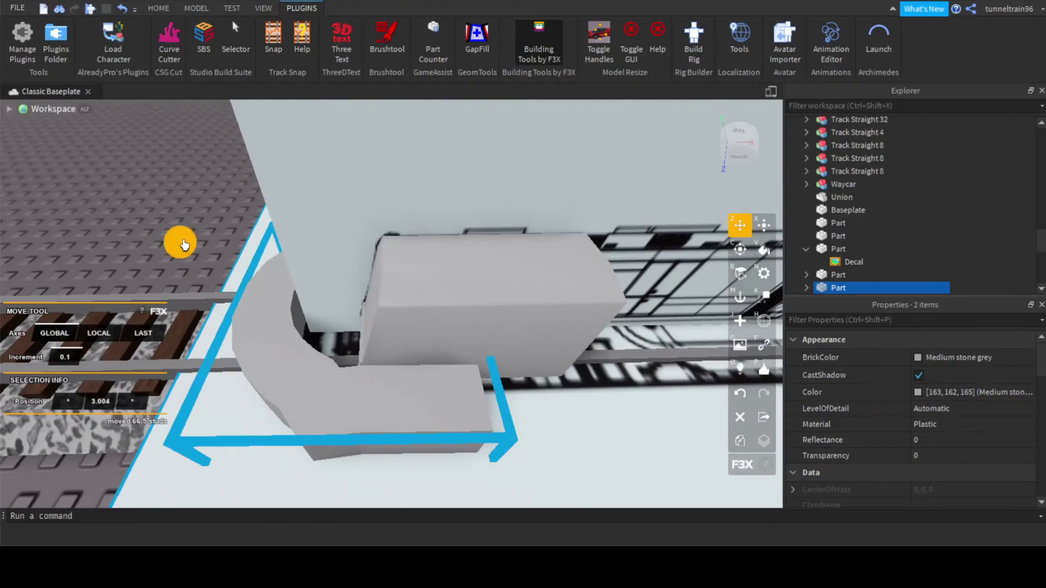
drag(195, 244, 201, 245)
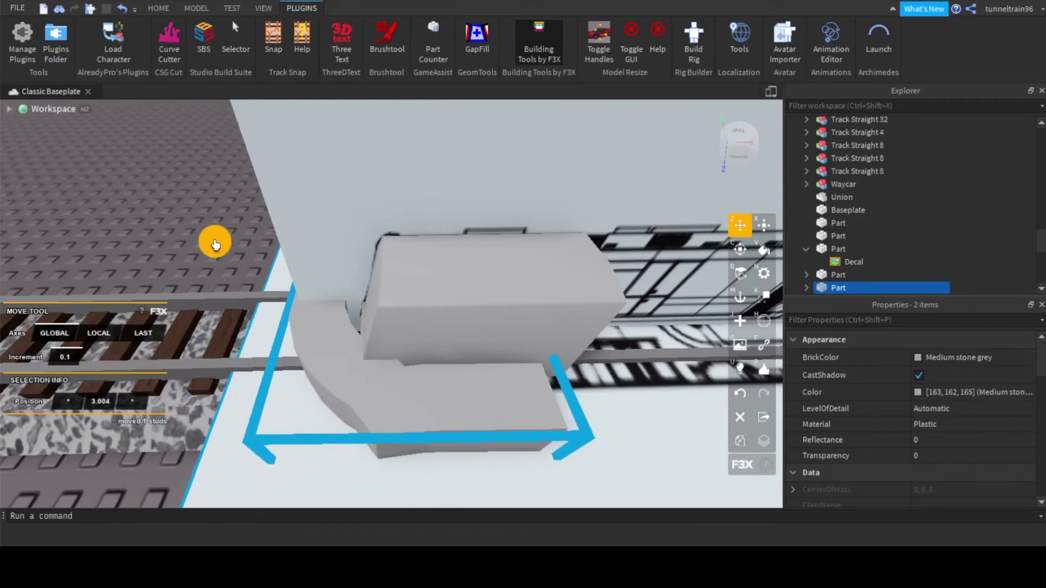
Shorten the top-view blueprint board by 25.3 studs at the end away from the cab.
key(s)
right_drag(293, 291, 292, 290)
key(w)
key(s)
right_drag(394, 273, 394, 273)
key(x)
right_drag(522, 256, 522, 256)
click(546, 203)
key(w)
alt+click(569, 373)
right_drag(646, 246, 646, 247)
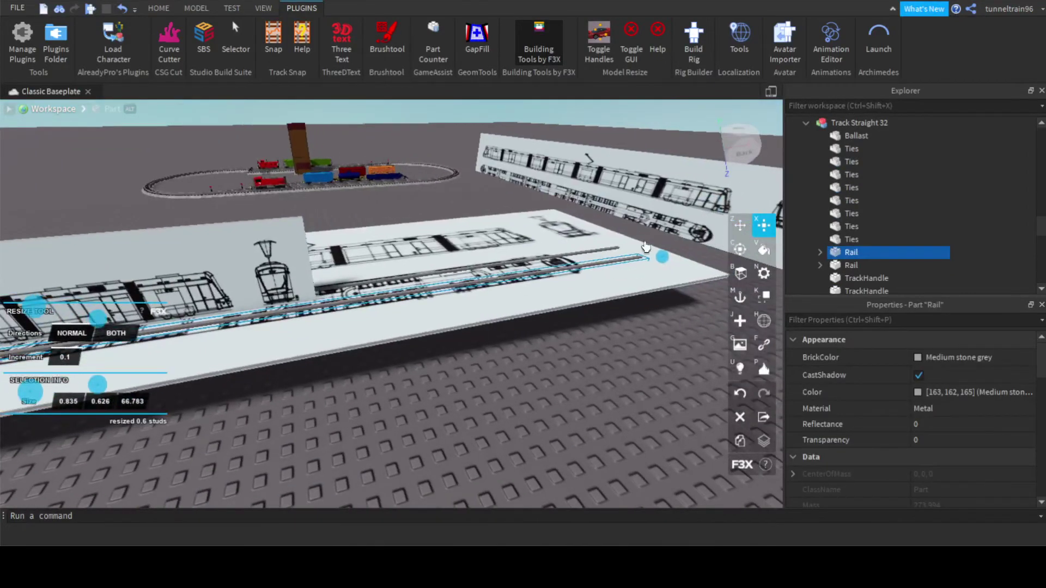
click(567, 231)
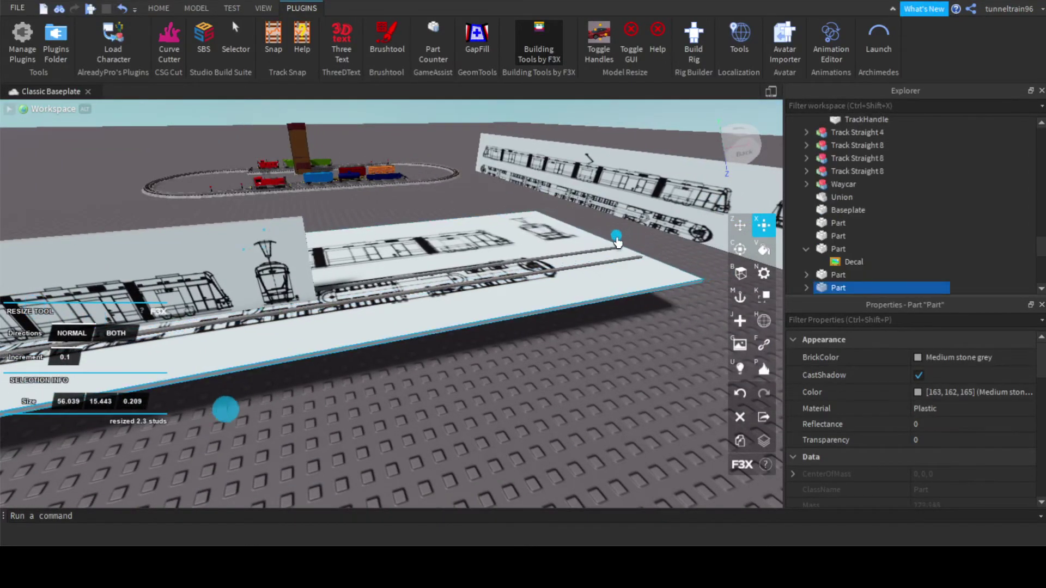
right_drag(483, 289, 484, 289)
drag(483, 289, 454, 295)
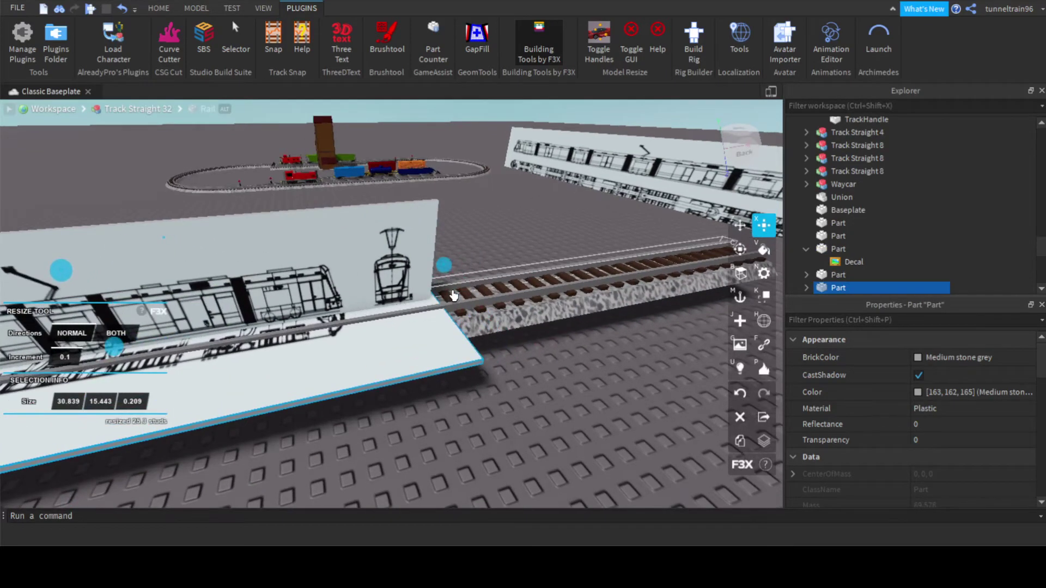
key(a)
click(562, 234)
Move the U-shaped CutParts model 1 stud outward past the cab's nose.
key(s)
key(a)
right_drag(406, 323, 406, 322)
key(w)
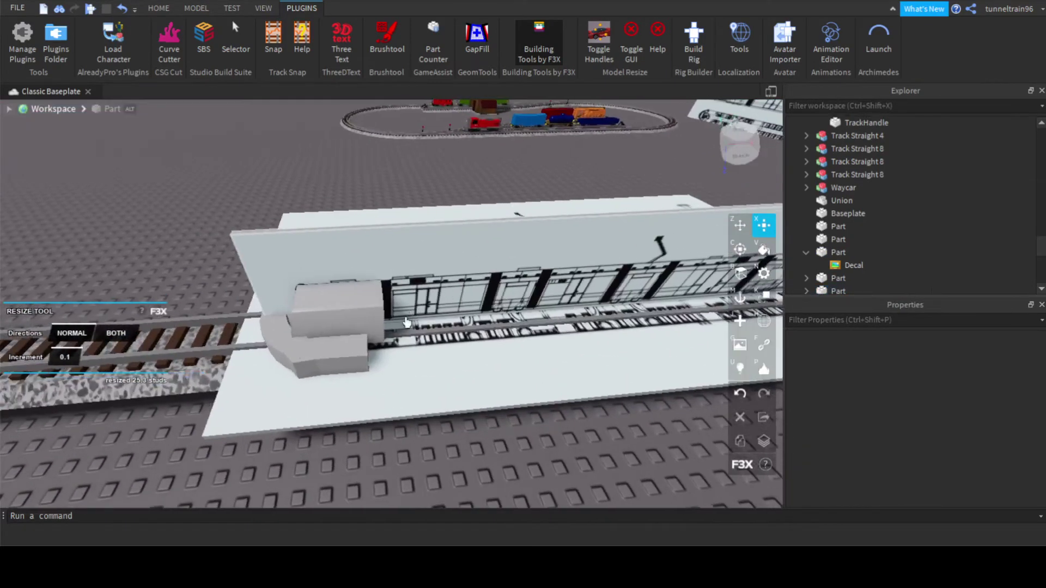
key(w)
click(327, 391)
key(q)
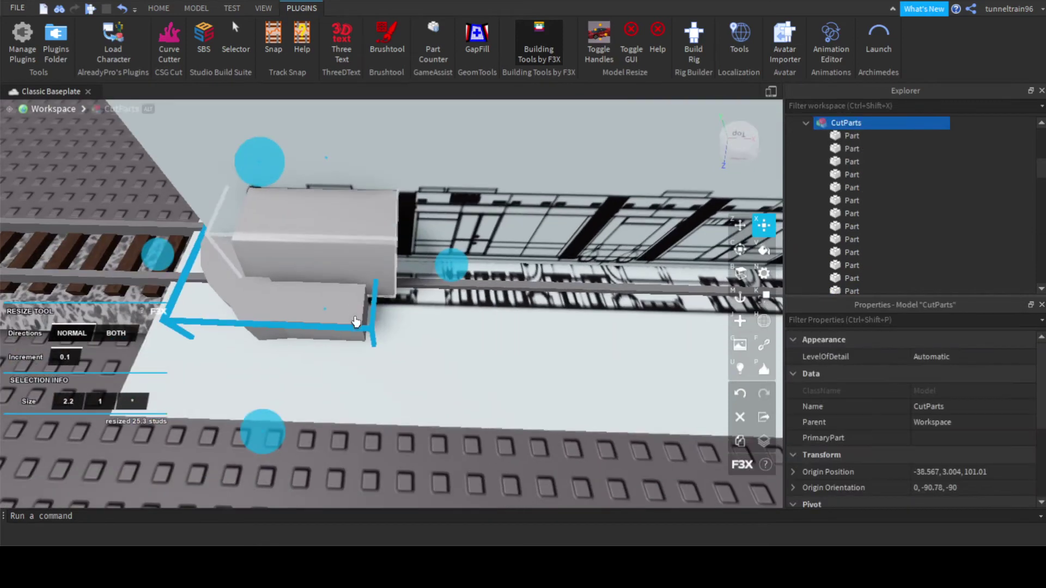
key(z)
key(a)
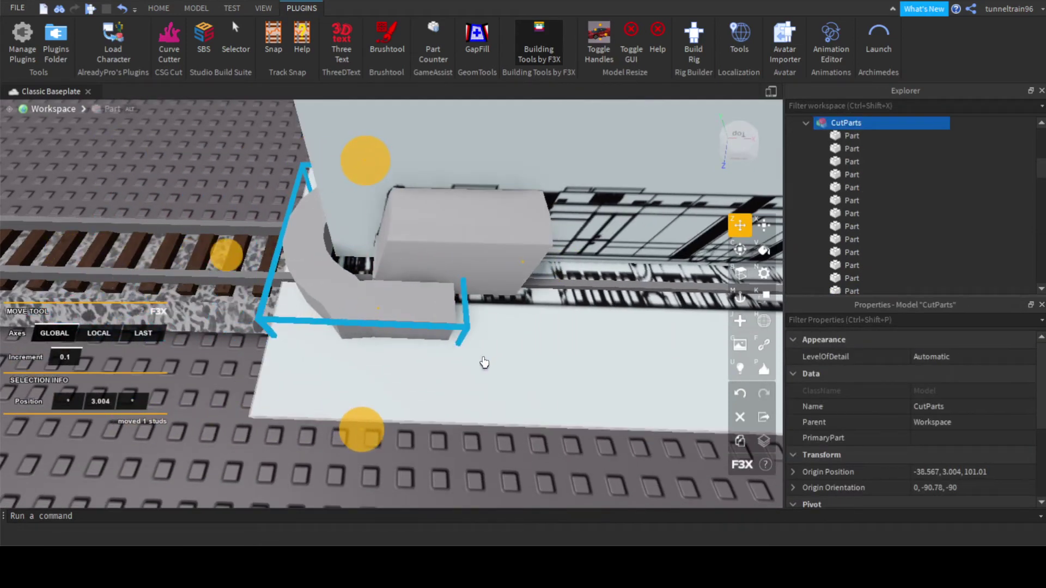
key(d)
right_drag(508, 360, 457, 366)
key(a)
Shorten the top-view blueprint board at the cab's nose end to a length of 29.739 studs.
click(419, 342)
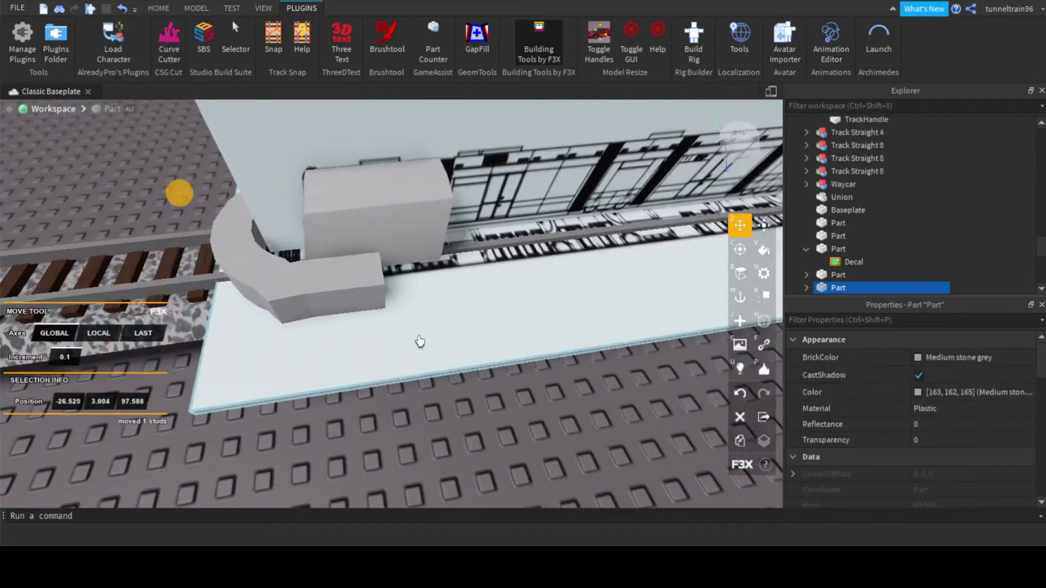
drag(185, 201, 225, 211)
right_drag(417, 292, 418, 292)
key(w)
key(s)
key(w)
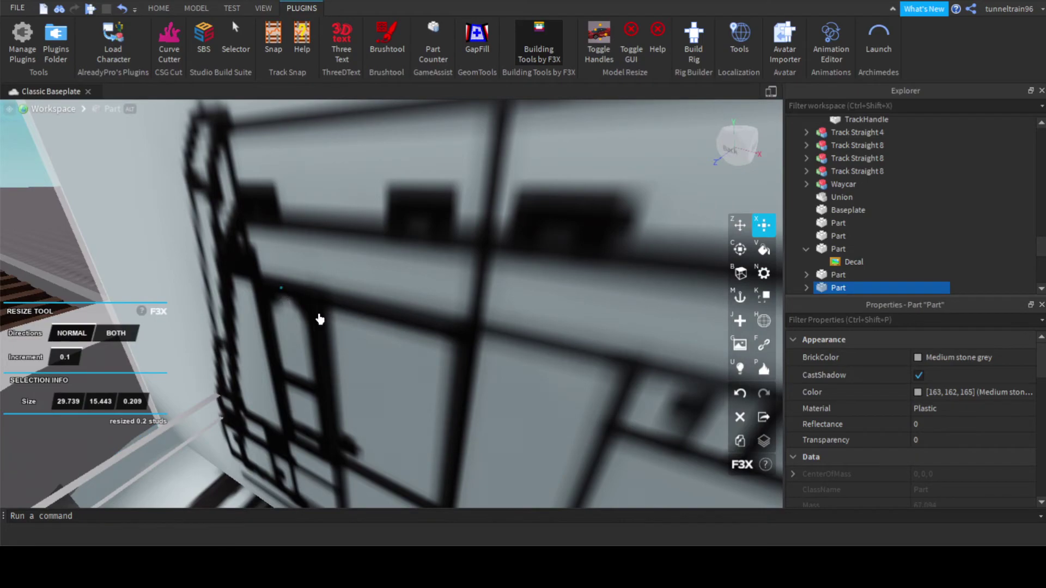
key(s)
right_drag(320, 319, 327, 321)
key(w)
right_drag(418, 333, 416, 334)
key(s)
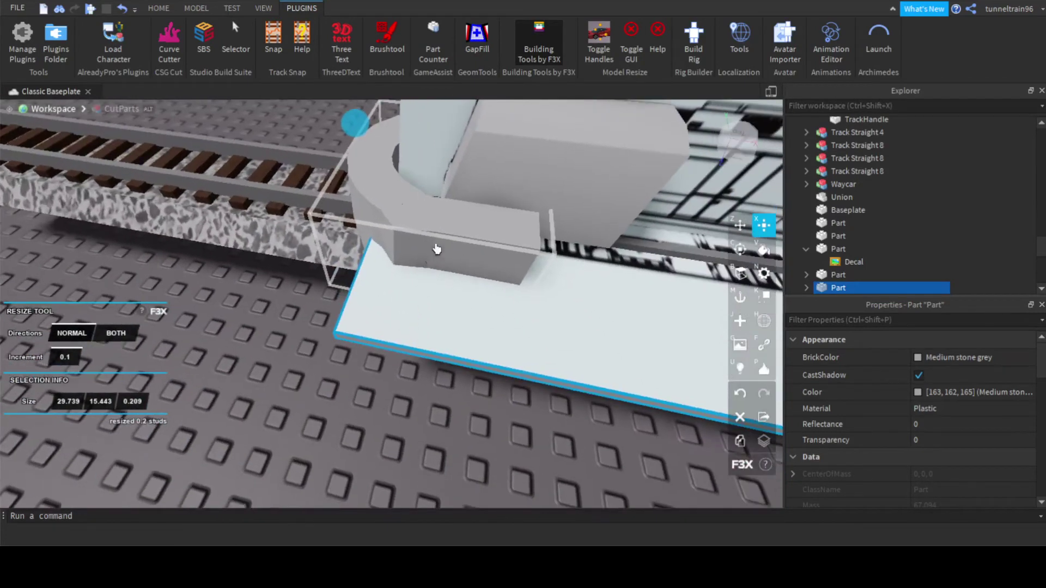
Move the U-shaped CutParts model 1.3 studs back over the cab along the track.
right_drag(461, 234, 512, 199)
click(348, 245)
key(z)
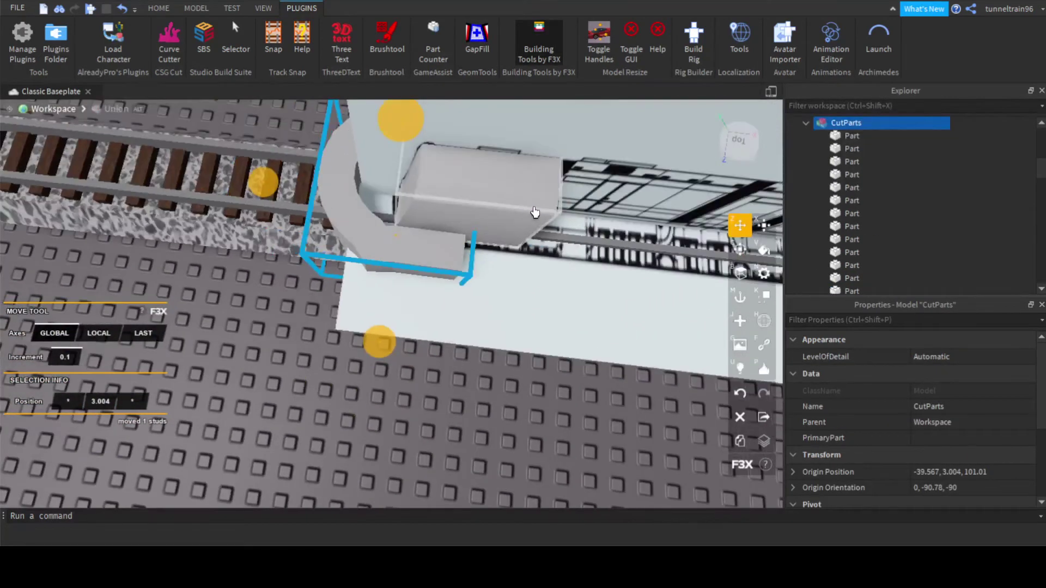
drag(534, 212, 560, 217)
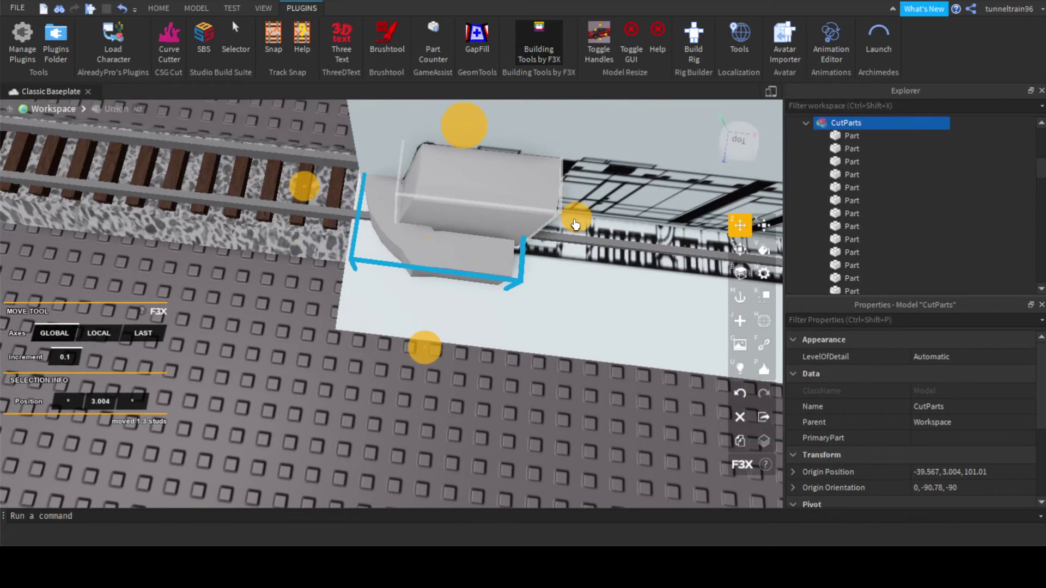
right_drag(575, 224, 483, 243)
Raise the top of the CutParts model by 1.9 studs to a height of 4.1 studs.
key(z)
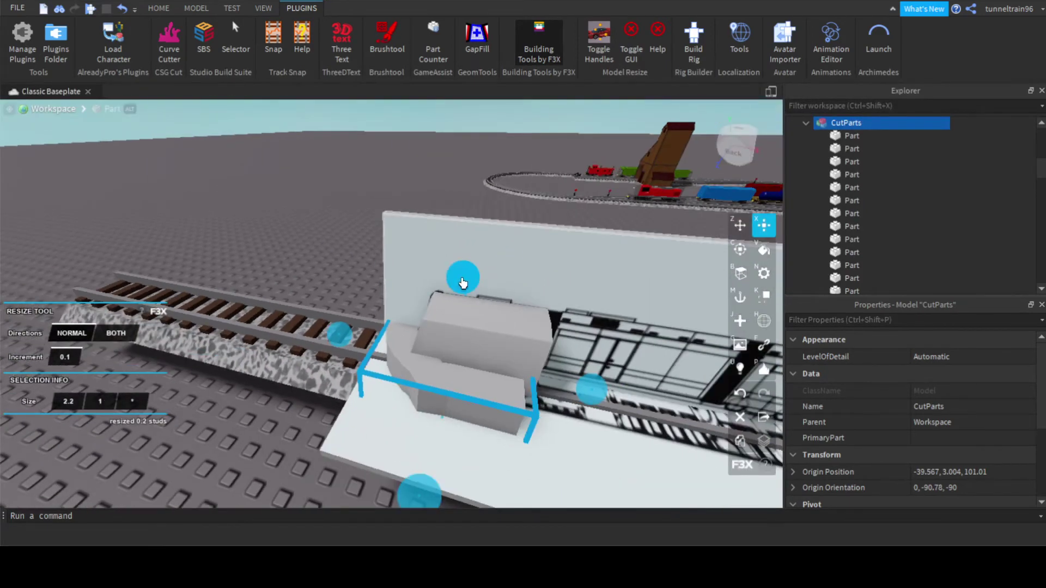
drag(462, 282, 474, 215)
scroll(507, 272, up, 5)
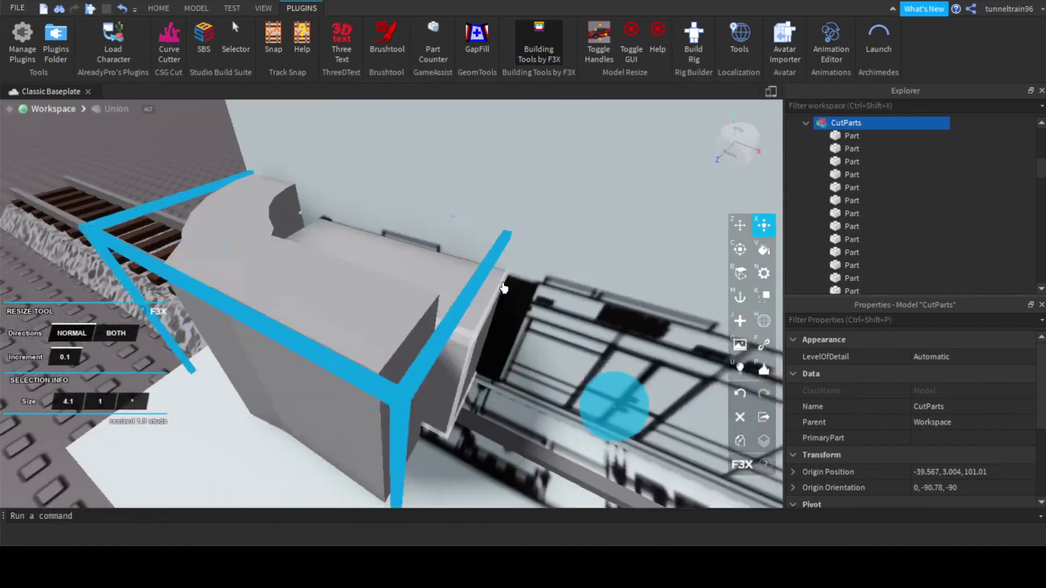
scroll(503, 289, down, 5)
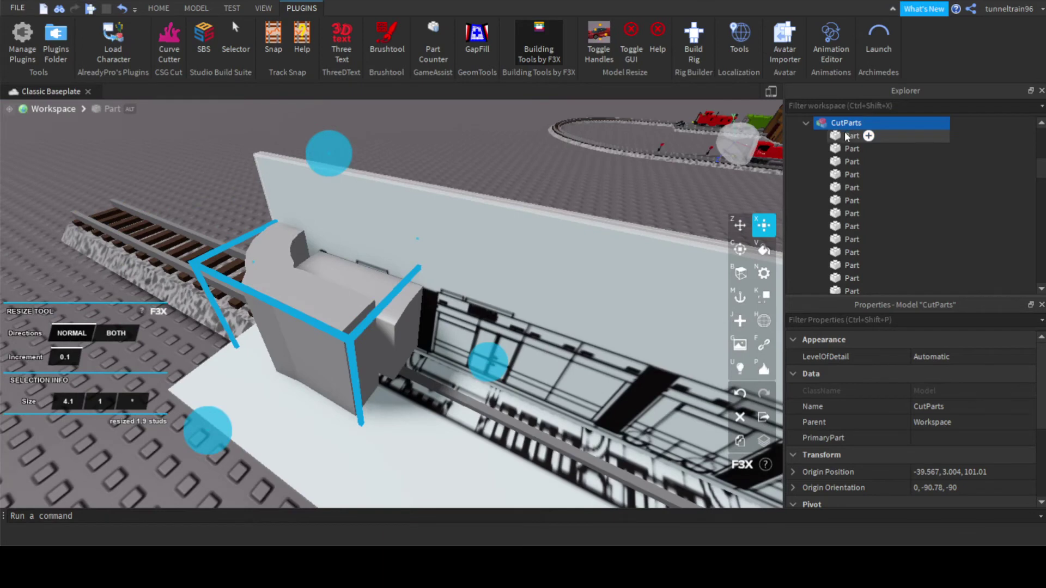
Select all 13 parts inside the U-shaped CutParts model and negate them.
click(853, 136)
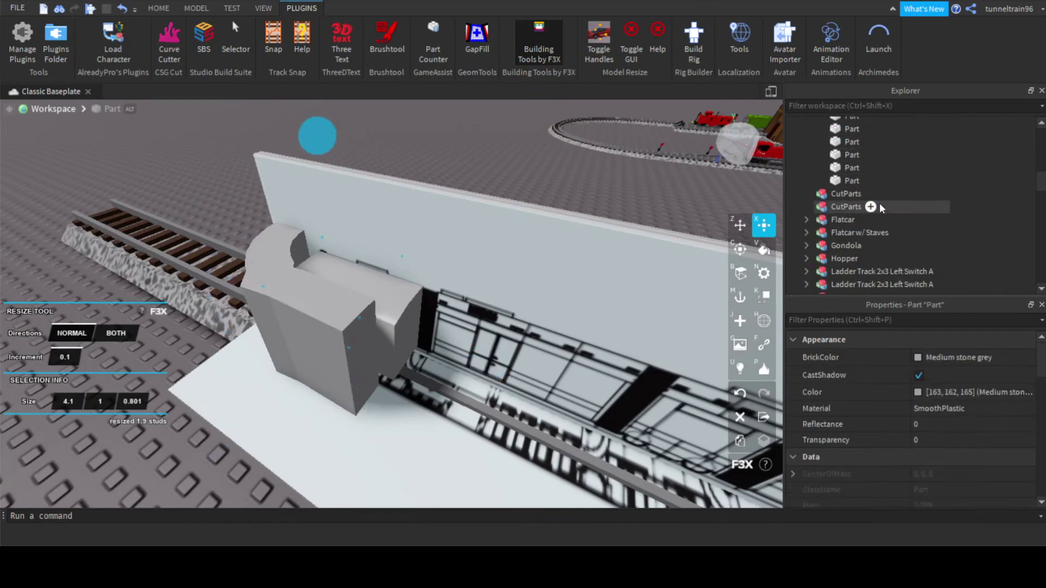
shift+click(853, 181)
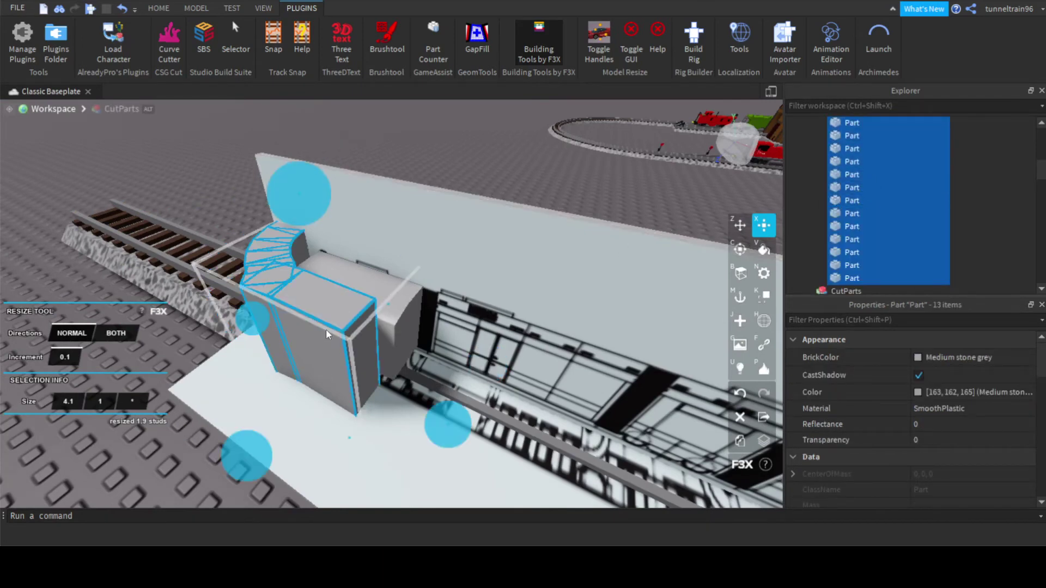
key(ctrl+shift+n)
right_drag(478, 197, 489, 211)
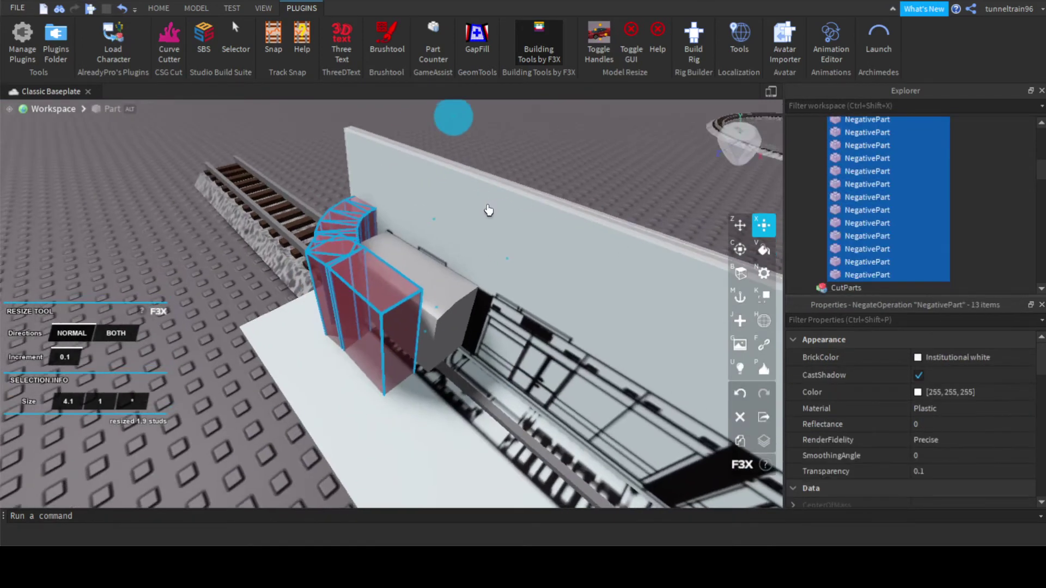
Add the cab block to the selected negative parts and union them to carve its top-view profile.
scroll(490, 213, up, 4)
shift+click(528, 318)
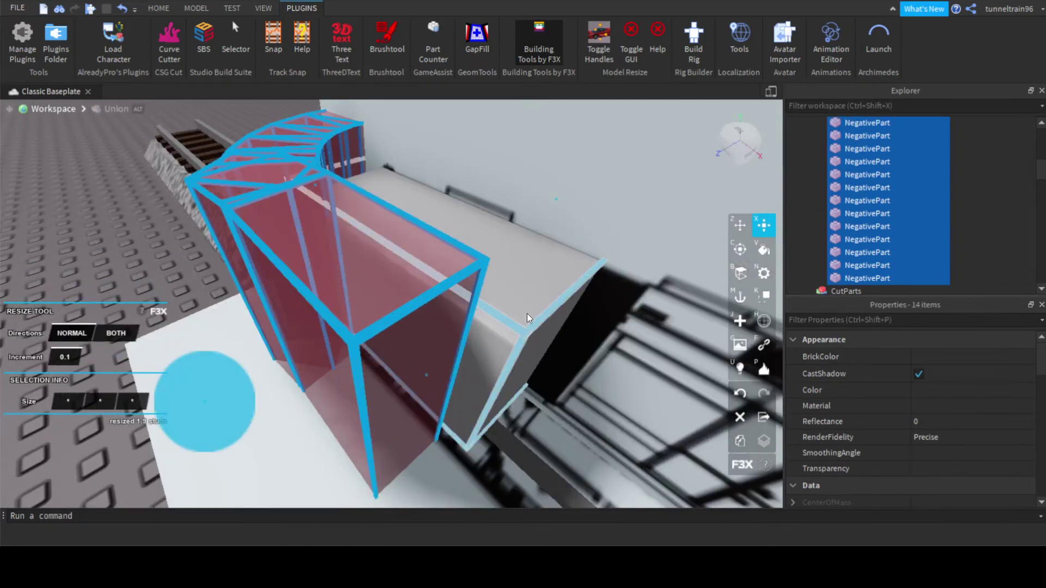
key(ctrl+shift+g)
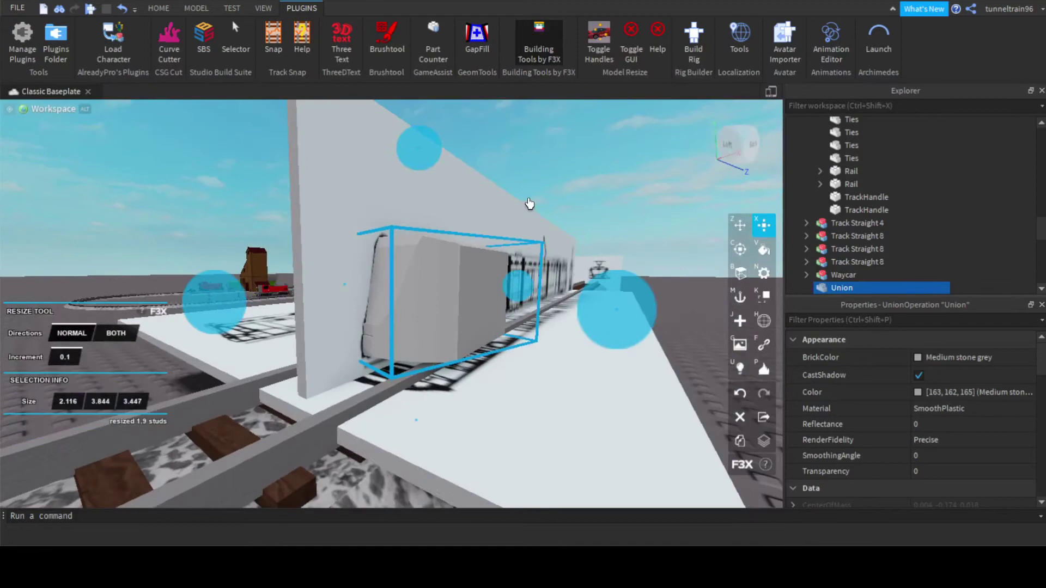
click(548, 165)
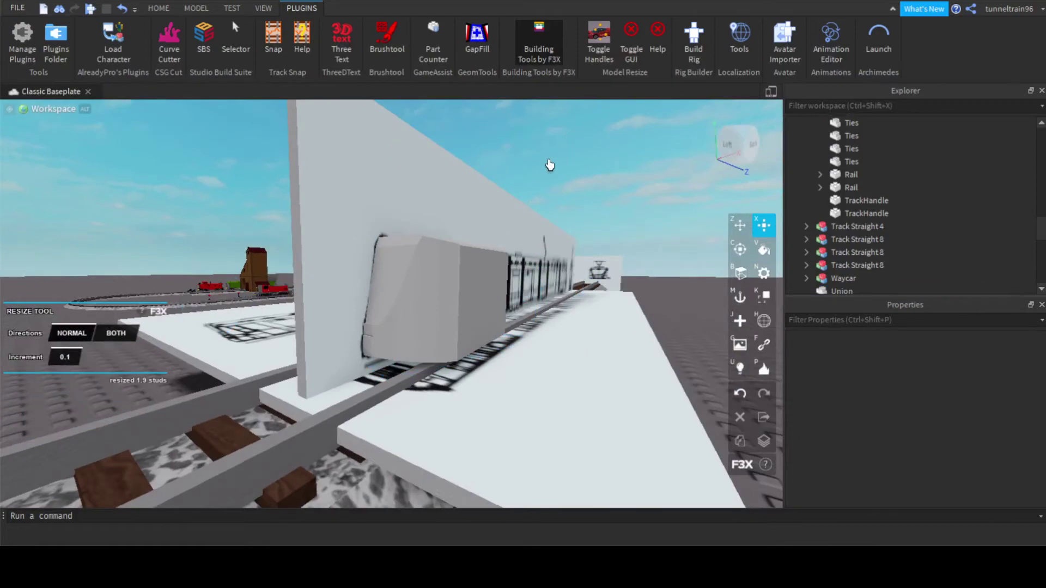
Insert a Normal part on the side-view blueprint behind the cab and move it 0.9 studs towards the cab.
right_drag(559, 268, 559, 267)
right_drag(489, 338, 455, 303)
key(a)
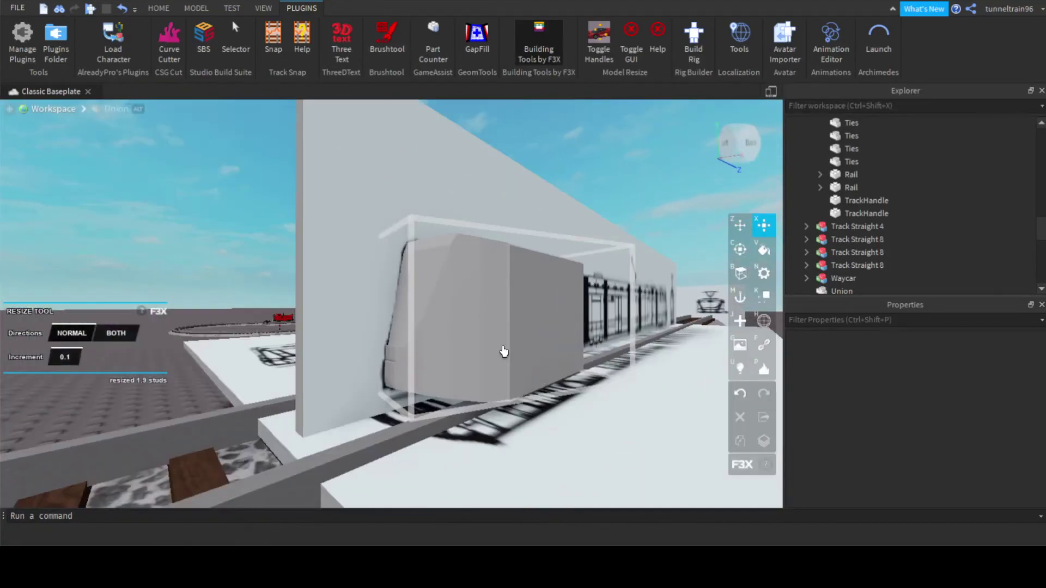
mouse_move(504, 351)
right_down()
mouse_move(486, 313)
mouse_move(481, 326)
mouse_move(471, 315)
right_up()
right_drag(457, 372, 456, 372)
key(a)
key(j)
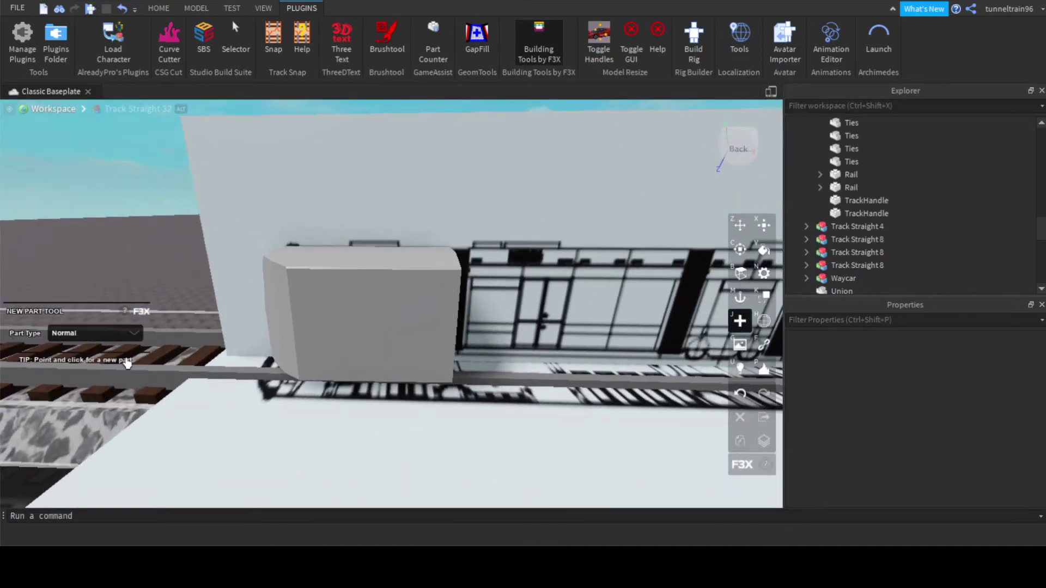
key(d)
right_drag(462, 302, 439, 299)
key(w)
click(472, 268)
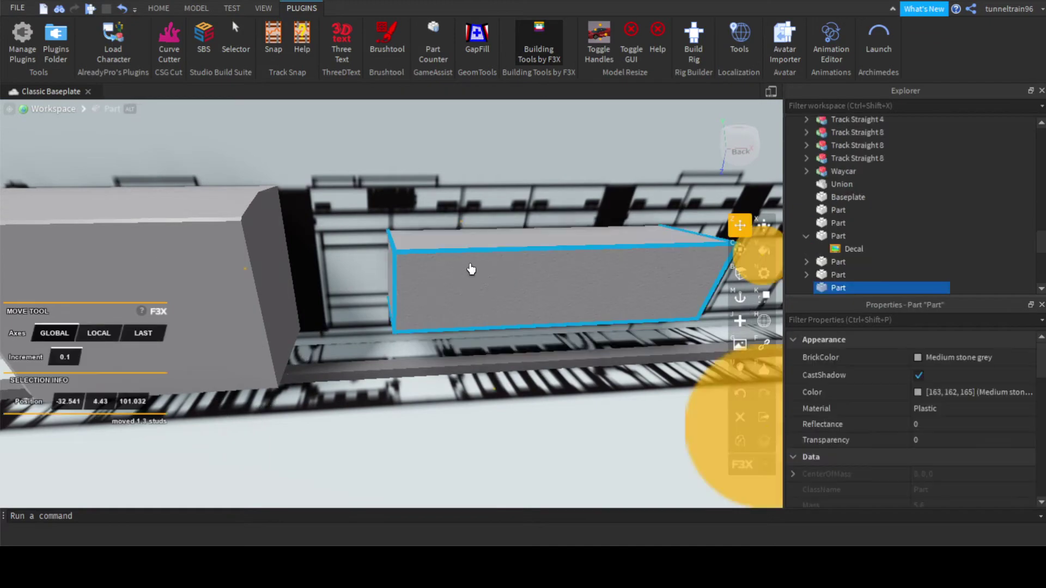
right_drag(472, 268, 475, 236)
drag(463, 255, 420, 259)
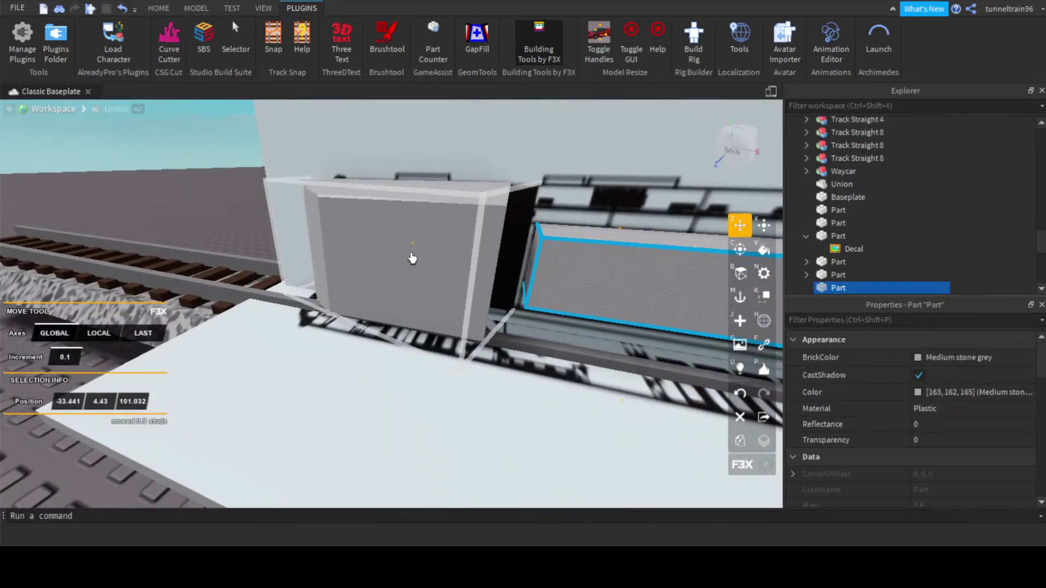
Widen the new part on both sides across the track to 2.8 studs.
right_drag(489, 255, 489, 248)
key(x)
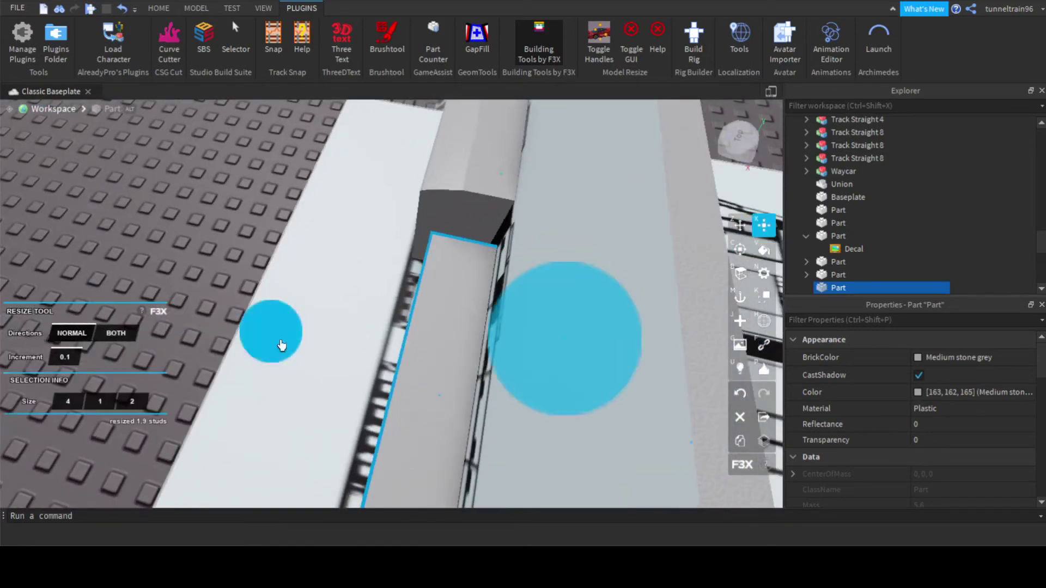
drag(259, 335, 241, 331)
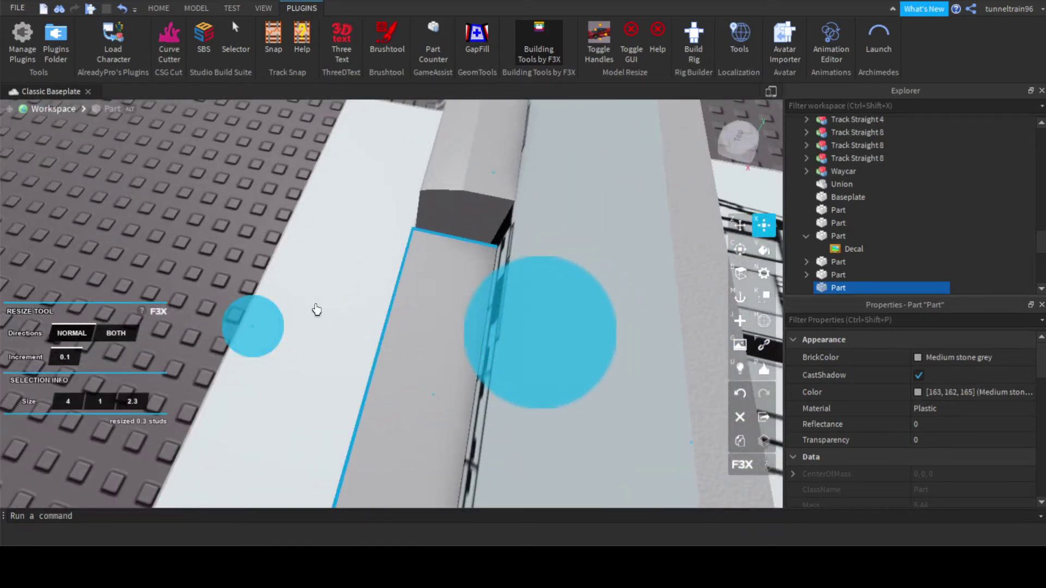
right_drag(316, 309, 318, 308)
drag(532, 397, 569, 398)
key(s)
right_drag(397, 348, 421, 380)
key(w)
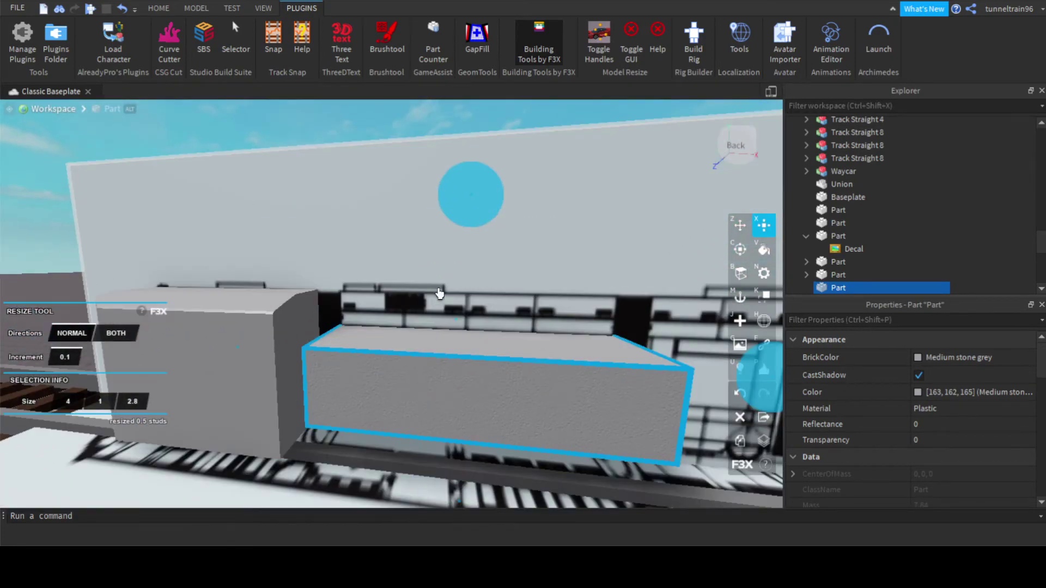
Try to adjust the height of the new part behind the cab from its upper face.
mouse_move(470, 206)
mouse_down()
mouse_move(475, 276)
mouse_move(466, 206)
mouse_up()
key(s)
right_drag(495, 299, 504, 277)
key(w)
key(s)
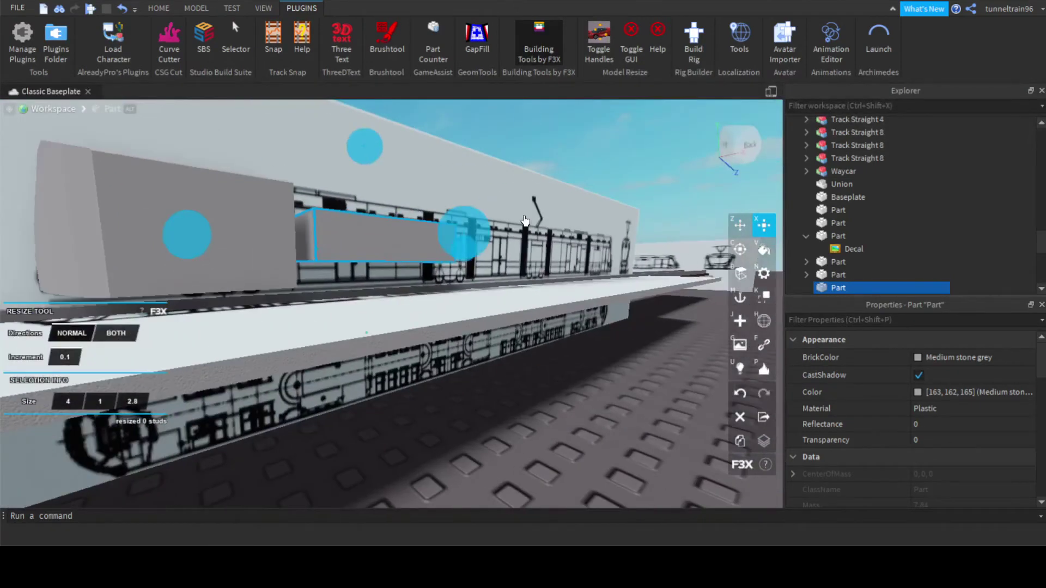
Duplicate the side-view blueprint panel beside the track and move the copy 14 studs out from the track.
click(524, 221)
key(s)
right_drag(525, 221, 497, 276)
key(z)
key(w)
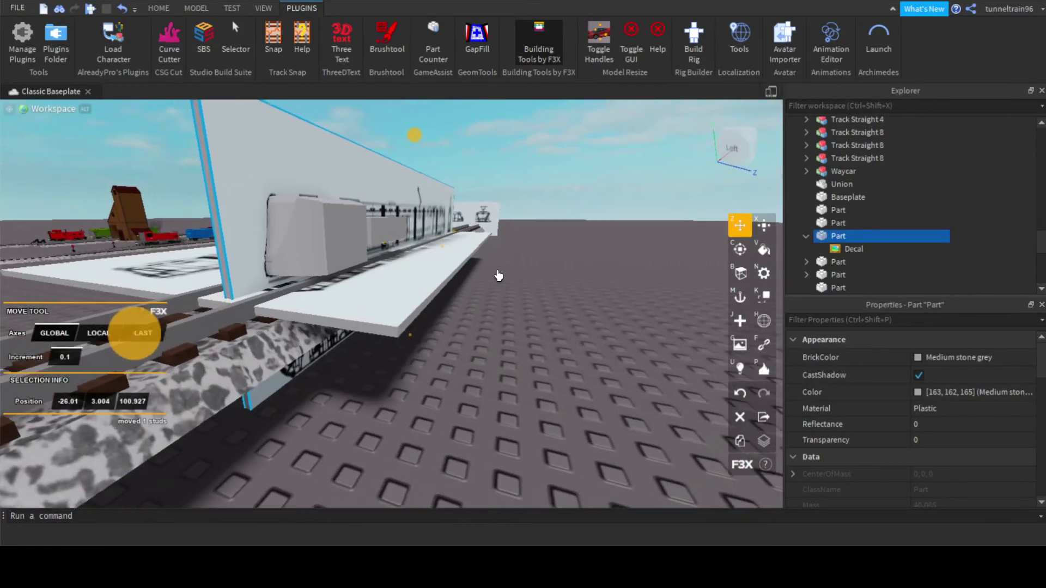
key(s)
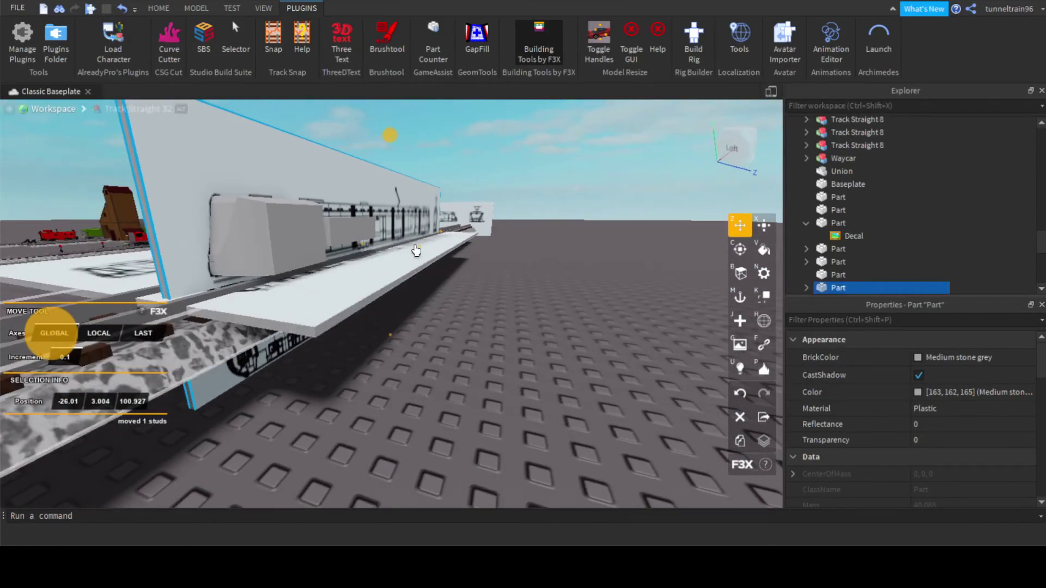
key(s)
drag(416, 251, 496, 281)
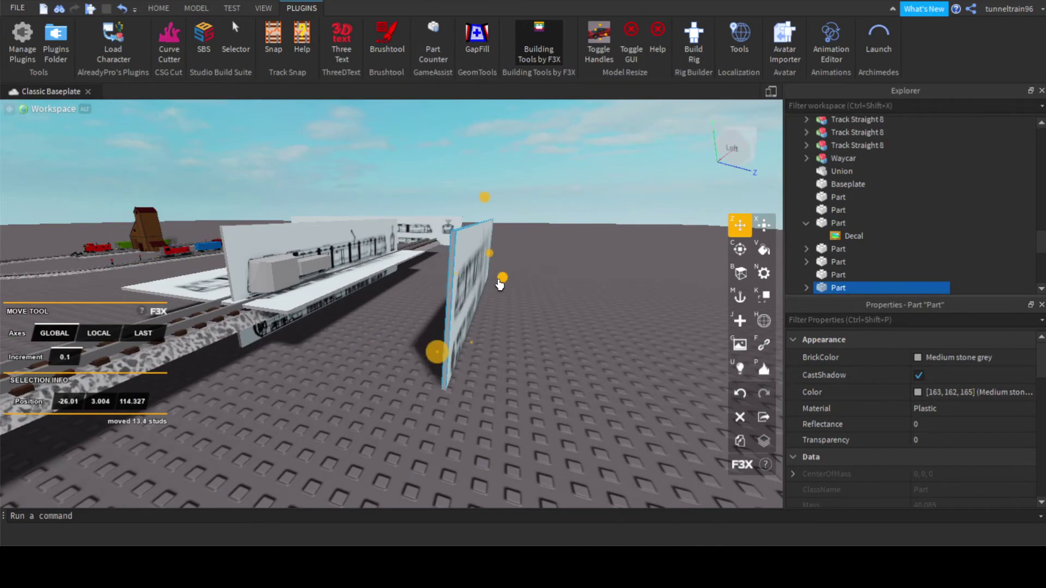
key(d)
Examine the tram's side view from several angles on the blueprint copy and delete that copy.
right_drag(513, 317, 514, 320)
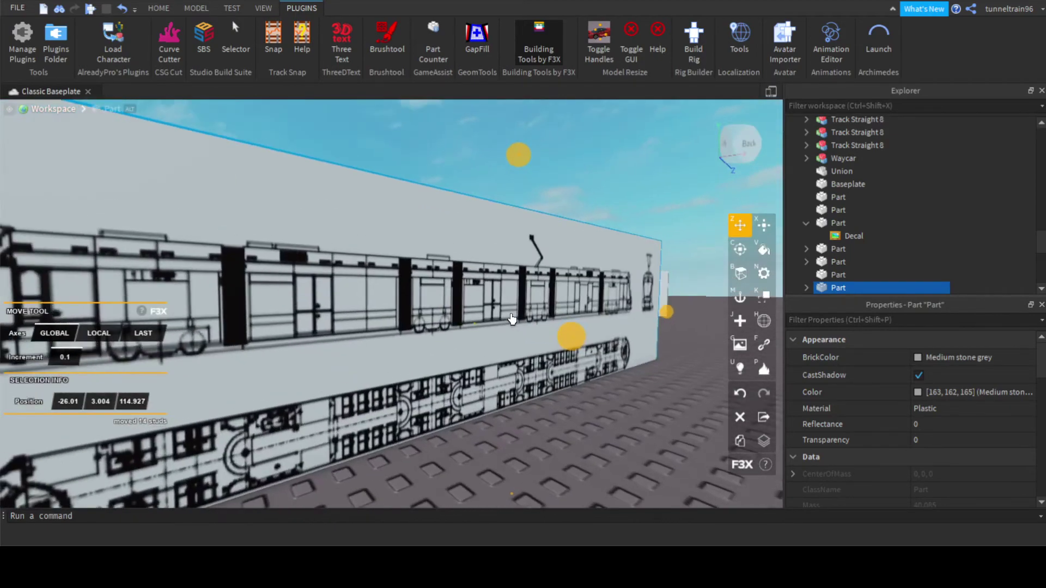
key(s)
key(a)
right_drag(451, 307, 451, 308)
key(a)
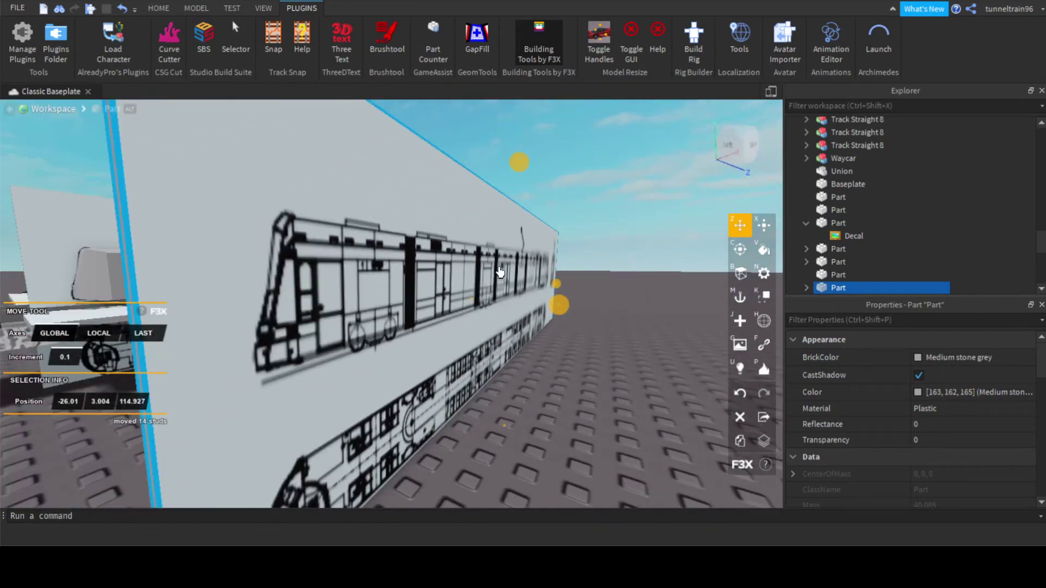
right_drag(430, 274, 404, 273)
key(d)
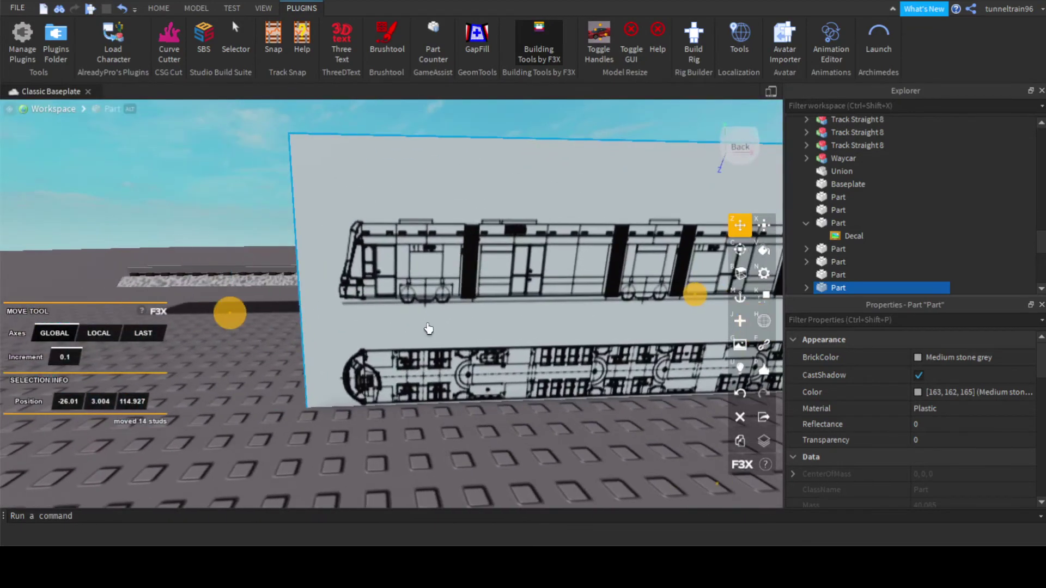
right_drag(430, 329, 434, 332)
key(a)
key(a)
key(a)
key(d)
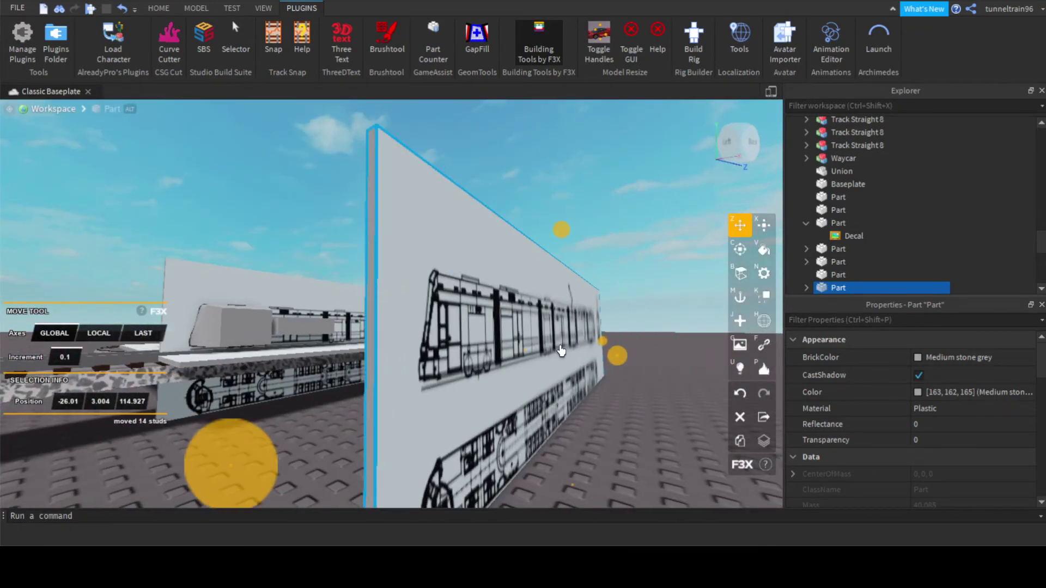
key(Delete)
Set the material of the long part behind the cab to SmoothPlastic.
right_drag(561, 351, 542, 355)
scroll(518, 333, up, 5)
key(d)
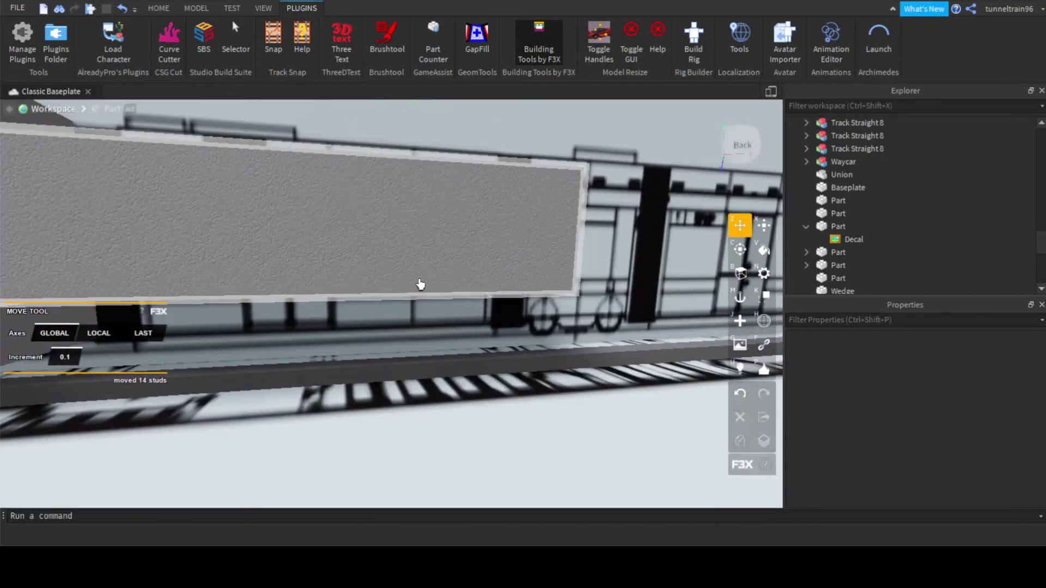
click(386, 273)
scroll(386, 273, down, 3)
right_drag(474, 252, 453, 242)
key(n)
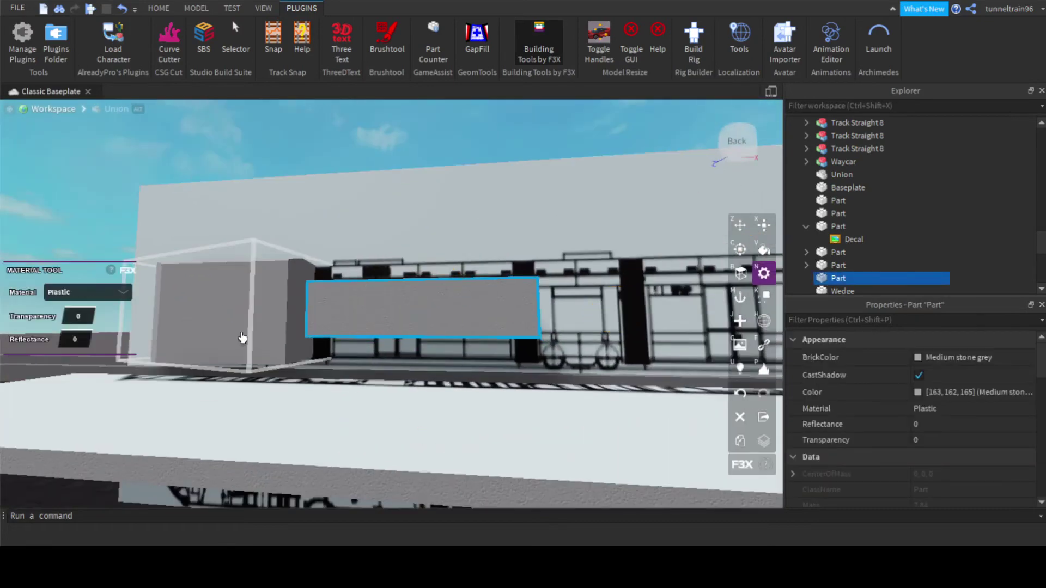
click(118, 297)
click(364, 329)
Shorten the part behind the cab from its cab-side end to 1.1 studs and reduce its height to 0.9 studs.
key(x)
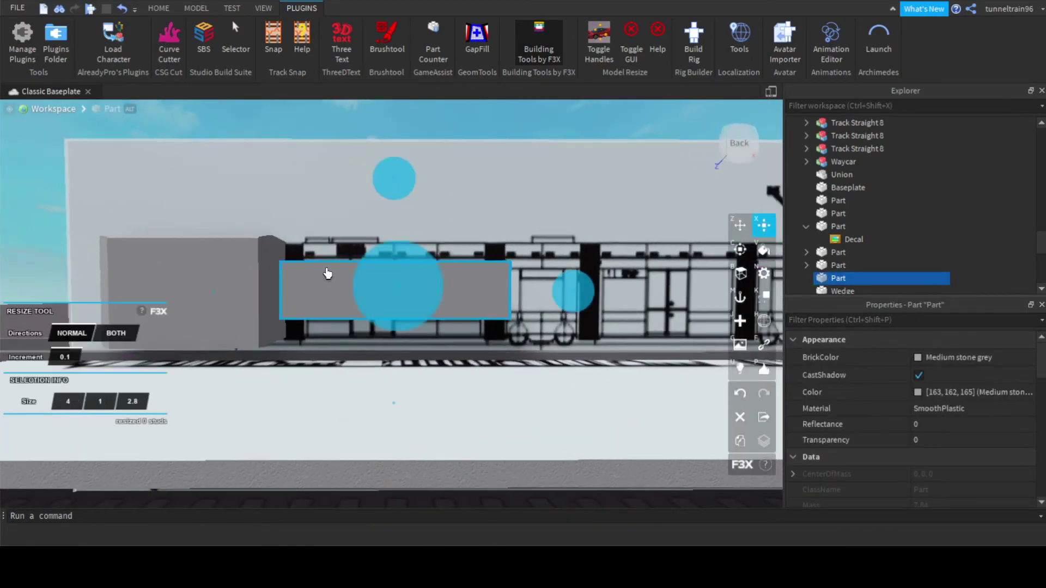
right_drag(326, 273, 330, 272)
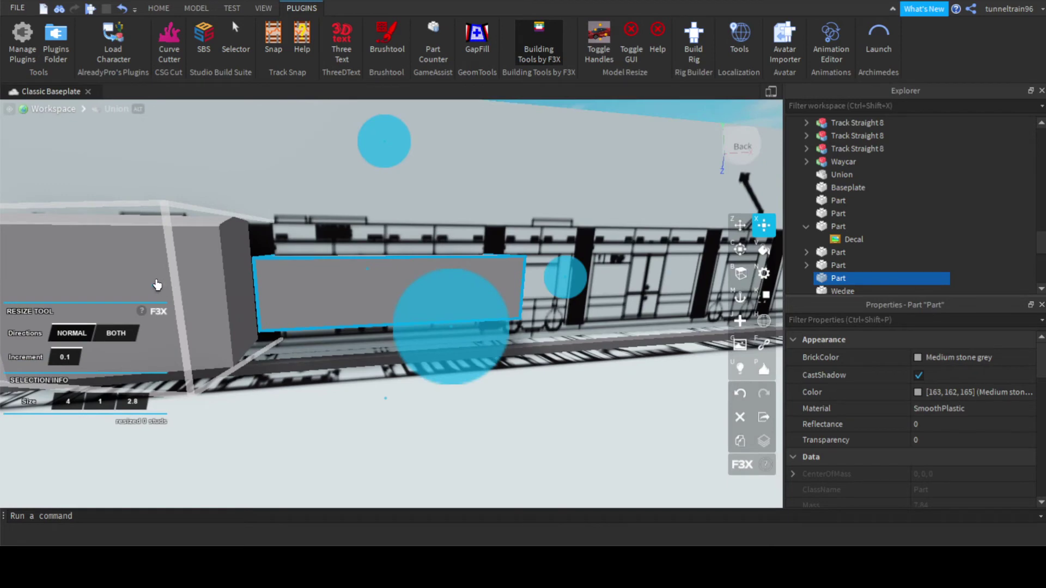
drag(157, 285, 340, 311)
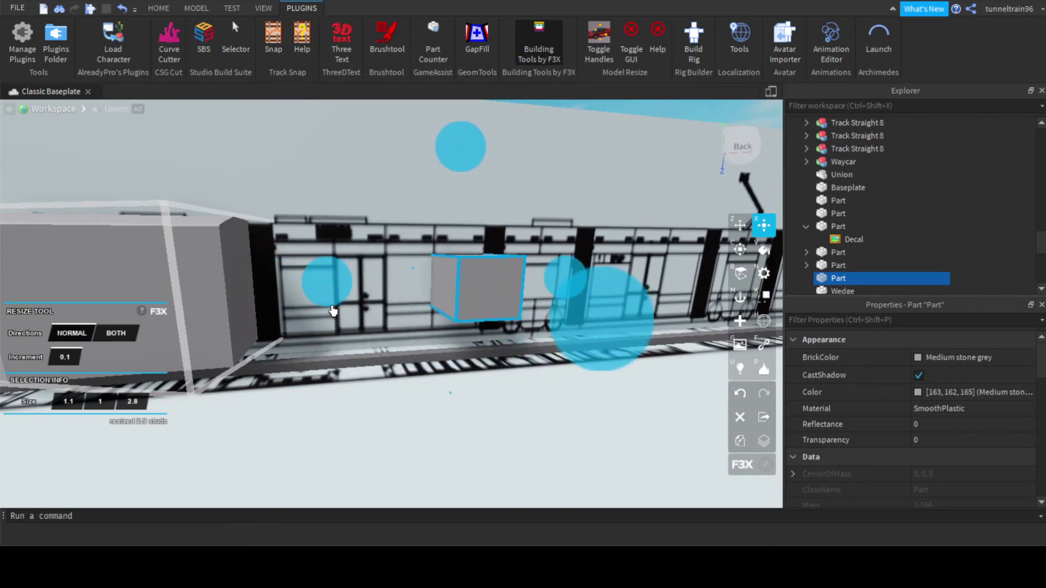
right_drag(430, 399, 459, 432)
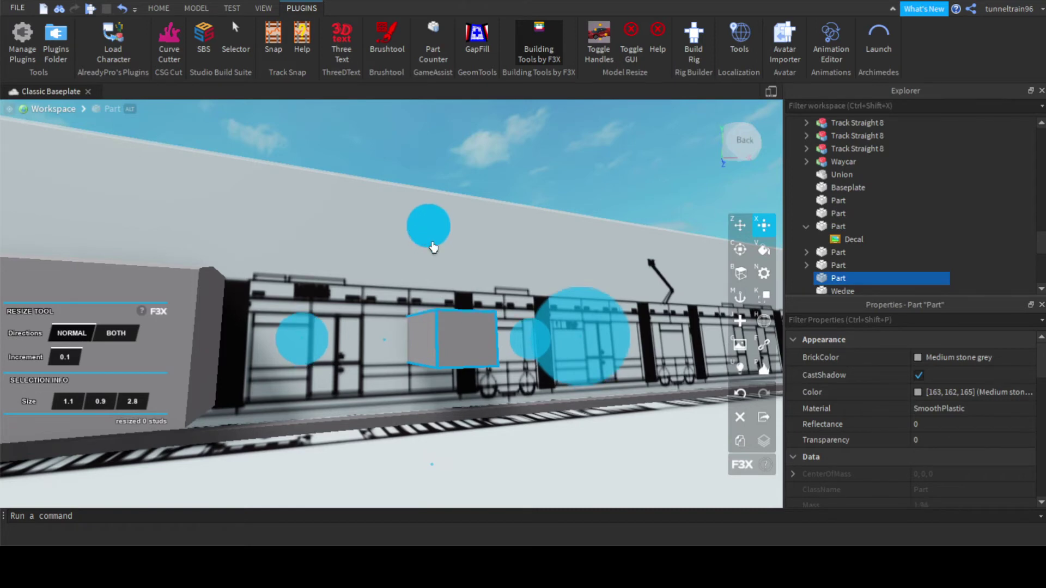
right_drag(434, 247, 577, 265)
Paint the shortened part Dark stone grey.
key(n)
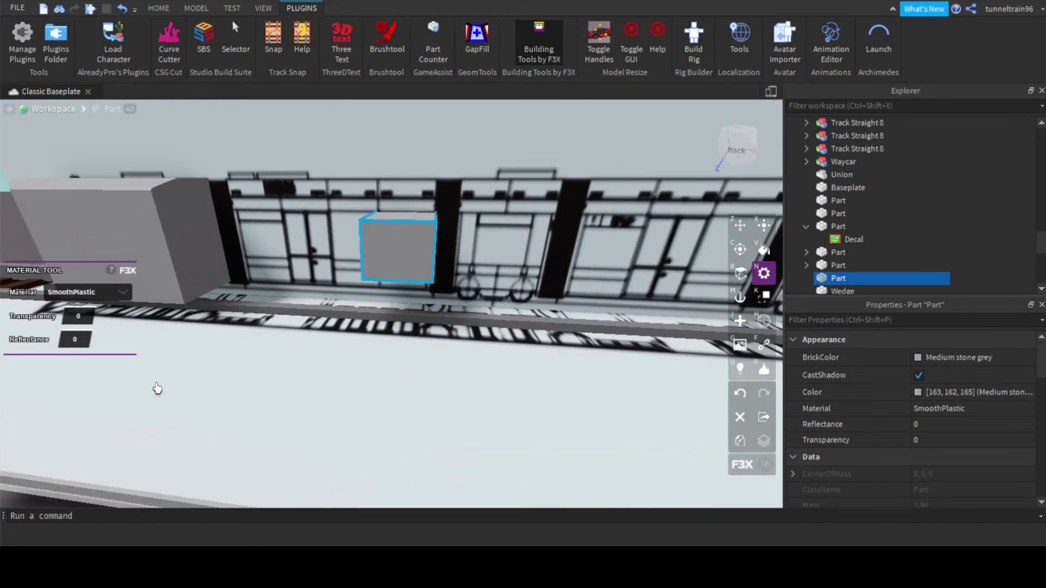
key(v)
click(9, 383)
right_drag(261, 374, 452, 290)
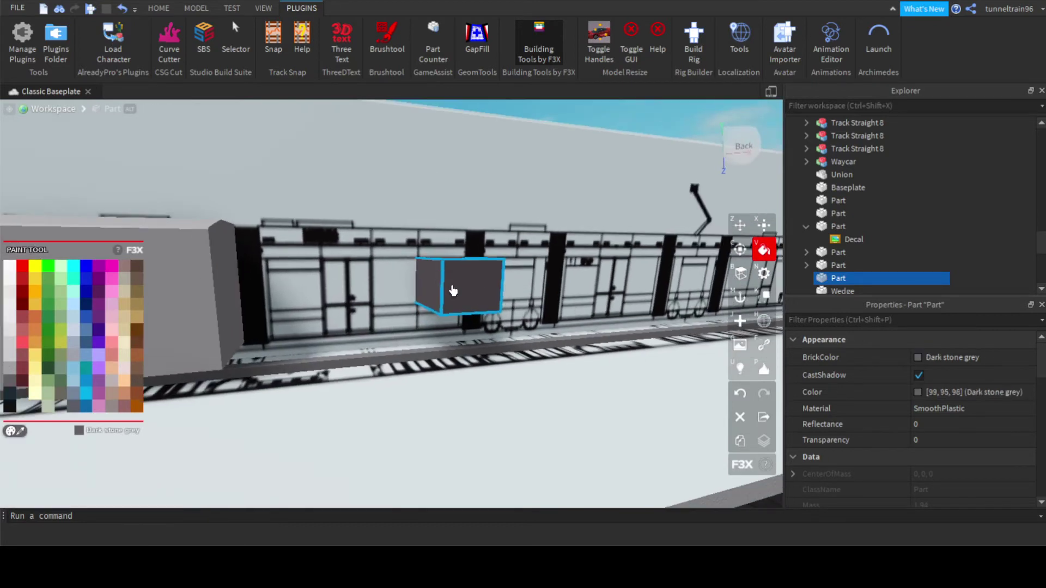
Duplicate the dark grey block and shrink the copy lengthwise into a thin strip at the block's cab-side end.
key(z)
scroll(512, 274, up, 3)
mouse_move(512, 273)
right_down()
mouse_move(492, 256)
mouse_move(544, 232)
mouse_move(535, 245)
right_up()
scroll(548, 259, down, 2)
scroll(536, 246, up, 2)
scroll(561, 240, down, 3)
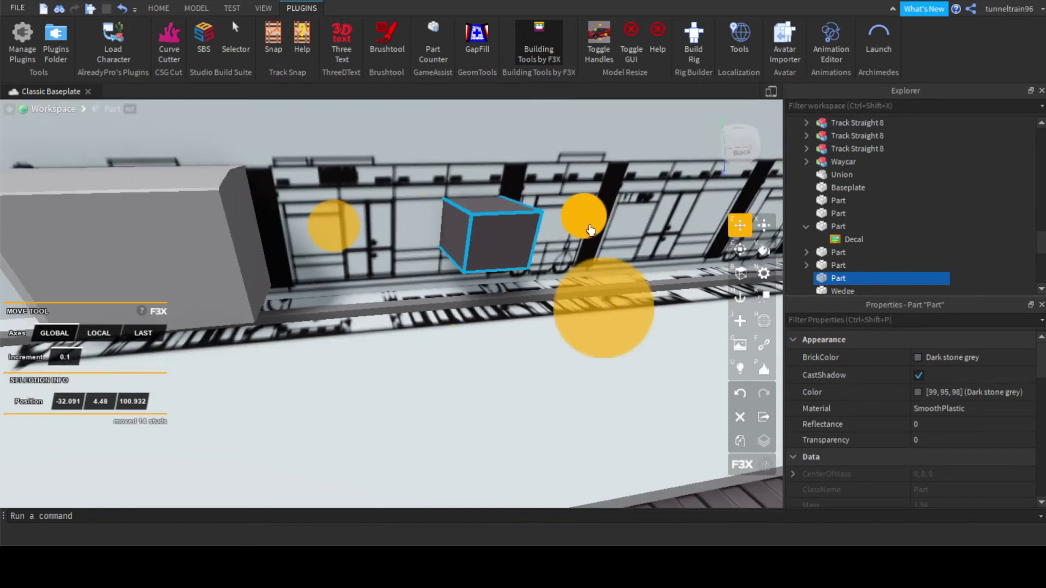
key(c)
key(z)
key(x)
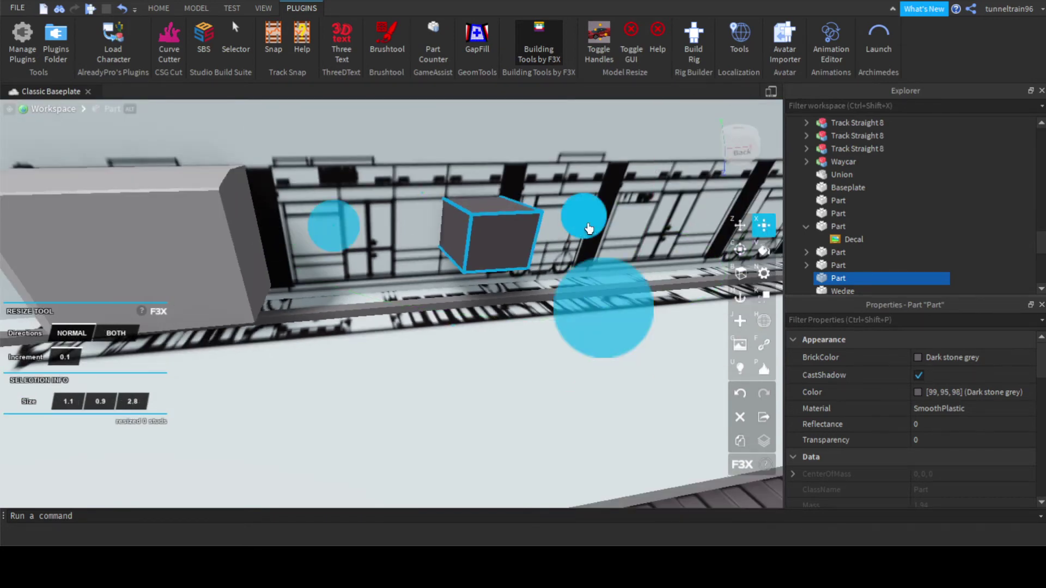
drag(589, 227, 492, 243)
Paint the thin strip Black and move it 0.1 studs towards the cab, against the grey block's end face.
key(v)
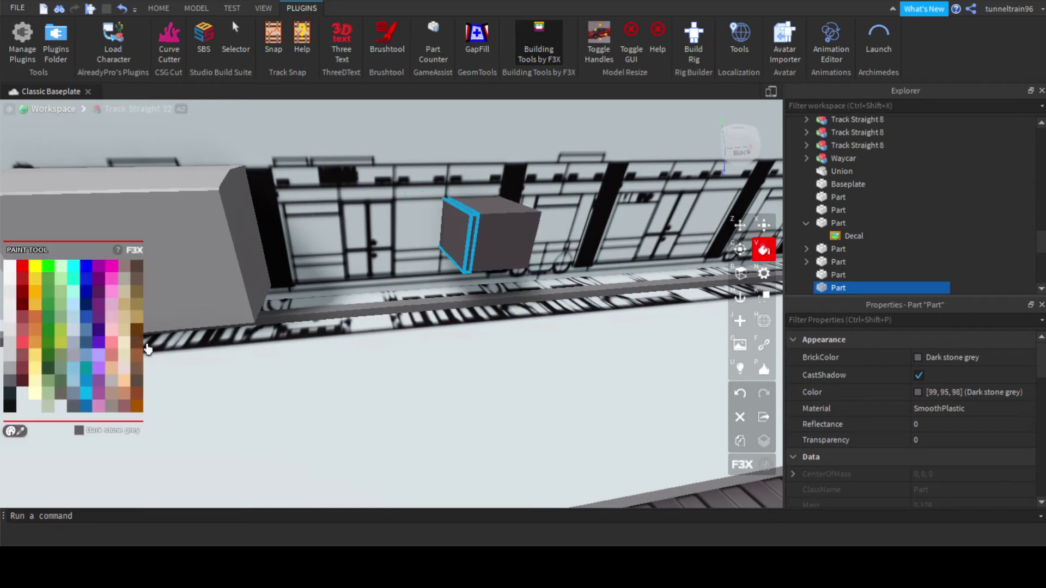
click(14, 395)
key(z)
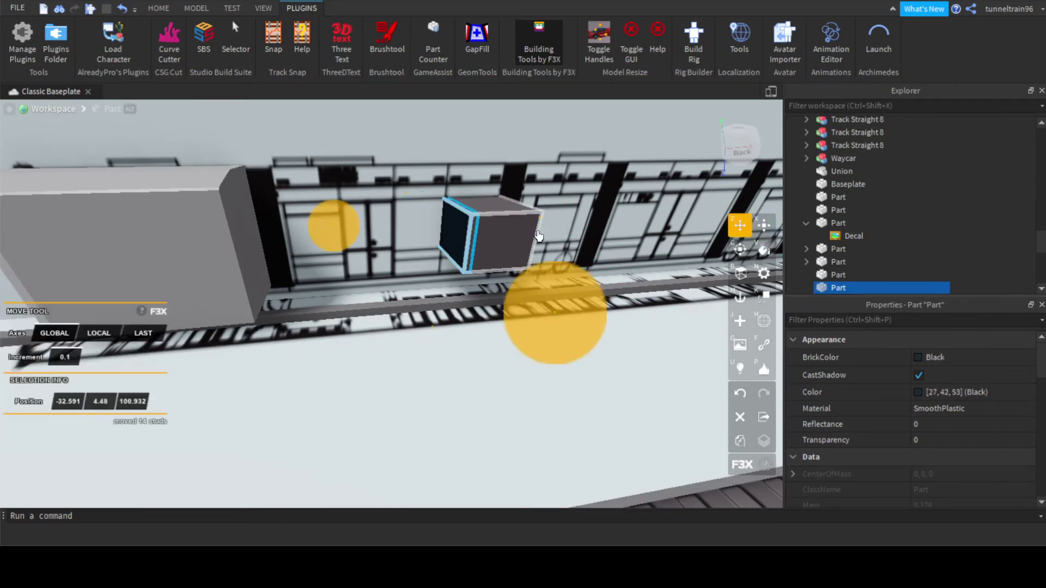
drag(536, 224, 533, 223)
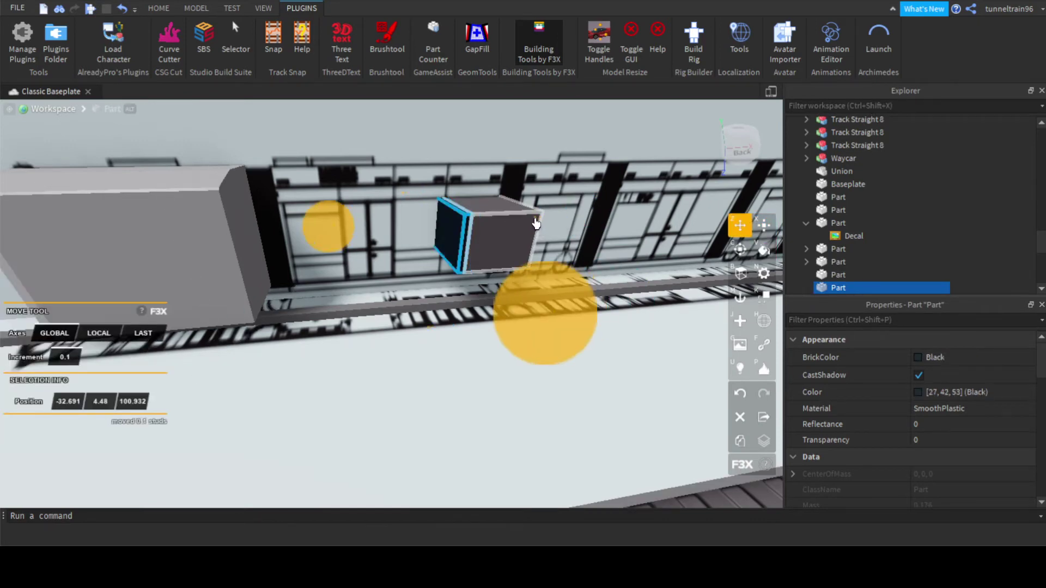
scroll(346, 332, up, 8)
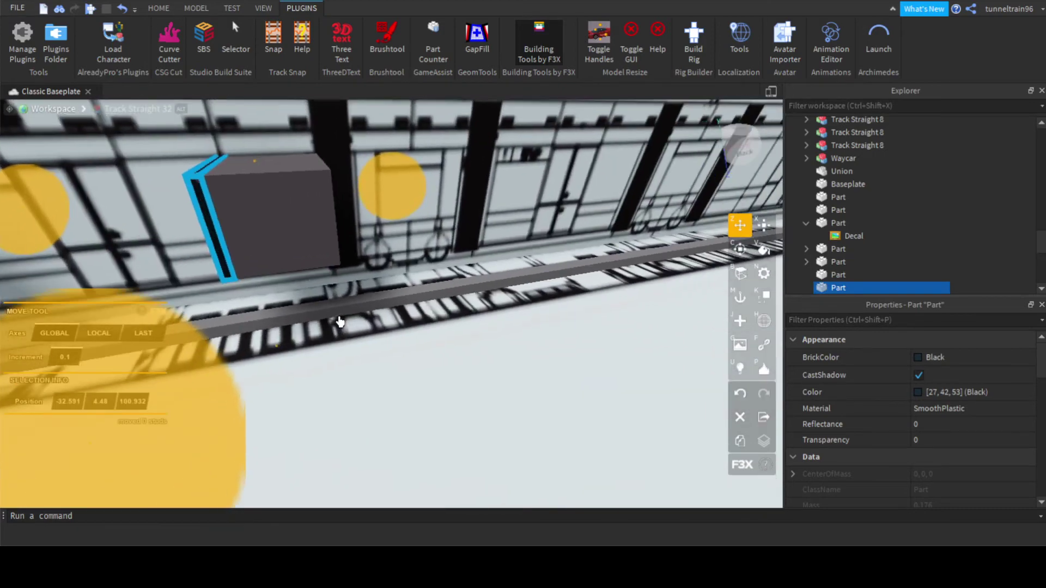
drag(318, 211, 304, 212)
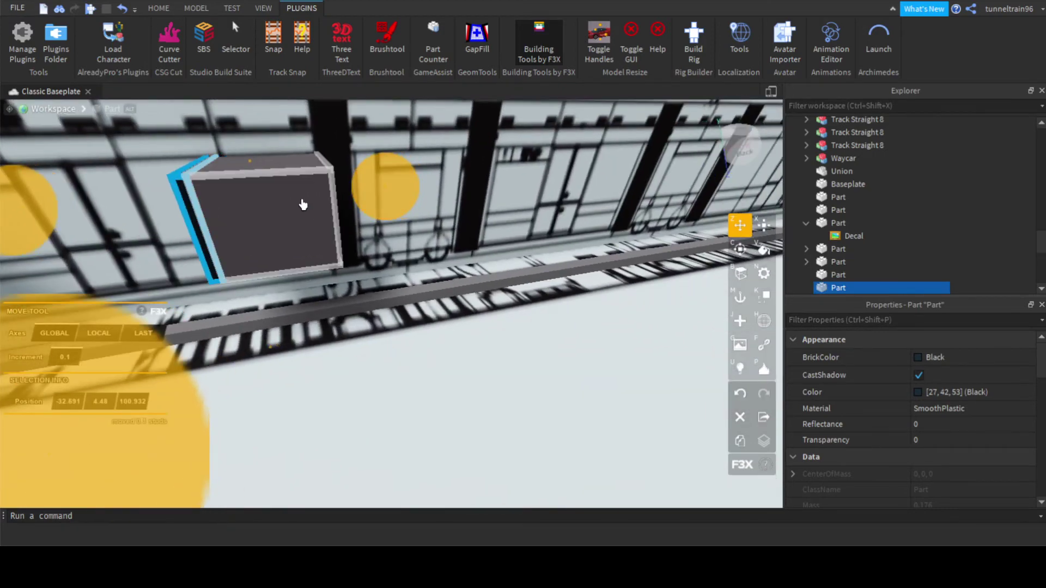
Duplicate the dark grey block, move the copy 1.2 studs to the strip's cab side, and shorten it to 0.8 studs.
middle_drag(303, 205, 400, 248)
click(548, 179)
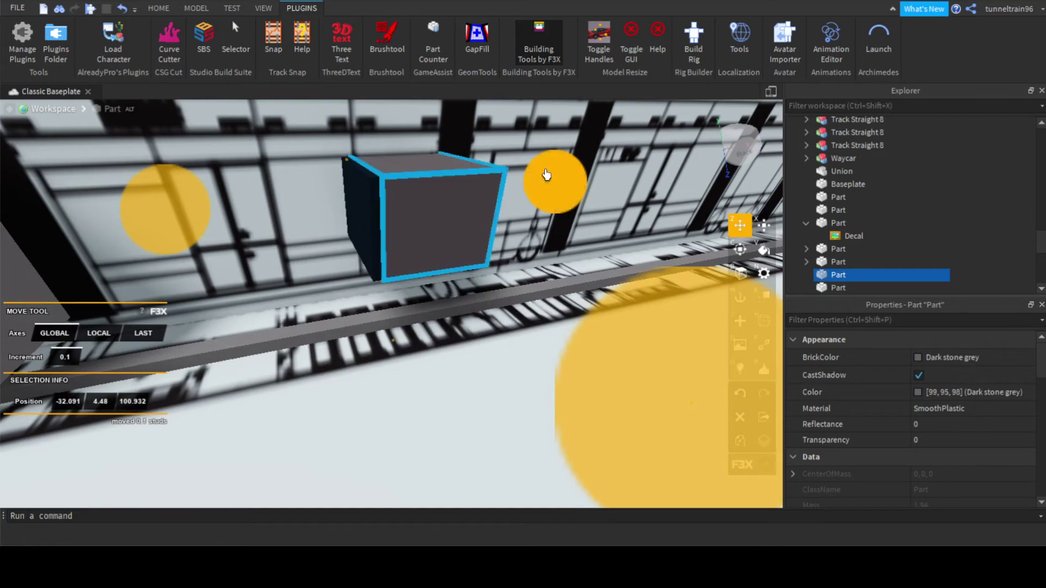
drag(548, 179, 487, 203)
right_drag(470, 222, 381, 245)
key(x)
drag(288, 275, 315, 272)
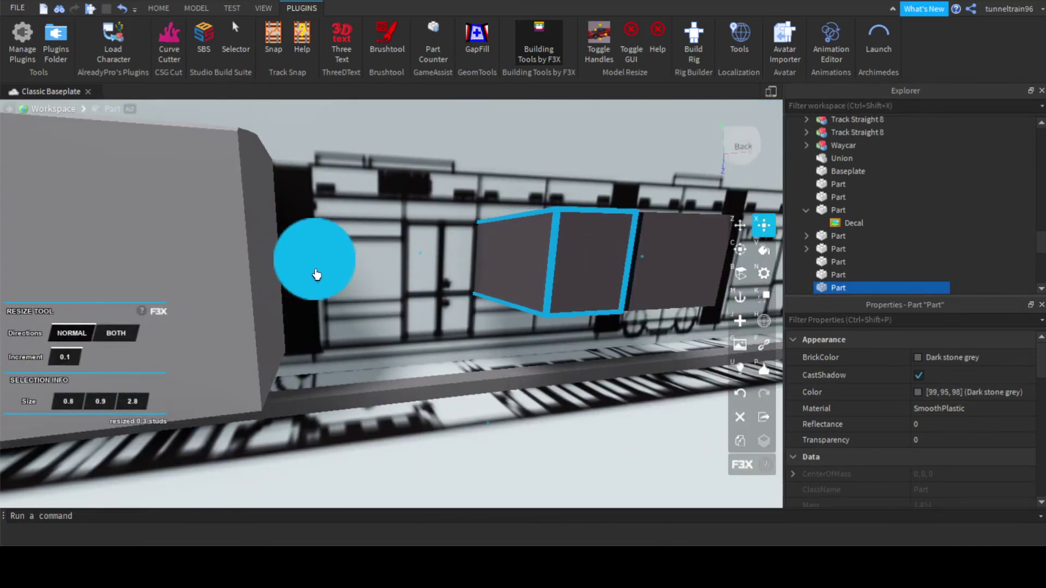
Narrow the black strip and the longer dark grey block behind it to 2.2 studs across the track.
right_drag(314, 272, 518, 184)
click(516, 200)
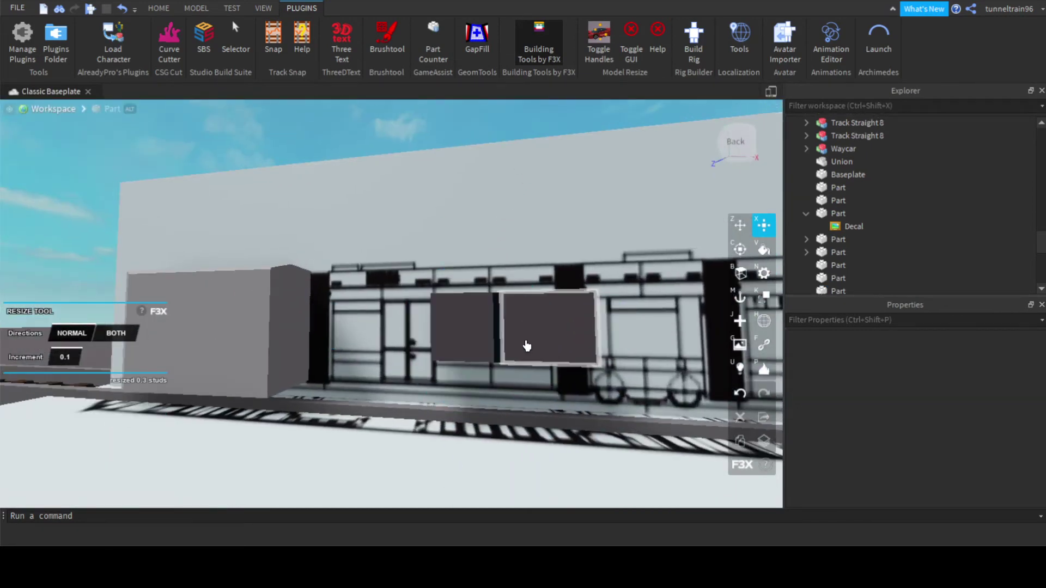
click(526, 345)
shift+click(466, 344)
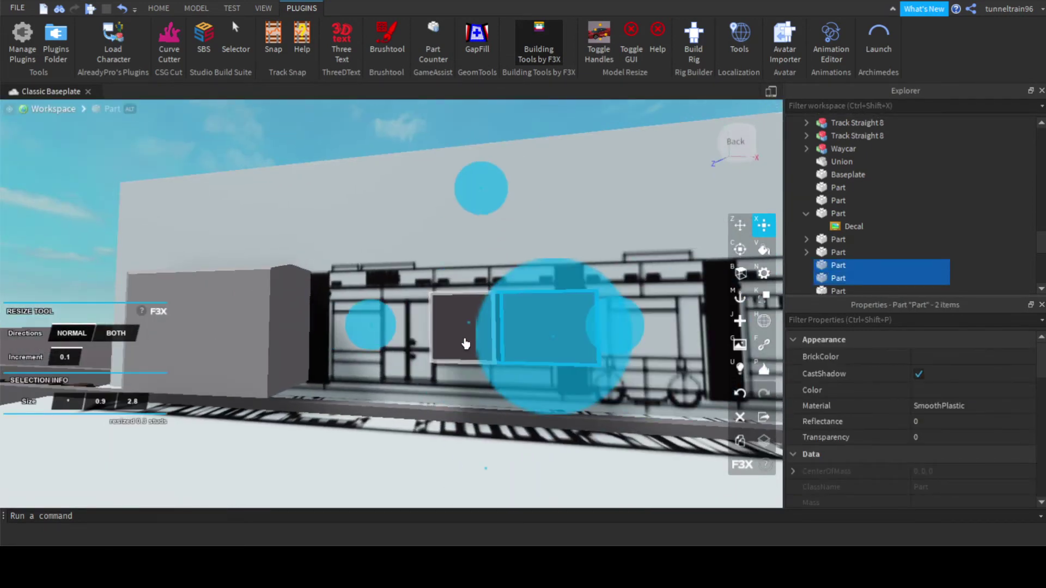
right_drag(459, 342, 462, 356)
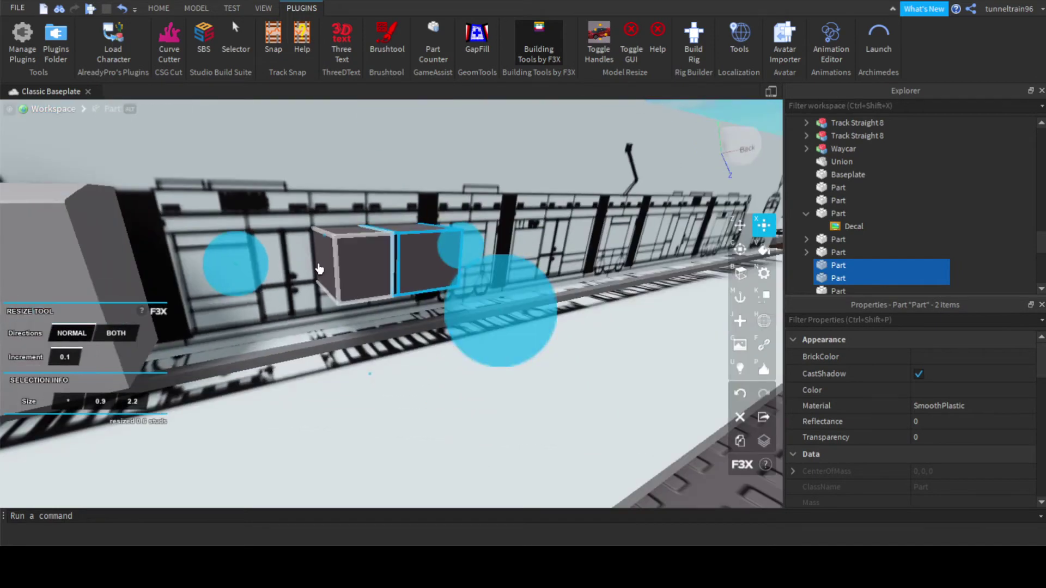
Add the shorter cab-side grey block to the selection and union all three parts.
shift+click(366, 285)
mouse_move(376, 288)
right_down()
mouse_move(372, 258)
mouse_move(383, 291)
right_up()
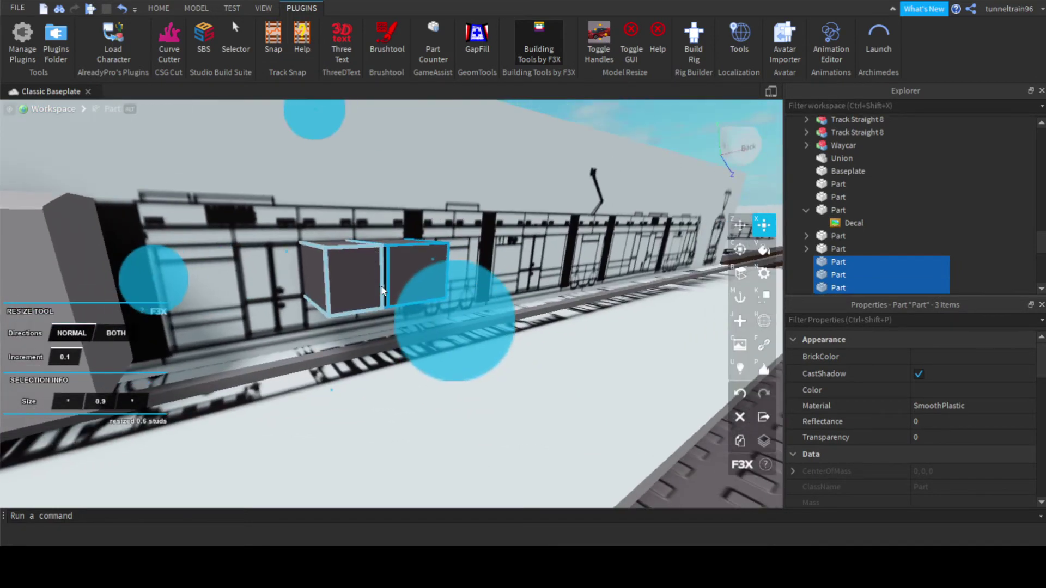
key(ctrl+shift+g)
right_drag(430, 121, 484, 205)
scroll(484, 206, down, 4)
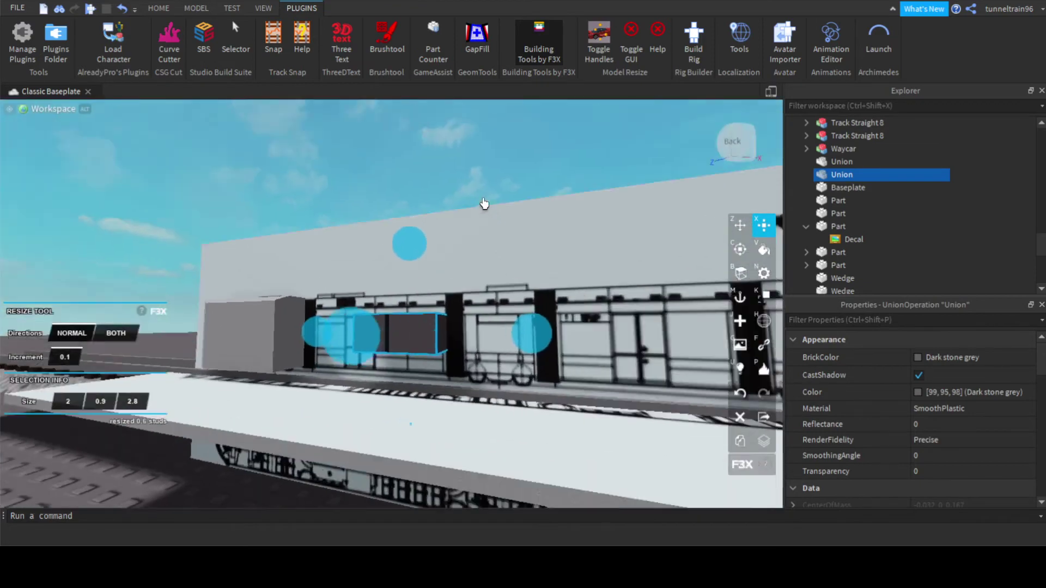
scroll(493, 306, up, 4)
scroll(485, 304, down, 5)
scroll(522, 286, up, 2)
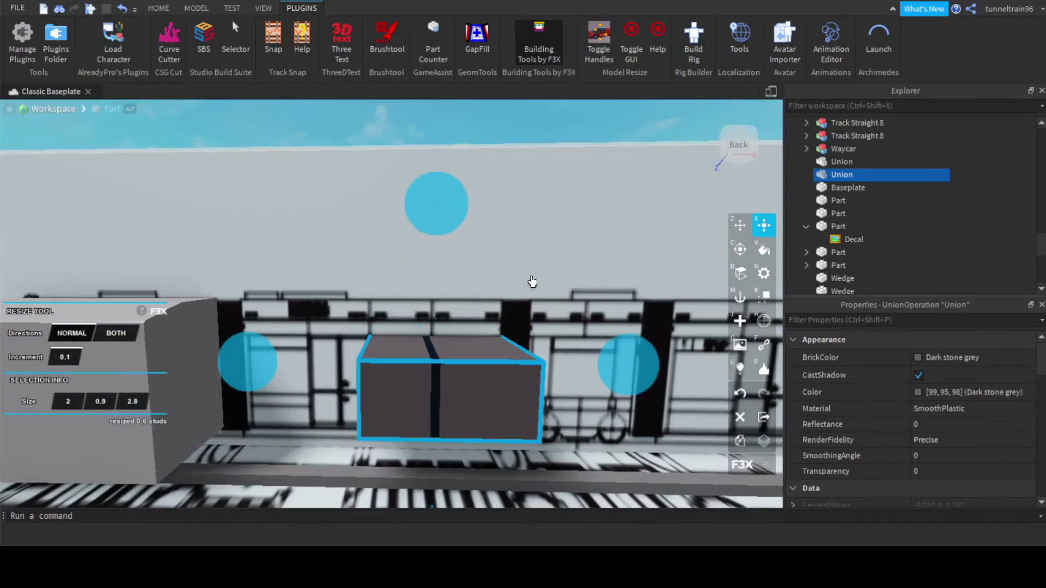
key(z)
scroll(491, 341, down, 3)
scroll(524, 348, up, 3)
click(524, 348)
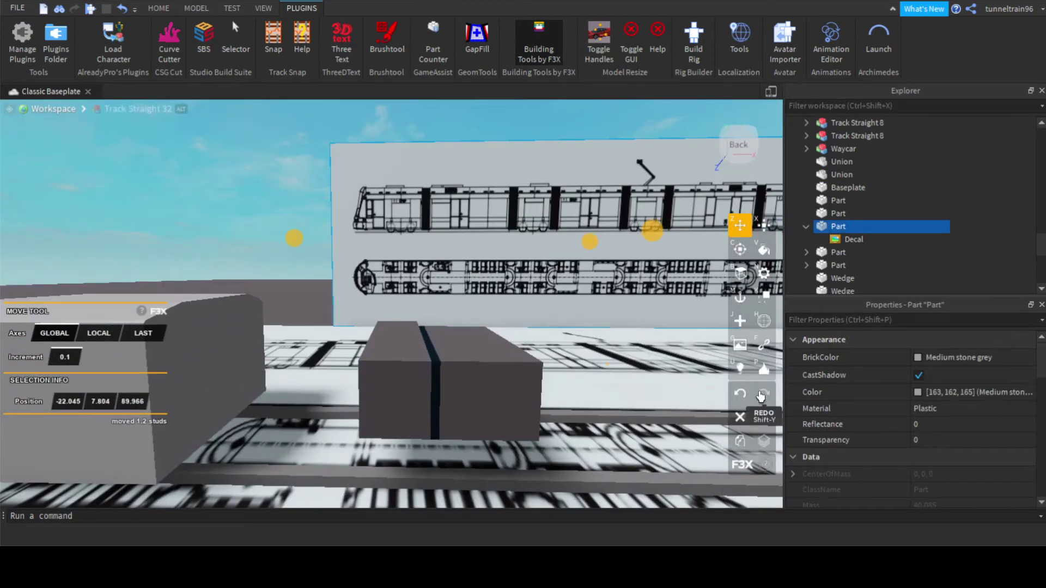
click(740, 393)
click(469, 392)
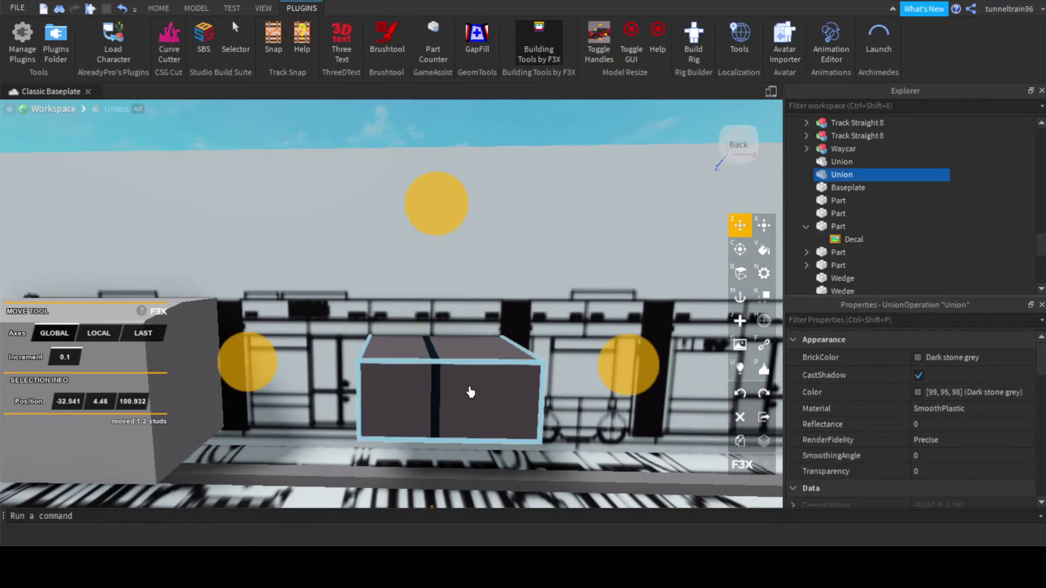
scroll(469, 392, up, 3)
drag(470, 283, 379, 284)
click(748, 392)
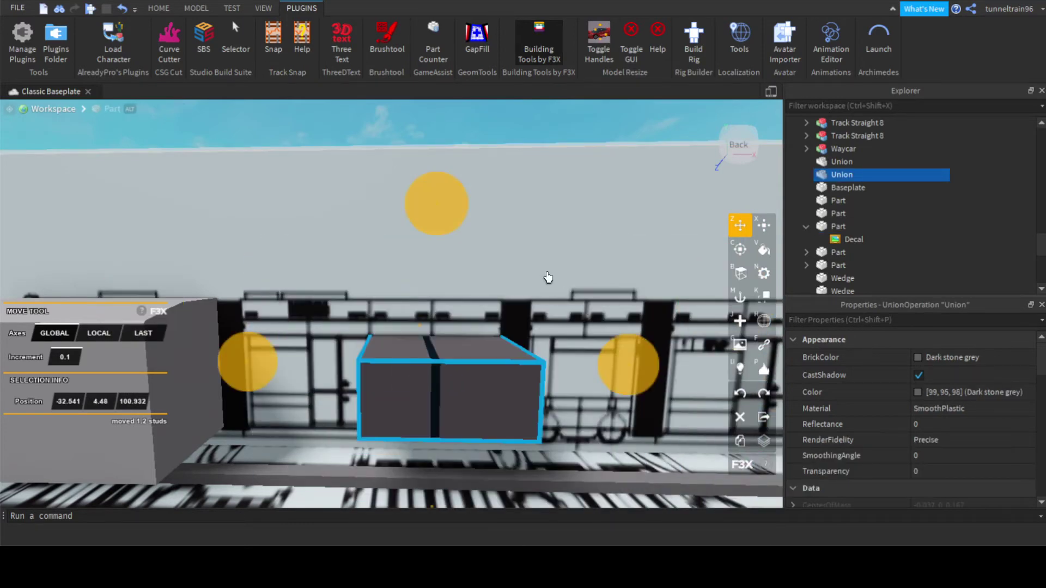
click(489, 131)
scroll(441, 348, down, 3)
scroll(452, 351, up, 3)
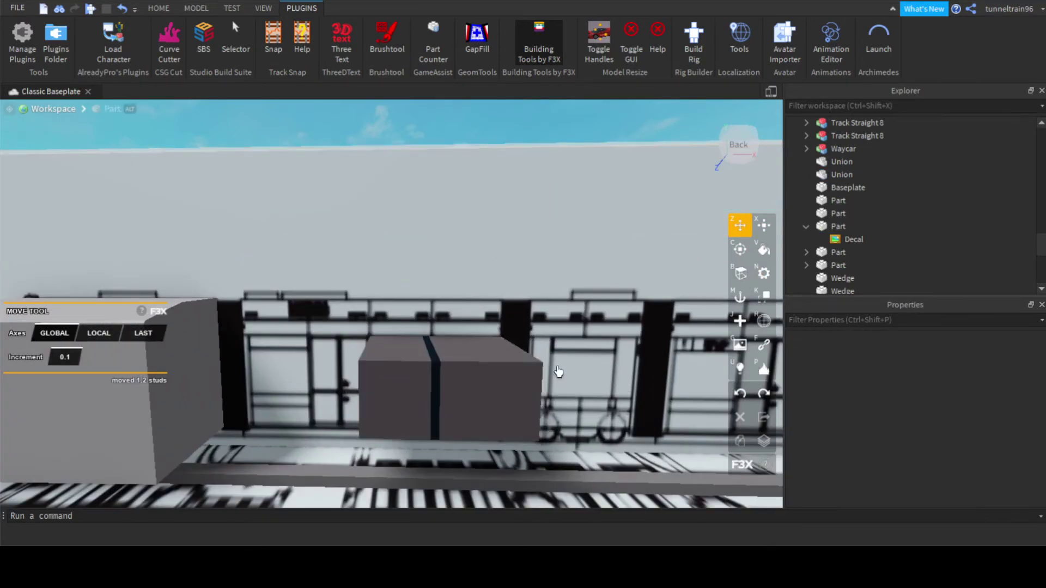
scroll(558, 371, down, 5)
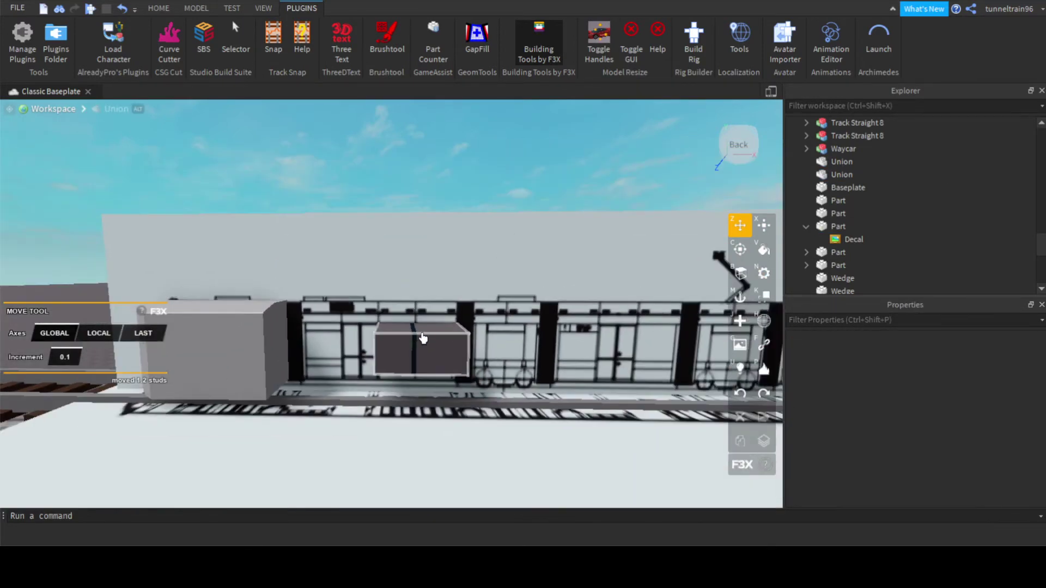
Select the whole red MP15AC locomotive model and list its component parts.
right_drag(558, 371, 439, 327)
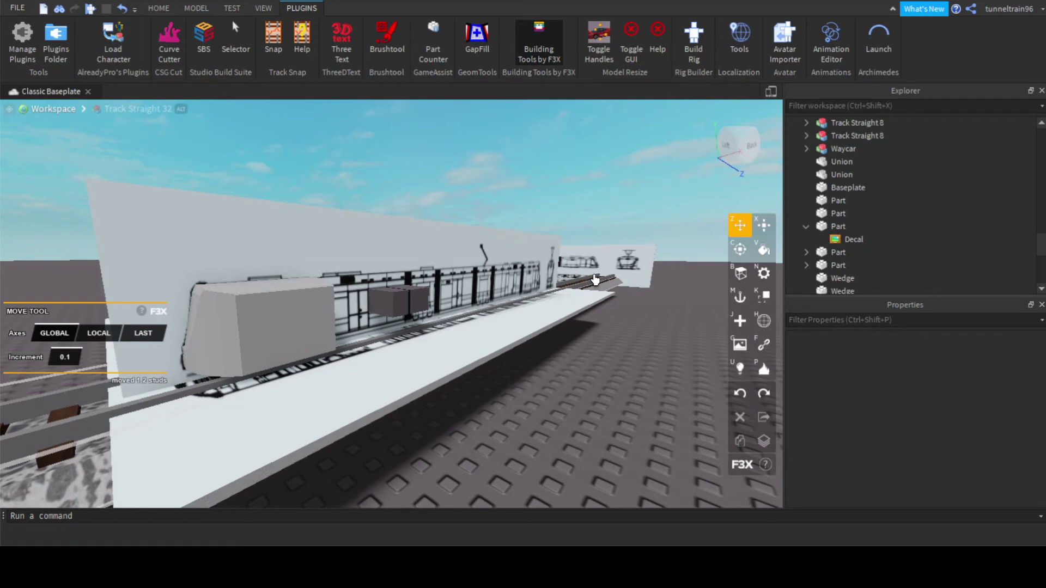
key(w)
mouse_move(399, 307)
right_down()
mouse_move(428, 317)
mouse_move(419, 335)
right_up()
scroll(419, 336, up, 10)
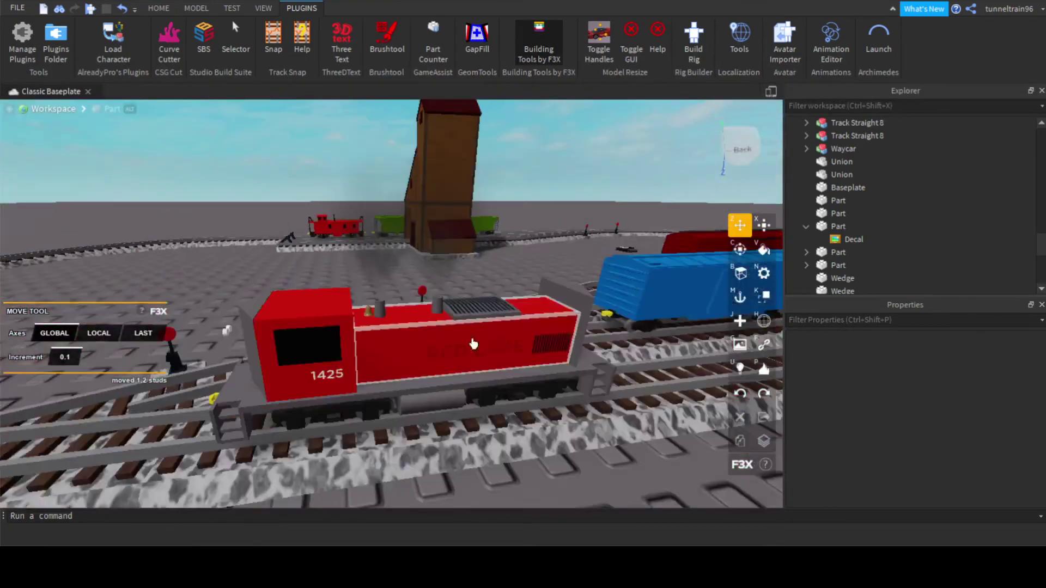
click(473, 343)
scroll(474, 343, down, 3)
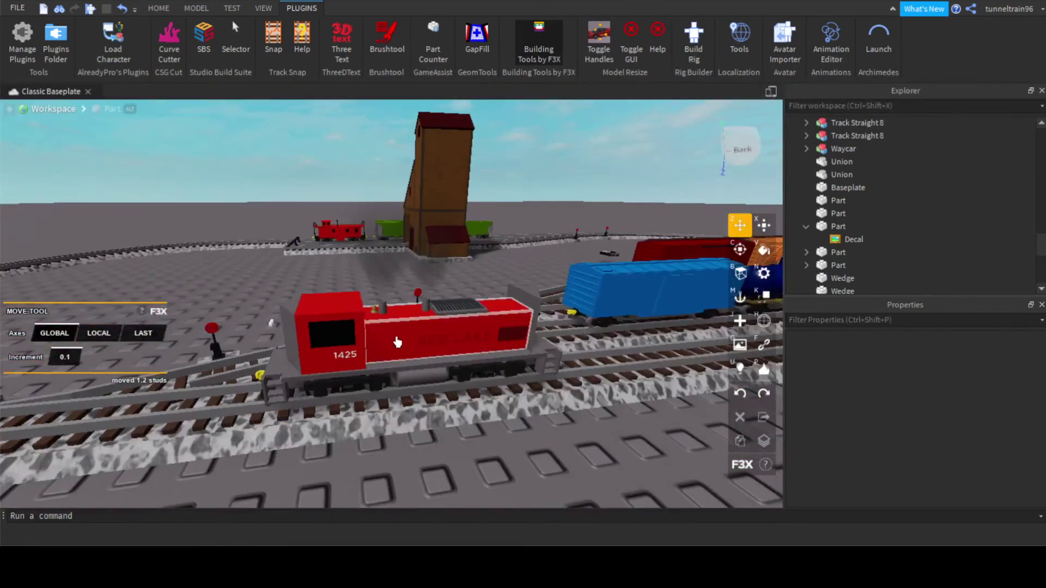
scroll(549, 373, down, 2)
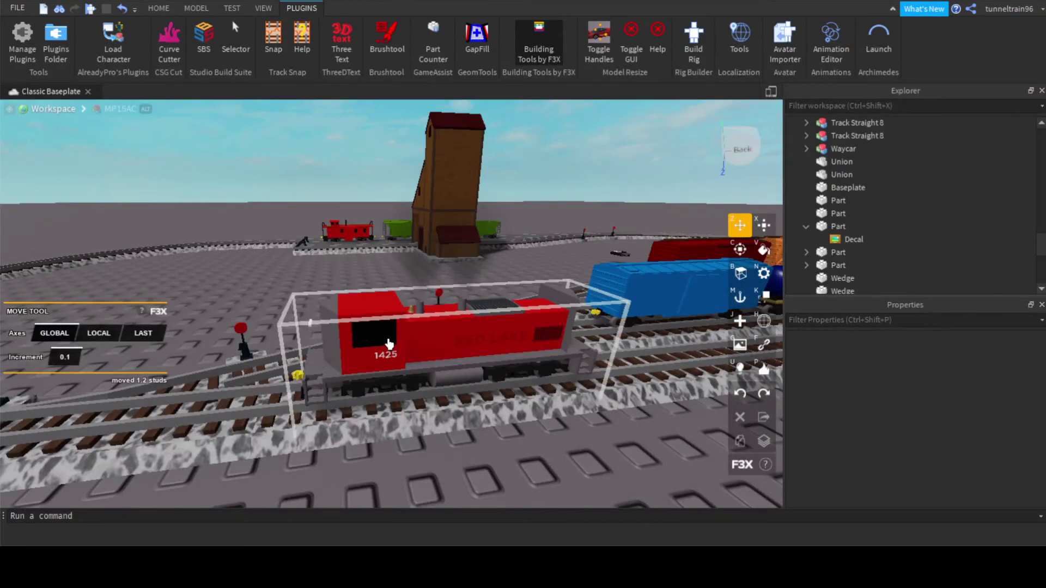
click(434, 371)
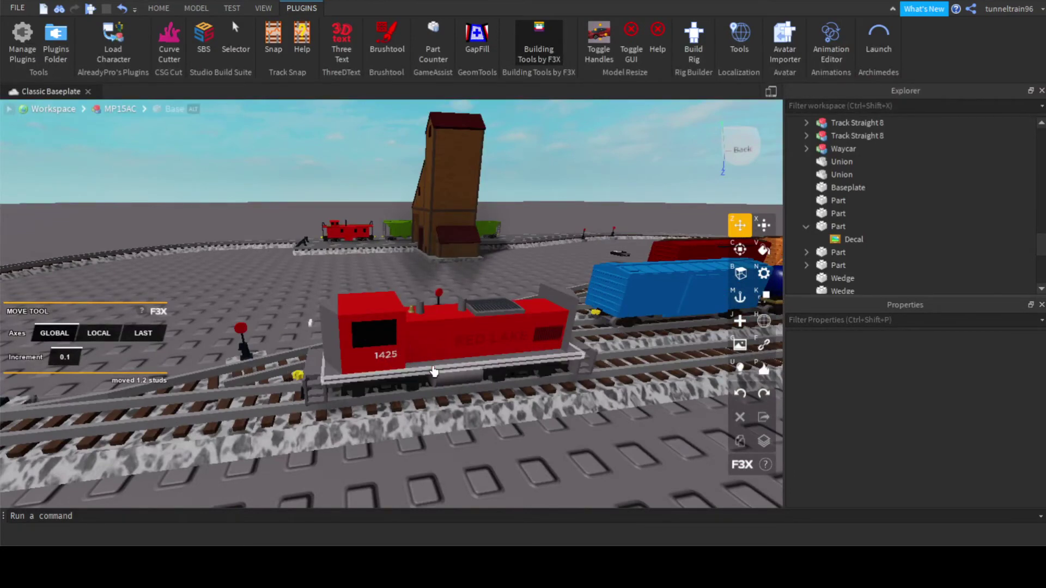
click(434, 371)
click(806, 122)
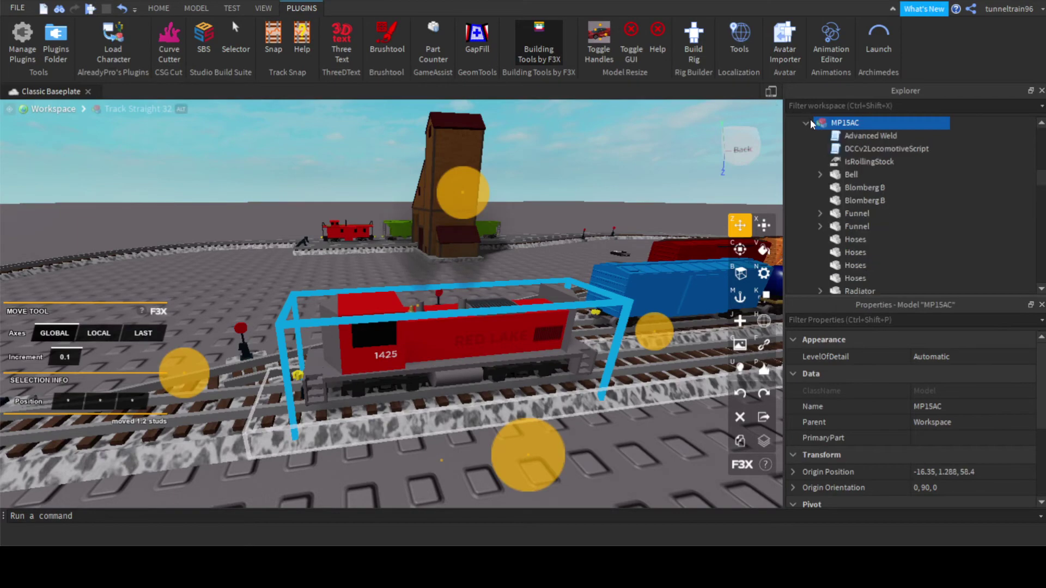
scroll(600, 287, up, 3)
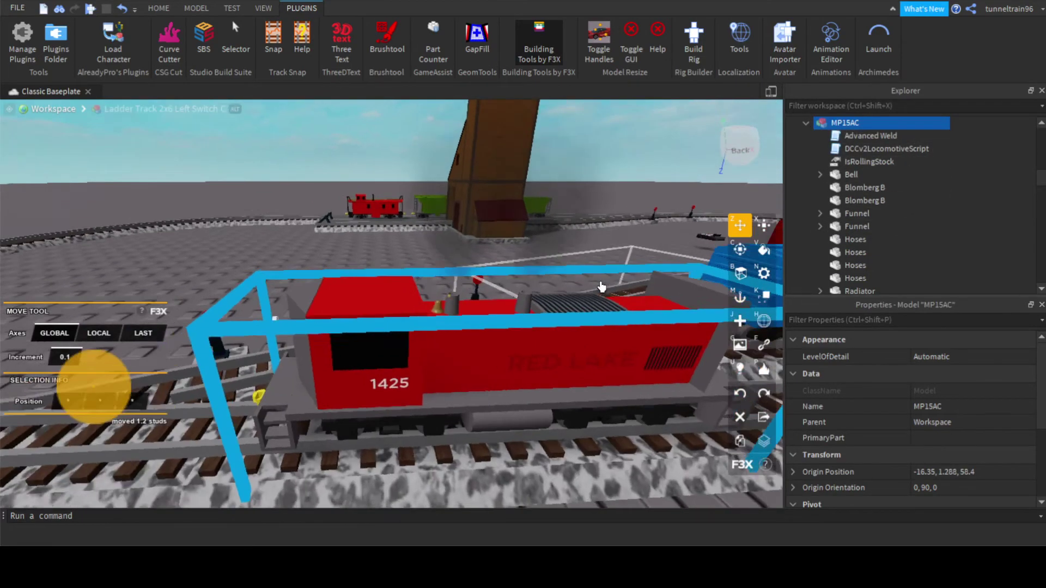
Set the transparency of the whole MP15AC locomotive to 0 and clear the selection.
right_drag(600, 287, 530, 315)
scroll(530, 315, down, 4)
key(n)
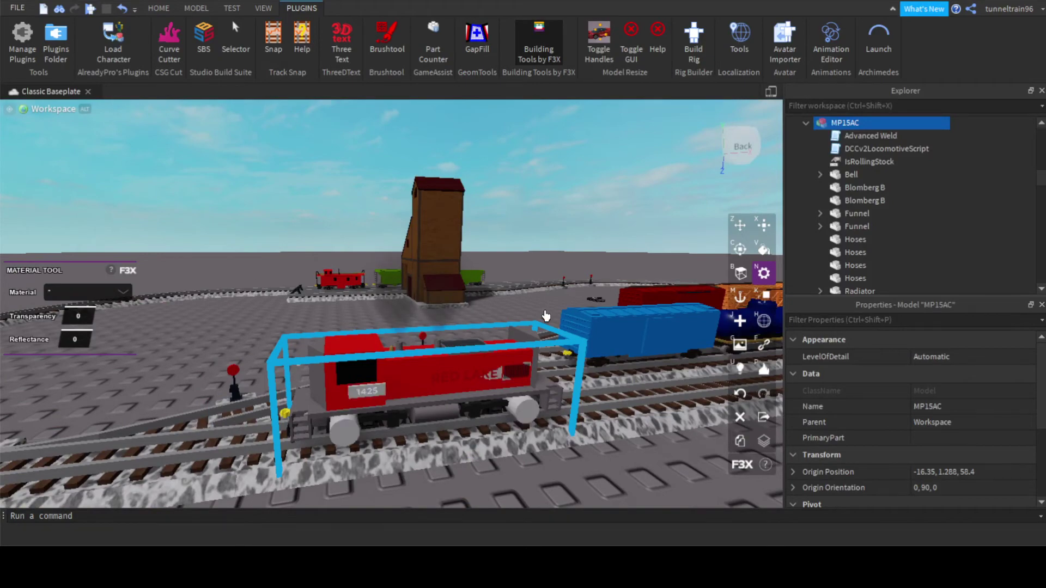
right_drag(546, 316, 450, 294)
scroll(513, 303, up, 4)
scroll(512, 299, down, 3)
scroll(450, 294, down, 5)
click(504, 201)
Examine the glider cylinders and trucks beneath the locomotive from both ends.
scroll(380, 330, up, 5)
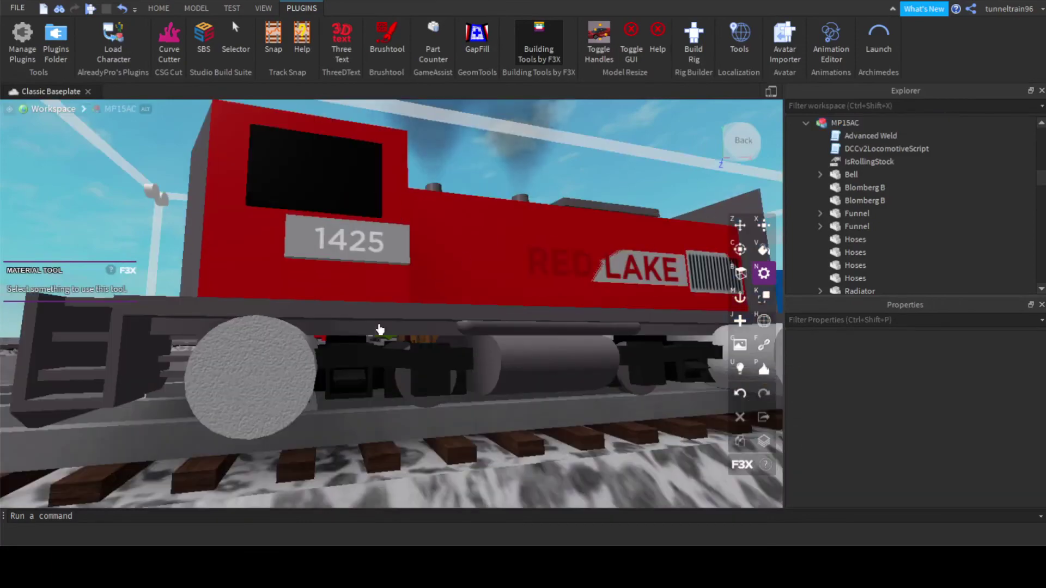
scroll(390, 305, down, 2)
right_drag(390, 306, 656, 377)
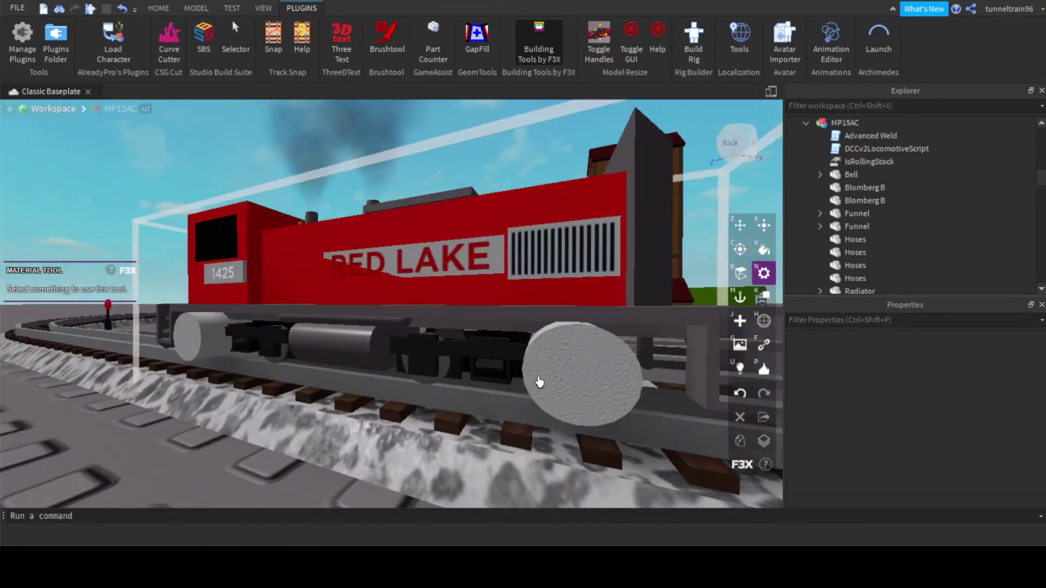
scroll(539, 381, down, 4)
right_drag(539, 381, 464, 371)
scroll(464, 370, up, 4)
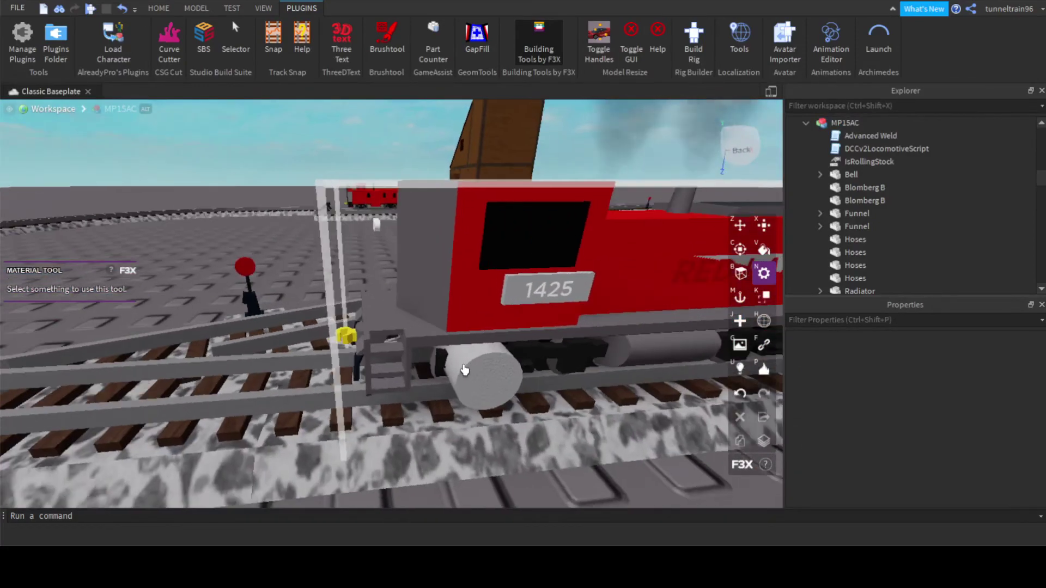
key(d)
scroll(482, 364, down, 4)
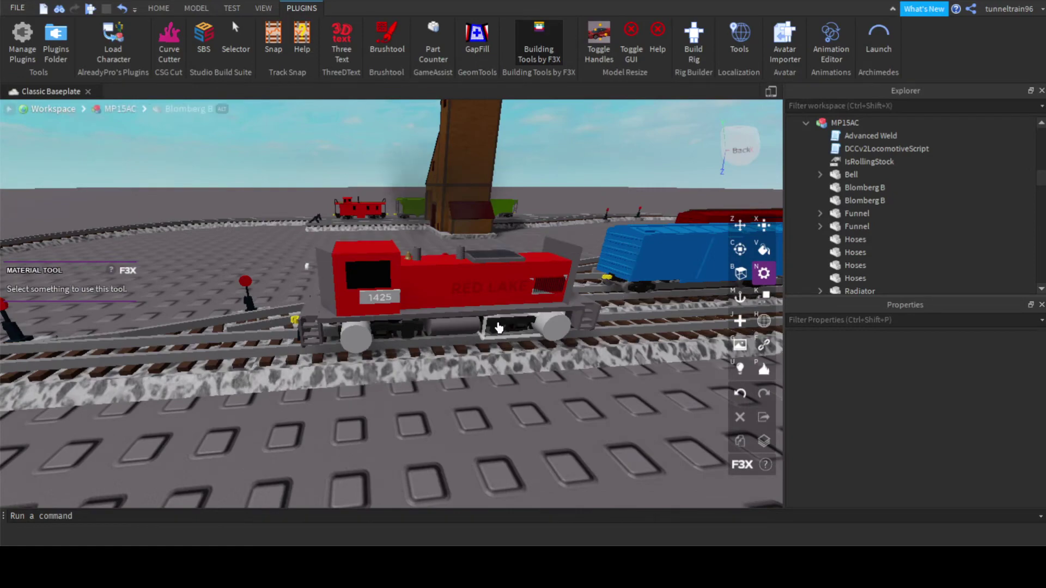
Delete both Blomberg B trucks from beneath the MP15AC locomotive.
click(499, 328)
key(Delete)
scroll(532, 388, up, 5)
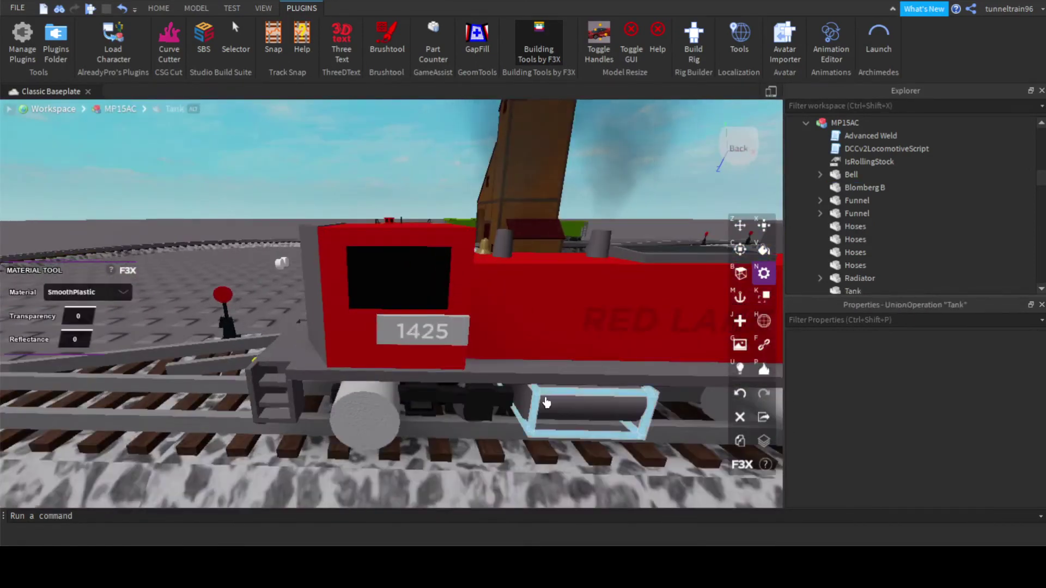
click(475, 399)
key(Delete)
scroll(506, 402, down, 3)
Select all six Glider parts and move them 7.9 studs along the track, out from under the locomotive, then clear the selection.
scroll(509, 407, up, 6)
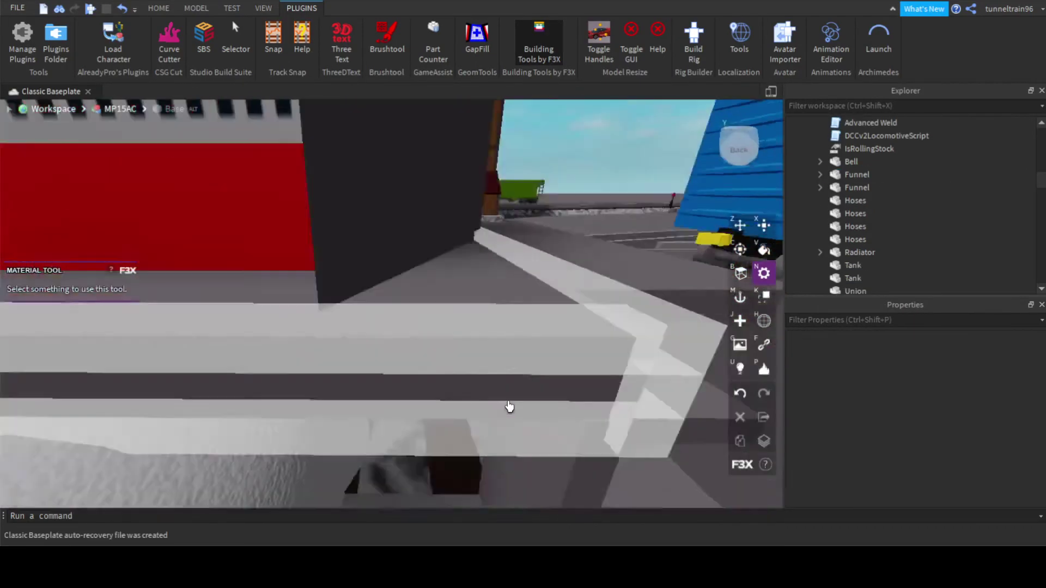
scroll(509, 407, down, 6)
scroll(852, 207, down, 5)
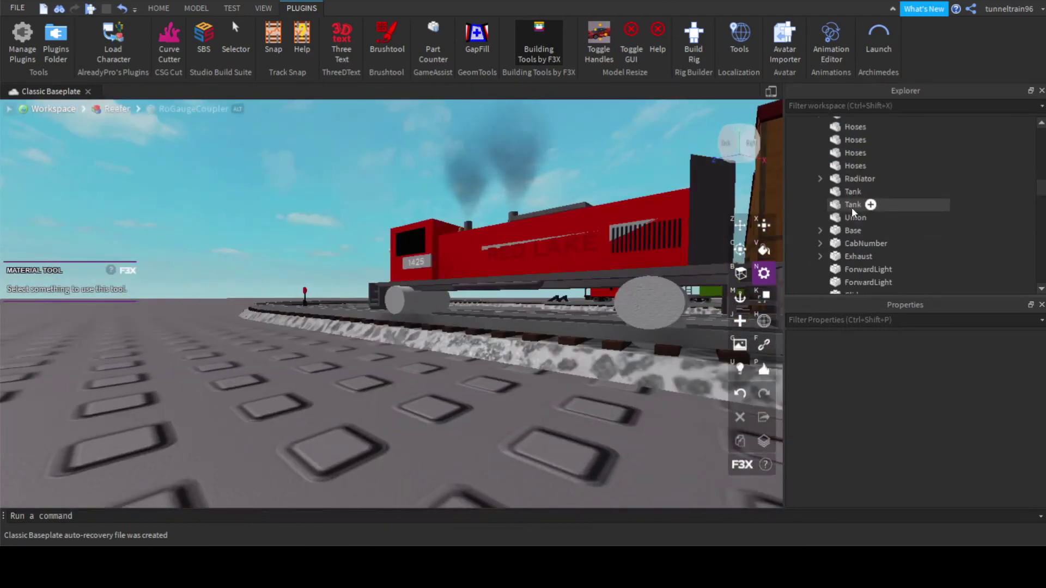
click(849, 185)
shift+click(855, 249)
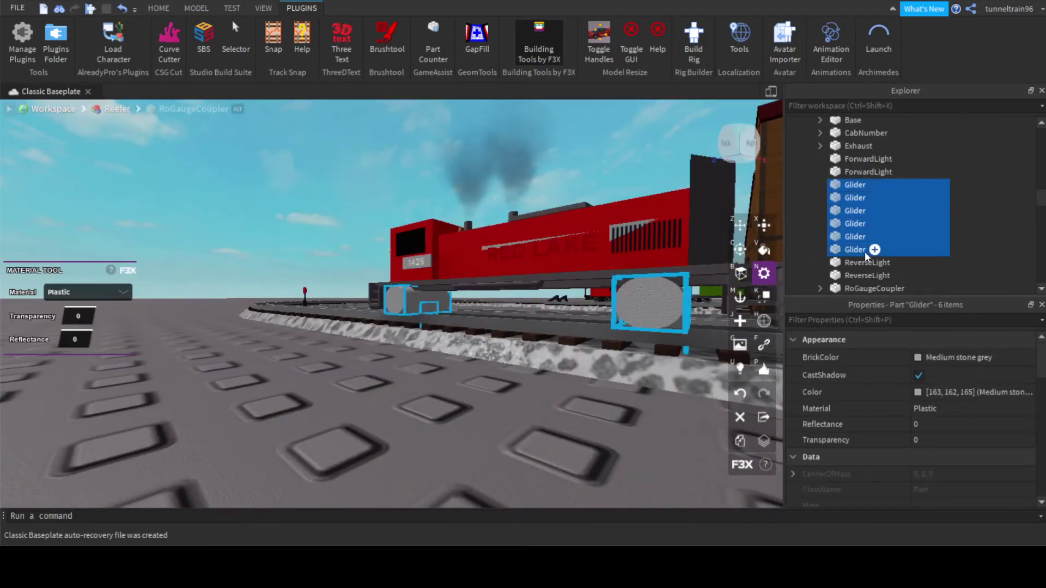
key(z)
scroll(480, 271, down, 10)
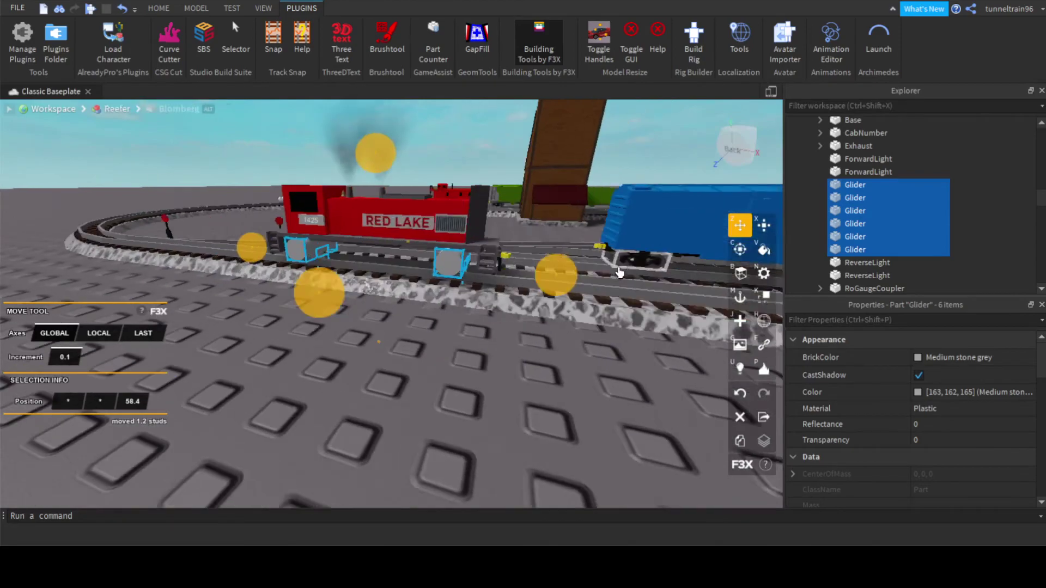
drag(500, 320, 606, 335)
right_drag(532, 347, 511, 340)
scroll(511, 339, down, 1)
scroll(511, 340, down, 5)
click(422, 189)
Select the locomotive's Base part beneath the red body and list the objects it contains.
key(a)
right_drag(380, 303, 392, 298)
key(d)
right_drag(607, 339, 583, 320)
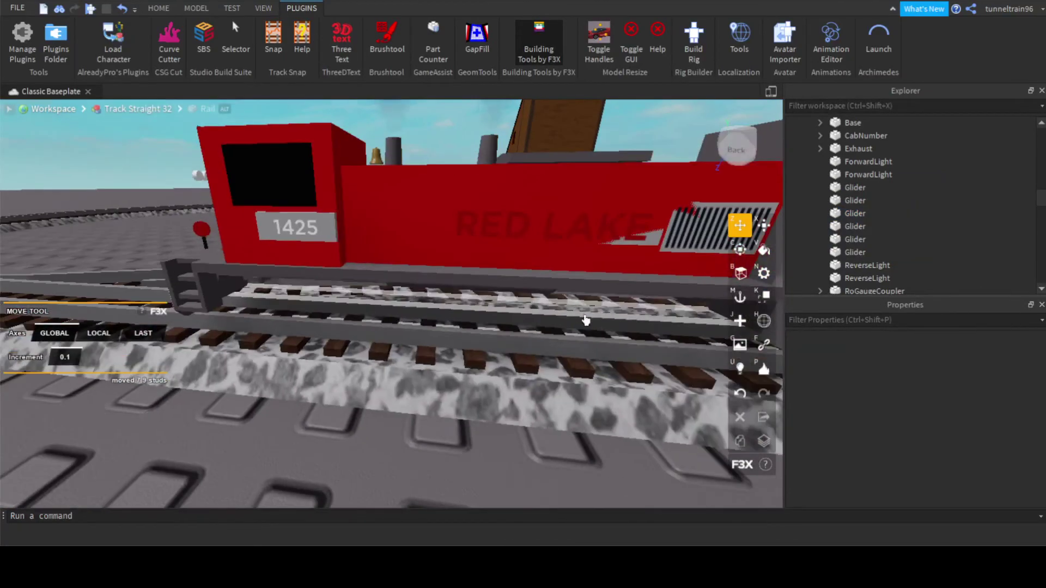
scroll(474, 277, down, 4)
click(474, 292)
right_drag(473, 292, 474, 292)
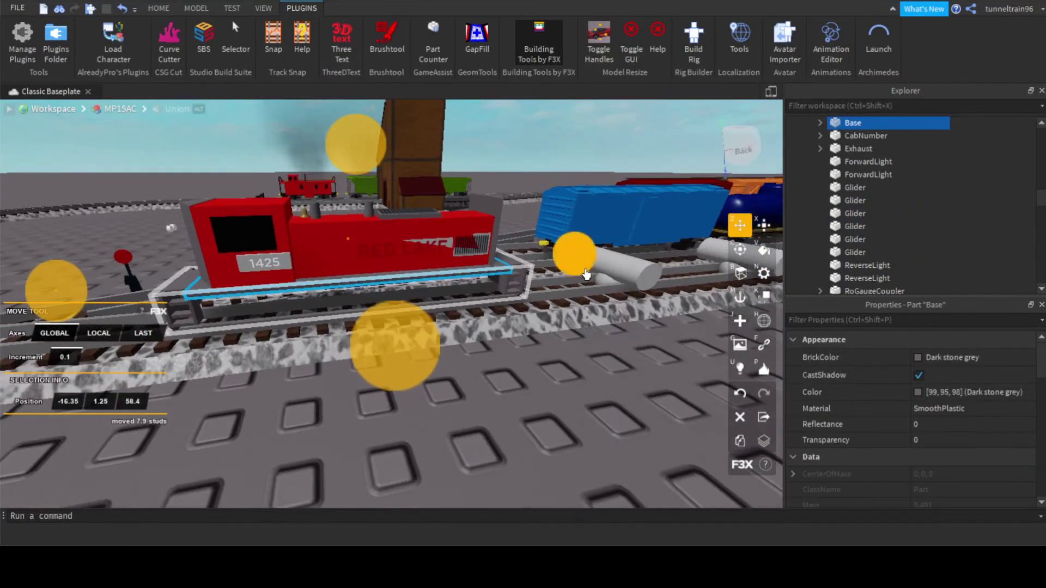
click(818, 123)
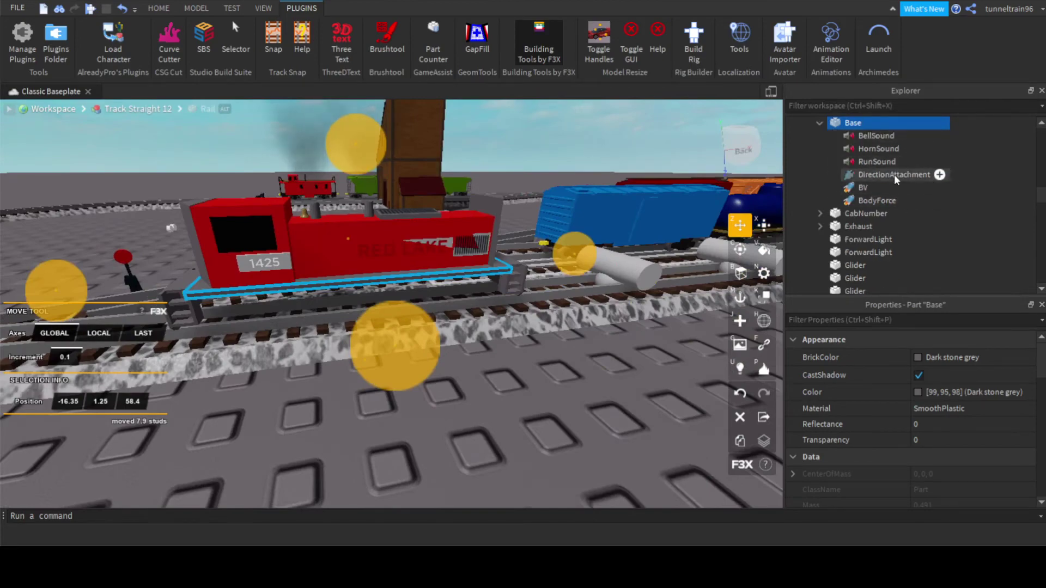
Inspect the BV and BodyForce objects inside the locomotive's Base part.
right_drag(590, 234, 590, 234)
key(d)
key(a)
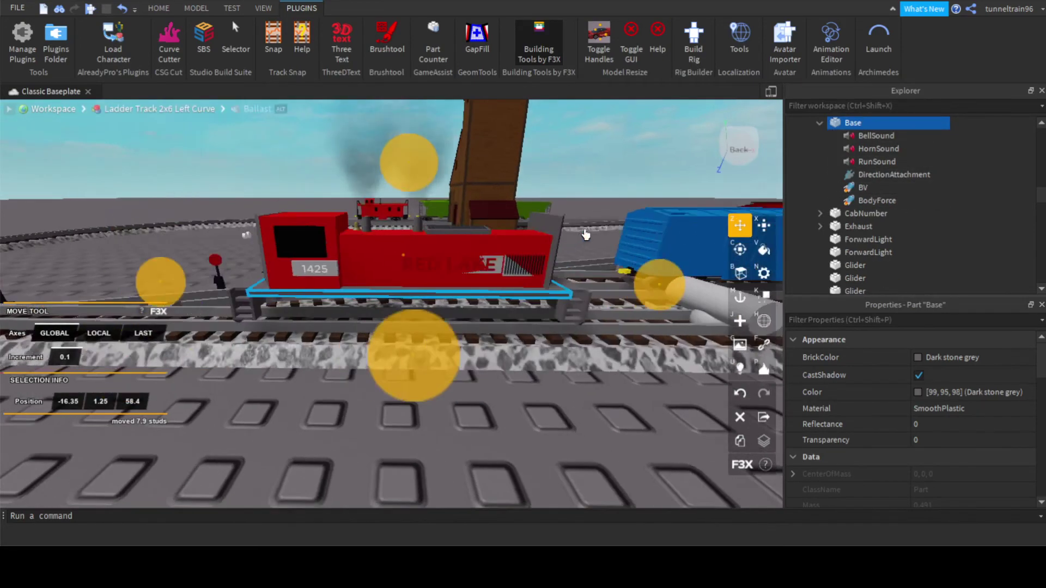
key(w)
click(855, 187)
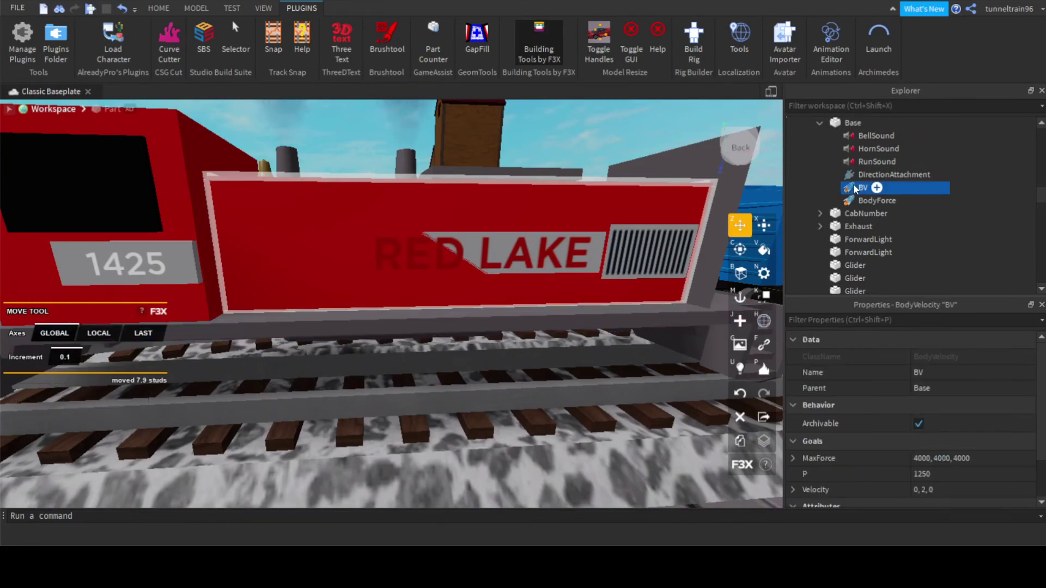
click(854, 201)
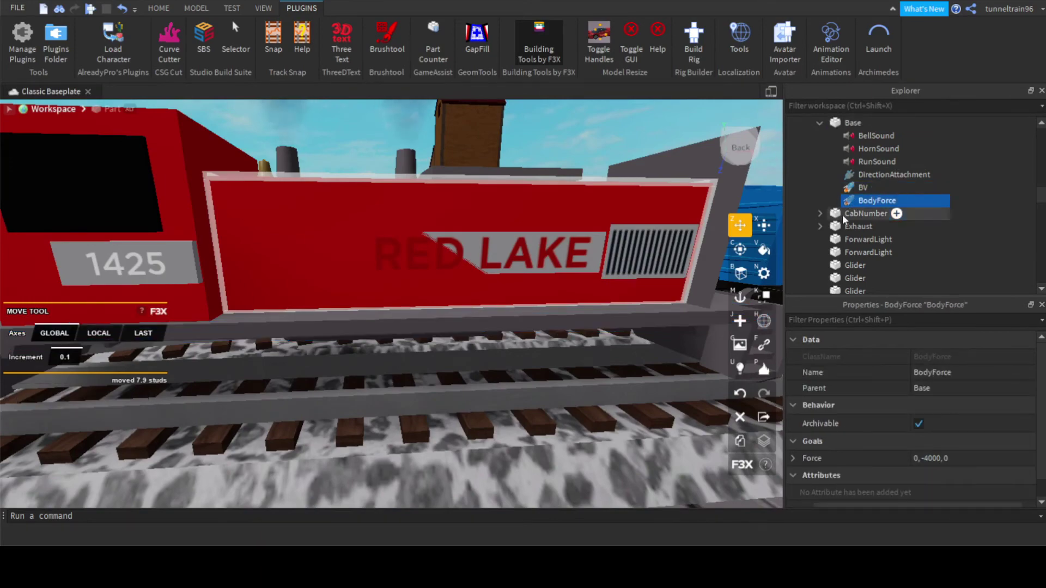
Inspect the Advanced Weld script in the MP15AC model.
scroll(584, 244, down, 5)
right_drag(584, 244, 584, 244)
key(d)
scroll(793, 211, up, 8)
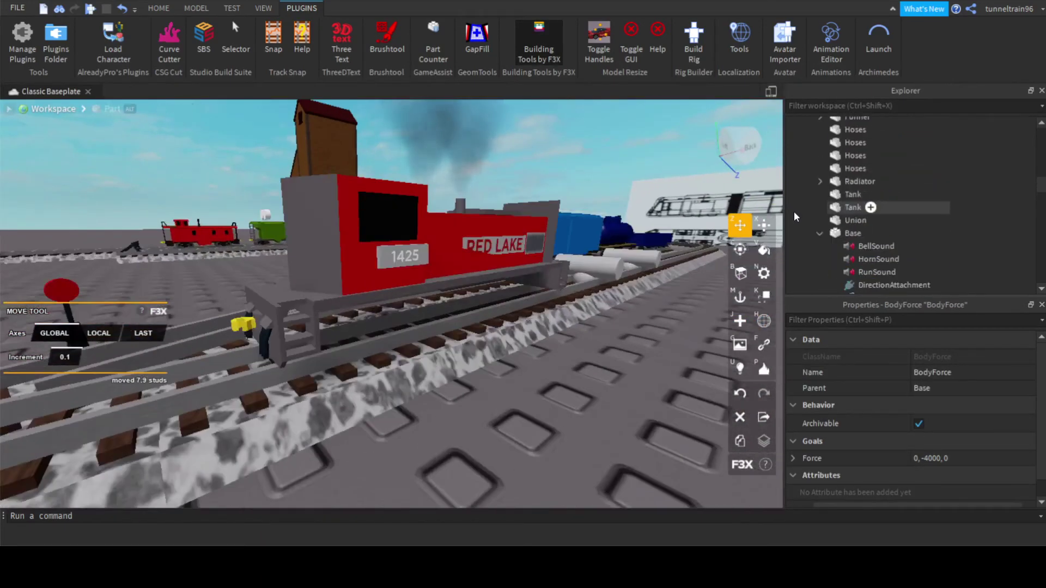
click(834, 200)
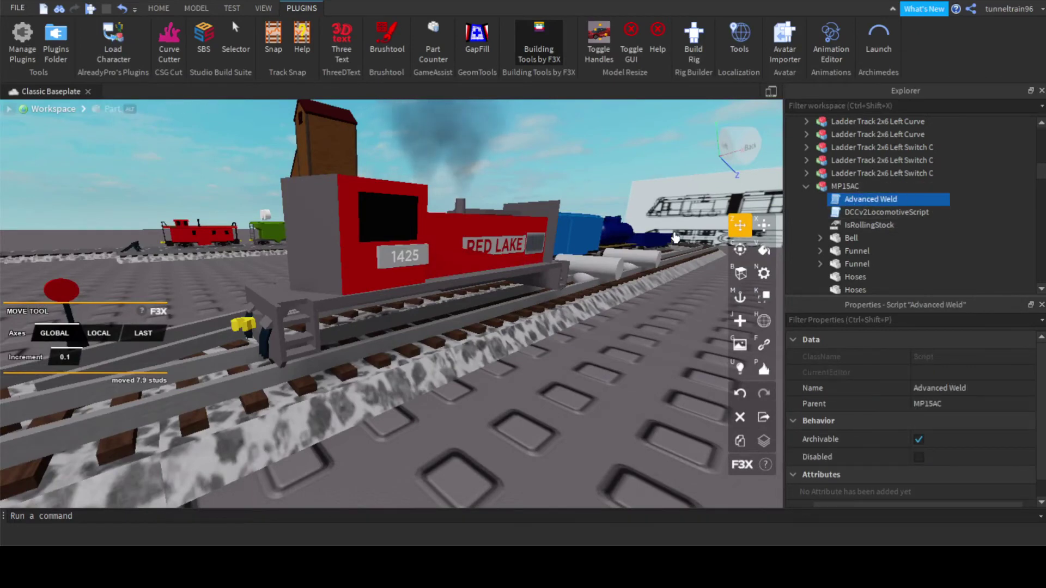
Select the RoGaugeCoupler part at the cab end to inspect it, then clear the selection and activate the Collision tool.
key(a)
right_drag(582, 234, 581, 233)
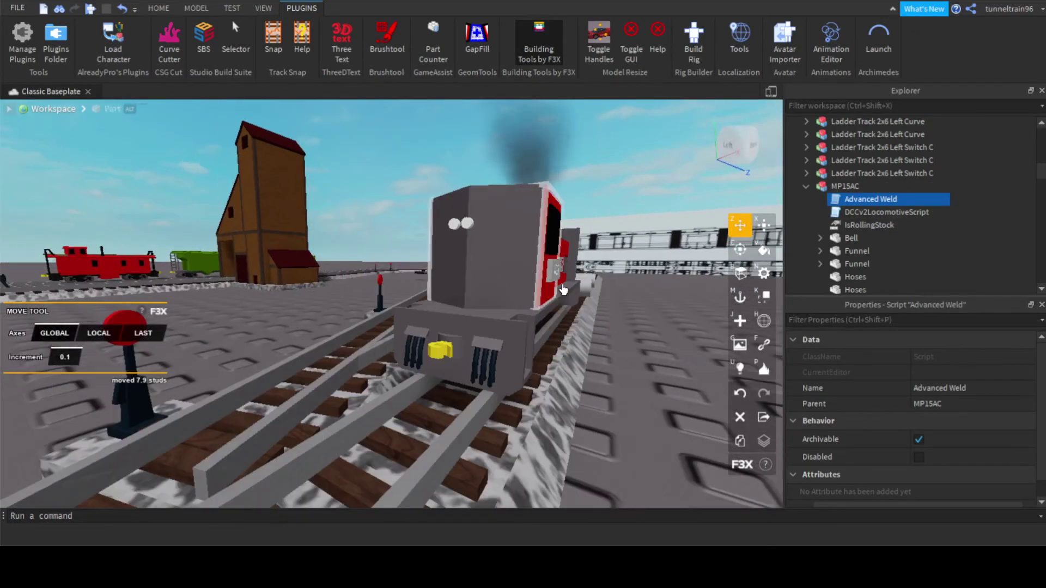
click(469, 329)
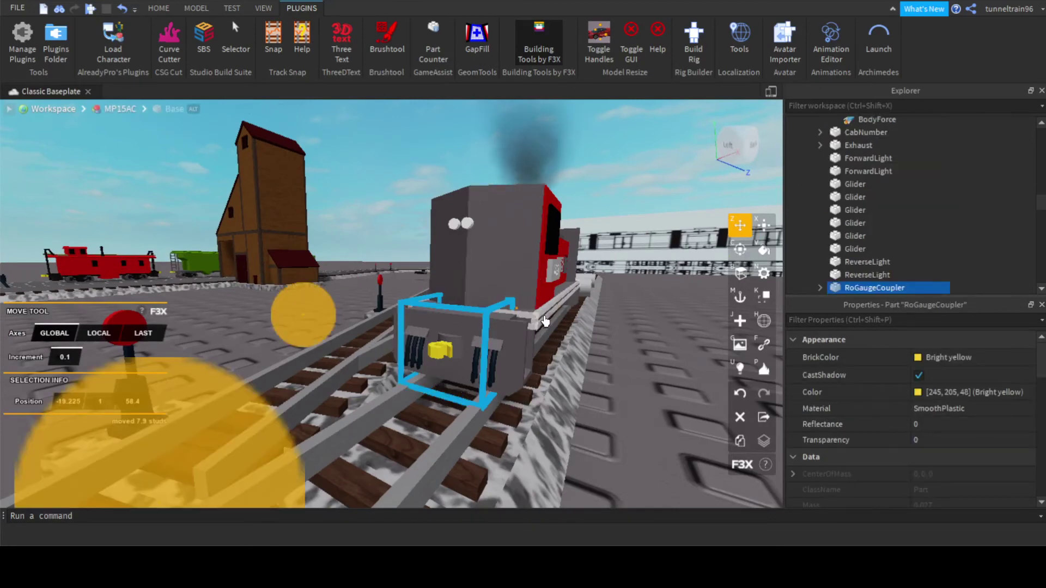
click(558, 277)
key(k)
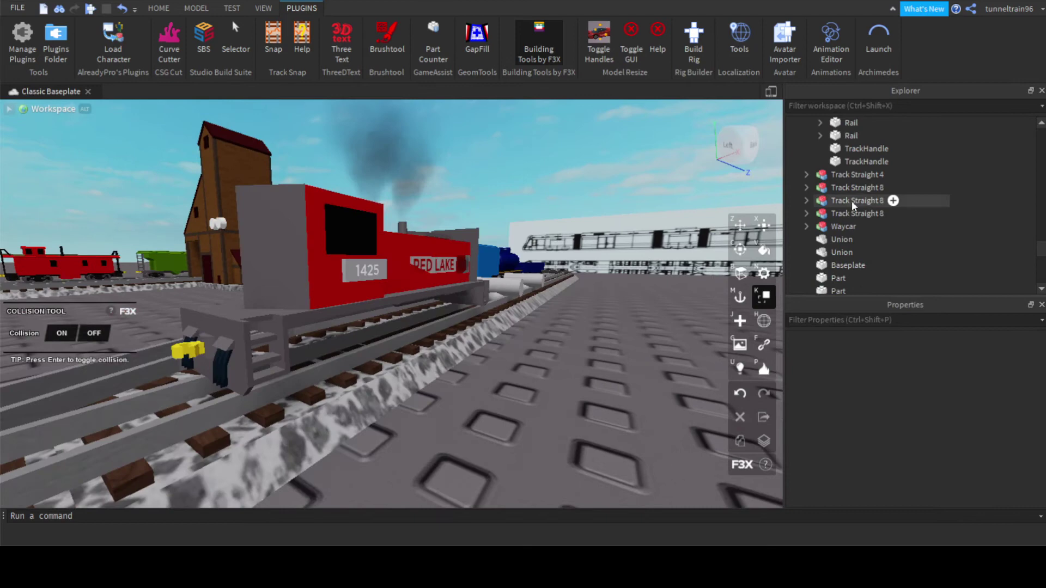
scroll(861, 210, up, 8)
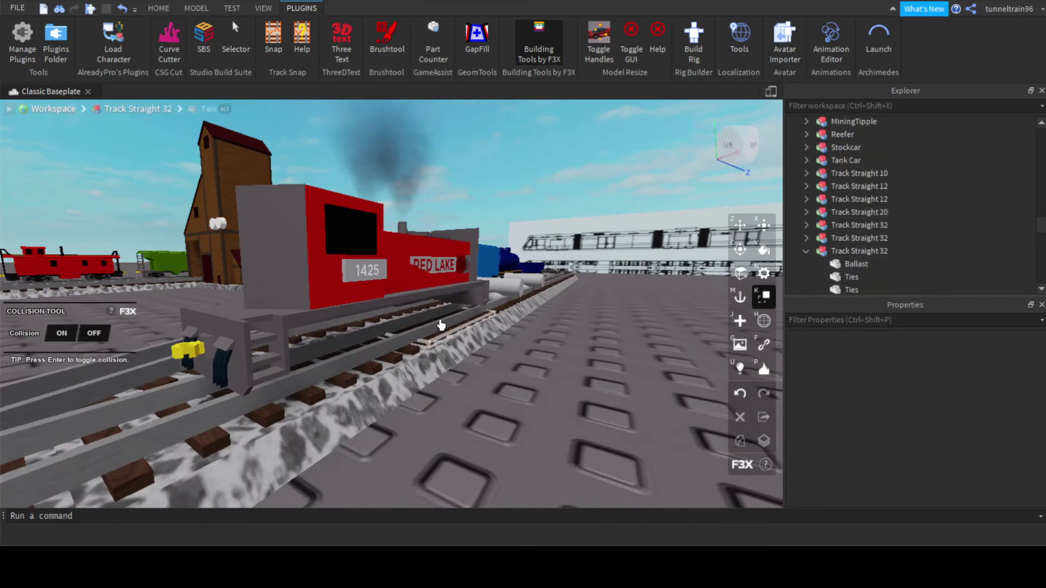
scroll(563, 349, up, 5)
right_drag(567, 343, 565, 346)
scroll(564, 345, down, 5)
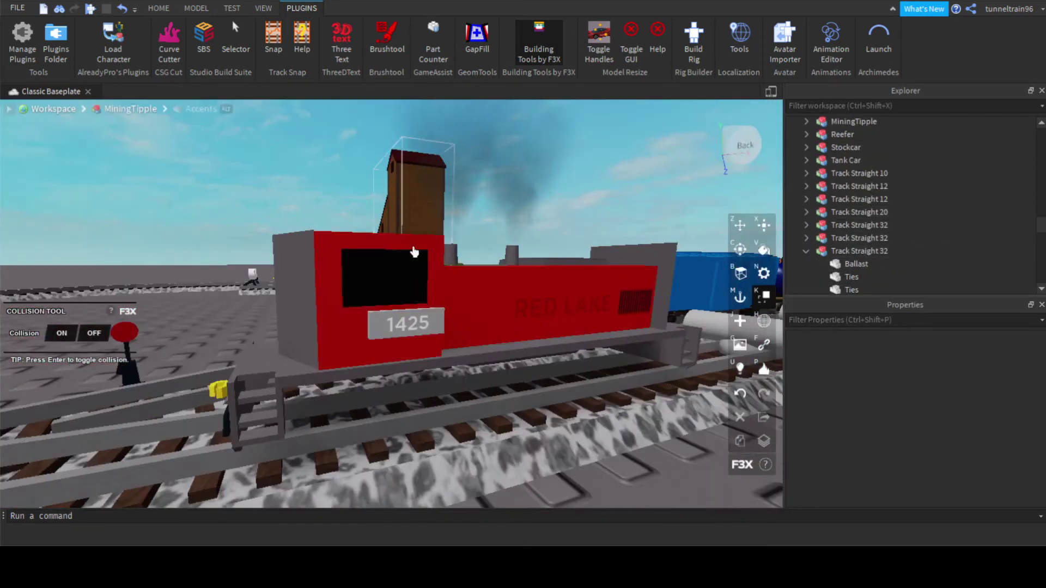
right_drag(414, 251, 519, 335)
key(d)
key(a)
key(d)
key(a)
key(a)
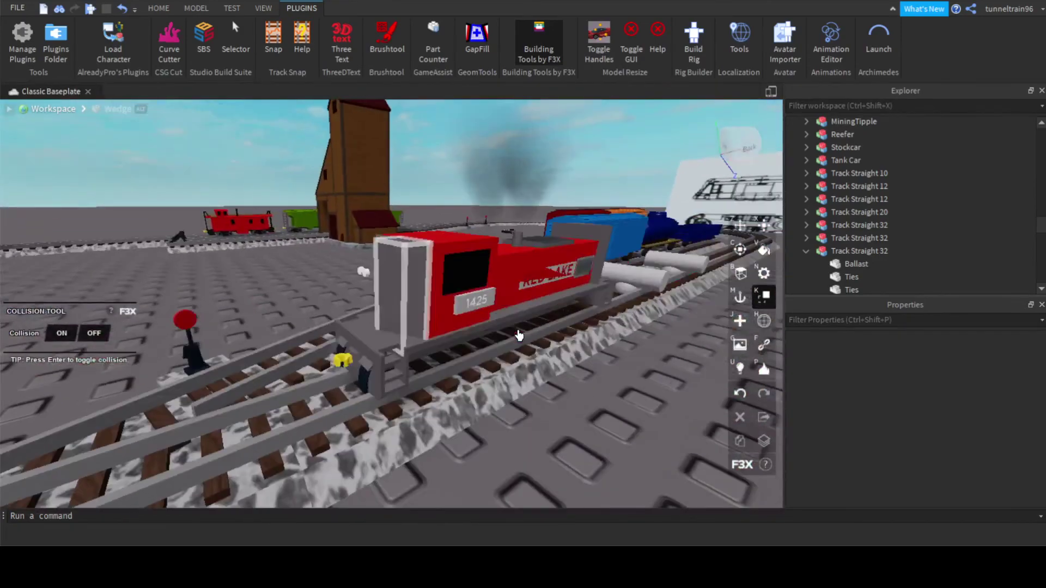
scroll(481, 292, up, 3)
scroll(481, 292, down, 4)
right_drag(460, 365, 460, 364)
key(a)
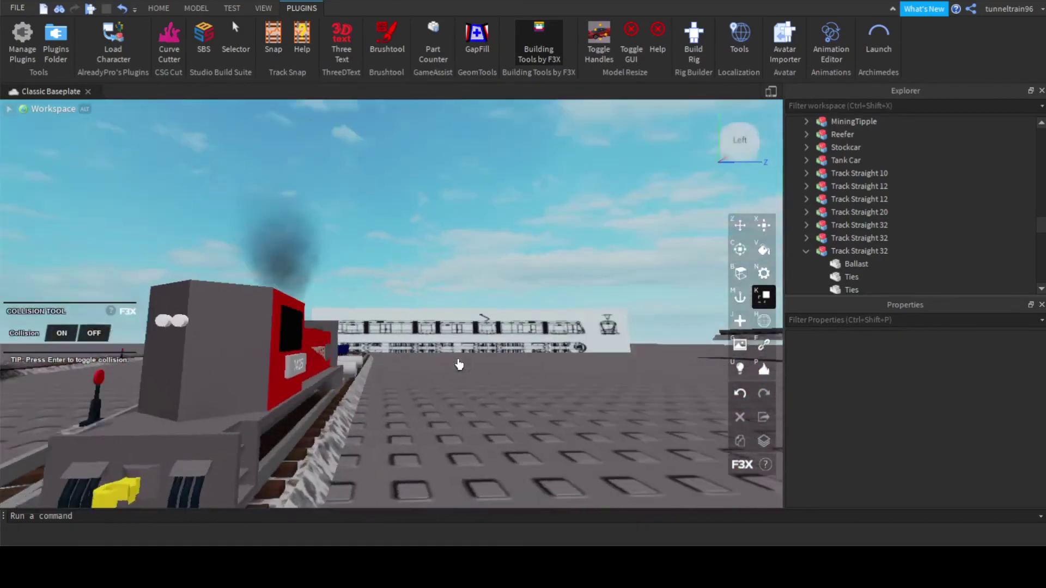
scroll(459, 365, down, 3)
scroll(459, 364, down, 5)
scroll(466, 344, up, 5)
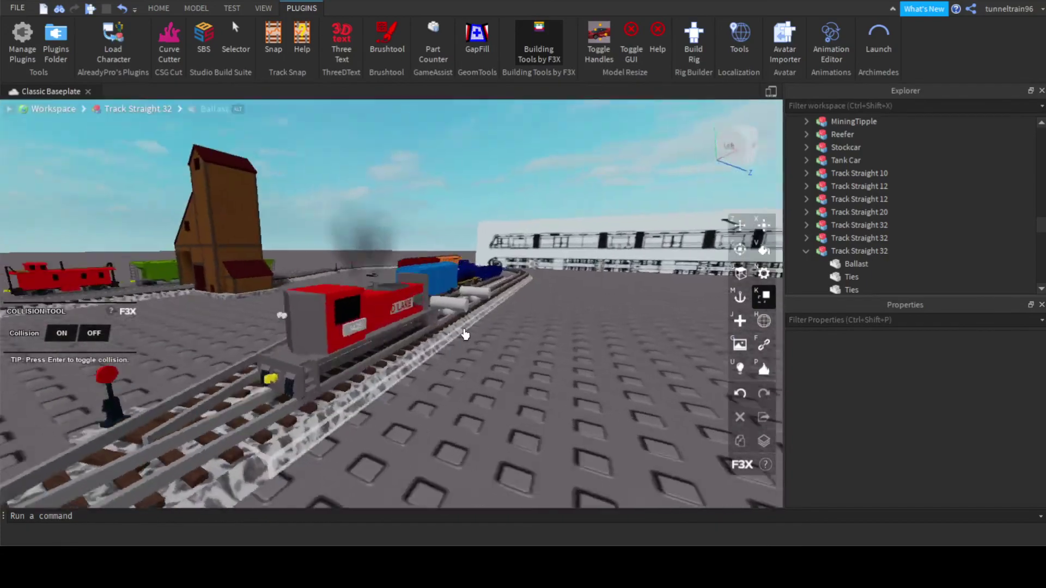
Create a new Ball part on the baseplate beside the straight track next to the blue tank car.
right_drag(465, 335, 420, 350)
key(d)
key(a)
key(d)
key(w)
key(j)
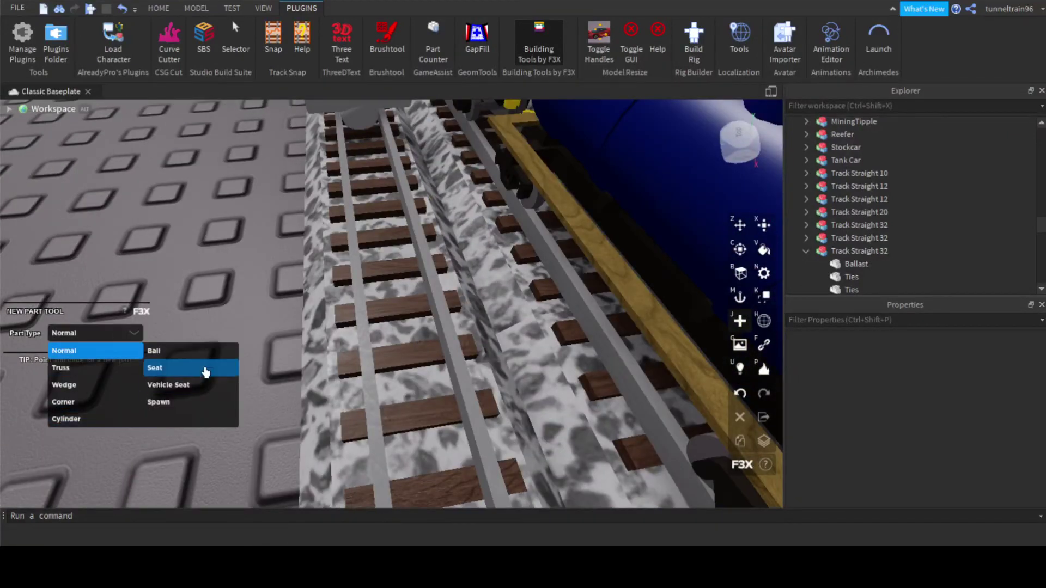
click(104, 334)
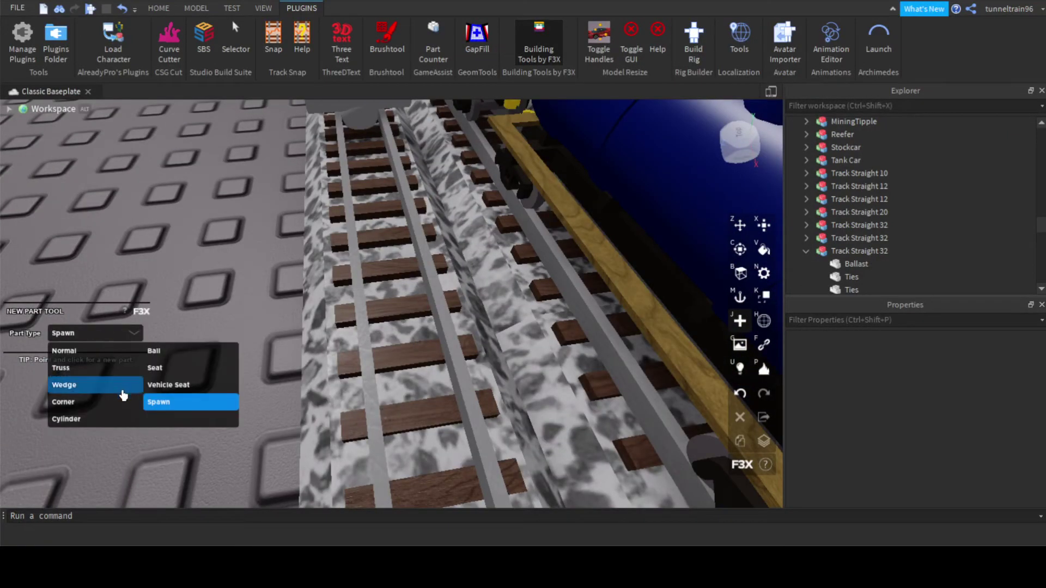
click(159, 354)
click(258, 330)
Shrink the new ball to 0.3 studs in every dimension.
scroll(327, 312, down, 4)
key(x)
key(a)
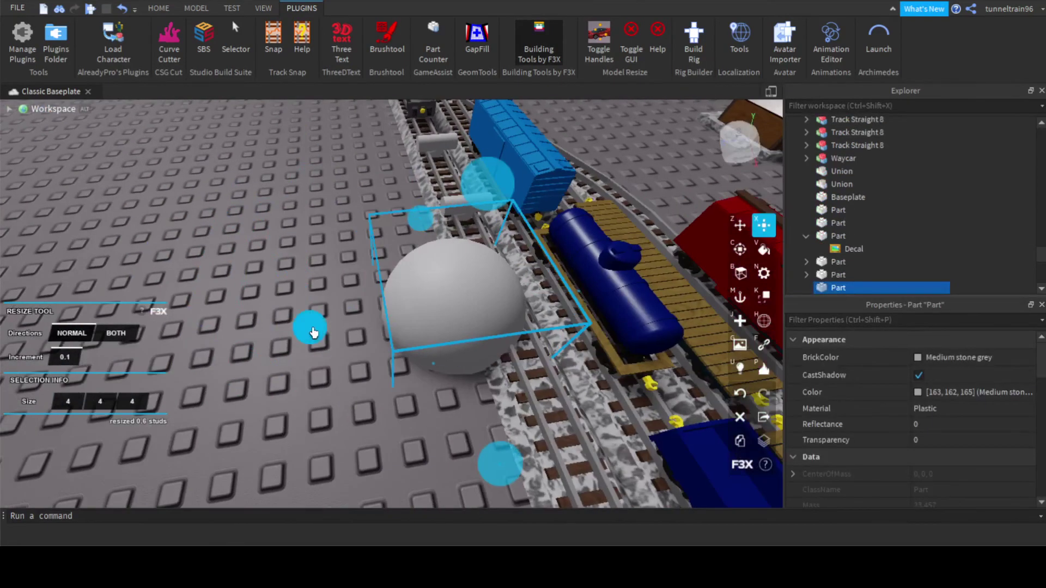
drag(313, 332, 436, 341)
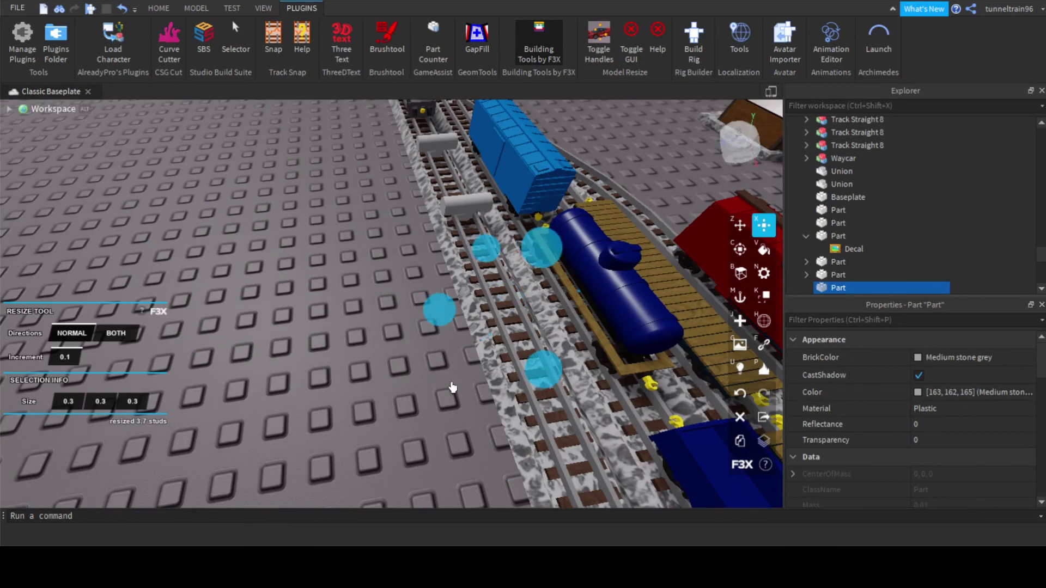
Give the ball a Smooth Plastic material with 0.3 transparency and paint it Magenta.
key(n)
click(121, 297)
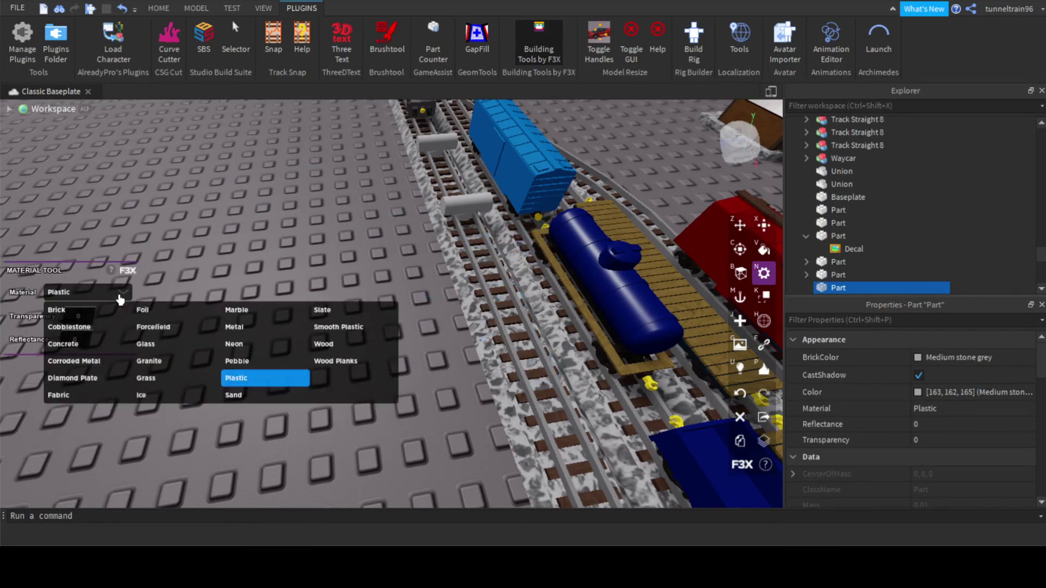
click(341, 329)
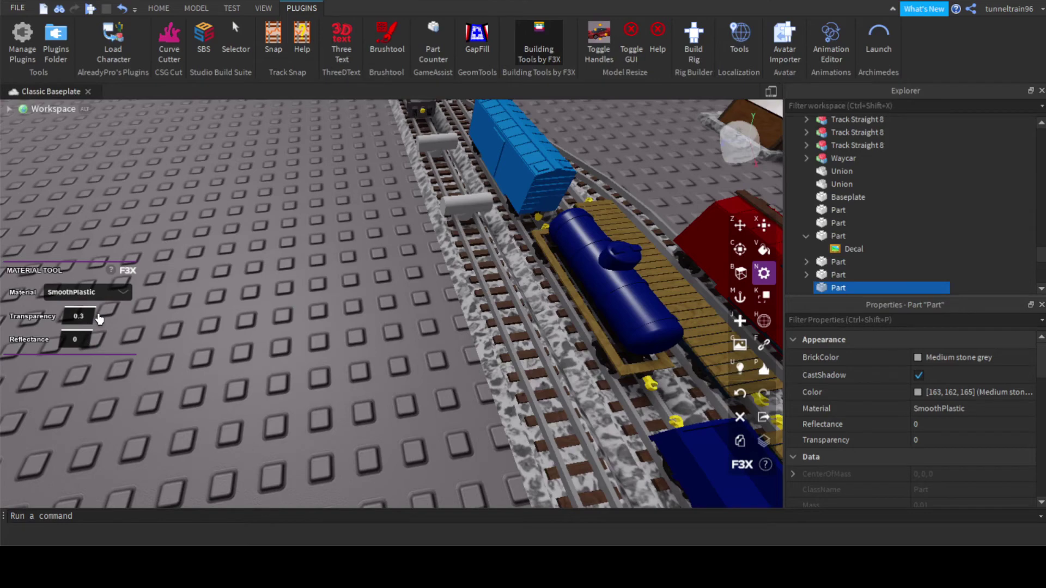
key(v)
click(100, 268)
scroll(467, 304, up, 5)
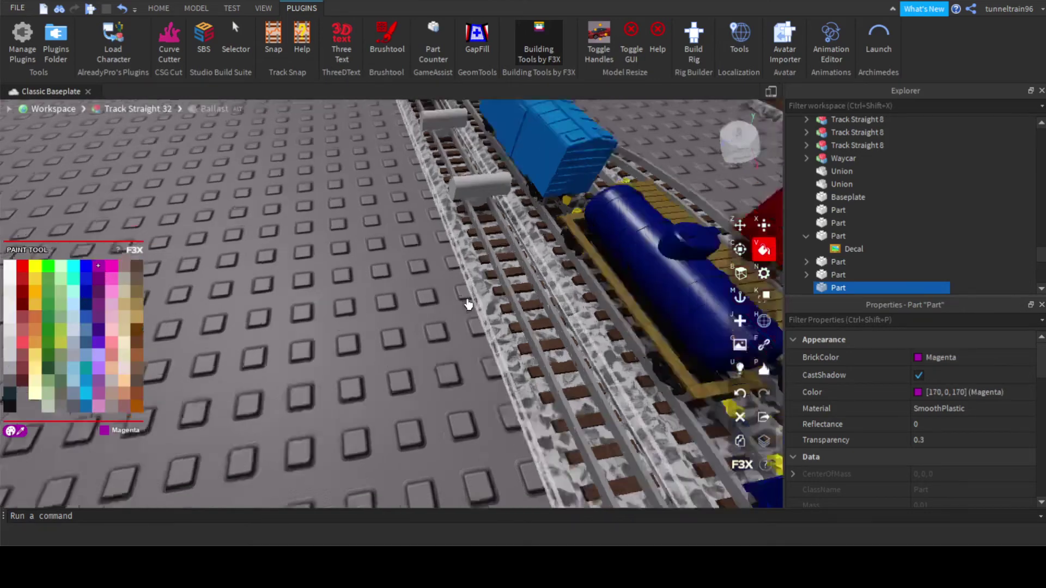
Move the magenta ball onto the track between the rails, to position -2.982, 0.5, 58.583.
key(z)
right_drag(467, 304, 523, 289)
drag(242, 342, 131, 359)
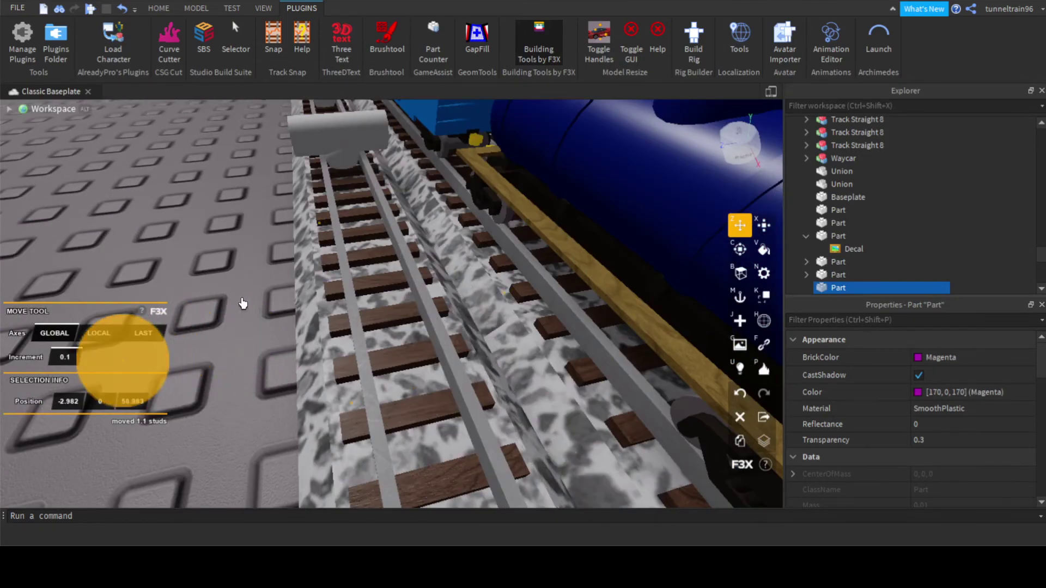
right_drag(243, 305, 310, 264)
drag(330, 185, 327, 131)
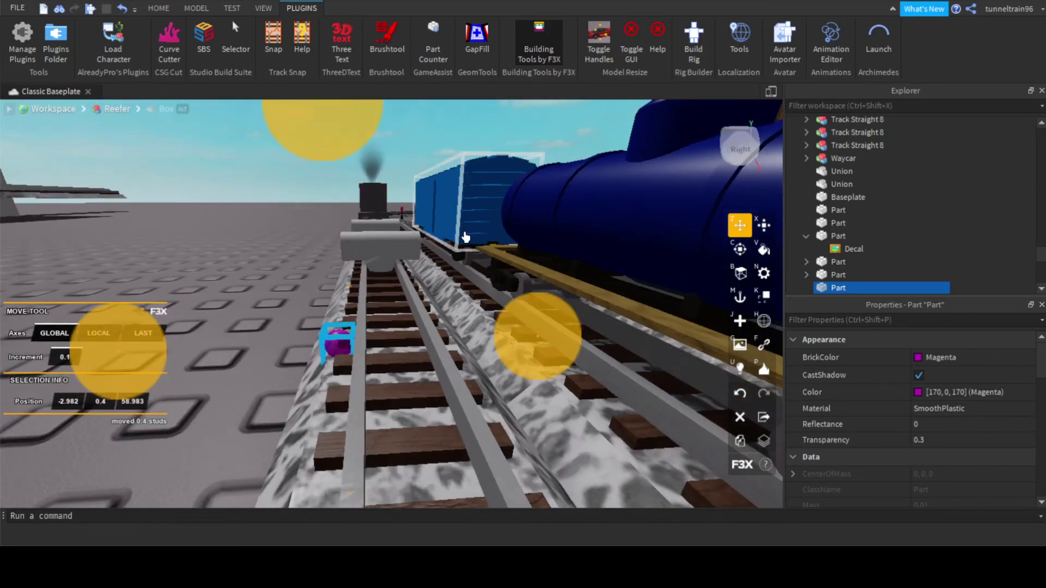
right_drag(465, 237, 551, 303)
drag(576, 325, 610, 326)
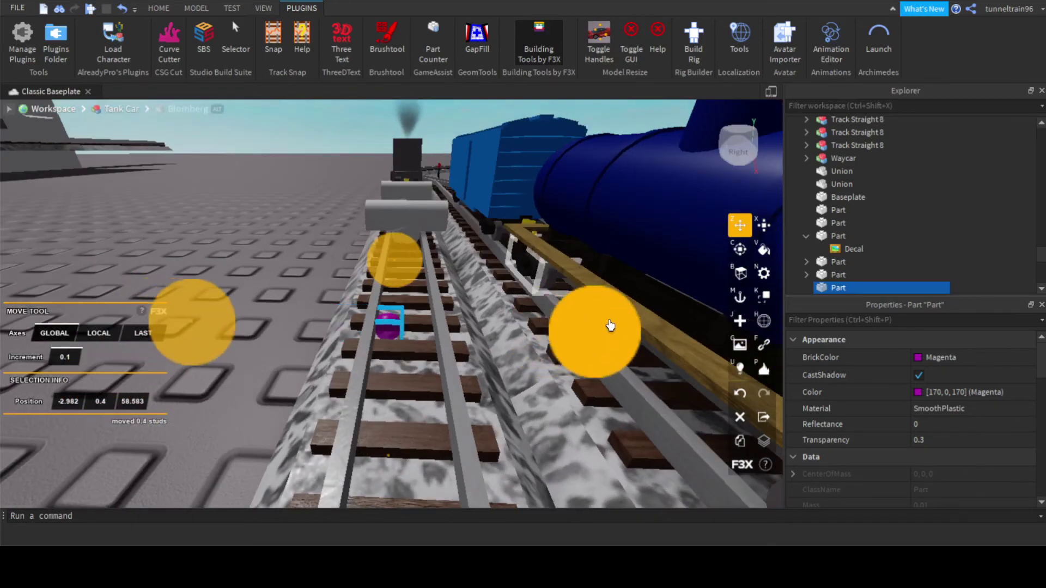
right_drag(584, 334, 474, 312)
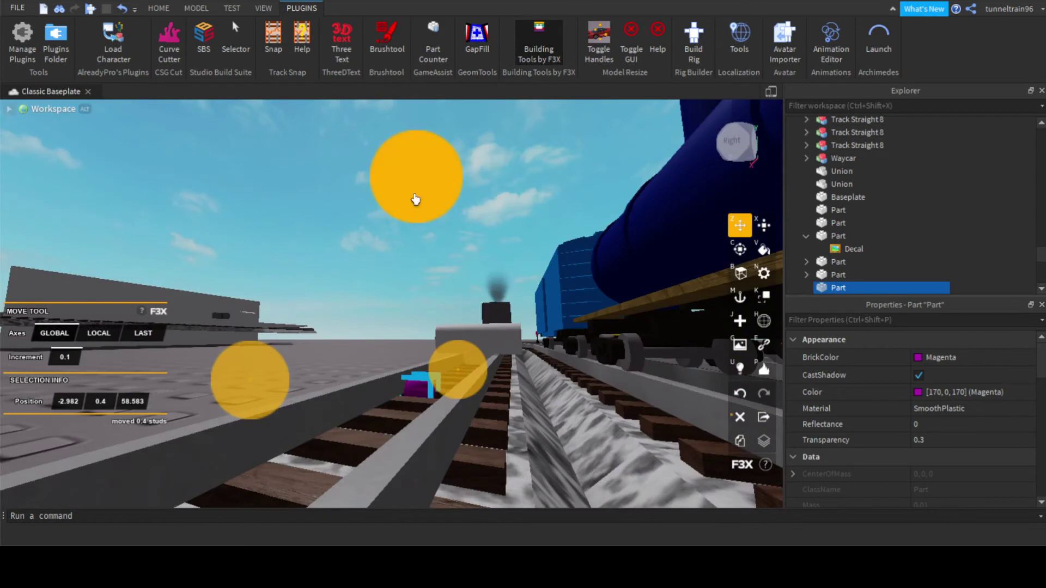
drag(415, 199, 420, 204)
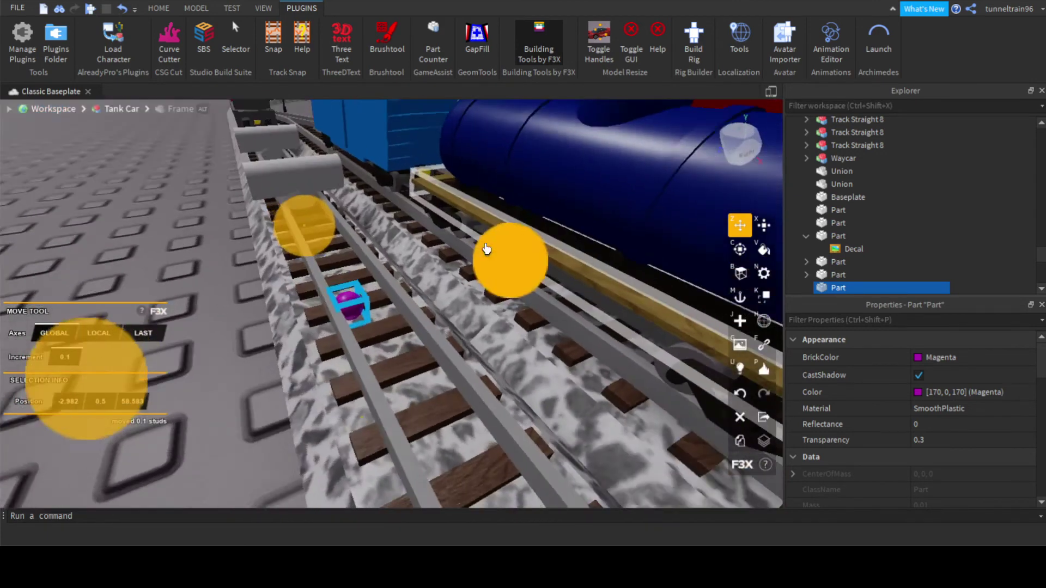
Try the magenta ball at 0.7 studs between the rails, and reduce it to 0.2 studs.
key(x)
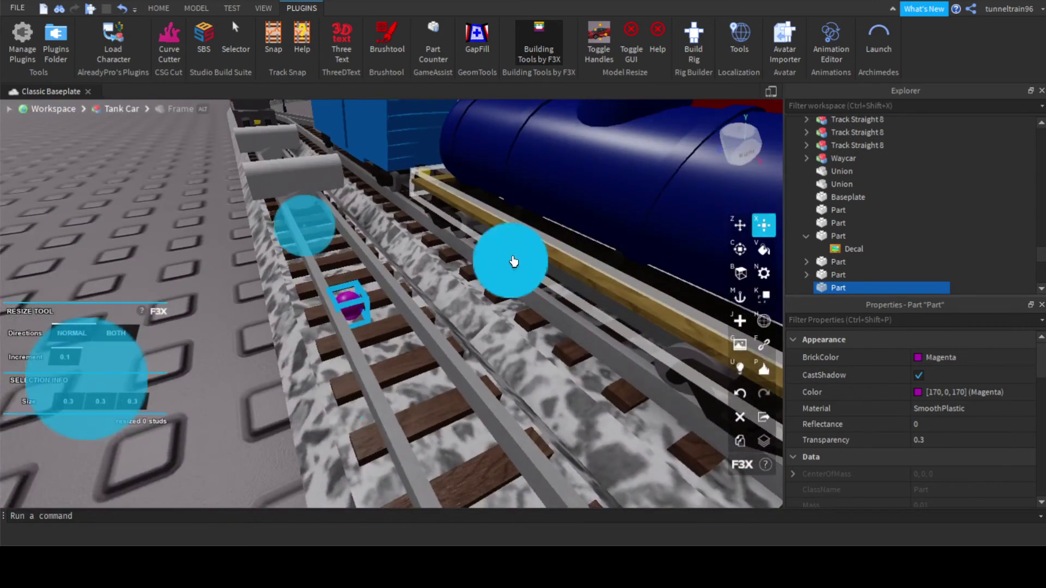
drag(514, 261, 534, 259)
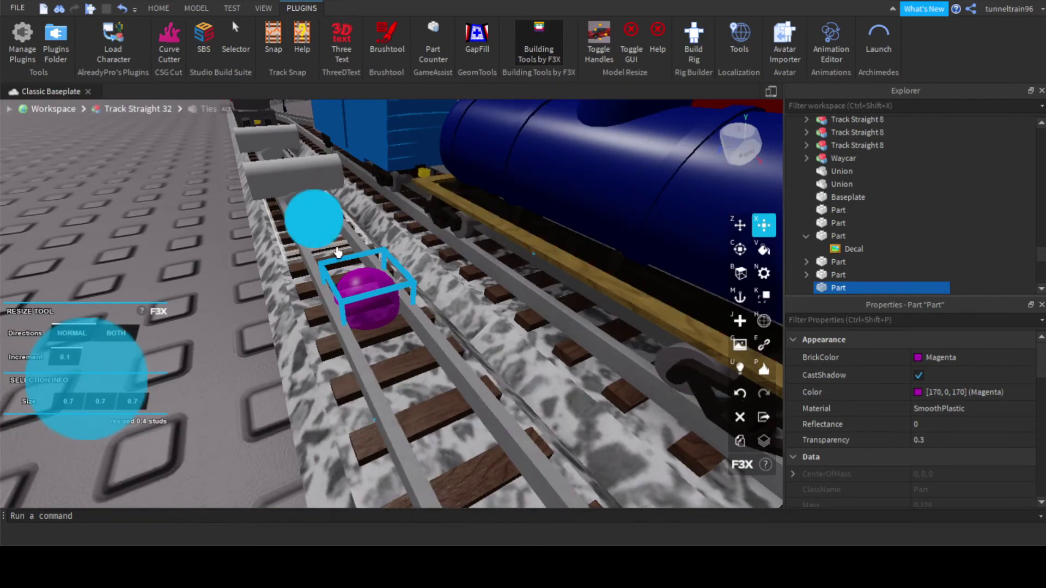
right_drag(394, 297, 395, 296)
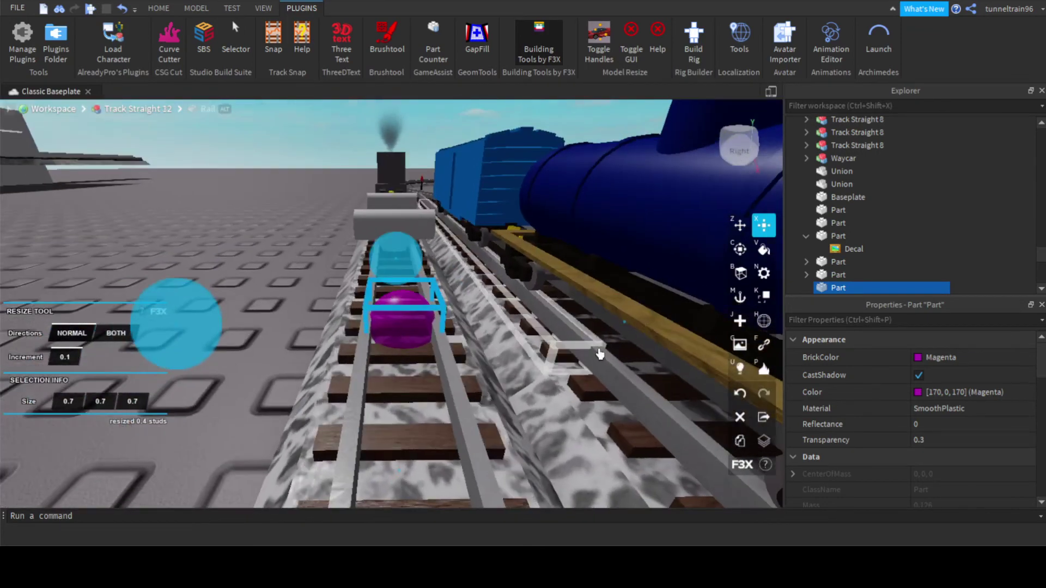
key(z)
key(x)
drag(623, 320, 577, 311)
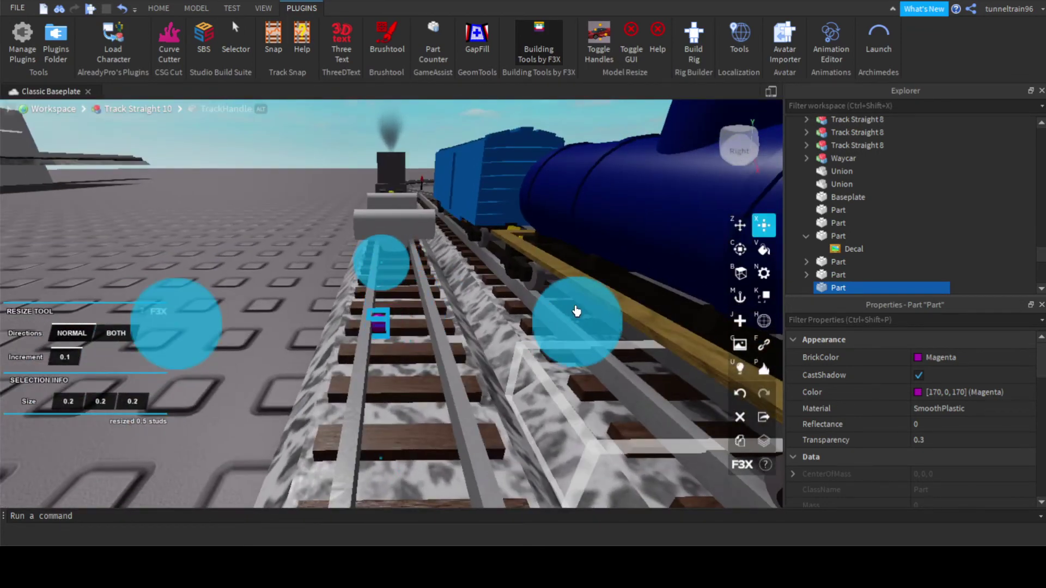
Position the 0.2-stud ball low between the rails at -2.982, 0.3, 58.733 and clear the selection.
key(z)
right_drag(358, 223, 357, 224)
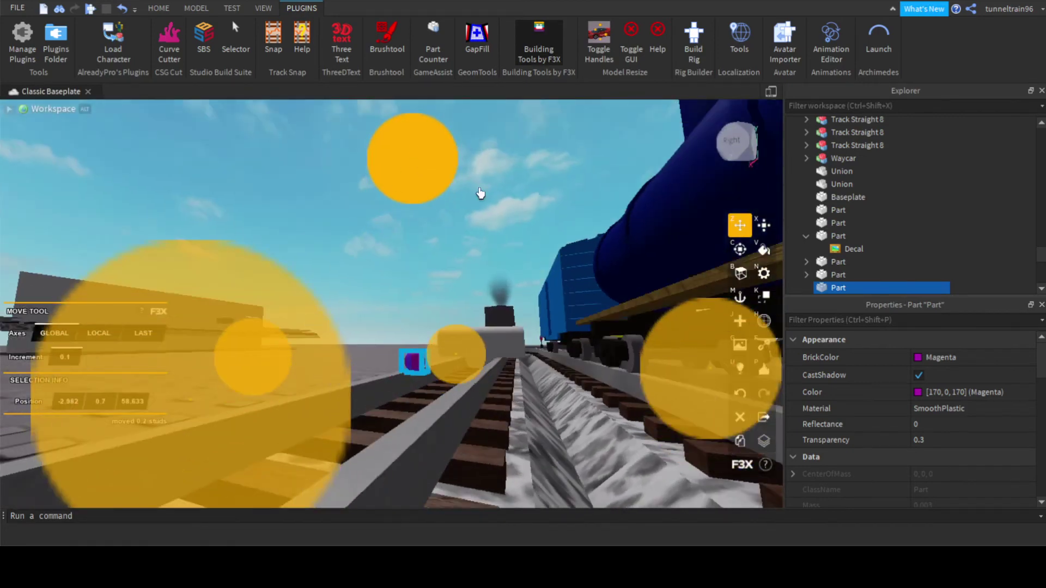
right_drag(480, 193, 480, 193)
drag(613, 322, 603, 326)
right_drag(410, 262, 444, 205)
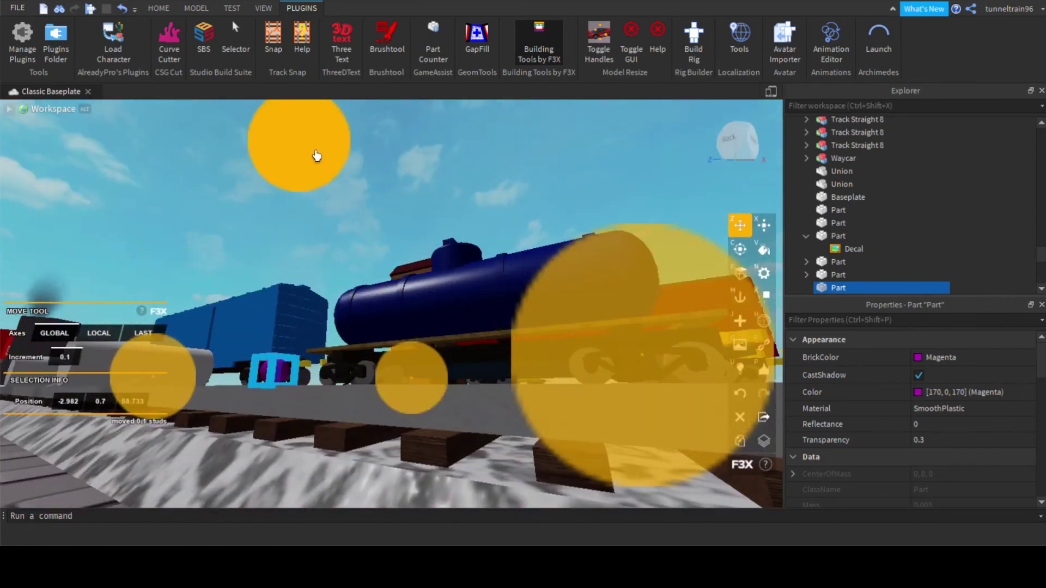
drag(316, 156, 322, 187)
right_drag(322, 187, 322, 186)
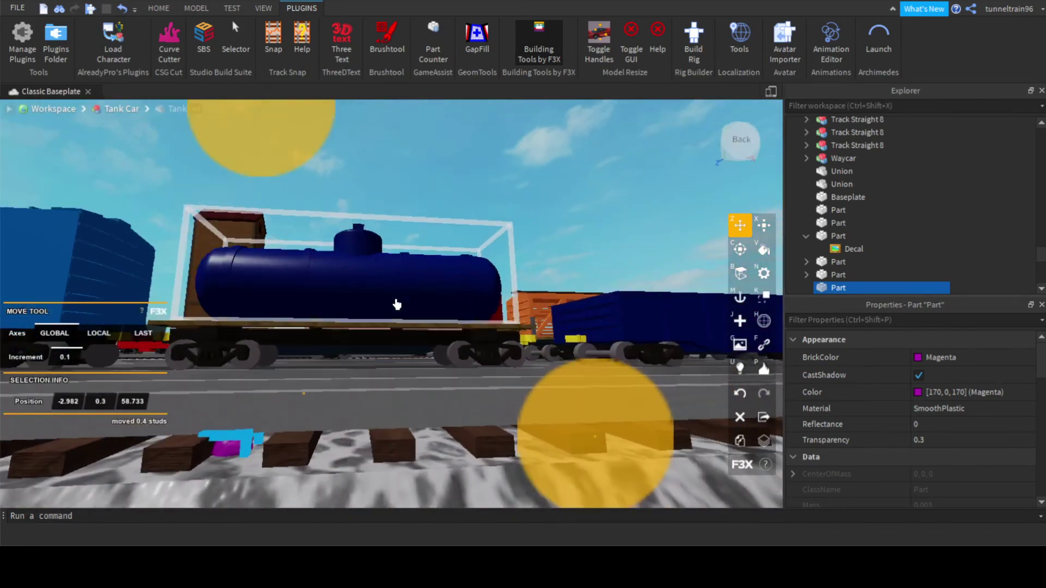
right_drag(397, 304, 411, 251)
click(365, 252)
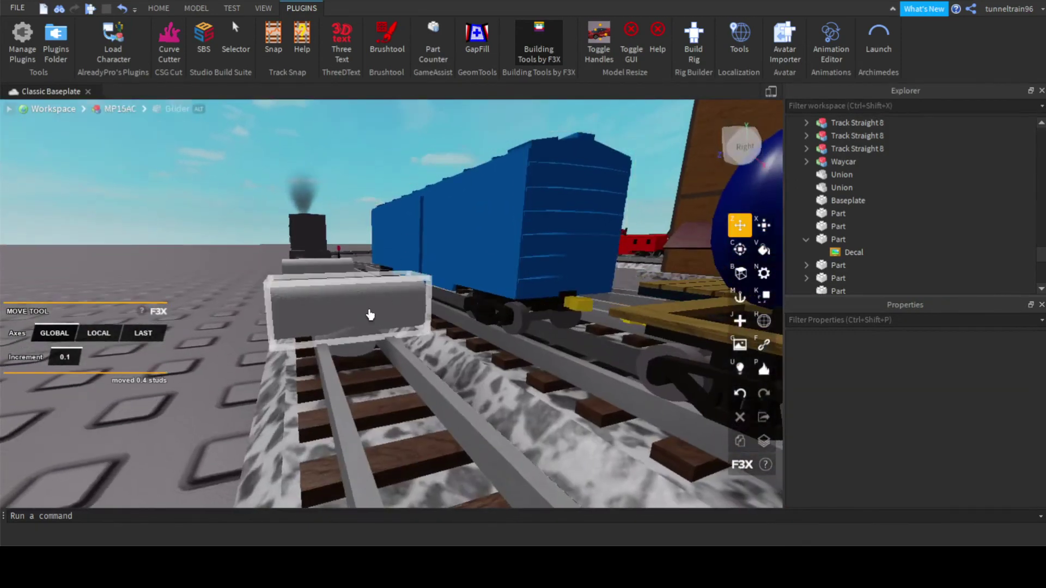
Examine the locomotive's large cylindrical Glider and the round Glider between the rails, including how they sit against the track.
click(370, 315)
right_drag(370, 315, 299, 266)
right_drag(302, 309, 397, 300)
click(397, 300)
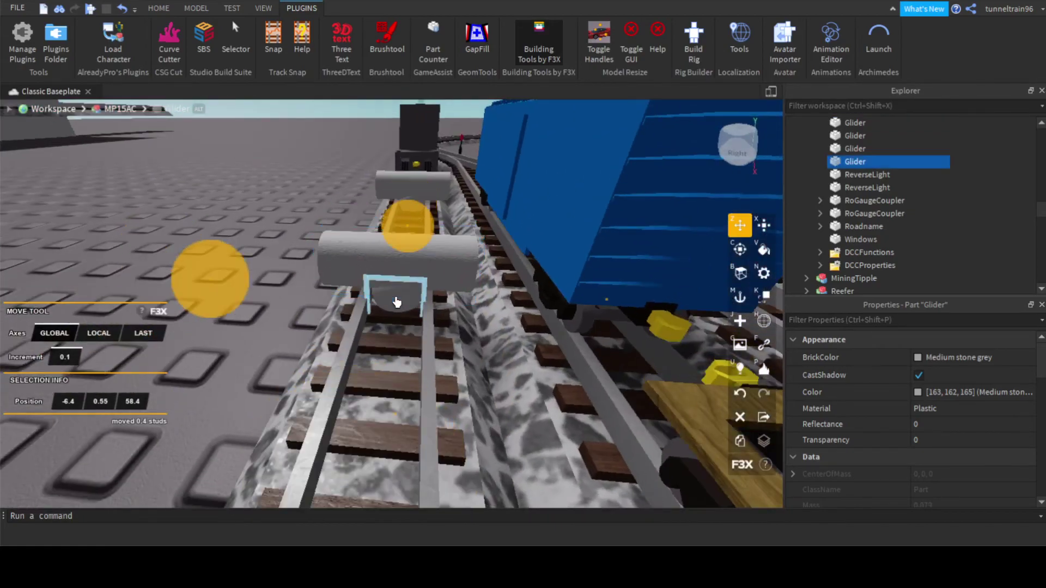
scroll(399, 308, up, 8)
scroll(402, 317, down, 4)
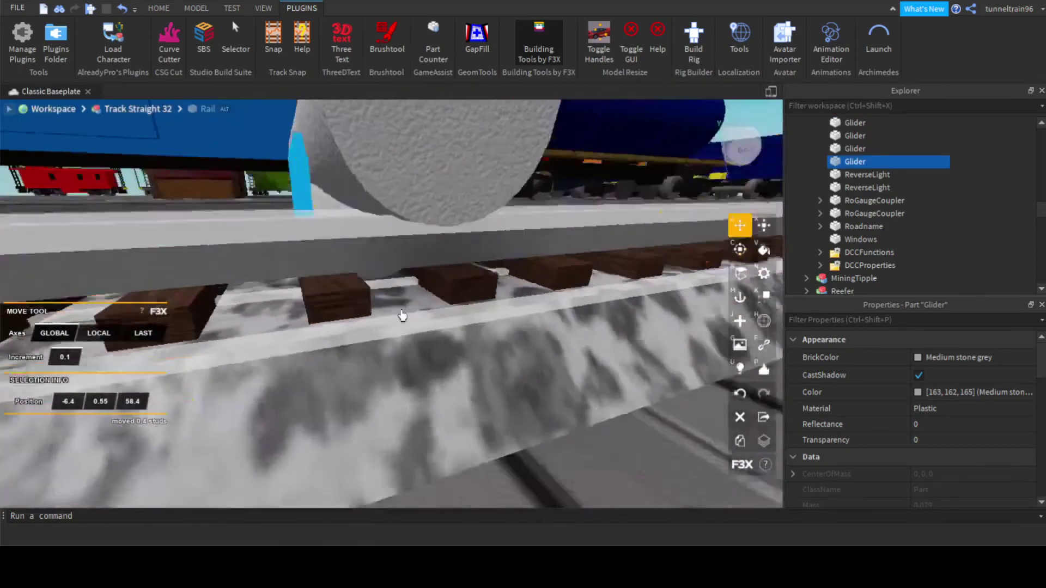
right_drag(401, 316, 525, 218)
right_drag(378, 229, 389, 282)
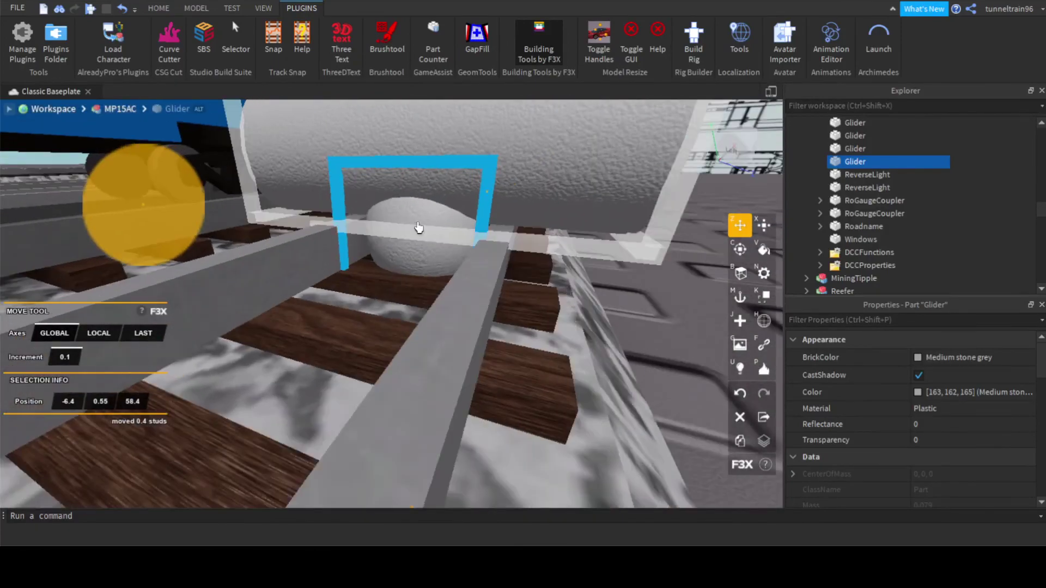
right_drag(420, 227, 455, 316)
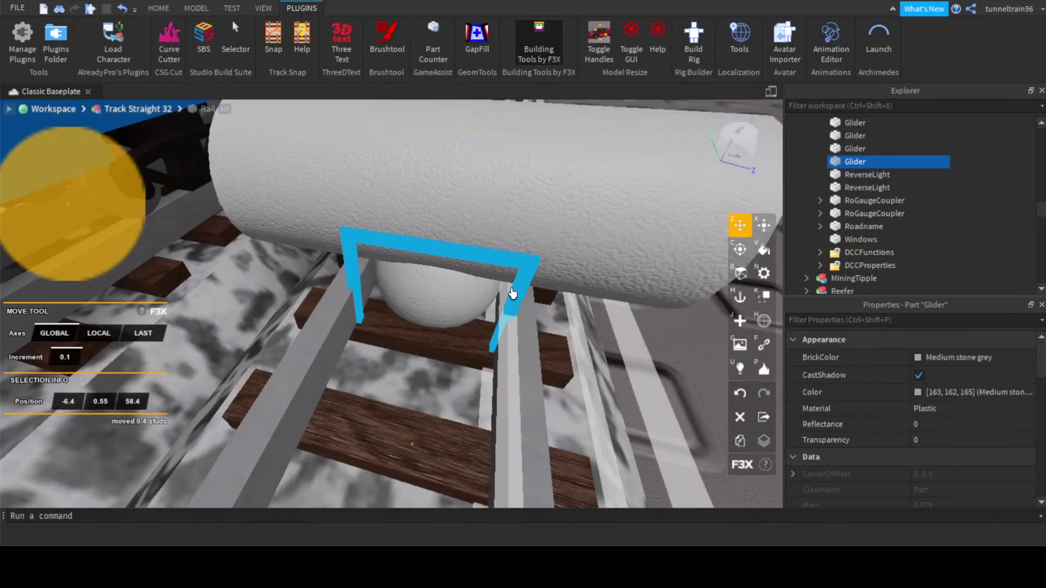
right_drag(512, 293, 512, 295)
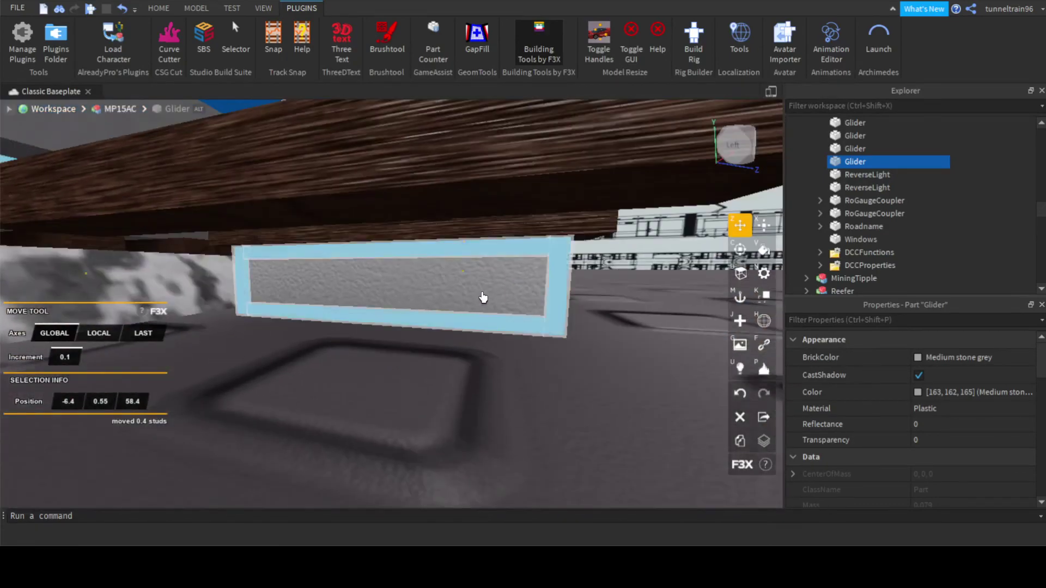
Select the flat Glider beneath the track ties, shift it 0.6 studs and check its fit under the track.
click(483, 298)
drag(484, 296, 511, 289)
scroll(557, 304, down, 3)
scroll(558, 304, up, 3)
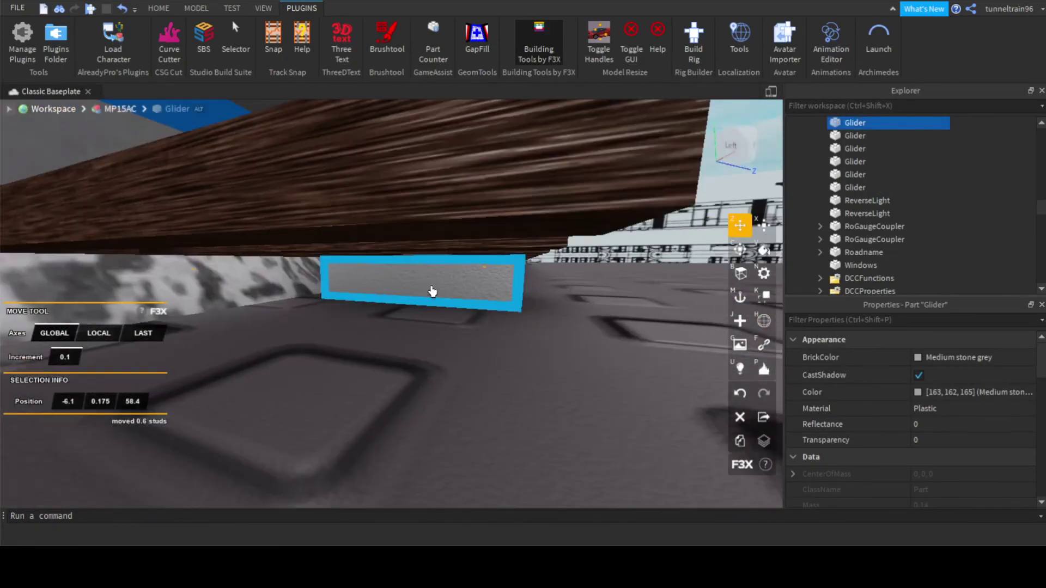
right_drag(458, 296, 448, 296)
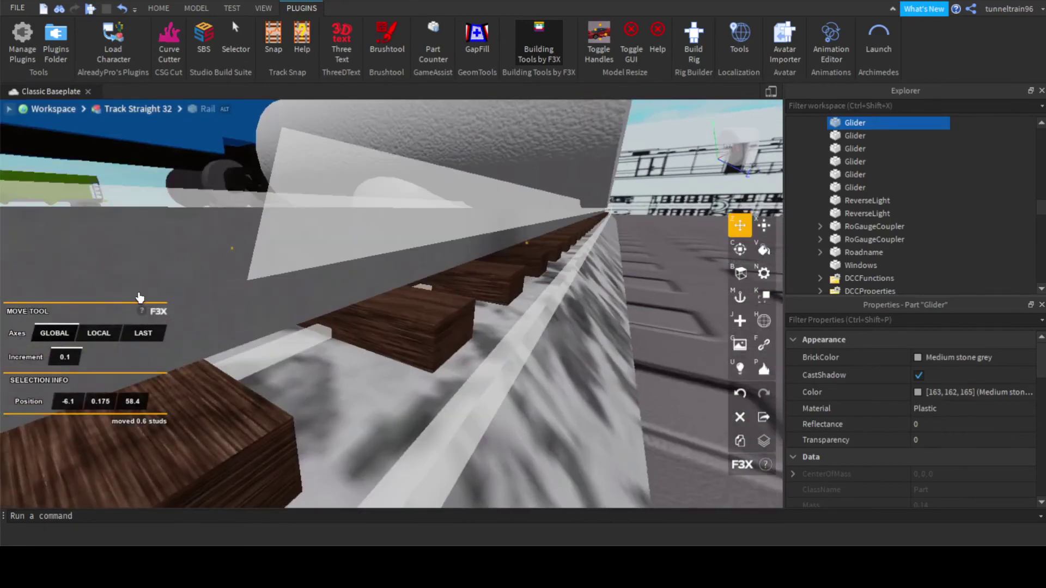
Clear the selection and examine the red locomotive and its gliders on the track from several distances.
scroll(497, 306, down, 5)
right_drag(514, 229, 417, 367)
scroll(418, 367, down, 4)
scroll(394, 341, up, 6)
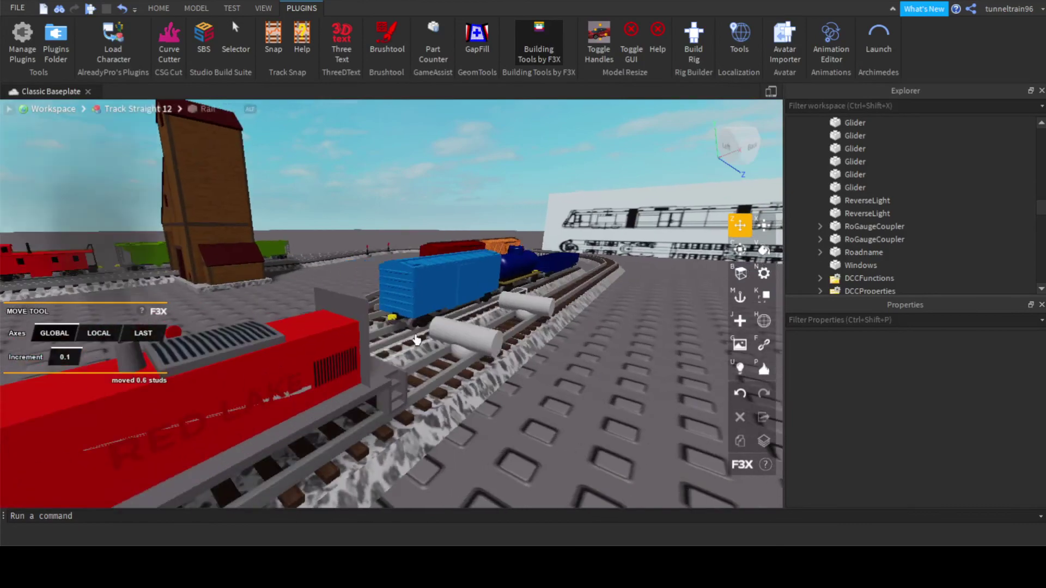
scroll(491, 354, down, 4)
scroll(488, 353, up, 10)
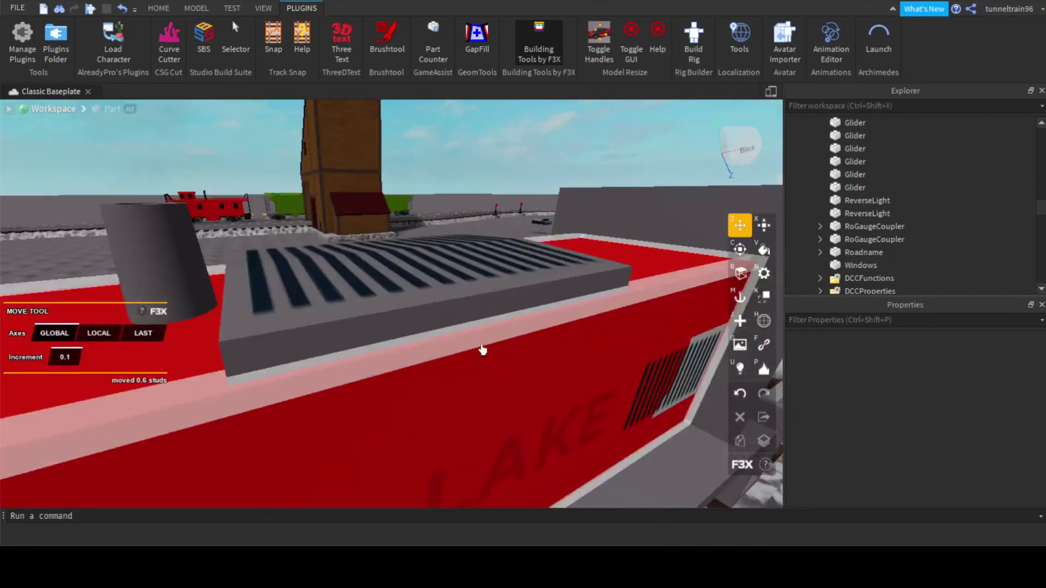
scroll(483, 350, down, 8)
scroll(454, 322, up, 2)
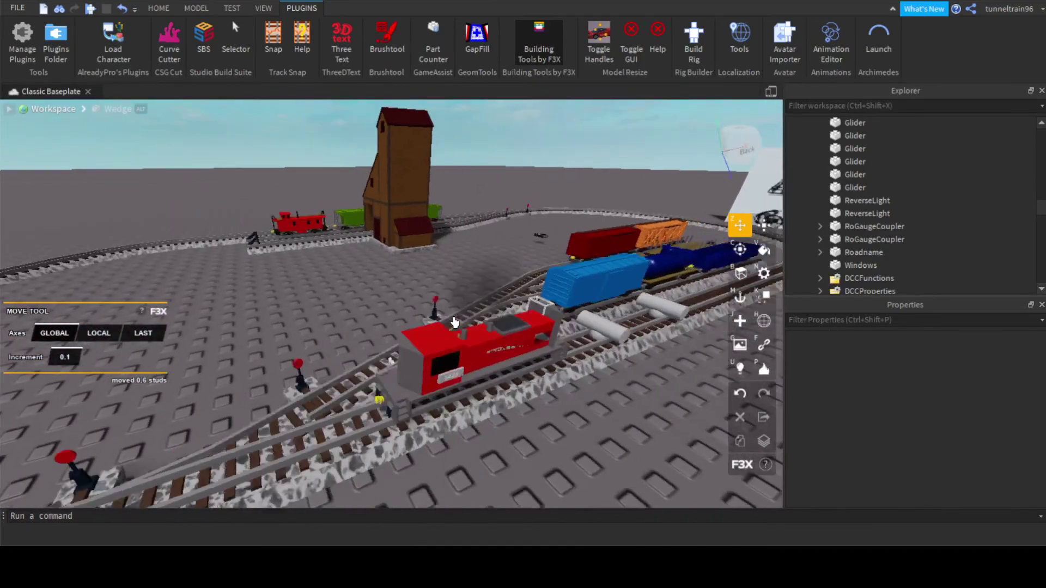
scroll(457, 338, up, 6)
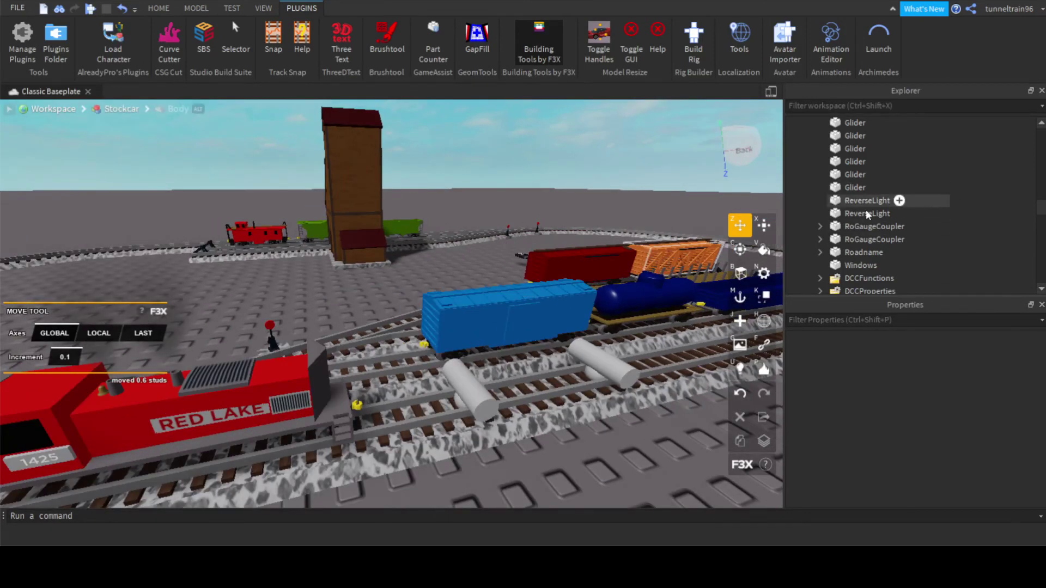
List the contents of the locomotive's DCCFunctions and DCCProperties folders.
scroll(946, 230, down, 1)
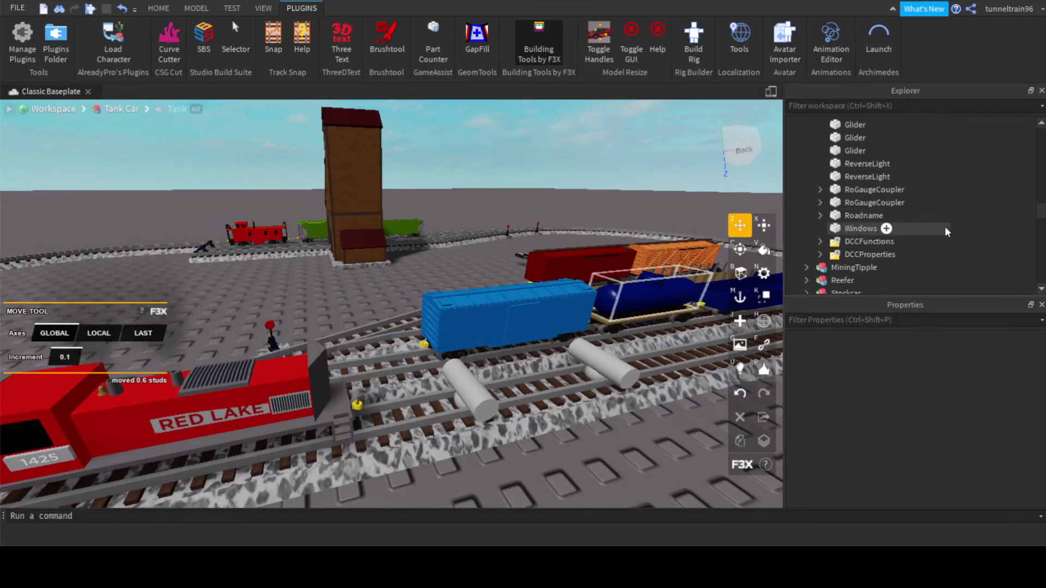
click(820, 245)
scroll(837, 230, down, 2)
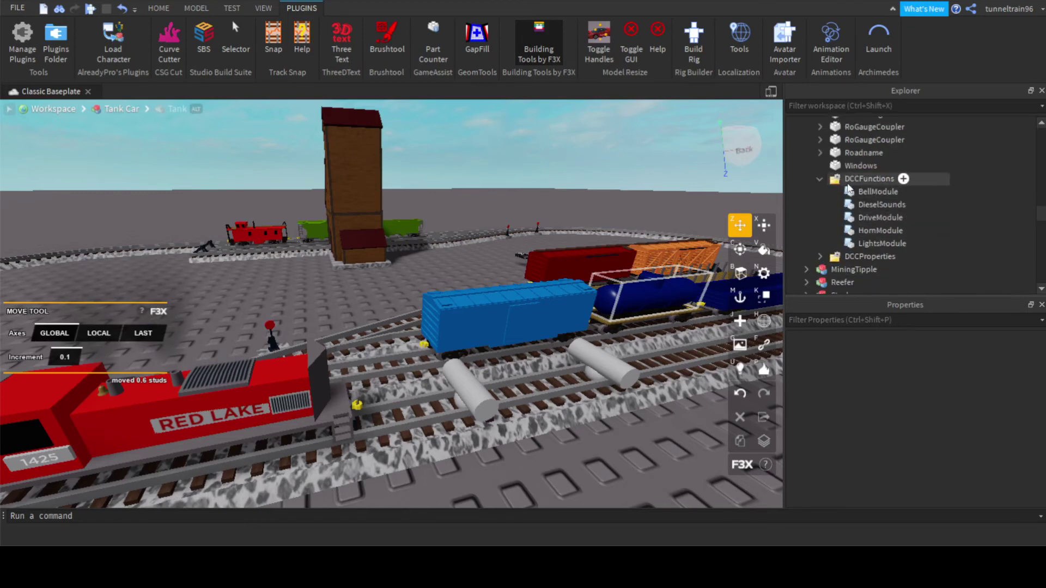
click(821, 256)
scroll(825, 256, down, 3)
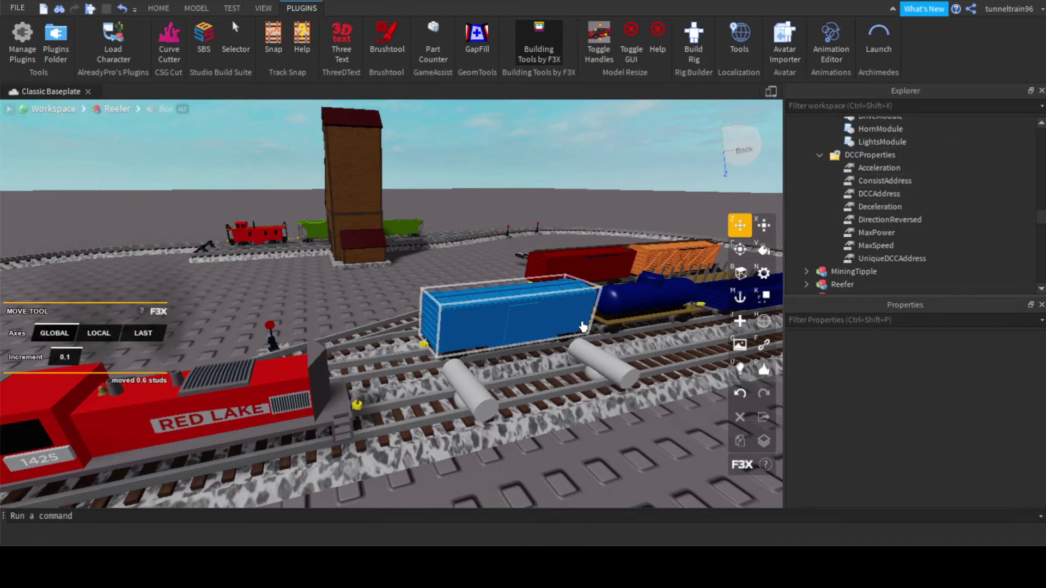
Return to the tram blueprint and the grey parts placed against it.
key(s)
right_drag(585, 328, 586, 328)
key(s)
key(w)
key(s)
key(a)
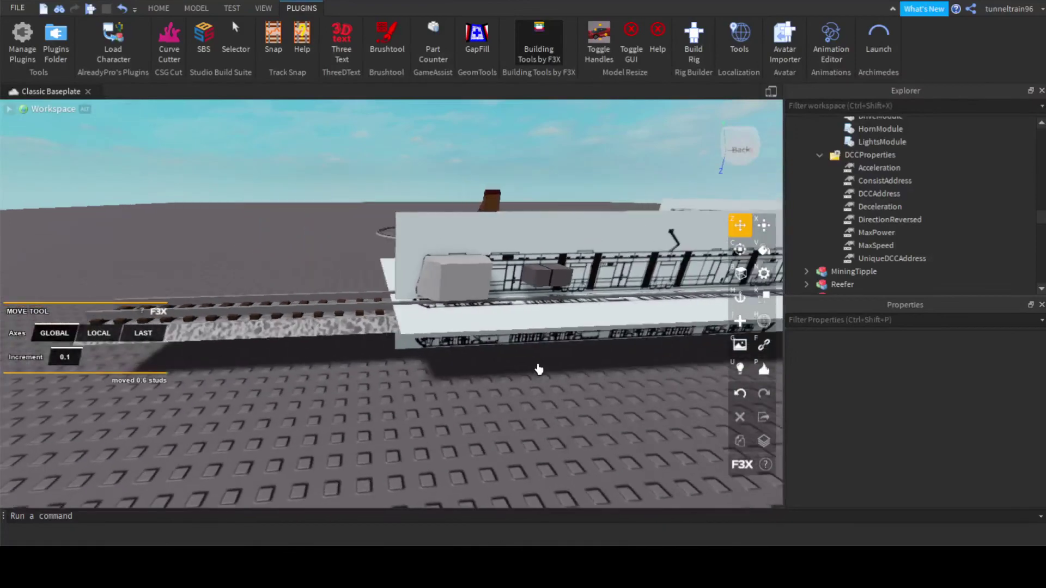
Look past the tram blueprint and its grey parts towards the oval train layout with the brown tower.
right_drag(538, 369, 547, 366)
key(w)
key(w)
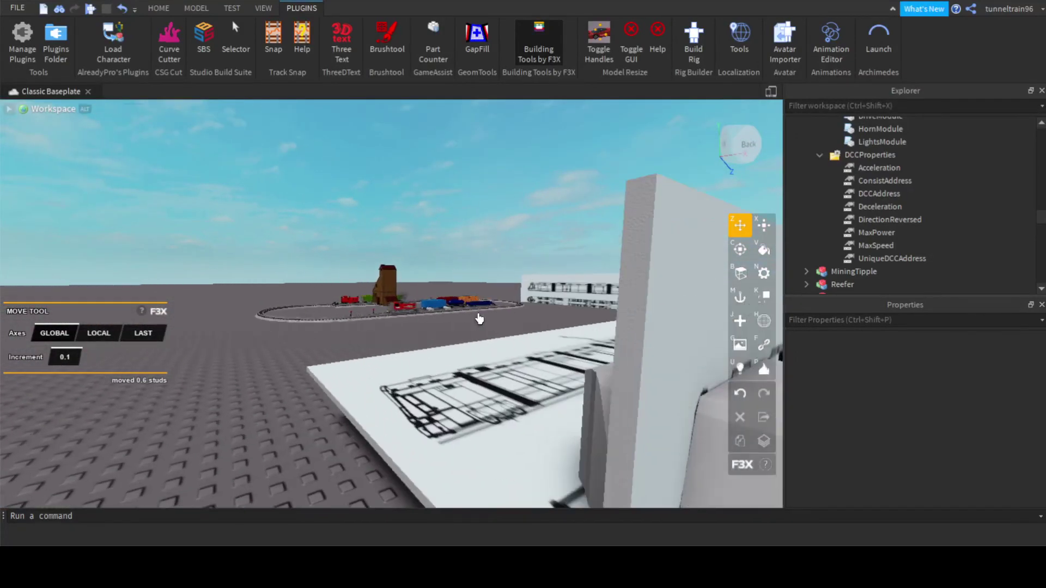
key(s)
right_drag(511, 334, 510, 334)
key(w)
key(w)
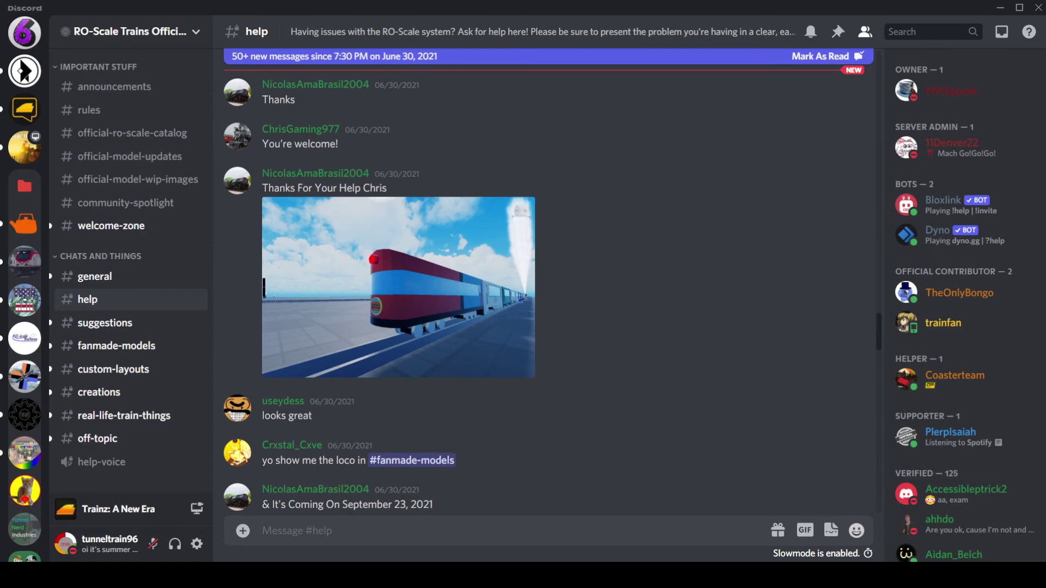
Switch to Discord and read through to the newest messages in the RO-Scale Trains server's help channel.
scroll(354, 299, down, 7)
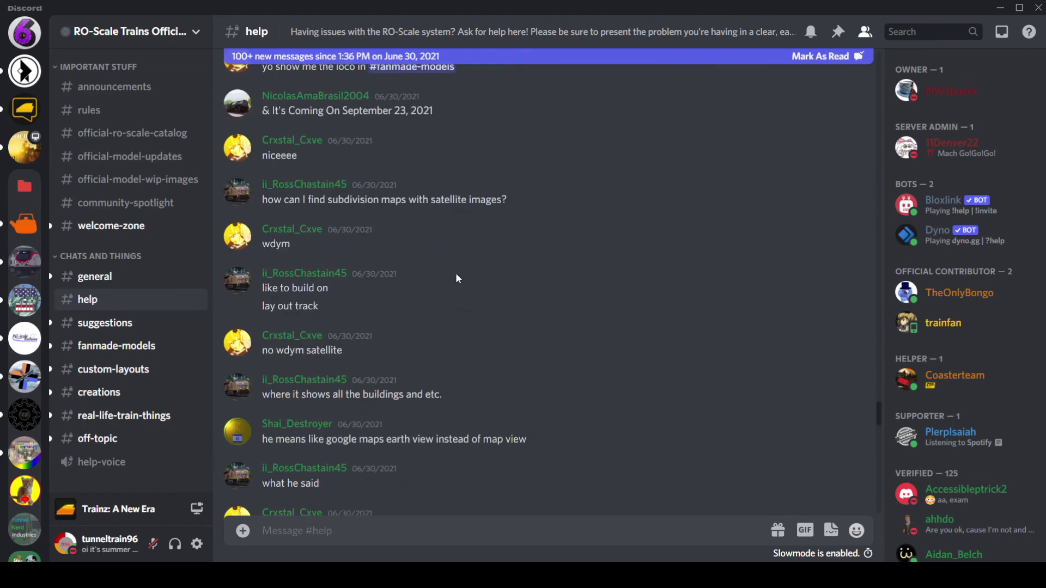
scroll(340, 172, down, 15)
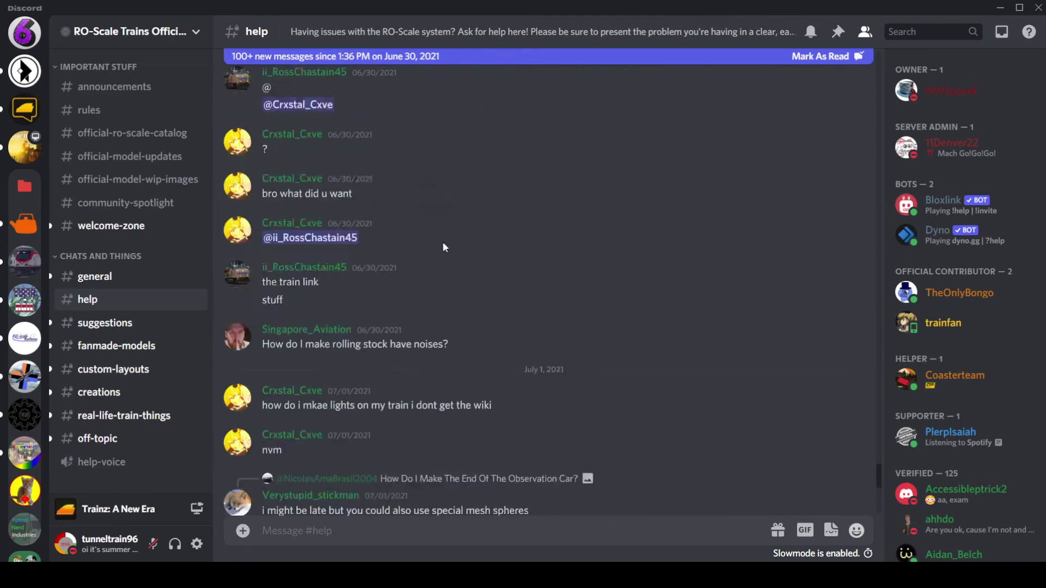
scroll(422, 243, down, 4)
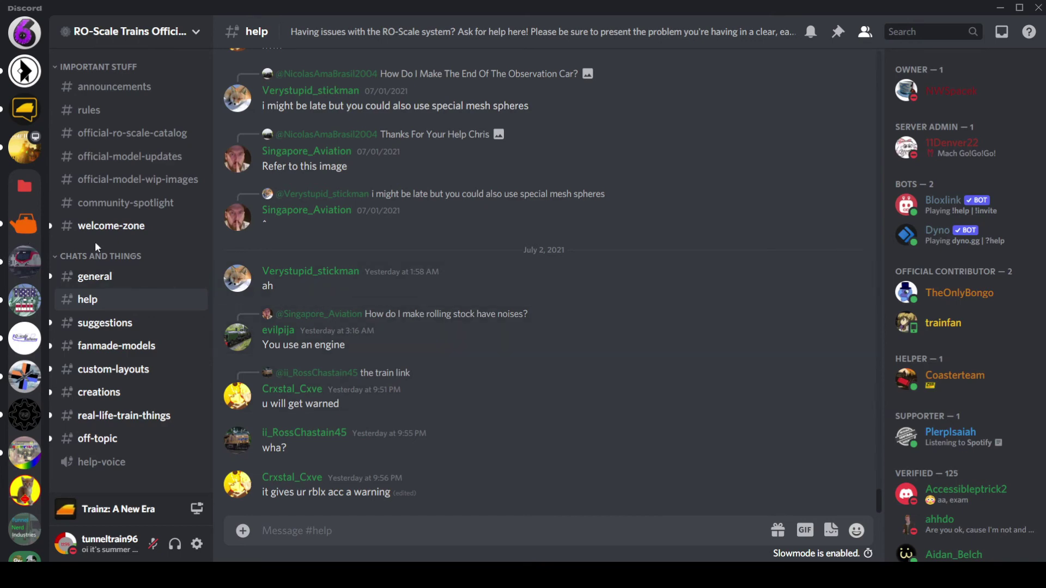
Open the Yrrebcord server's creations channel, look back through its train and track posts, and return to the newest ones.
click(24, 224)
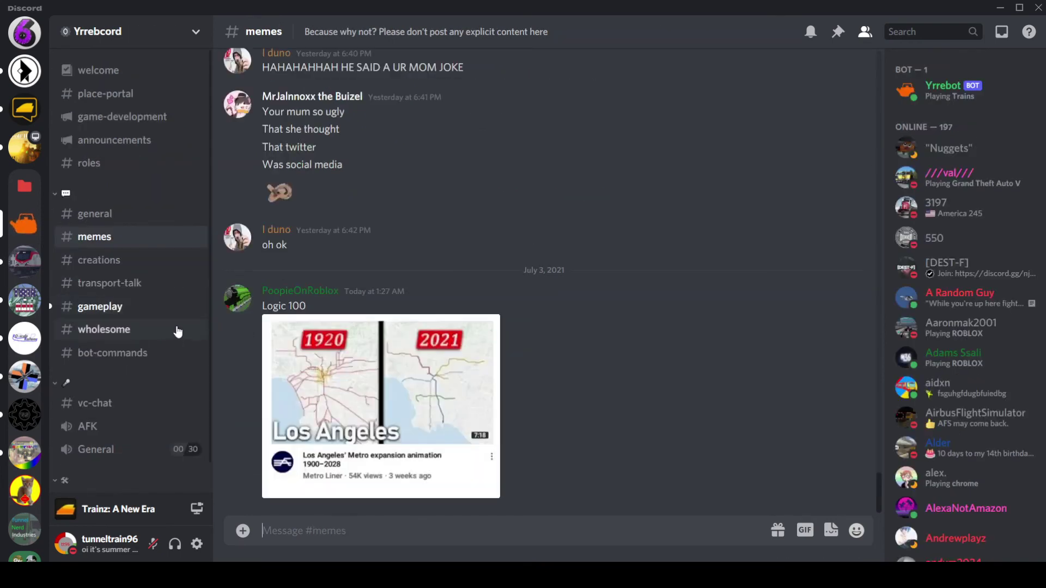
click(132, 276)
click(133, 264)
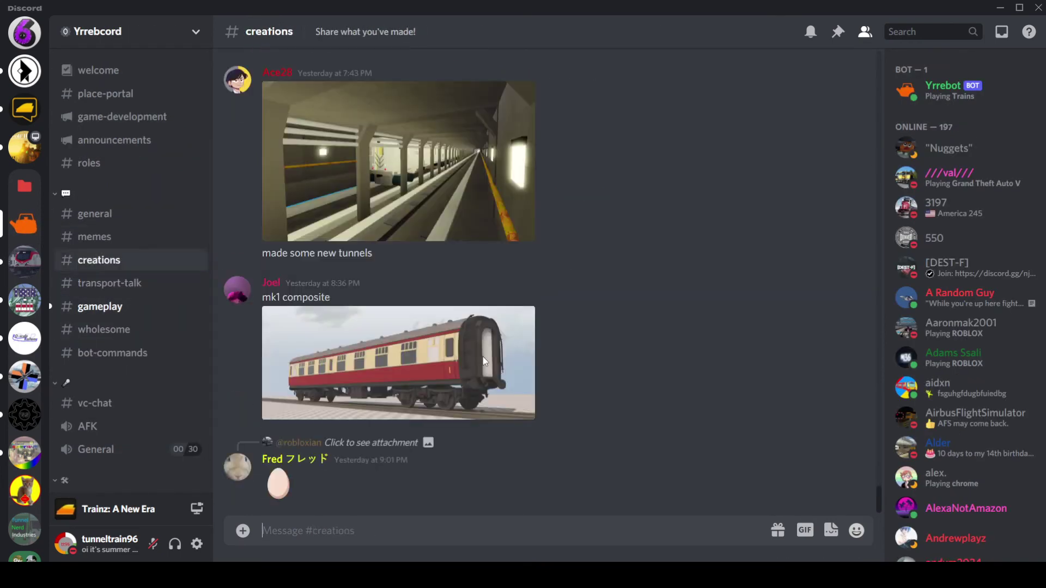
scroll(523, 310, up, 5)
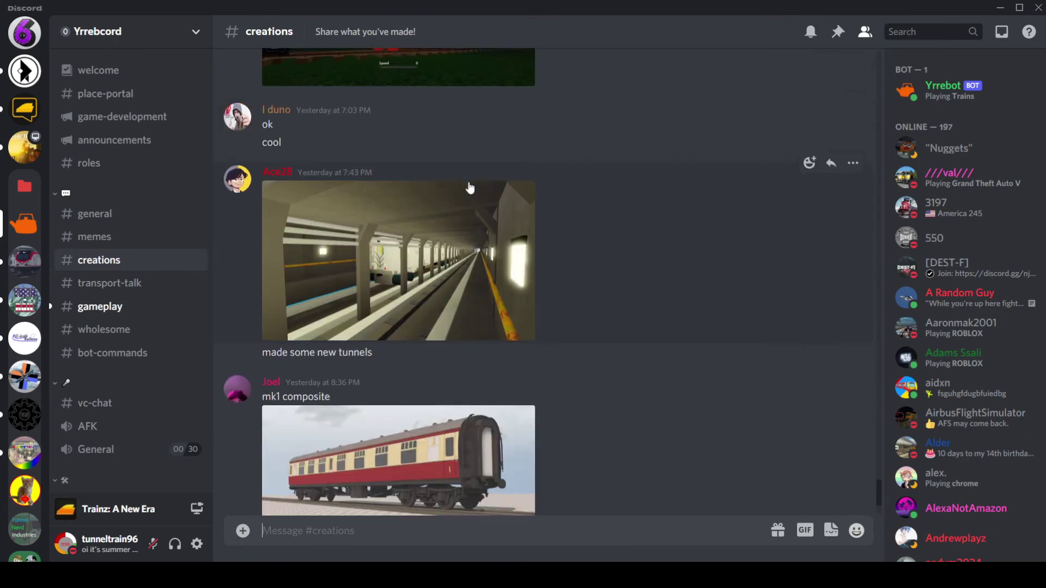
scroll(562, 325, up, 10)
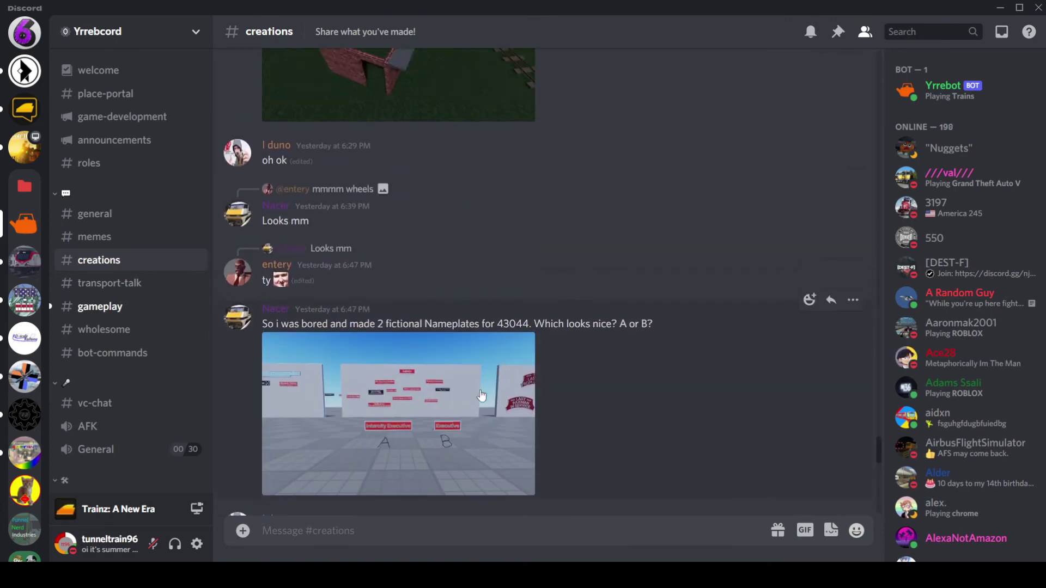
scroll(509, 278, up, 12)
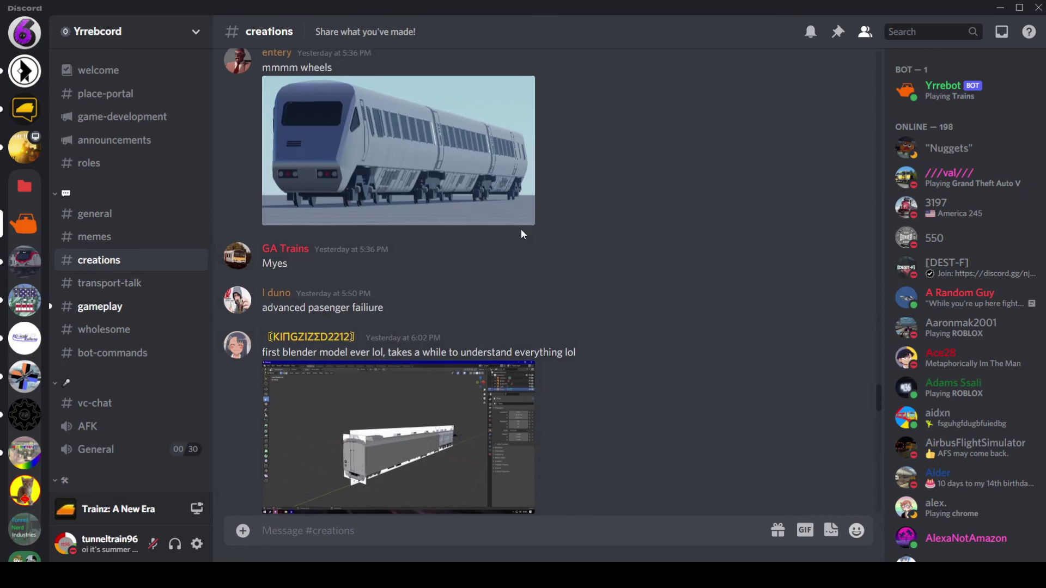
scroll(531, 330, up, 5)
scroll(512, 332, up, 8)
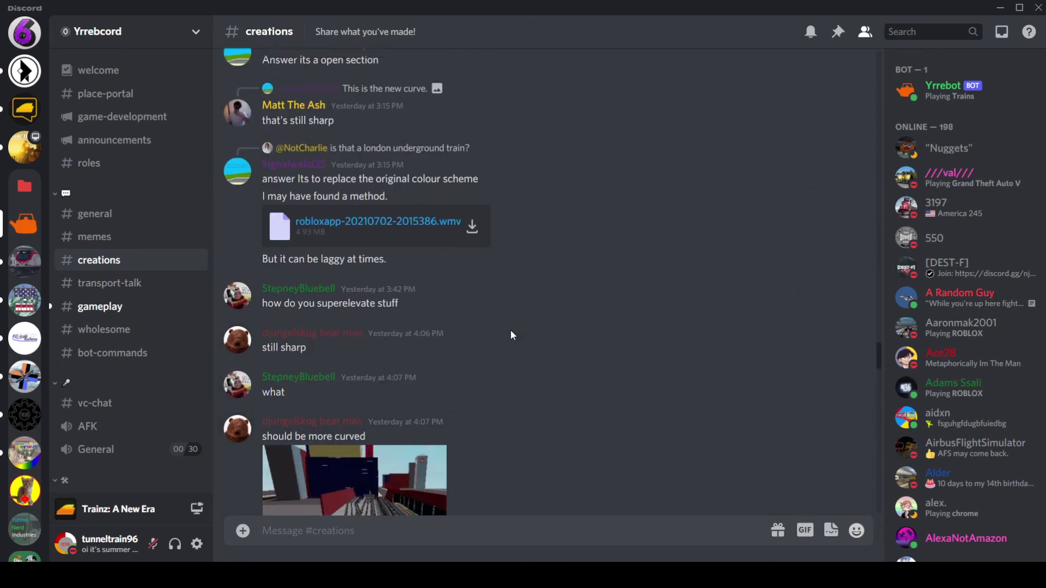
scroll(512, 335, up, 12)
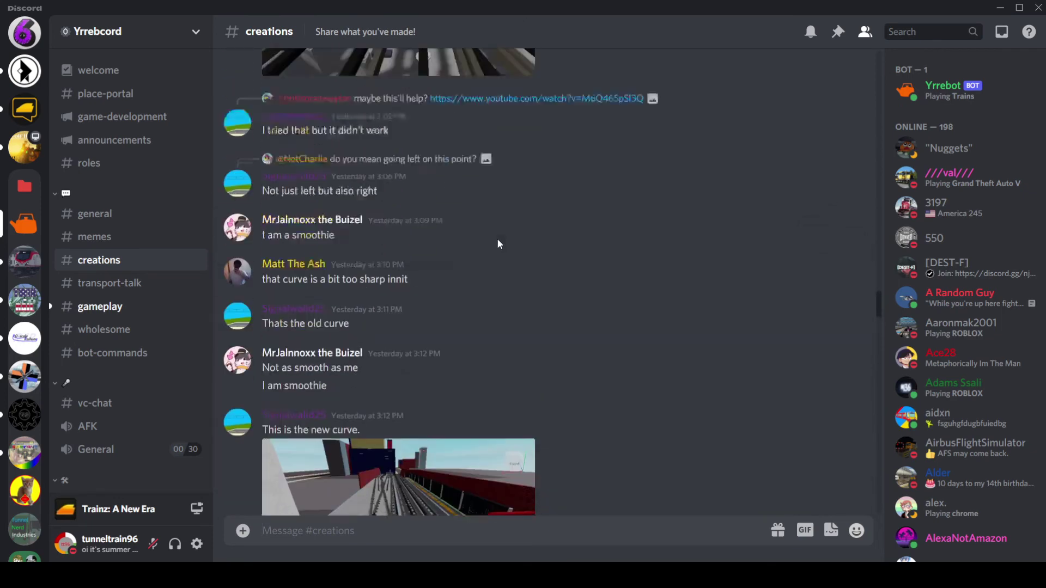
scroll(490, 192, up, 12)
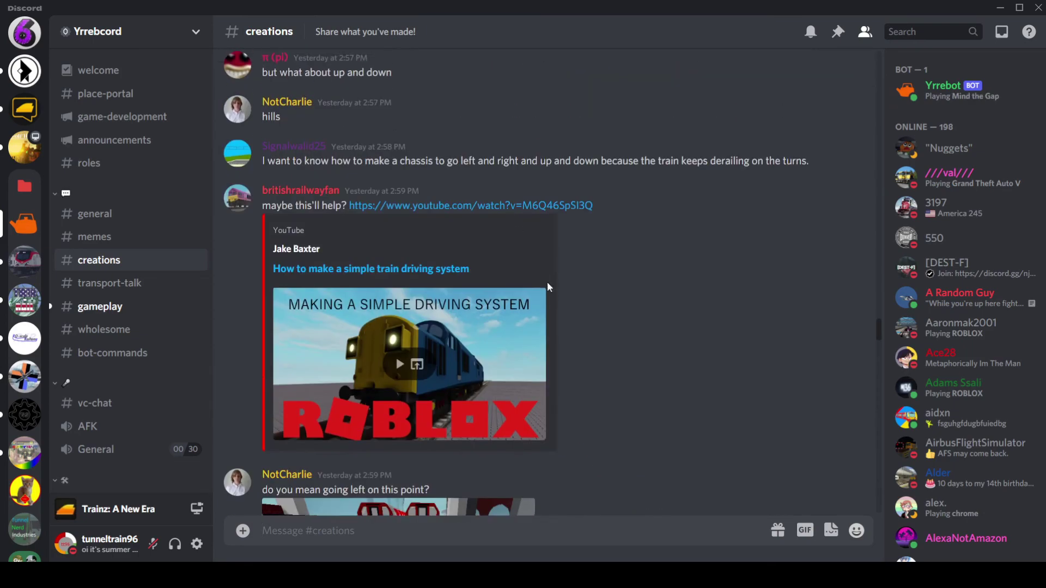
scroll(566, 305, up, 15)
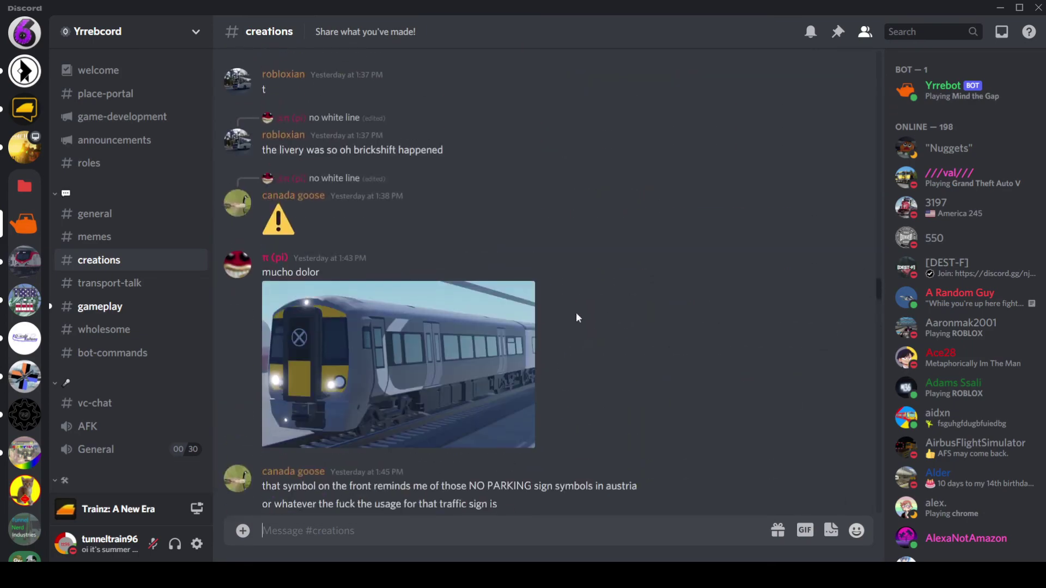
drag(878, 288, 849, 509)
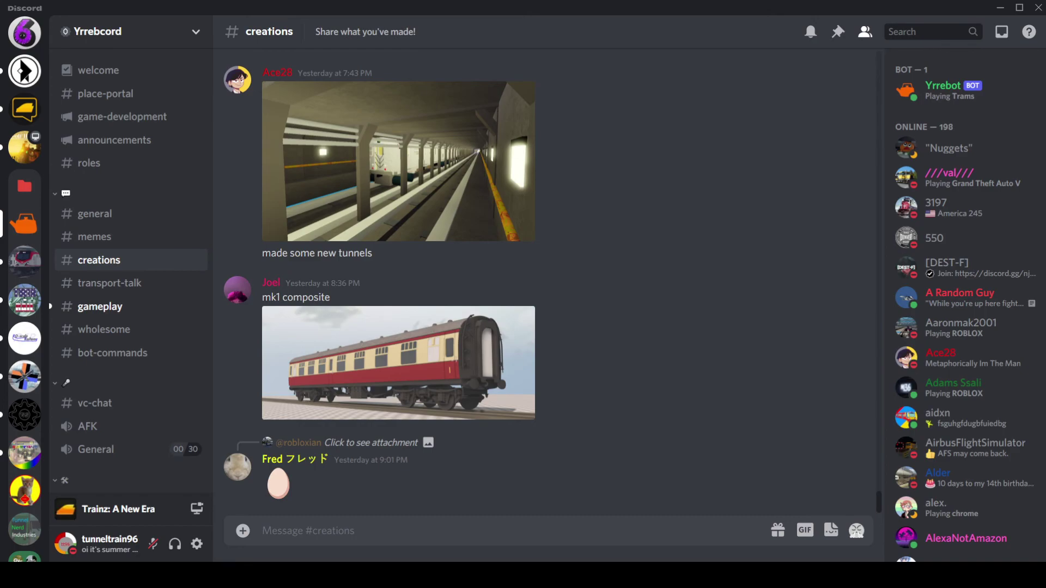
Switch back to Roblox Studio and examine the train layout and the grey parts on the tram blueprint from several distances.
key(alt+Tab)
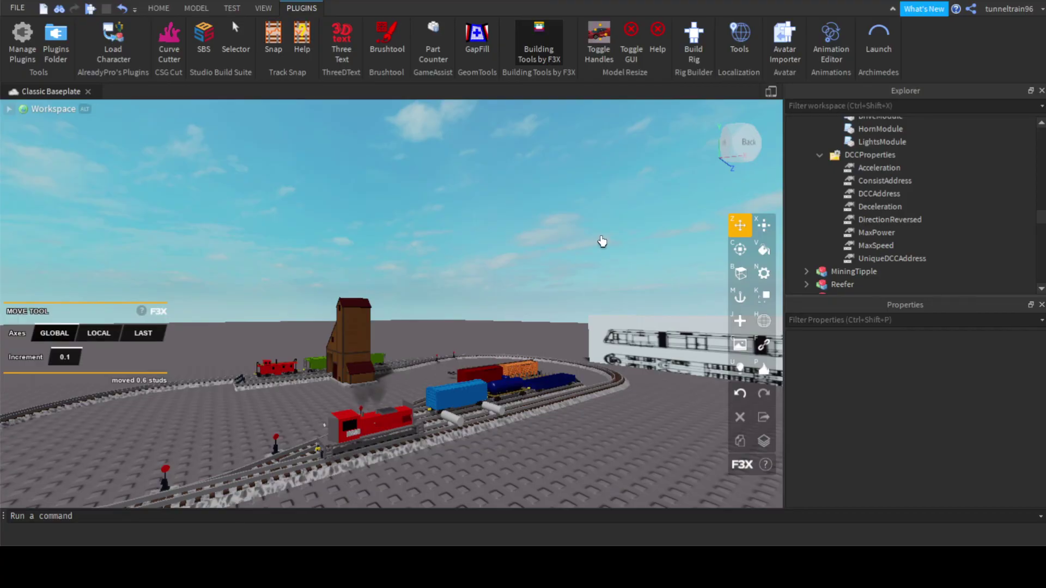
right_drag(490, 303, 489, 306)
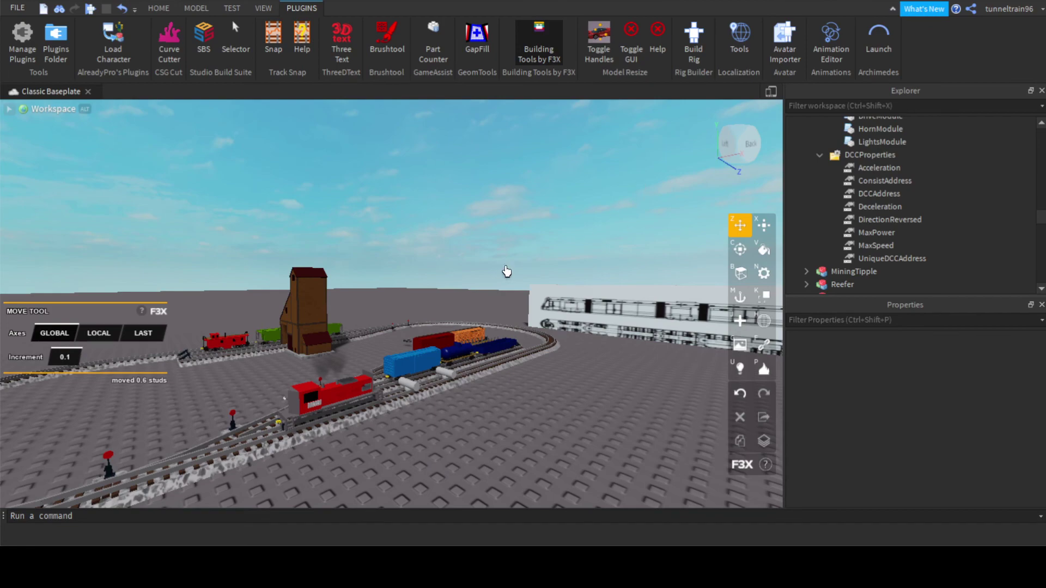
scroll(505, 270, up, 2)
right_drag(506, 240, 505, 237)
scroll(505, 237, down, 6)
scroll(505, 237, up, 5)
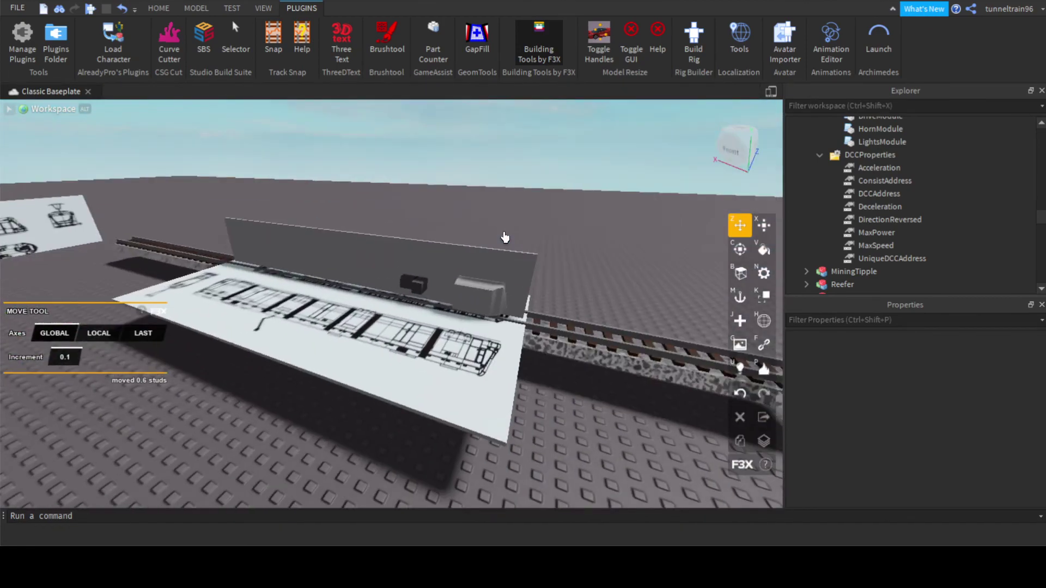
scroll(505, 237, down, 3)
scroll(505, 237, down, 4)
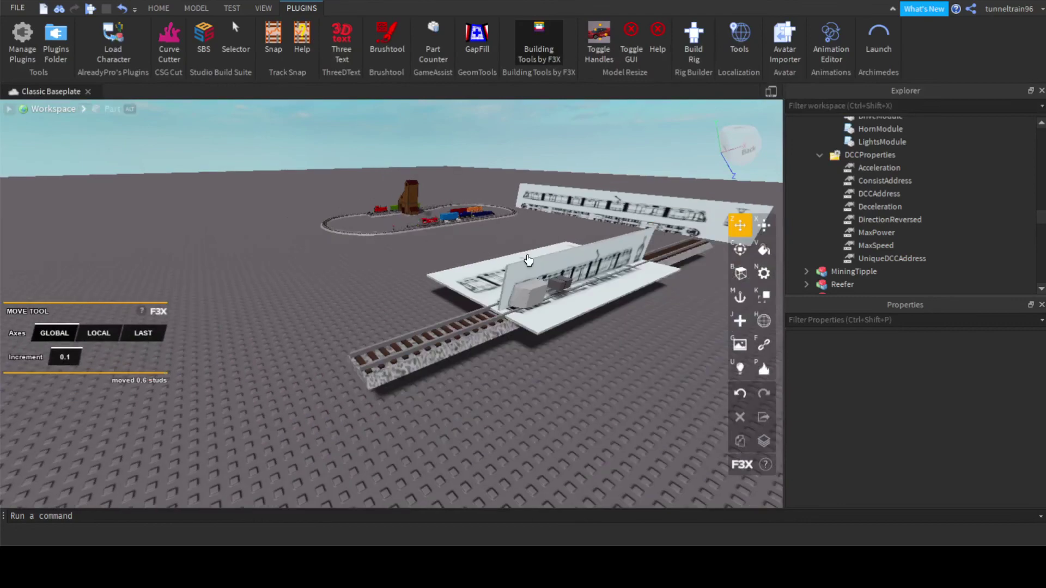
scroll(528, 260, up, 6)
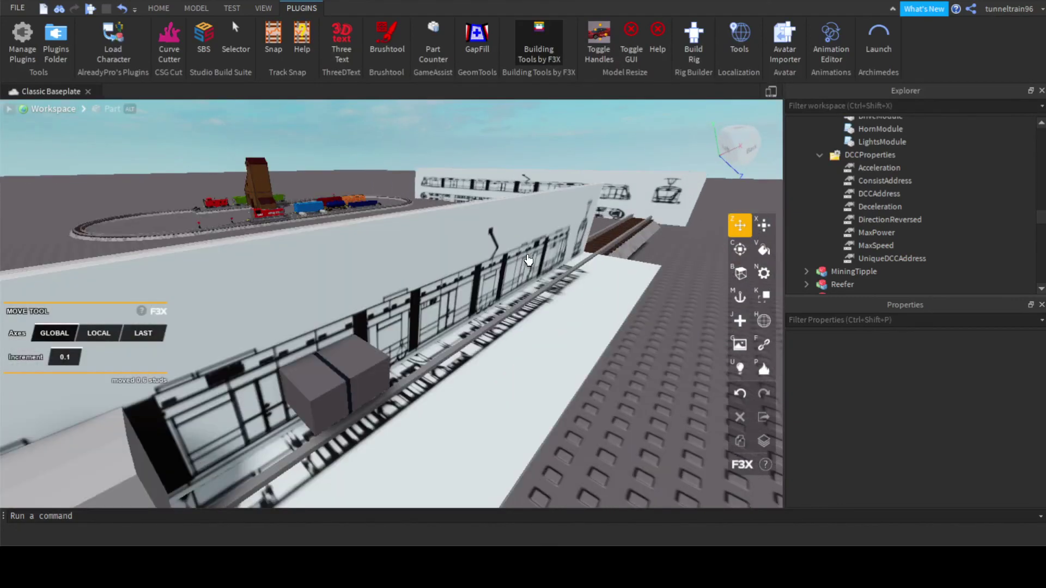
mouse_move(528, 260)
right_down()
mouse_move(481, 262)
mouse_move(533, 276)
right_up()
scroll(534, 277, down, 4)
scroll(534, 277, down, 5)
scroll(532, 276, up, 3)
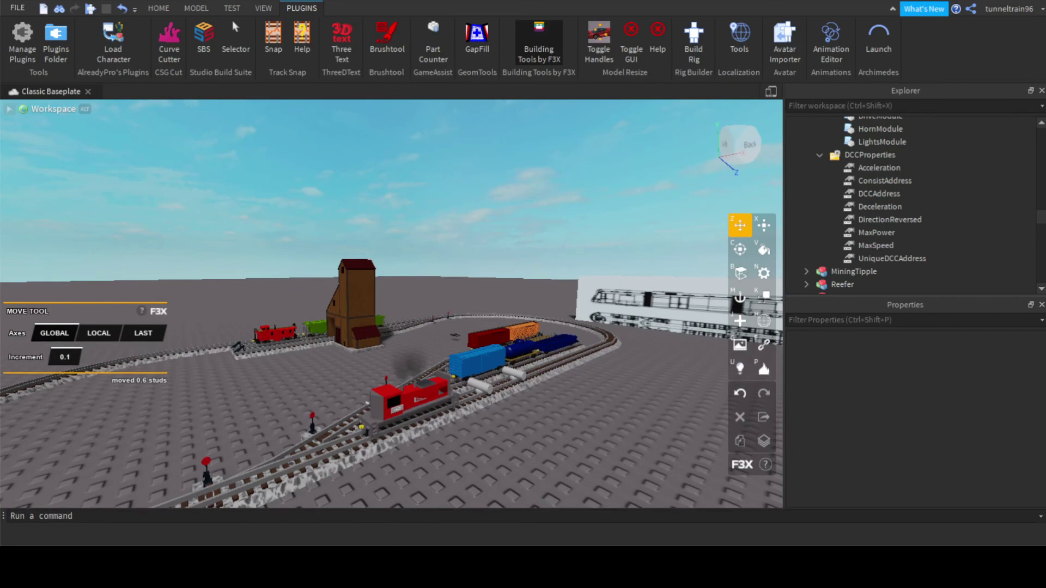